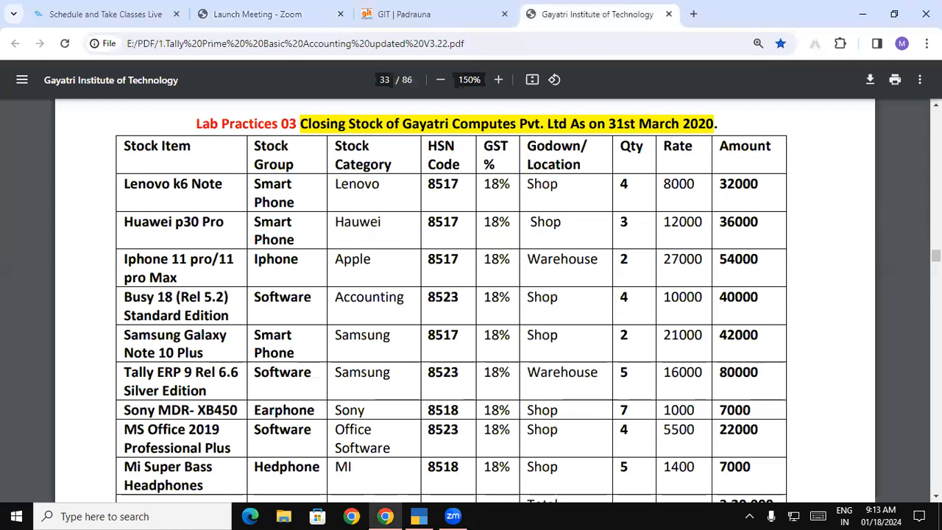
Examine the Lesson 5 Inventory Management section, highlighting its title and the Stock Item and Unit of Measure definitions.
scroll(471, 302, "up", 3)
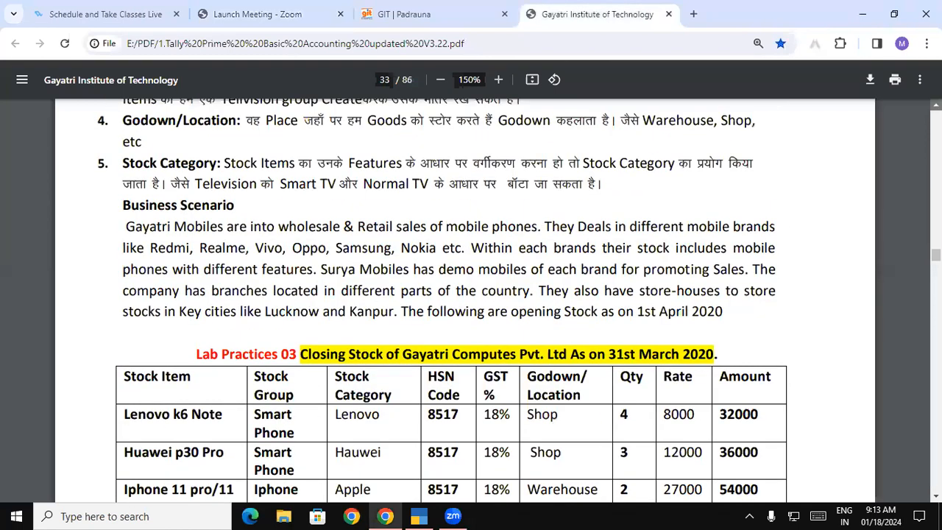
scroll(261, 134, "up", 5)
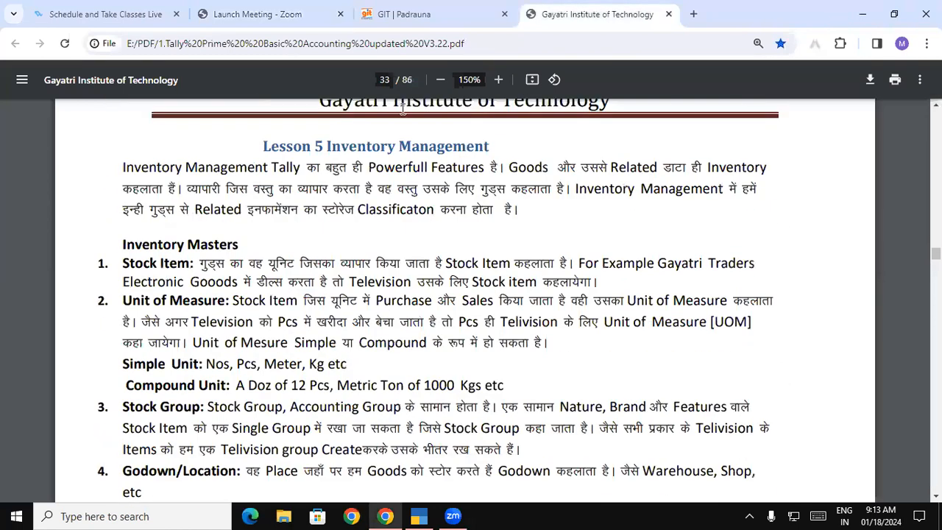
left_click_drag(261, 134, 506, 144)
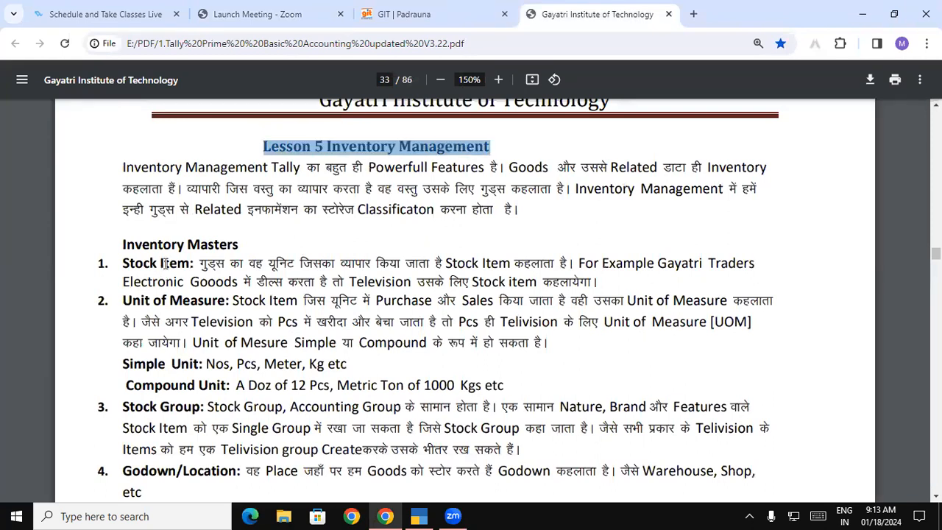
left_click_drag(120, 245, 200, 369)
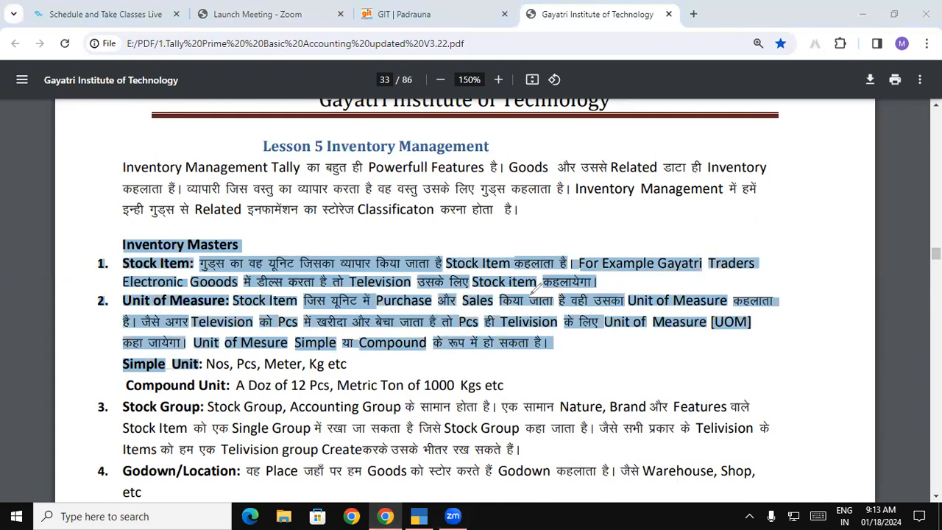
Mark the Inventory Management title and the Stock Item, Stock Group and Godown/Location entries with the pen.
left_click_drag(300, 135, 498, 131)
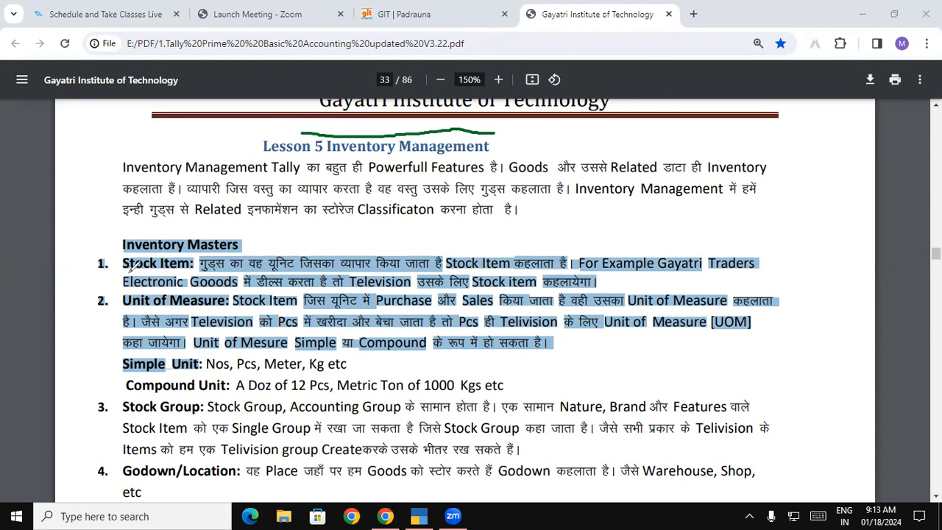
left_click_drag(127, 272, 177, 265)
left_click_drag(130, 399, 156, 398)
left_click_drag(146, 478, 176, 472)
left_click(228, 421)
Number the Lab Practices 03 columns with the pen: Stock Group 1, Stock Category 2, Godown/Location 3, Qty 4, Stock Item 5.
scroll(225, 412, "down", 1)
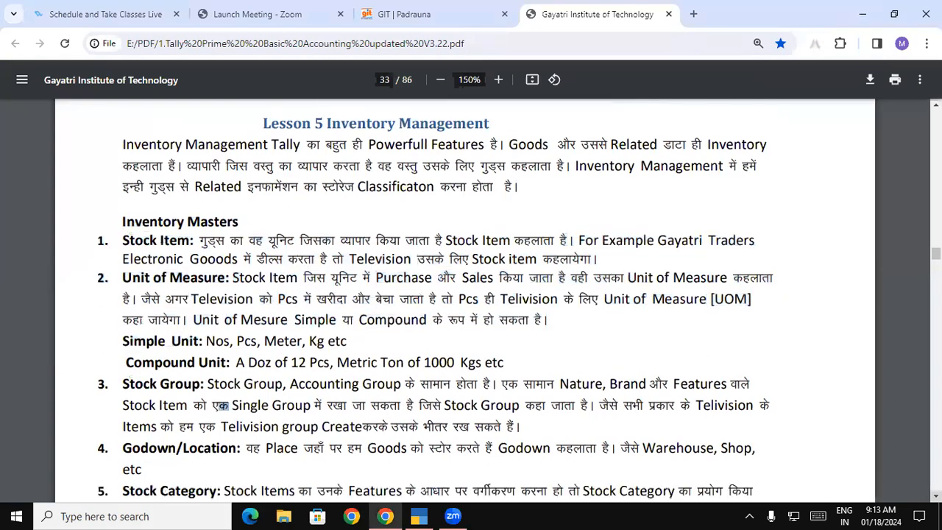
scroll(225, 405, "down", 10)
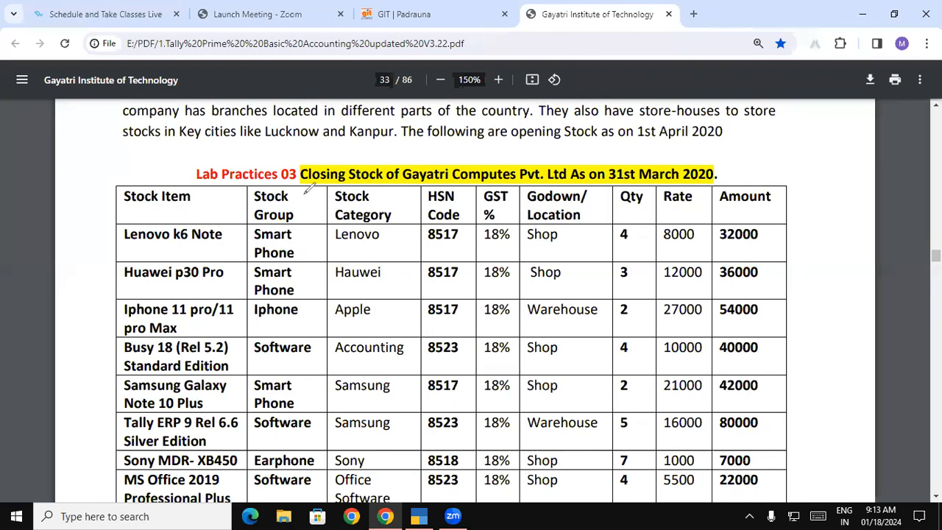
mouse_move(304, 192)
left_mouse_down()
mouse_move(312, 213)
mouse_move(321, 208)
left_mouse_up()
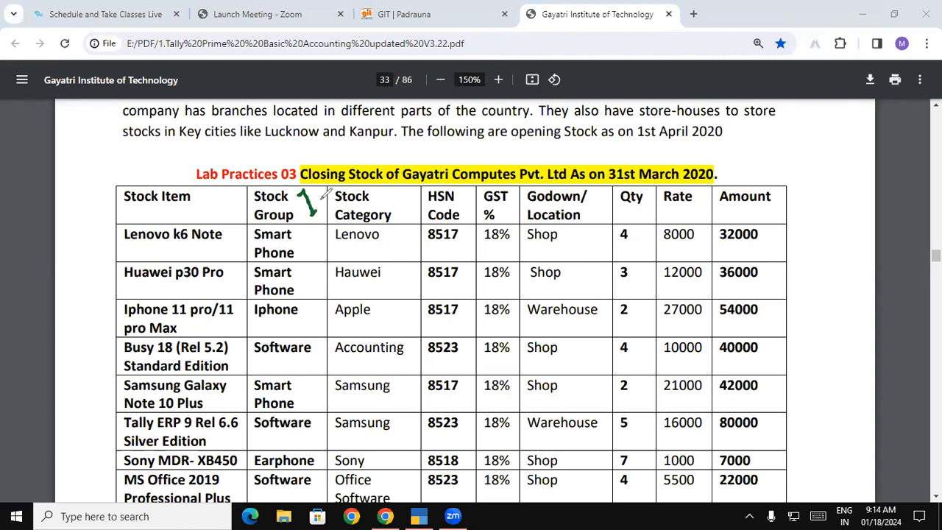
mouse_move(275, 184)
left_mouse_down()
mouse_move(330, 145)
mouse_move(416, 156)
mouse_move(441, 178)
mouse_move(485, 156)
mouse_move(489, 177)
left_mouse_up()
mouse_move(398, 199)
left_mouse_down()
mouse_move(409, 195)
mouse_move(406, 214)
mouse_move(417, 209)
left_mouse_up()
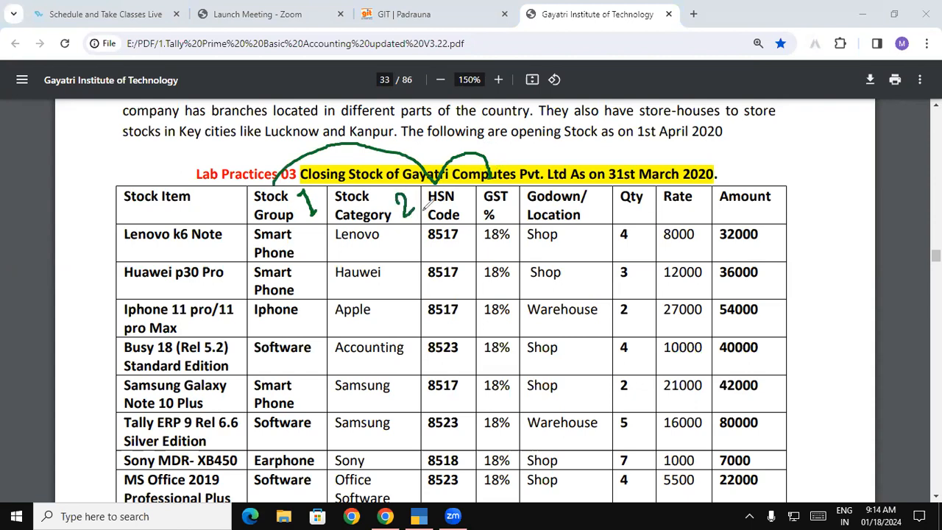
mouse_move(587, 198)
left_mouse_down()
mouse_move(600, 199)
mouse_move(588, 220)
mouse_move(638, 221)
mouse_move(637, 198)
mouse_move(632, 229)
mouse_move(648, 214)
mouse_move(633, 204)
left_mouse_up()
mouse_move(209, 186)
left_mouse_down()
mouse_move(215, 199)
mouse_move(194, 214)
mouse_move(228, 181)
left_mouse_up()
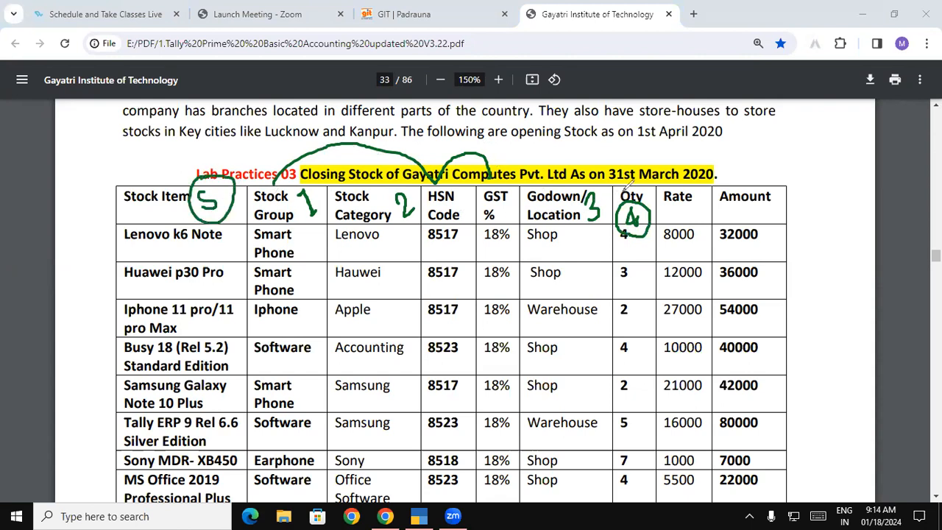
mouse_move(633, 181)
left_mouse_down()
mouse_move(623, 219)
mouse_move(660, 225)
mouse_move(662, 198)
mouse_move(637, 175)
left_mouse_up()
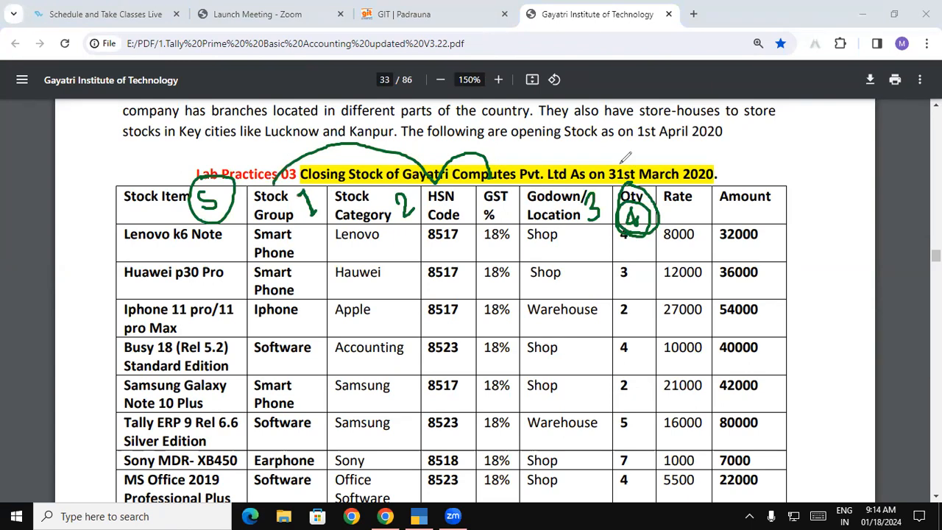
Circle Shop and Warehouse, write numbers beside Smart Phone, Lenovo and Stock Item, and clear all pen marks.
mouse_move(548, 225)
left_mouse_down()
mouse_move(526, 229)
mouse_move(578, 242)
mouse_move(552, 229)
left_mouse_up()
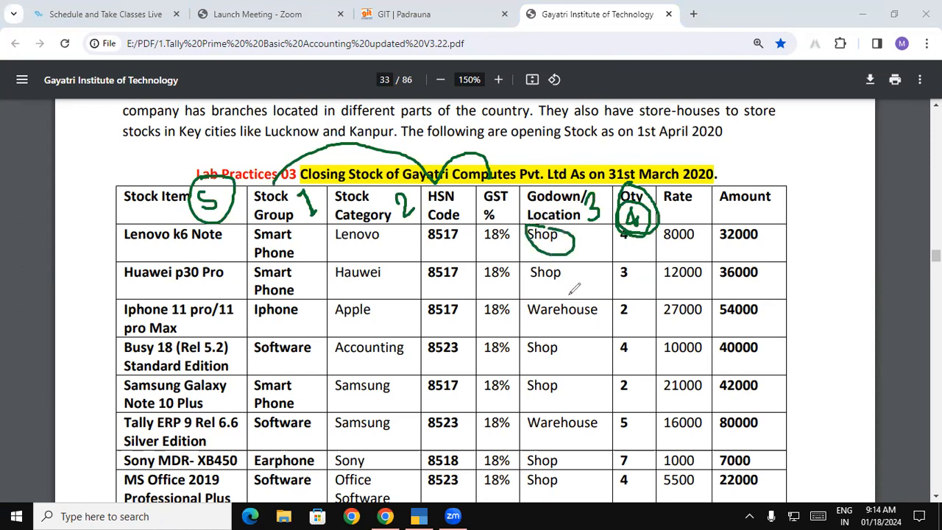
mouse_move(531, 298)
left_mouse_down()
mouse_move(589, 330)
mouse_move(609, 303)
mouse_move(563, 294)
left_mouse_up()
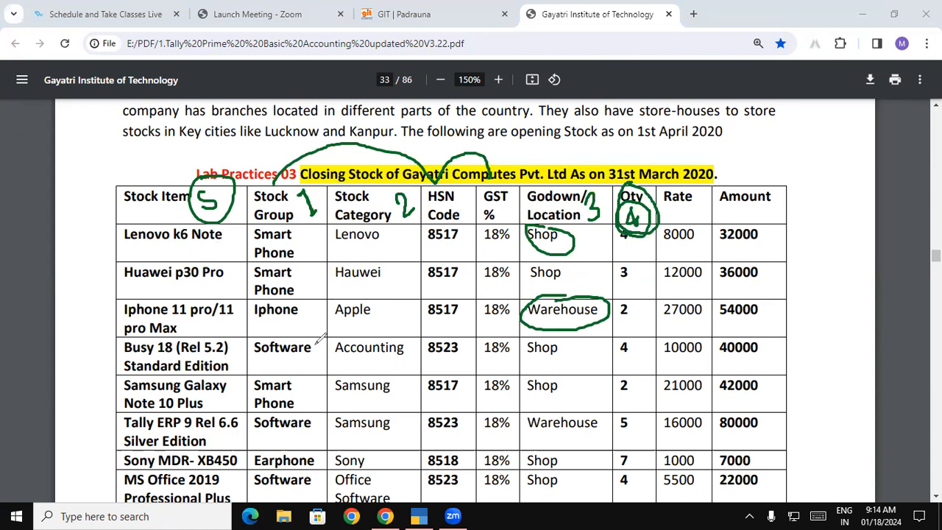
mouse_move(301, 240)
left_mouse_down()
mouse_move(304, 252)
mouse_move(329, 244)
mouse_move(302, 234)
mouse_move(333, 243)
mouse_move(396, 236)
mouse_move(386, 257)
mouse_move(389, 243)
mouse_move(403, 258)
mouse_move(375, 257)
left_mouse_up()
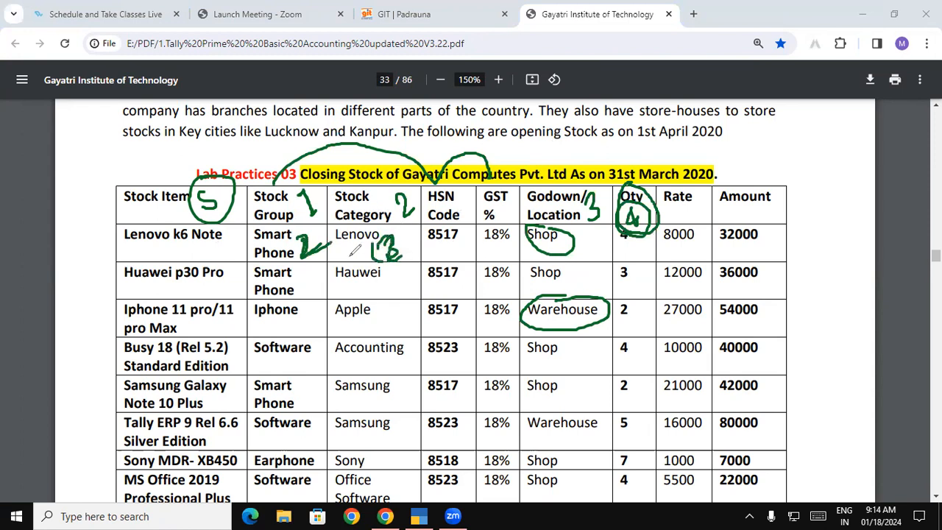
mouse_move(129, 217)
left_mouse_down()
mouse_move(140, 206)
mouse_move(156, 211)
mouse_move(147, 218)
mouse_move(157, 237)
mouse_move(144, 188)
left_mouse_up()
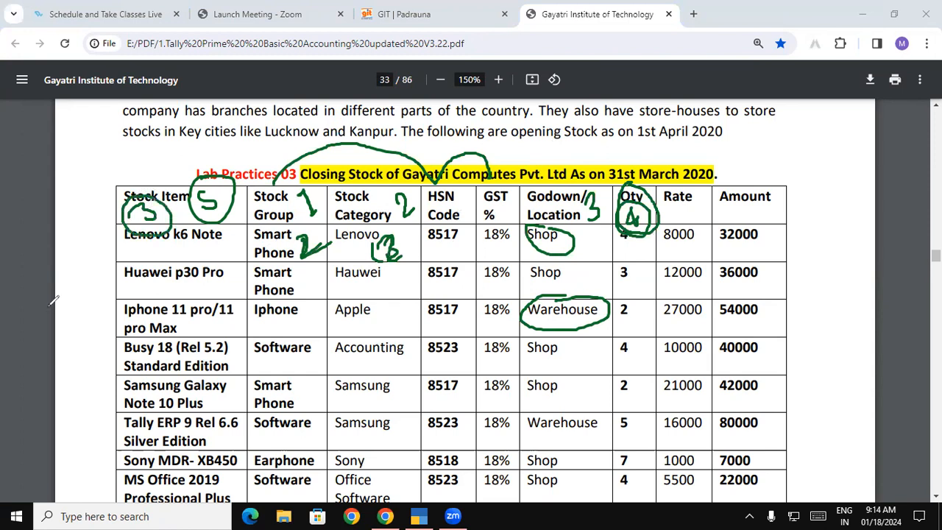
key("e")
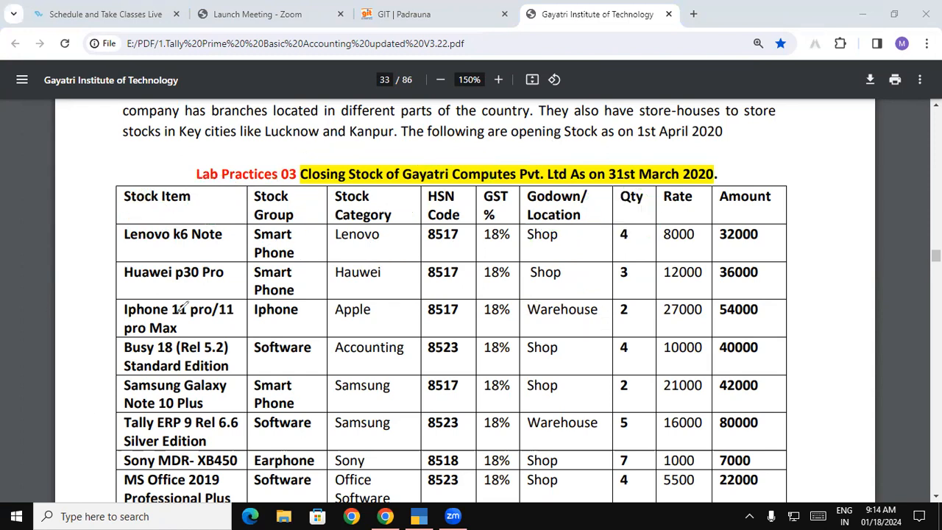
Select the Smart Phone stock group name in the Lenovo k6 Note and Huawei p30 Pro rows.
left_click(54, 464)
left_click(257, 226)
left_click_drag(255, 234, 296, 252)
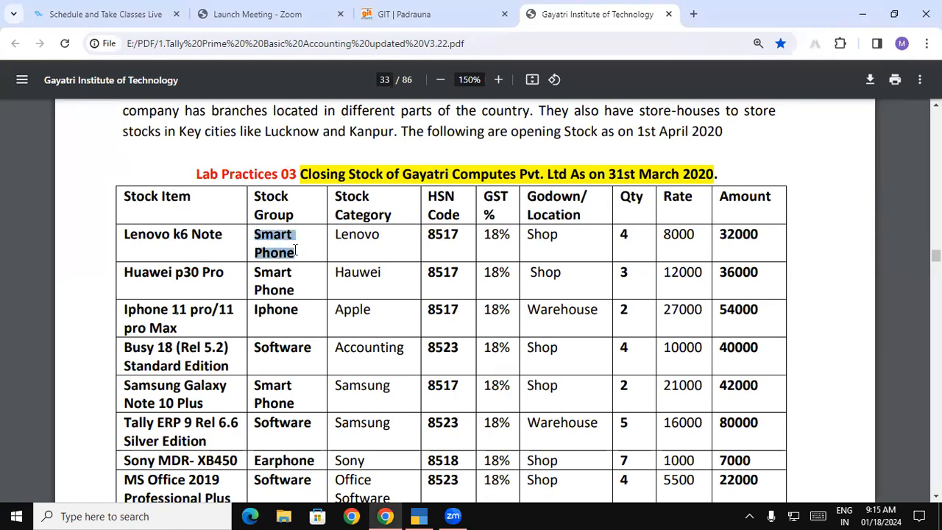
scroll(295, 245, "up", 1)
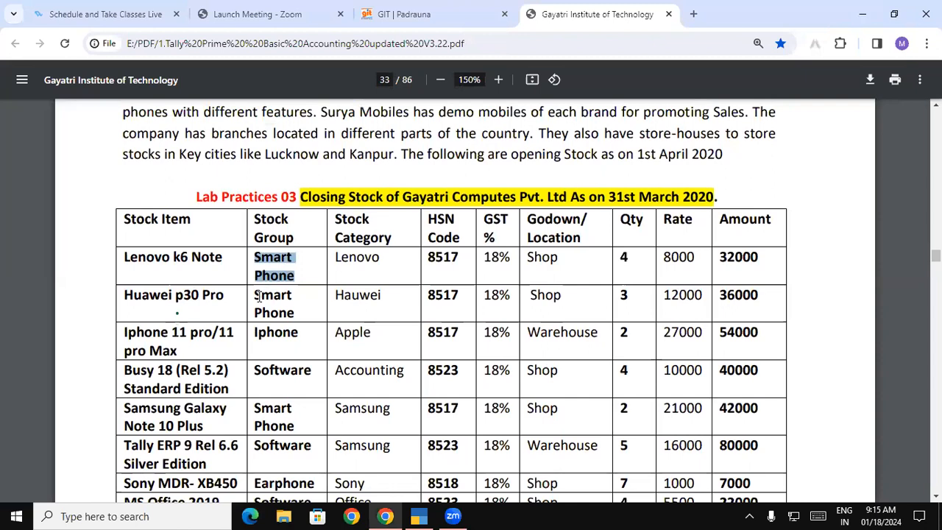
left_click_drag(257, 295, 297, 315)
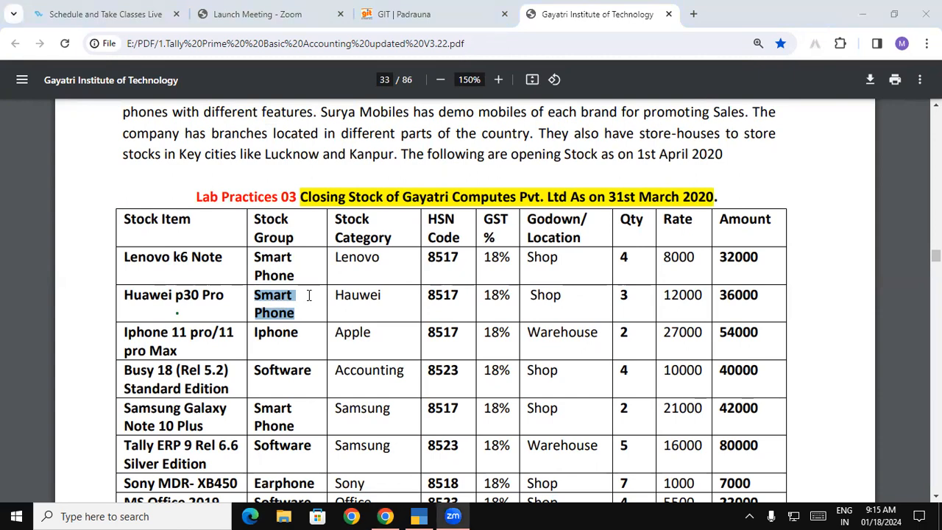
Switch to TallyPrime, leave the Balance Sheet and start creating a new stock group master.
key("alt+Tab")
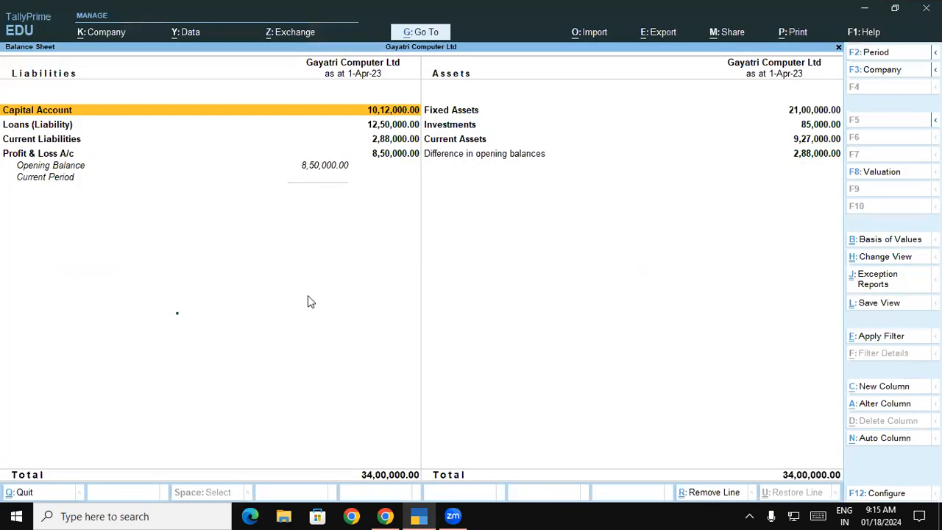
key("Escape")
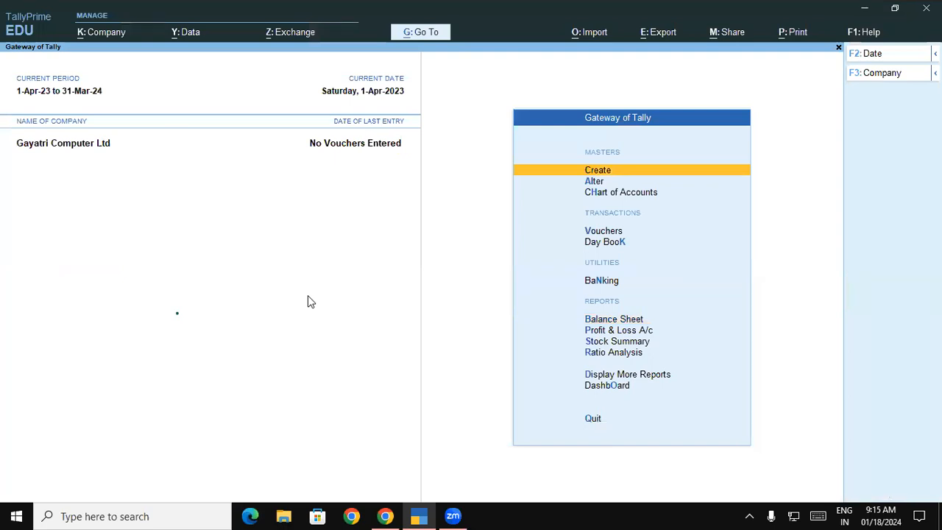
key("Return")
key("Down")
key("Down")
key("Down")
key("Down")
key("Down")
key("Return")
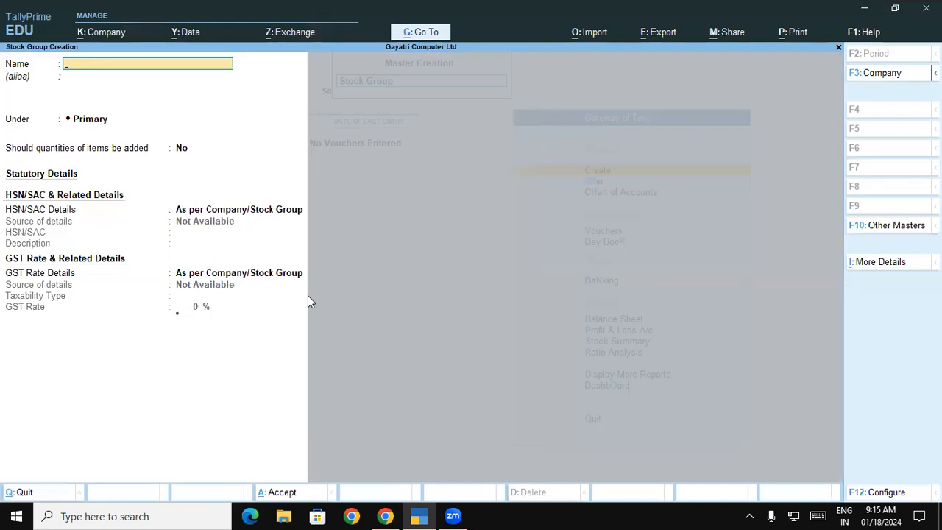
Try to name the new stock group Smart Phone.
type("Smart Phone")
key("Return")
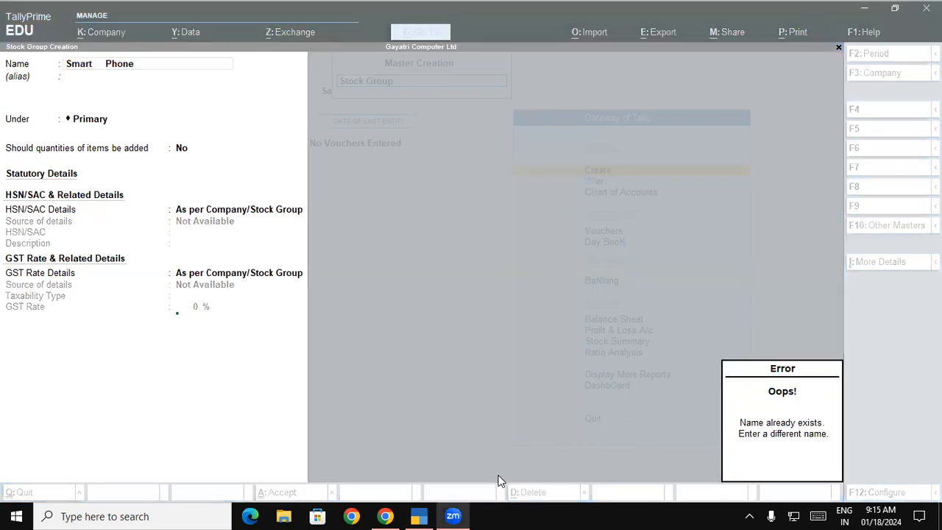
left_click(427, 515)
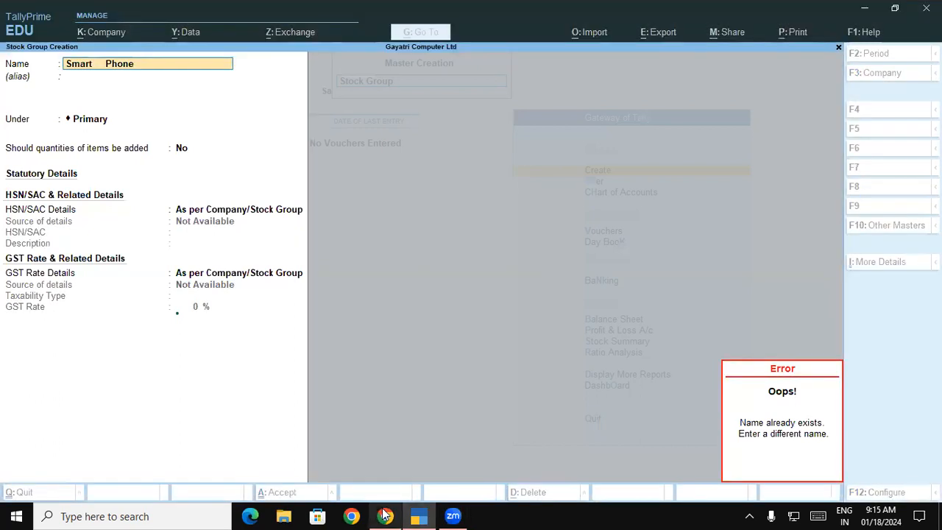
Copy the stock group name Iphone from the PDF table and use it as the new stock group's name in TallyPrime.
left_click(385, 515)
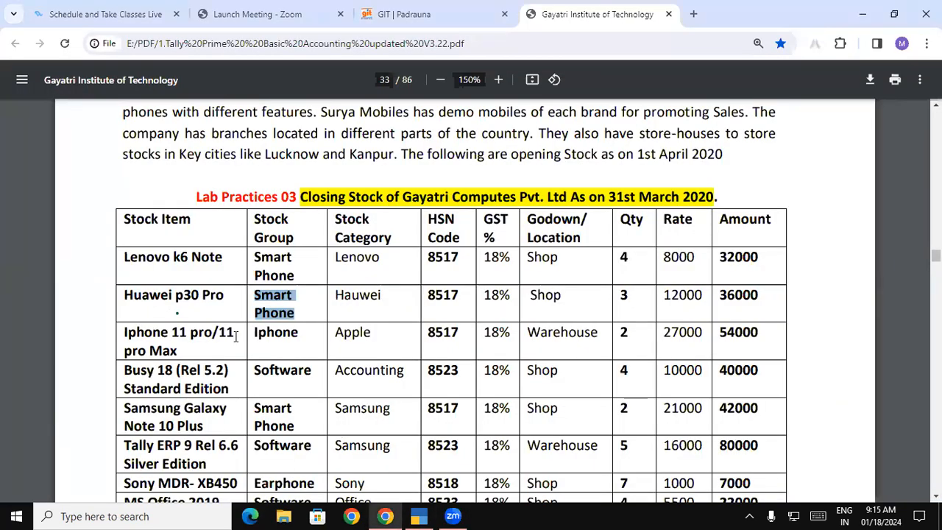
double_click(303, 335)
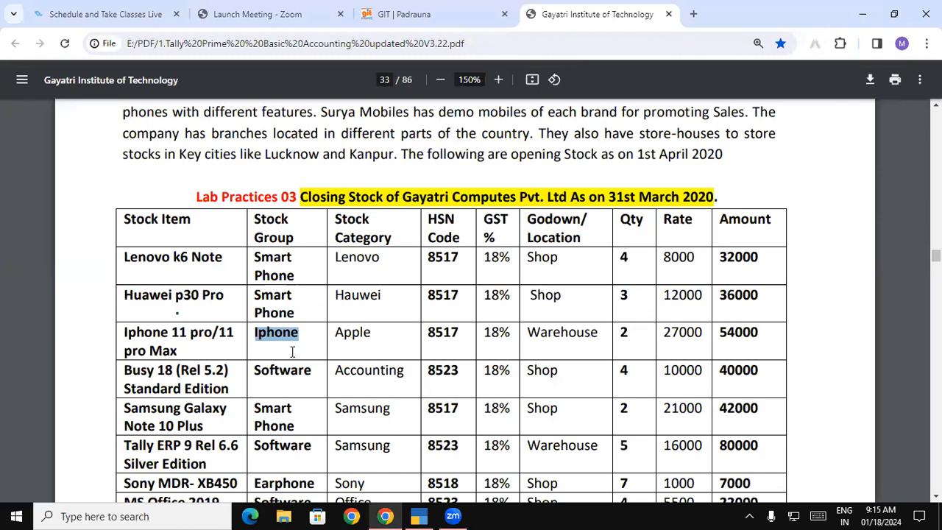
key("alt+Tab")
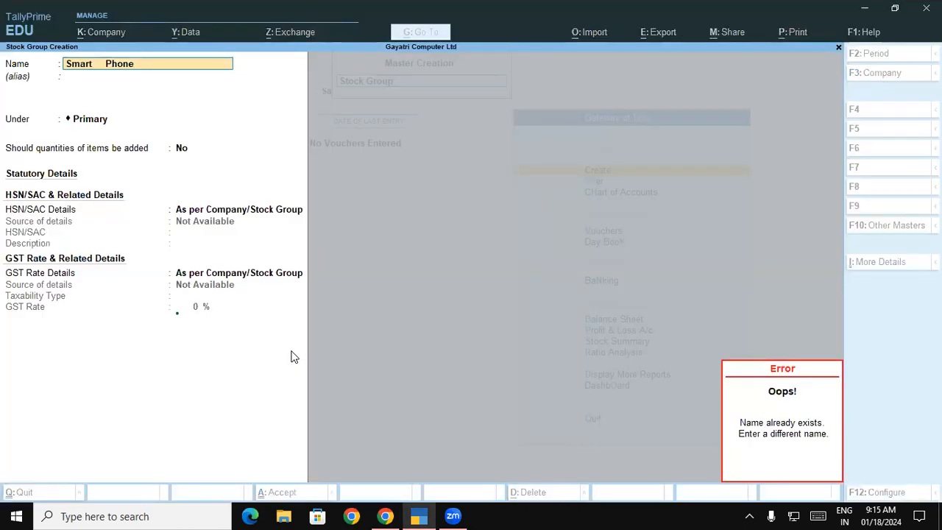
key("ctrl+alt+v")
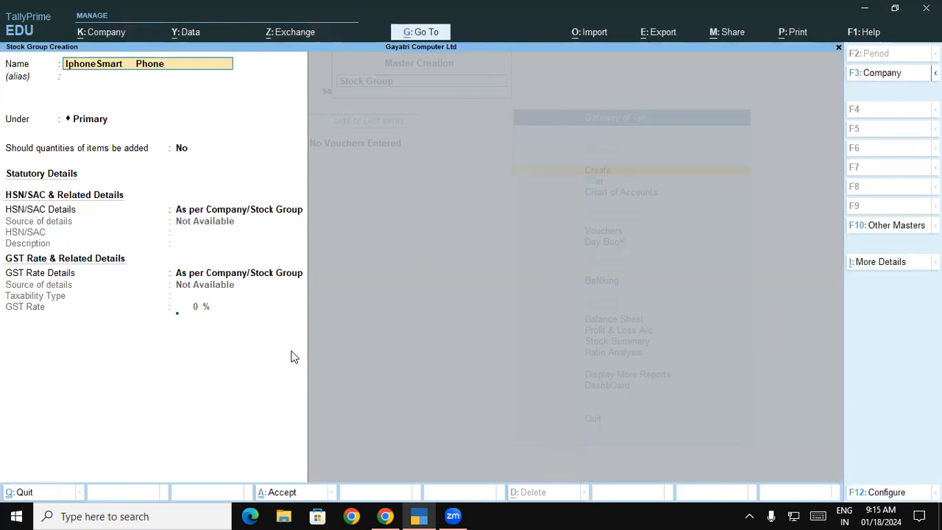
key("Return")
key("BackSpace")
Keep the Iphone group under Primary and set adding of item quantities to Yes.
key("Return")
key("Return")
type("y")
key("Return")
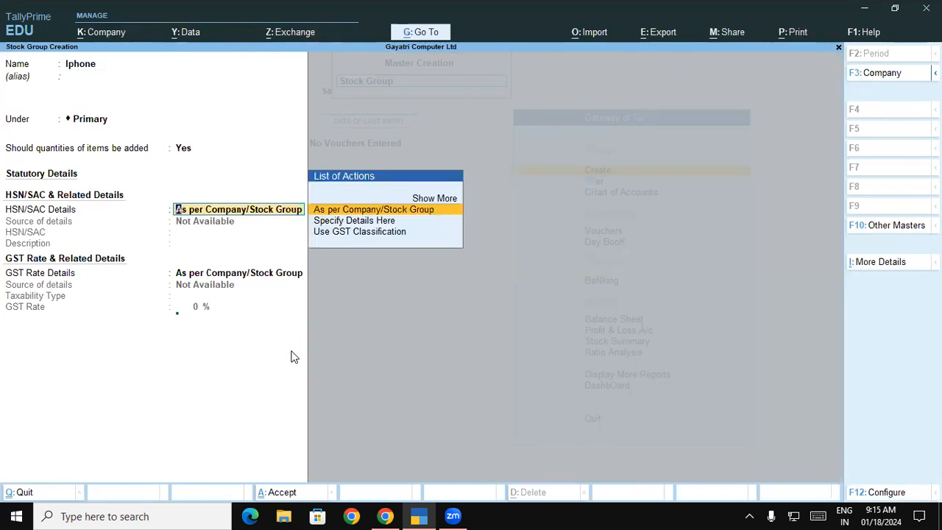
Set the Iphone group's HSN/SAC details to Specify Details Here and enter HSN/SAC code 8517, checking the PDF table.
key("Down")
key("Return")
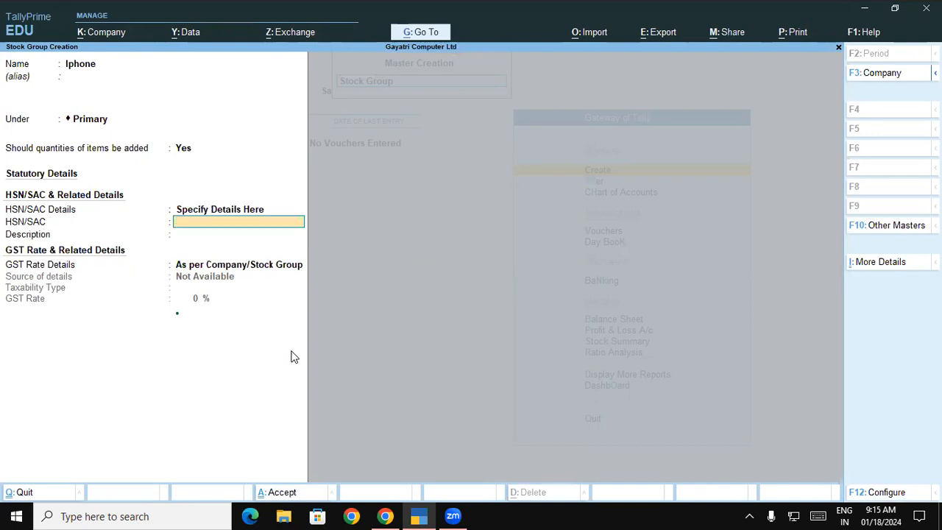
key("alt+Tab")
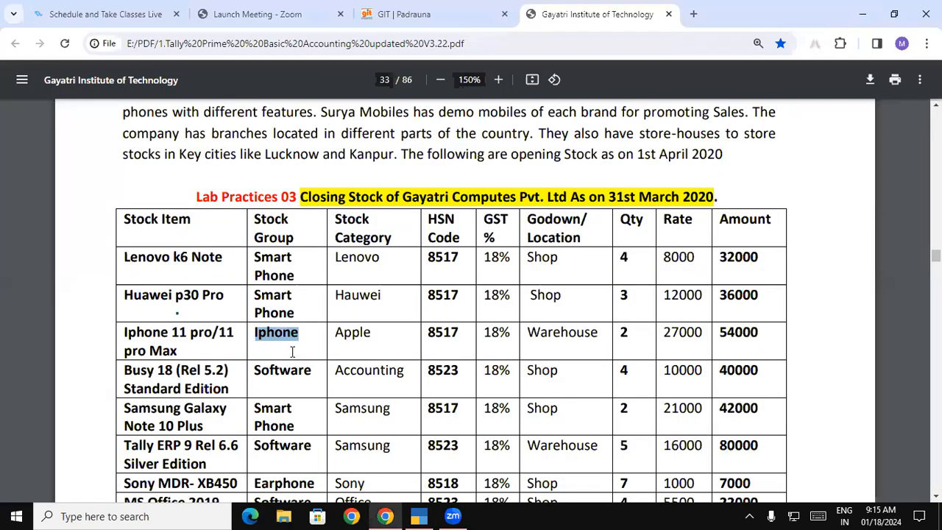
key("alt+Tab")
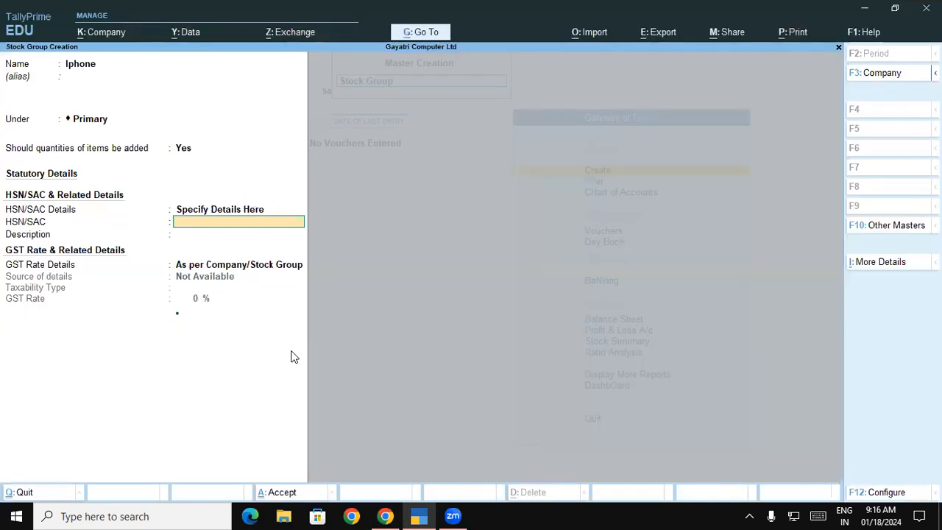
type("8517")
key("Return")
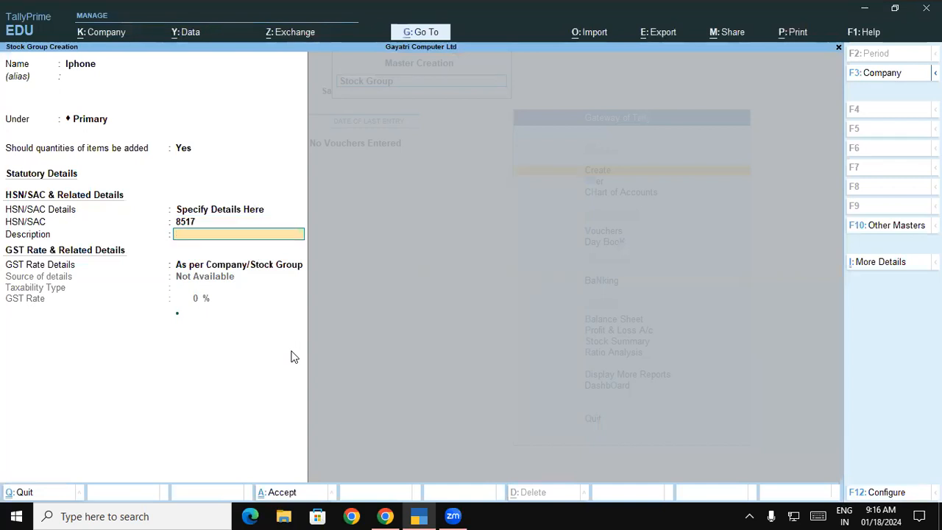
Fill the HSN/SAC description of the stock group with Iphone.
key("alt")
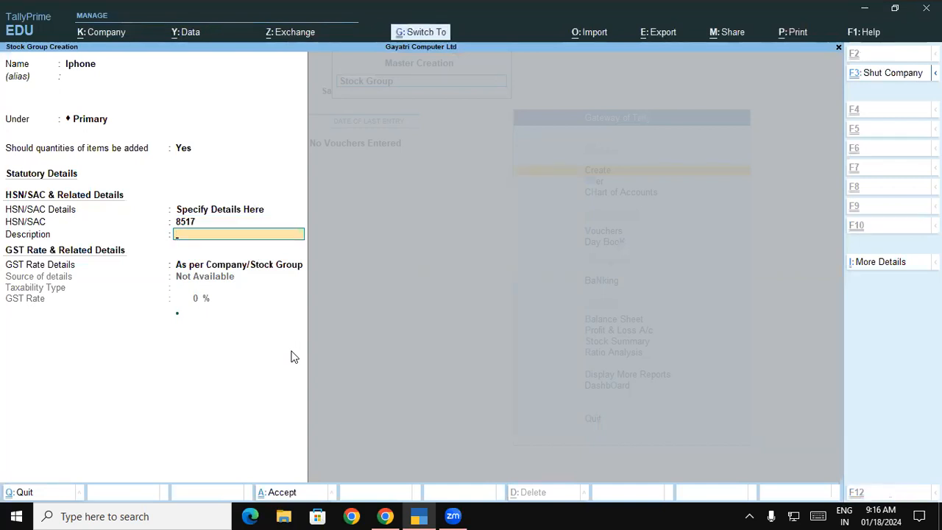
key("alt+r")
key("Return")
Set the Iphone group's GST rate details to Specify Details Here, with taxability type Taxable and a GST rate of 18%.
key("Down")
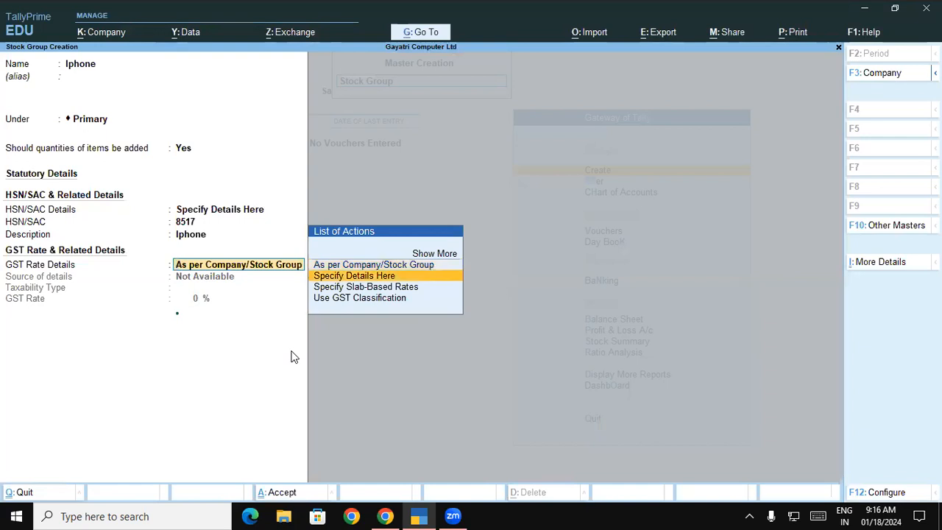
key("Return")
key("Return")
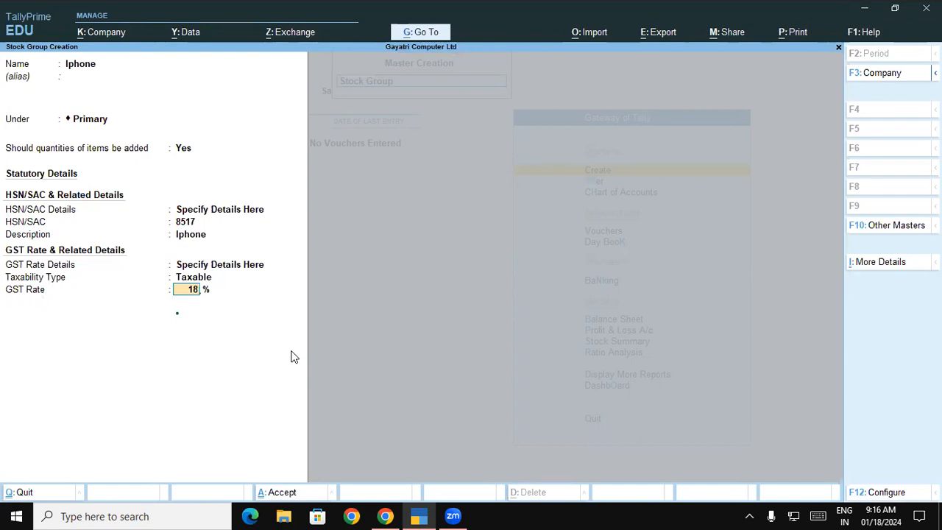
Clear the GST rate and set GST rate details to As per Company/Stock Group, without accepting the group.
key("BackSpace")
key("BackSpace")
key("BackSpace")
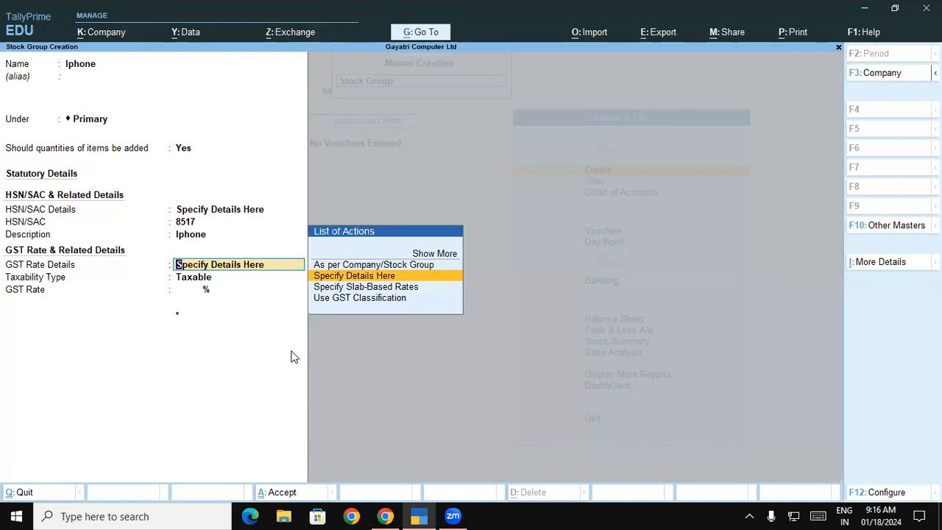
key("Up")
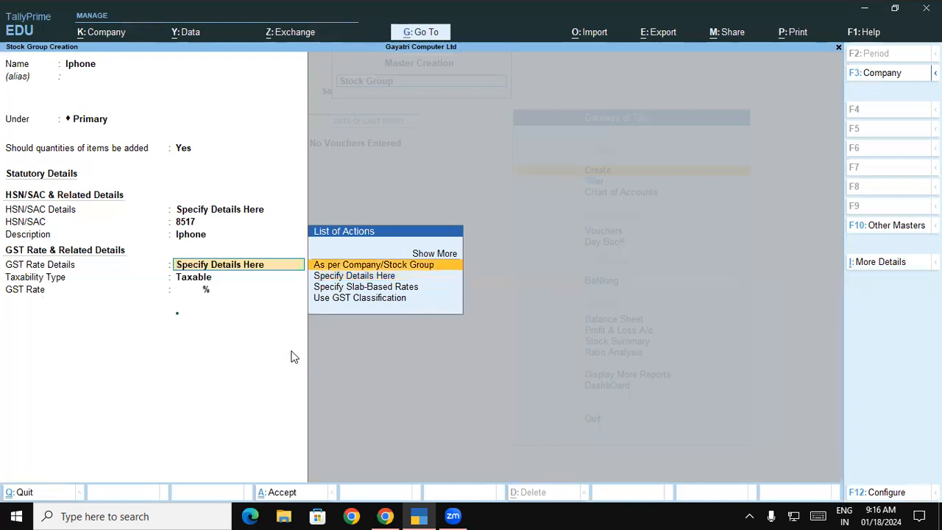
key("Return")
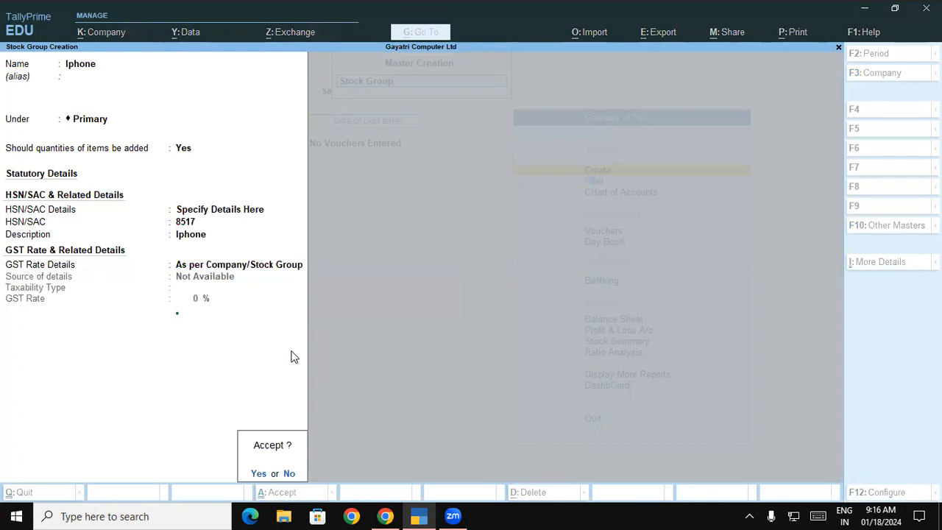
key("n")
Change GST rate details to Specify Details Here, and after that to Specify Slab-Based Rates.
key("Down")
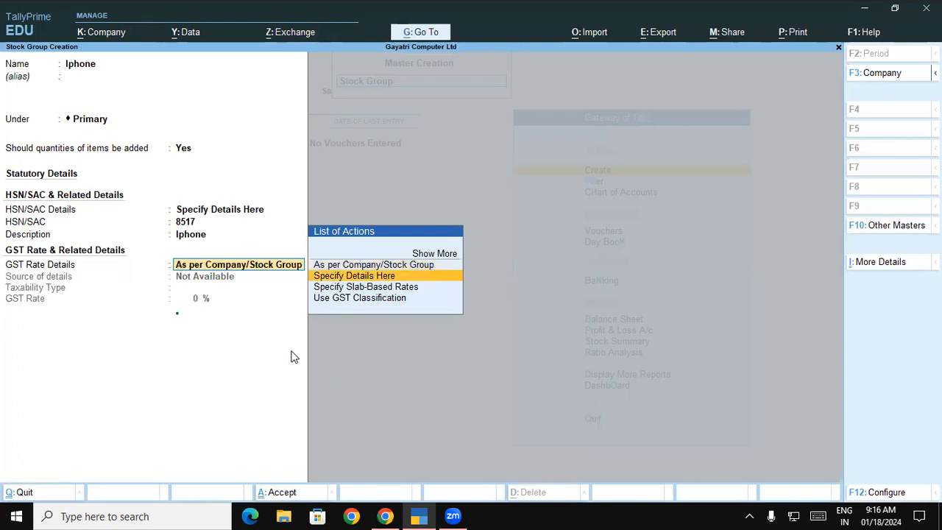
key("Return")
key("BackSpace")
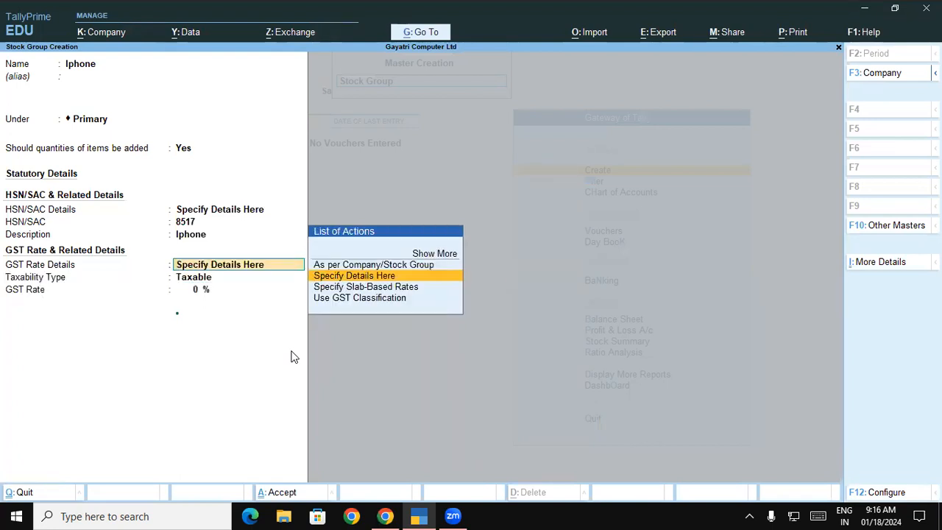
key("Down")
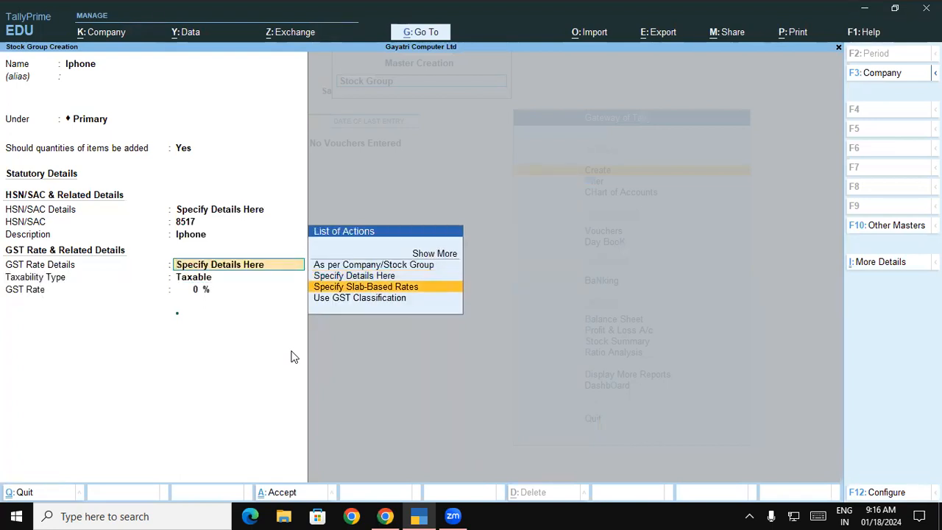
key("Return")
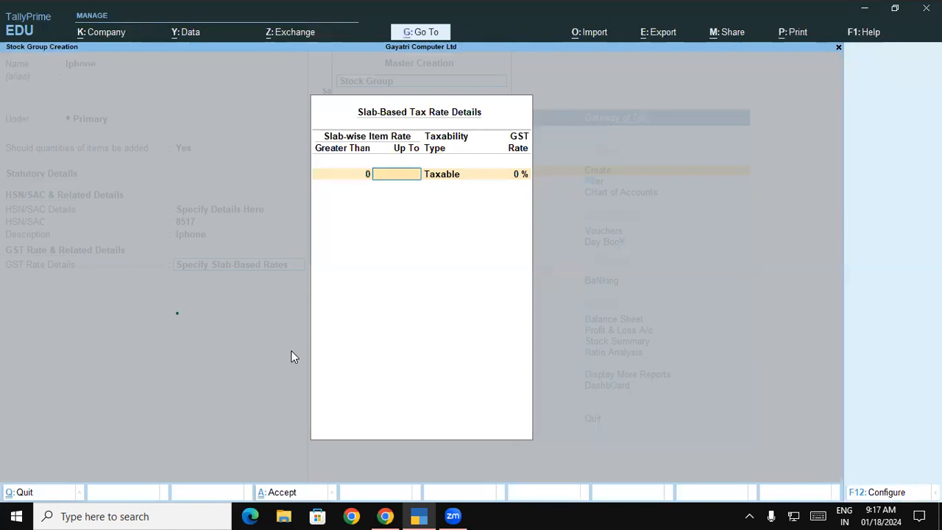
Enter the first tax slab for item rates up to 2,000 as Taxable at 12% GST.
type("2000")
key("Return")
key("Return")
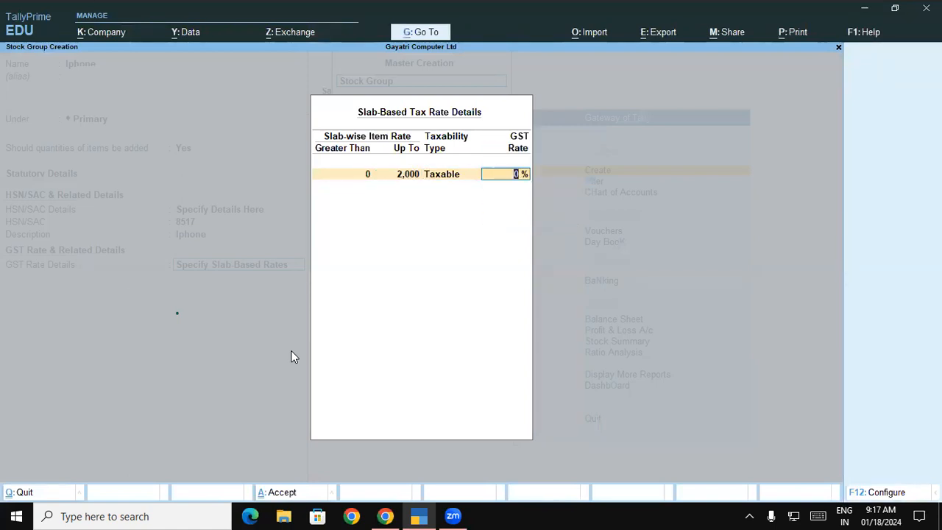
type("12")
key("Return")
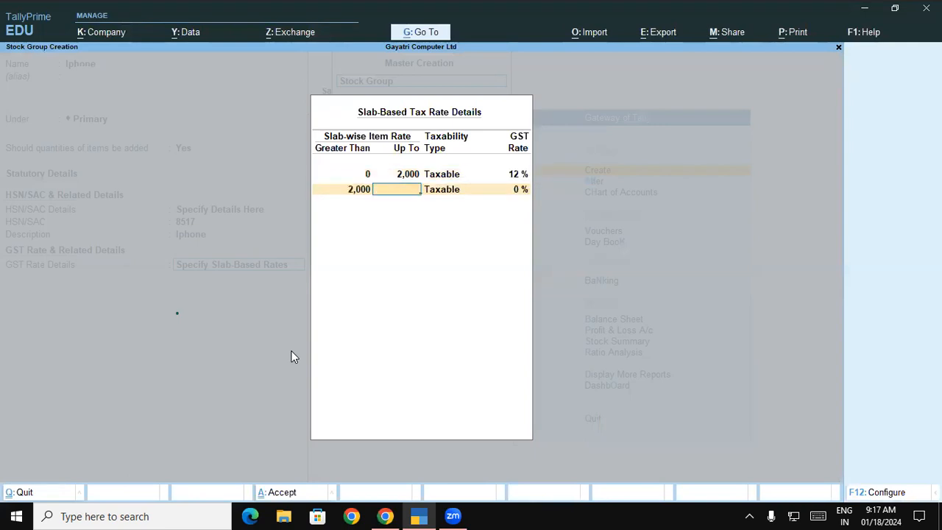
Enter the second tax slab for item rates up to 4,000 as Taxable at 18% GST.
type("4,000")
key("Return")
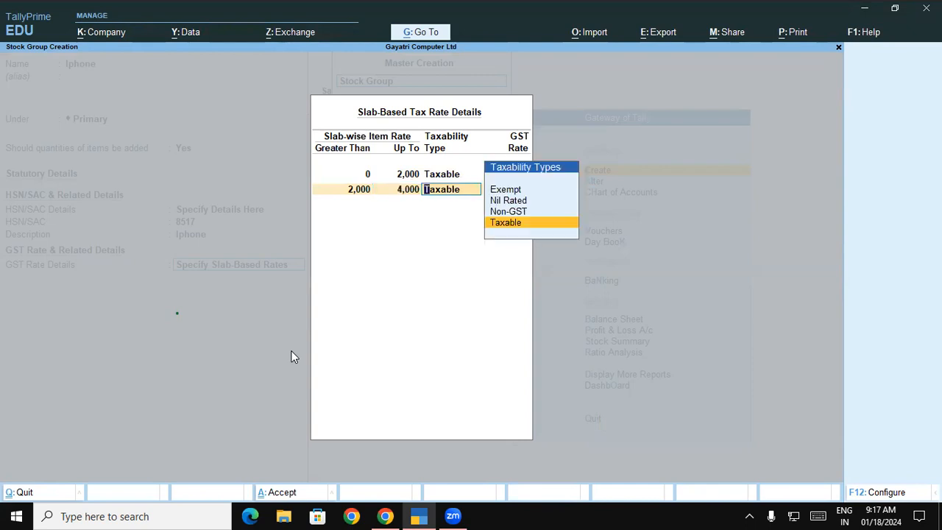
key("Return")
type("18")
key("Return")
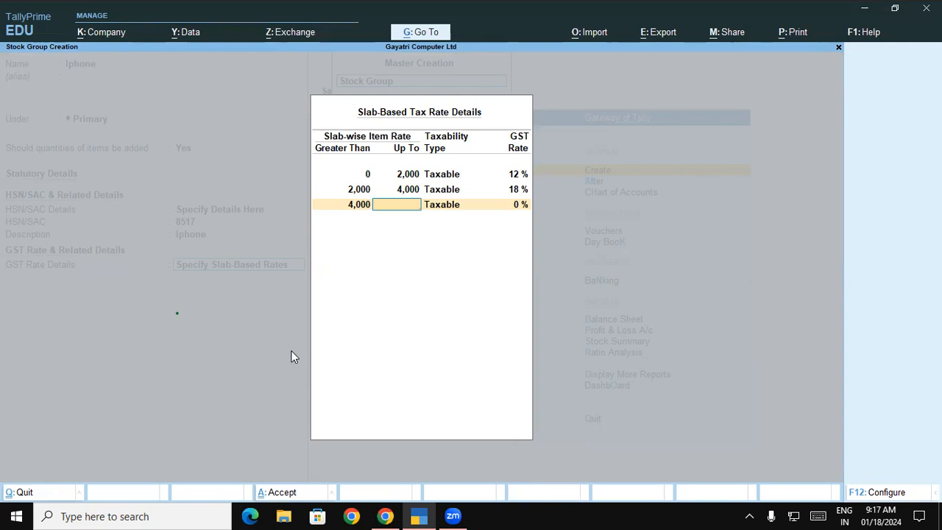
Leave the slab-based tax rate details and go back to the GST rate details of the Iphone group.
key("BackSpace")
key("BackSpace")
key("BackSpace")
key("BackSpace")
key("BackSpace")
key("BackSpace")
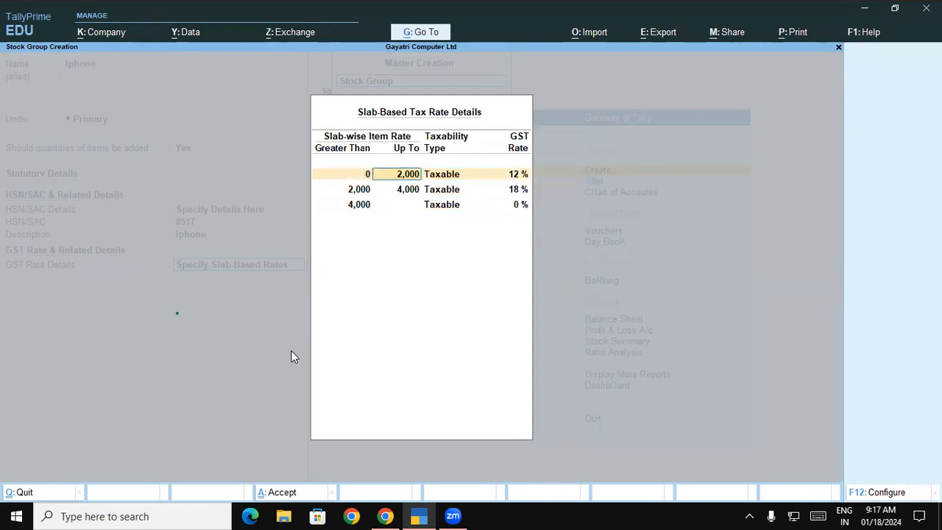
key("BackSpace")
key("BackSpace")
key("Return")
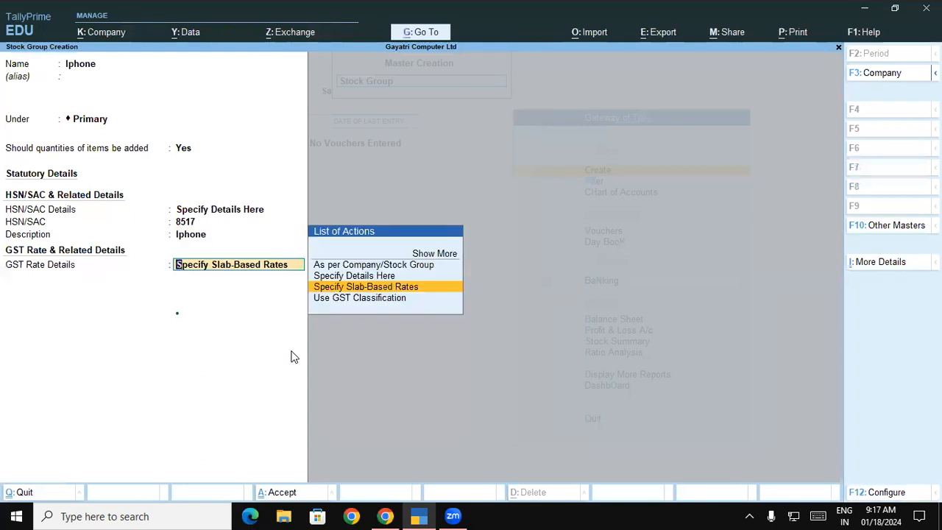
Set the Iphone group's GST rate details to Use GST Classification.
key("Up")
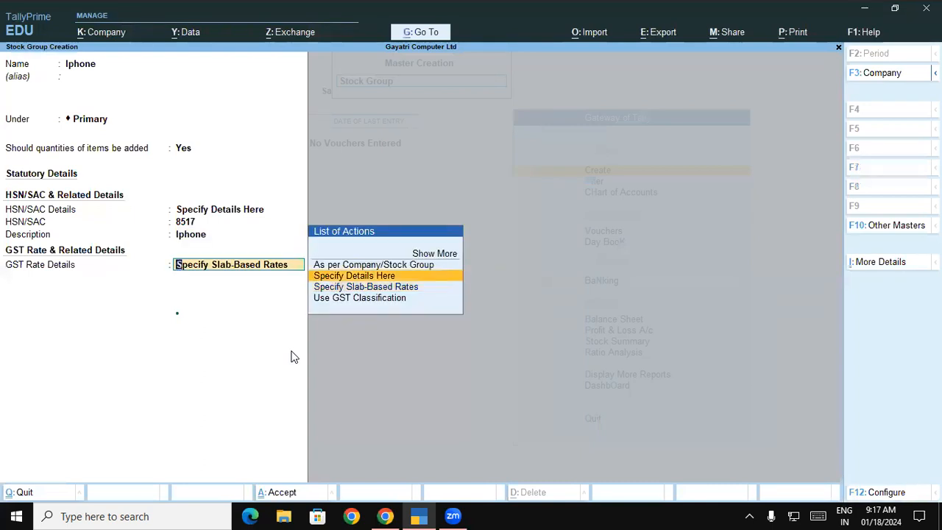
key("Down")
key("Down")
key("Return")
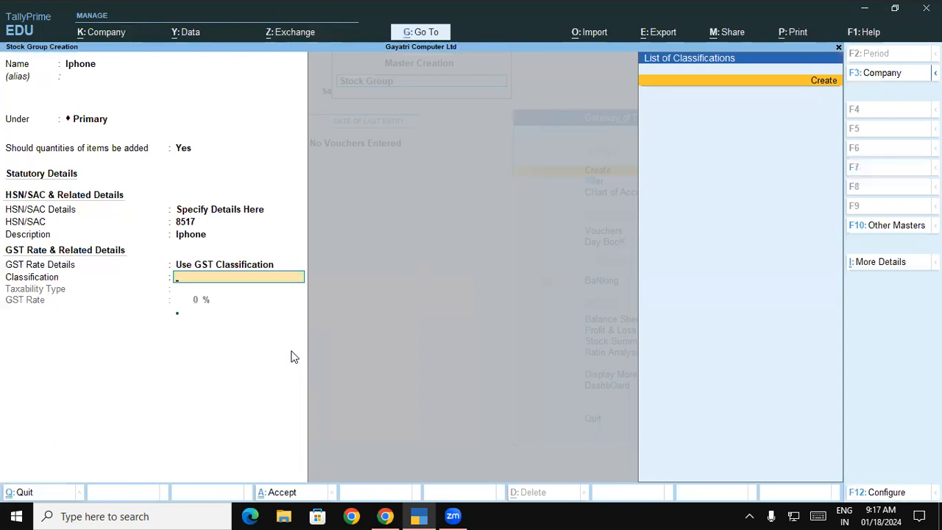
Leave the empty classification and set GST rate details to Specify Details Here.
key("BackSpace")
key("Up")
key("Up")
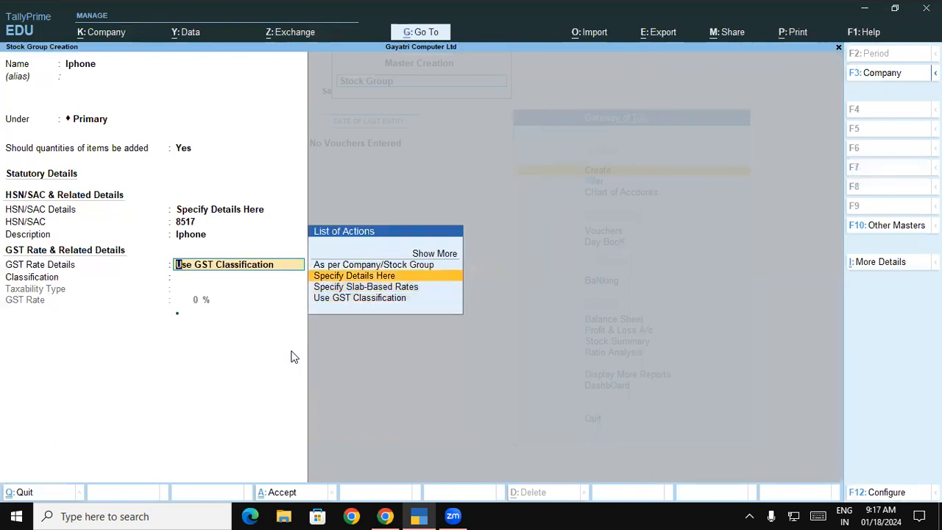
key("Return")
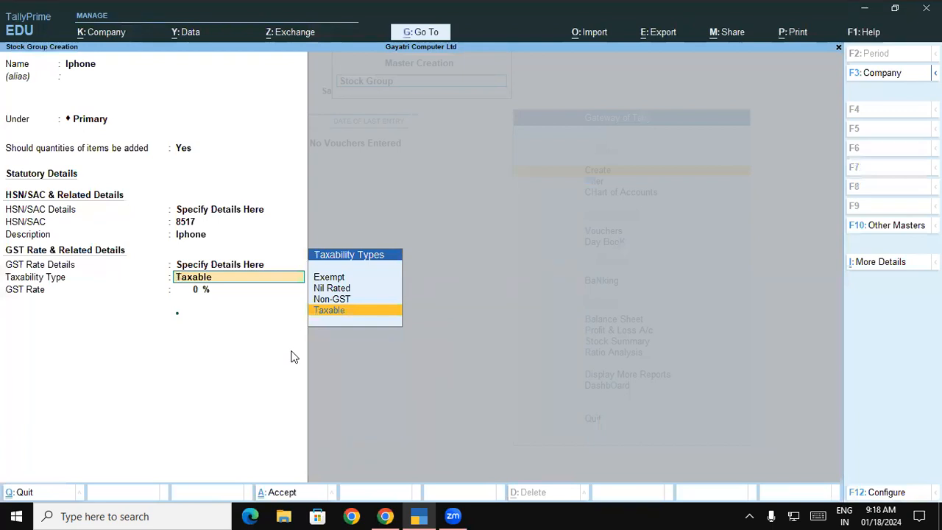
Try the taxability type as Exempt and as Nil Rated, without accepting the stock group.
key("Up")
key("Up")
key("Up")
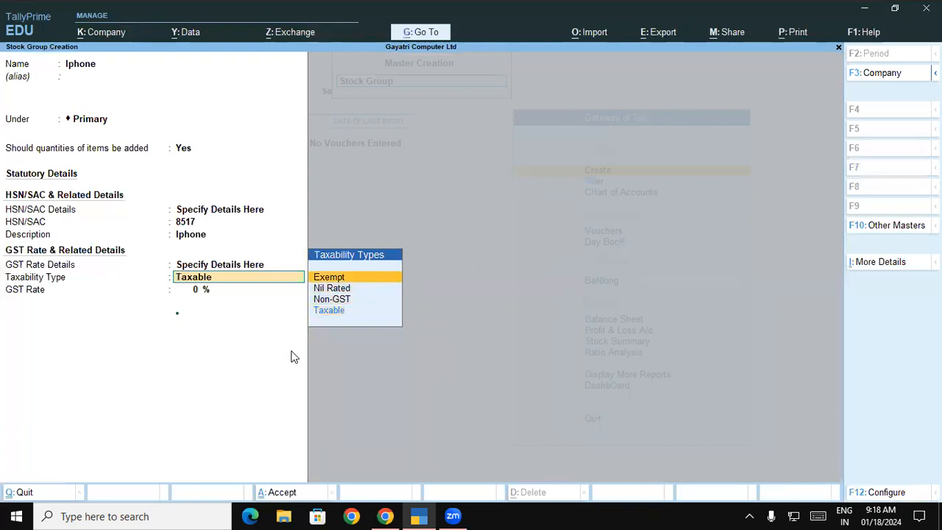
key("Return")
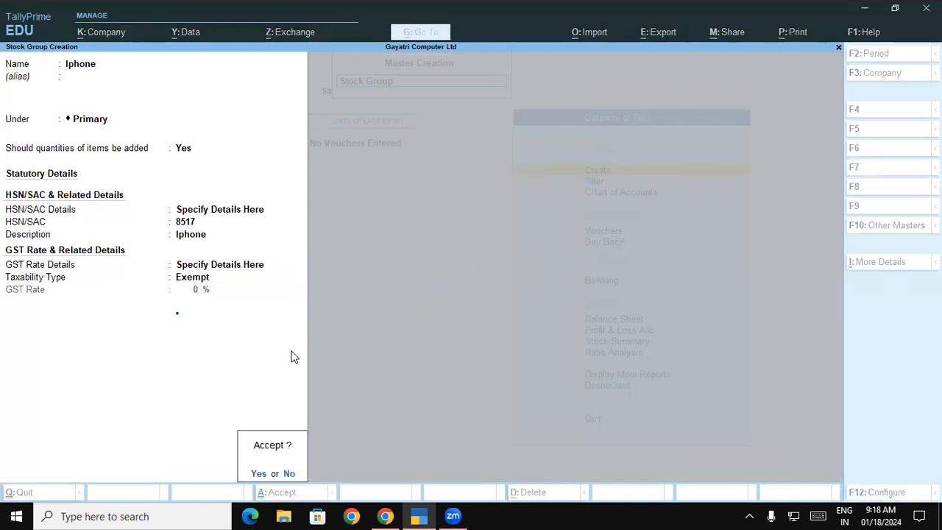
key("Escape")
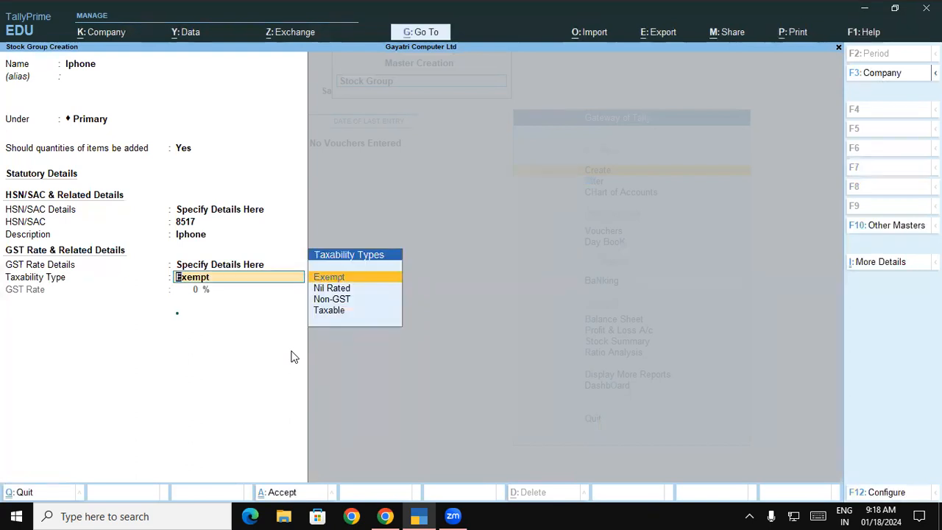
key("Down")
key("Return")
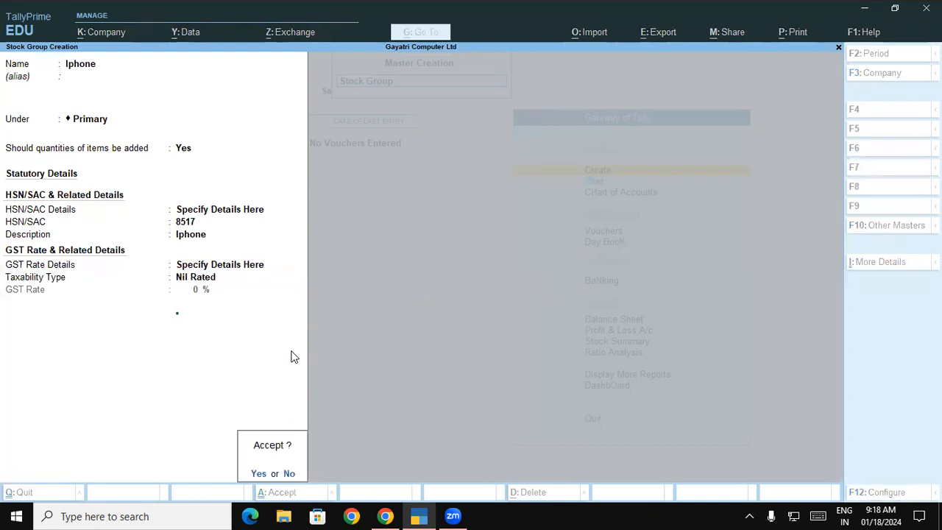
key("Escape")
Set the Iphone group's taxability type to Taxable.
key("Down")
key("Down")
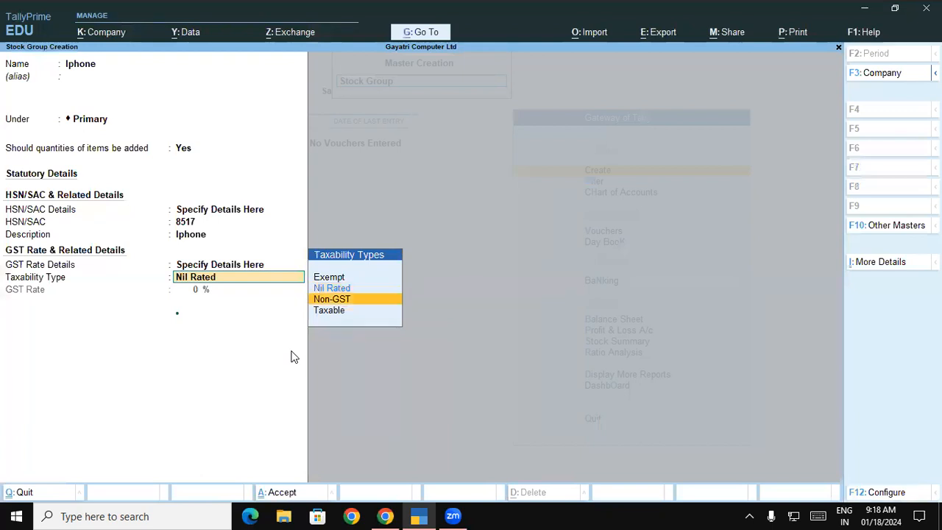
key("Return")
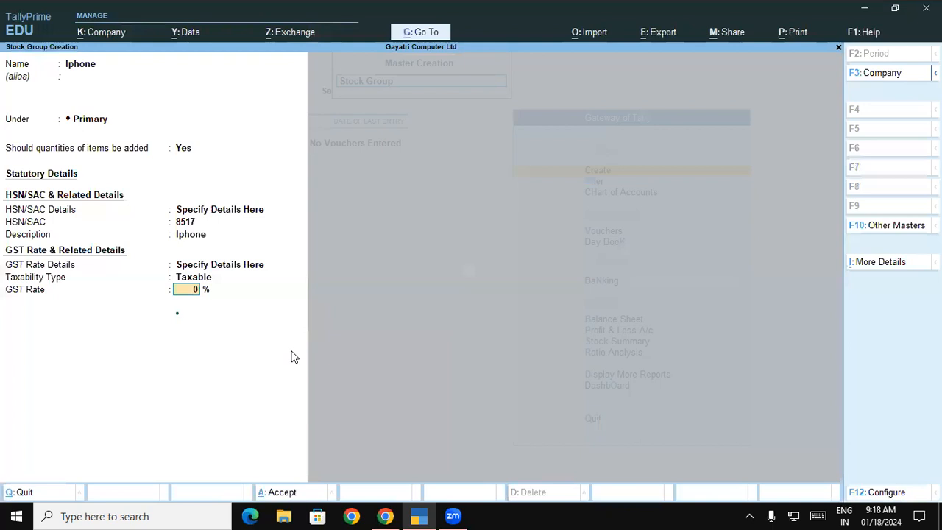
Check the GST percentage in the PDF stock table, enter a GST rate of 18% in TallyPrime and save the Iphone group.
left_click(385, 515)
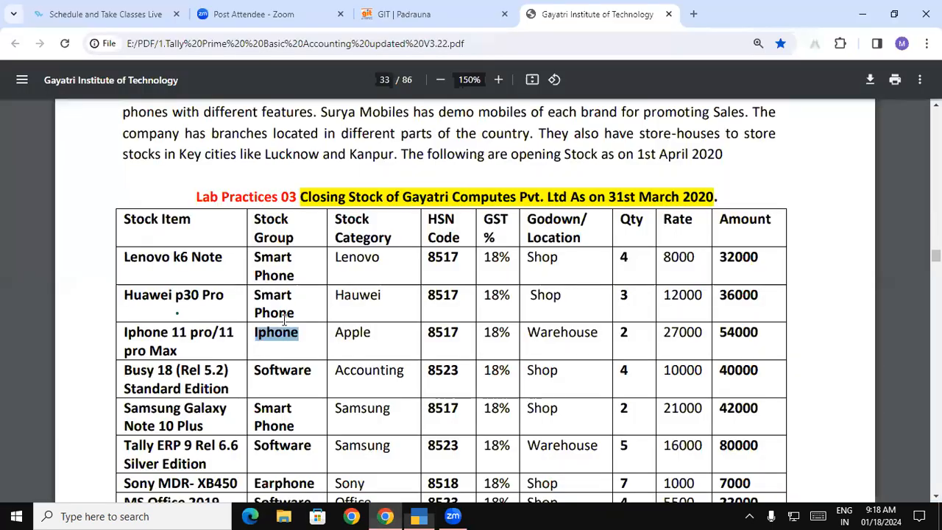
left_click_drag(256, 254, 295, 276)
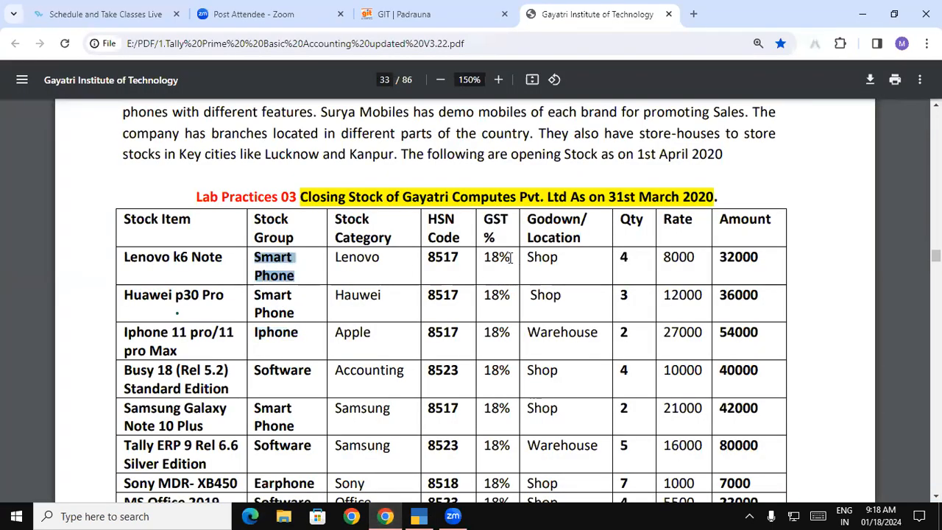
left_click_drag(510, 257, 462, 268)
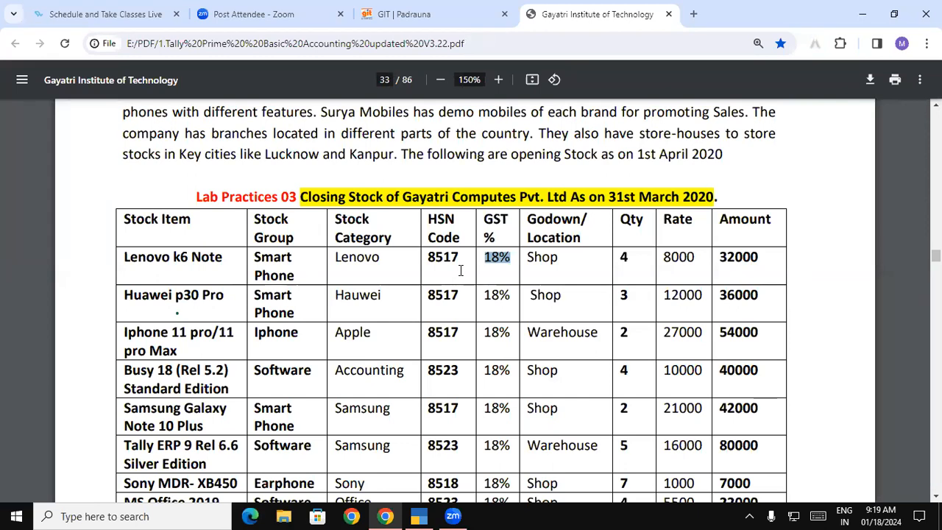
left_click(273, 336)
double_click(272, 337)
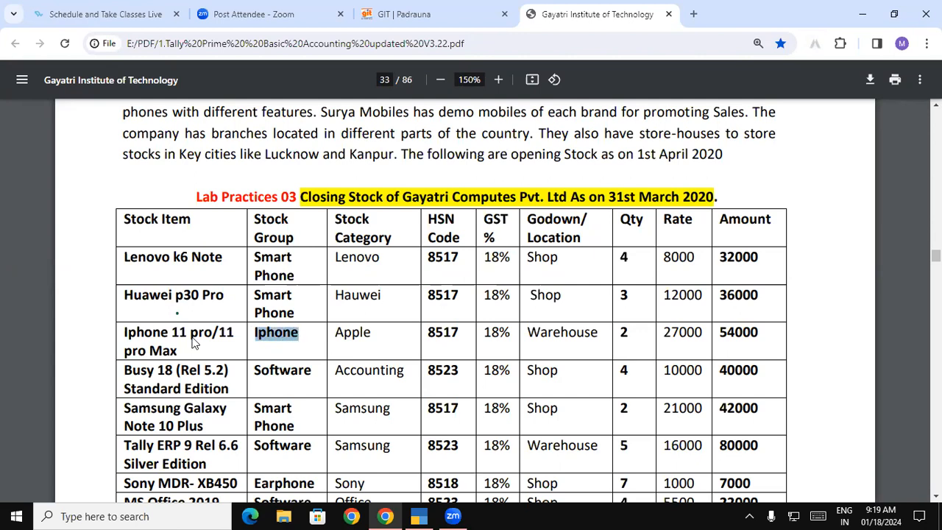
key("alt+Tab")
type("18")
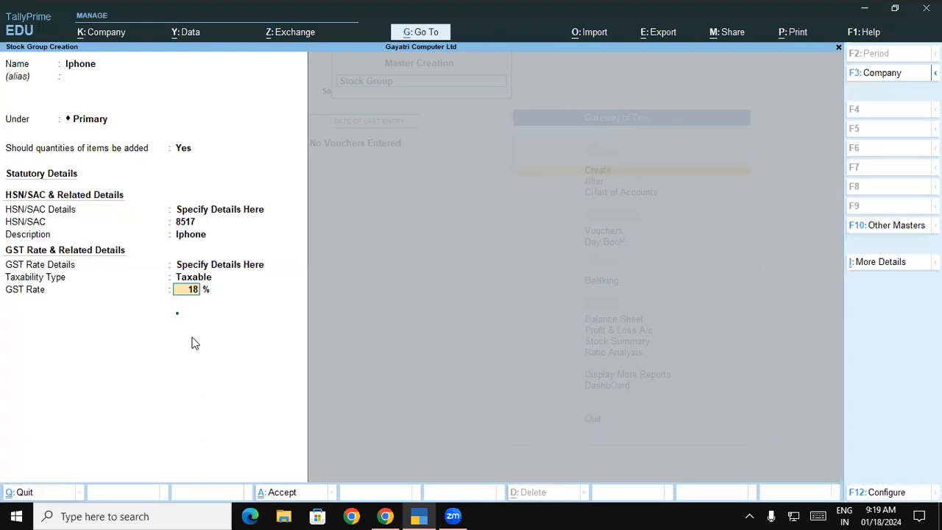
key("Return")
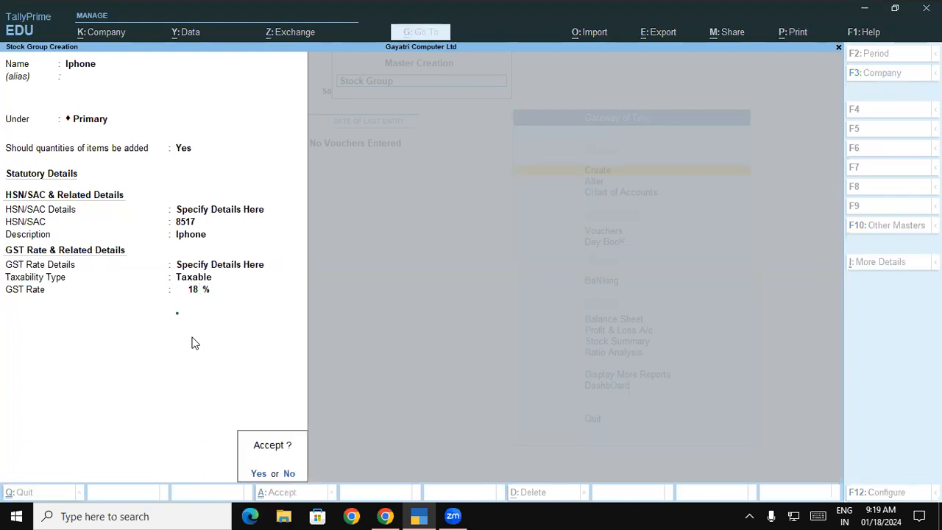
key("Return")
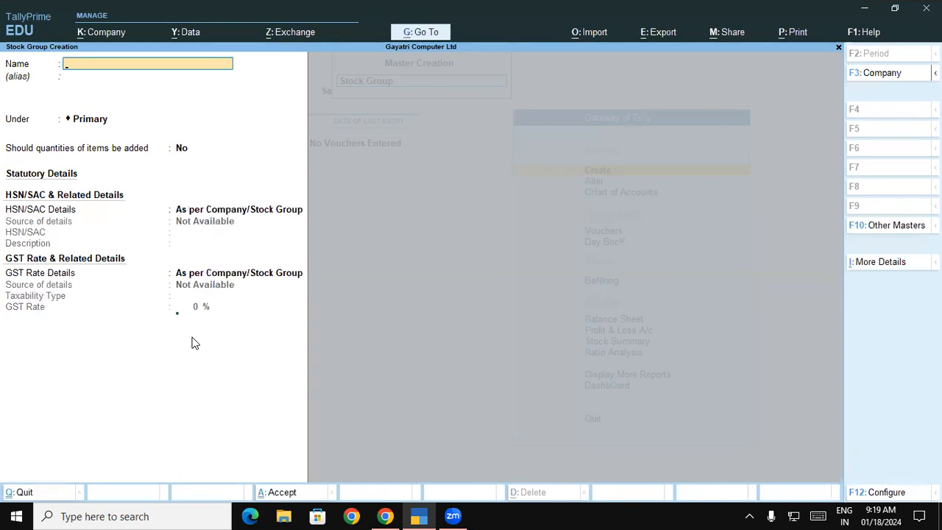
Switch to the PDF in Chrome and copy the stock group name Software from the closing stock table.
left_click(385, 516)
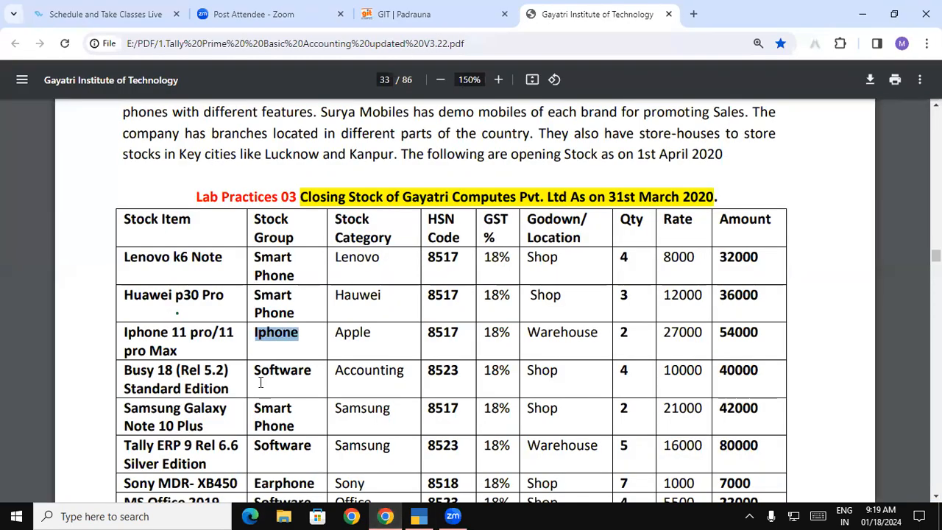
left_click_drag(254, 369, 310, 366)
key("ctrl+c")
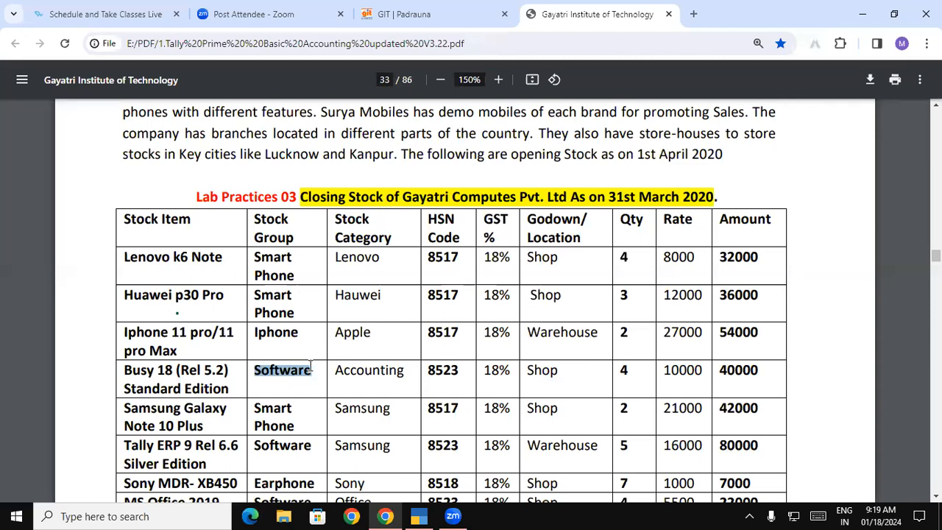
Switch to TallyPrime, name the new stock group Software under Primary and set its item quantities to be added.
key("alt+Tab")
key("ctrl+alt+v")
key("Return")
key("Return")
key("Return")
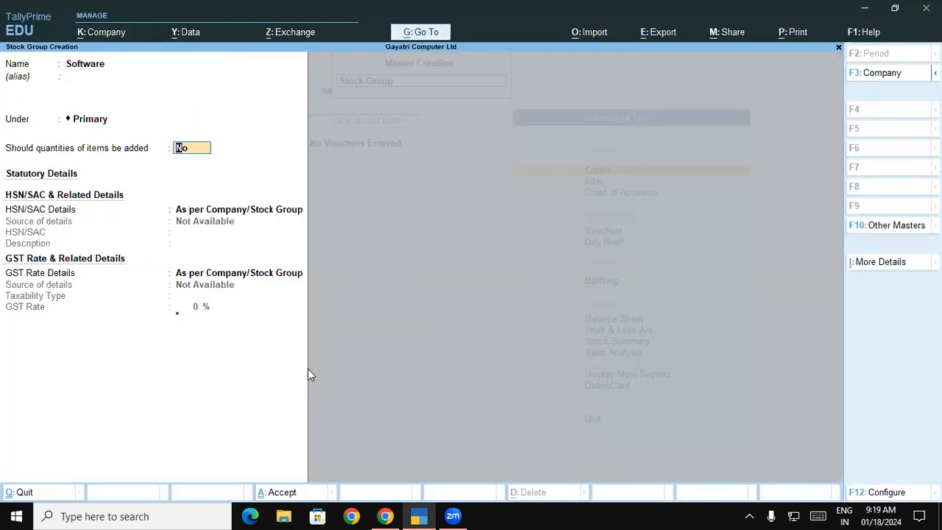
type("Yes")
key("Return")
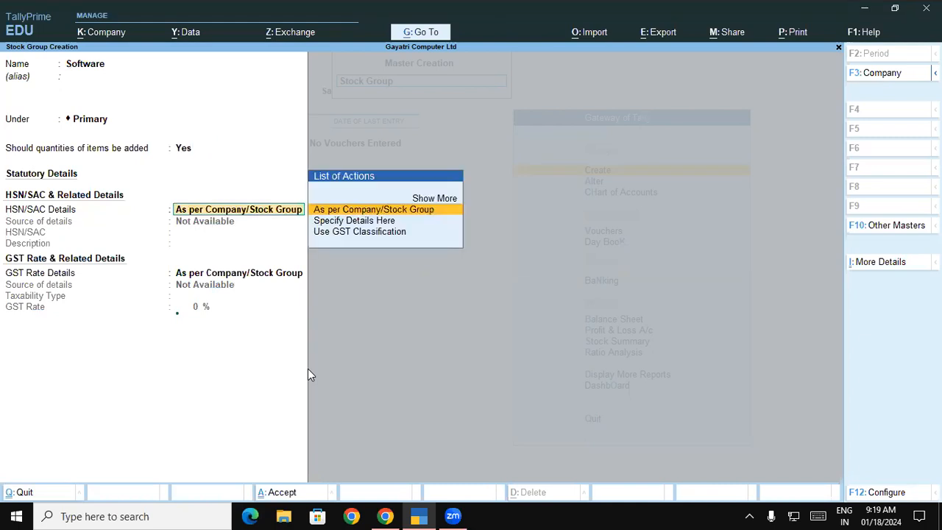
Specify the Software group's HSN details: look up the code in the PDF, enter 8523 in TallyPrime and describe it as Software.
key("Down")
key("Return")
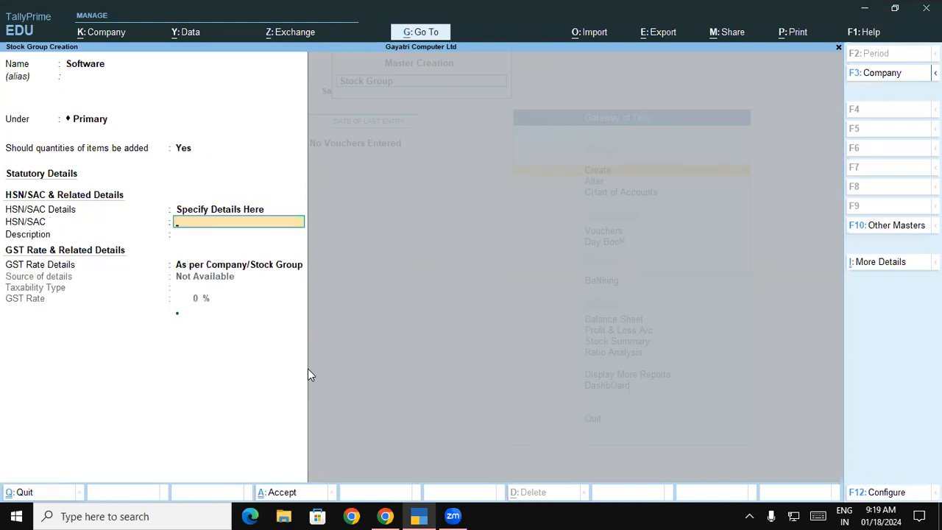
key("alt+Tab")
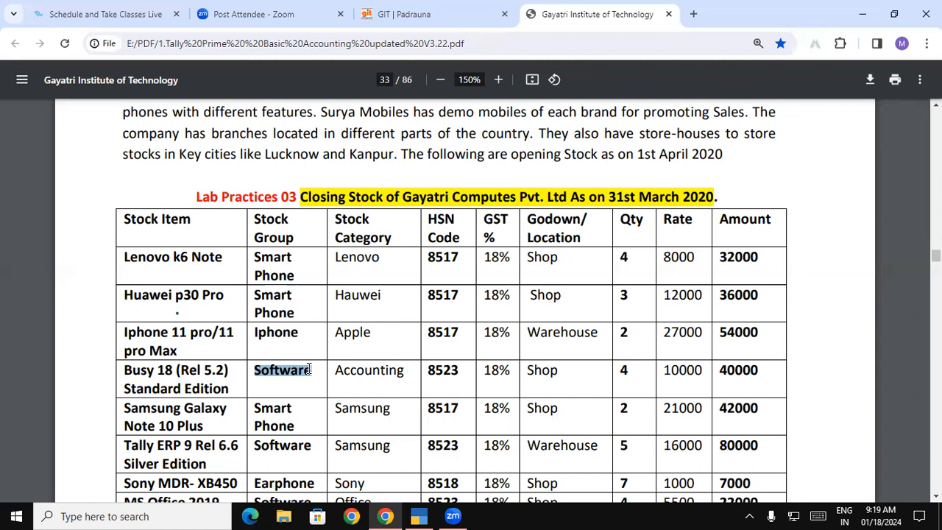
key("alt+Tab")
type("8523")
key("Return")
key("ctrl+v")
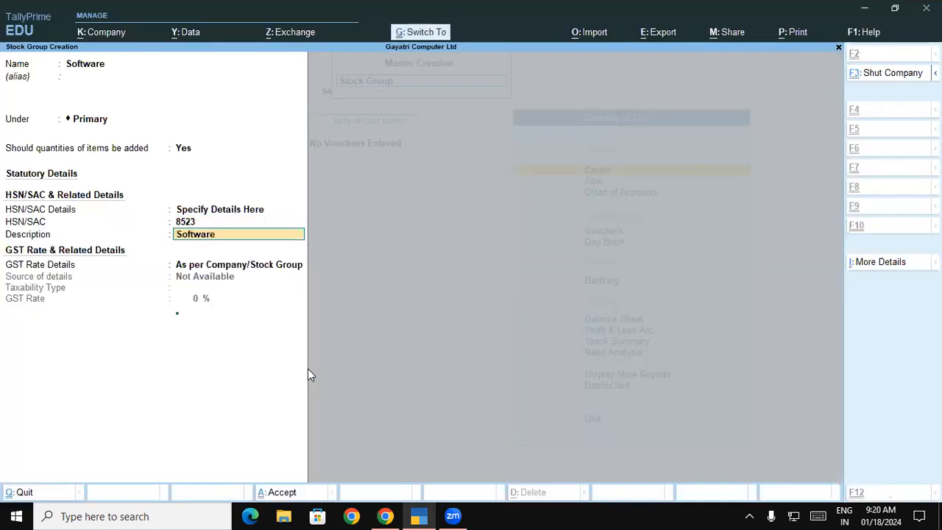
Specify the Software group's GST details as Taxable at 18% and save the group.
key("Return")
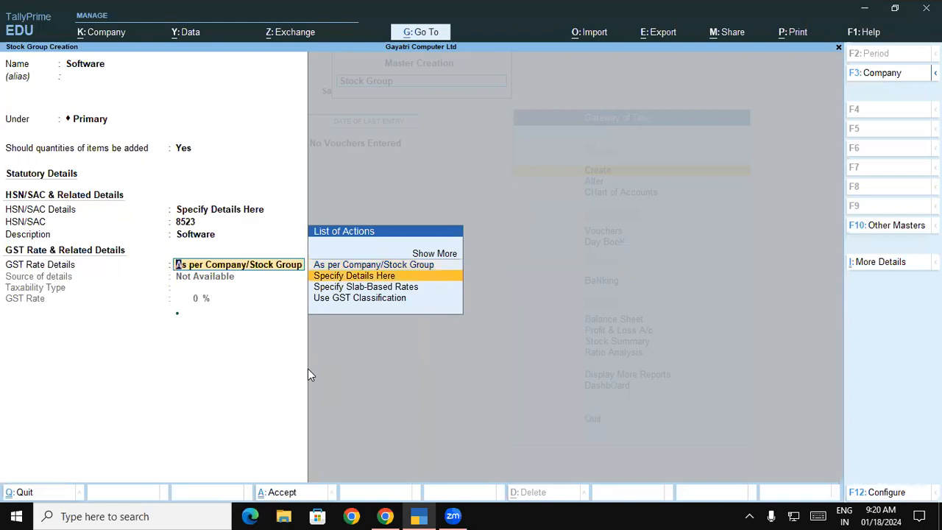
key("Return")
key("Return")
type("18")
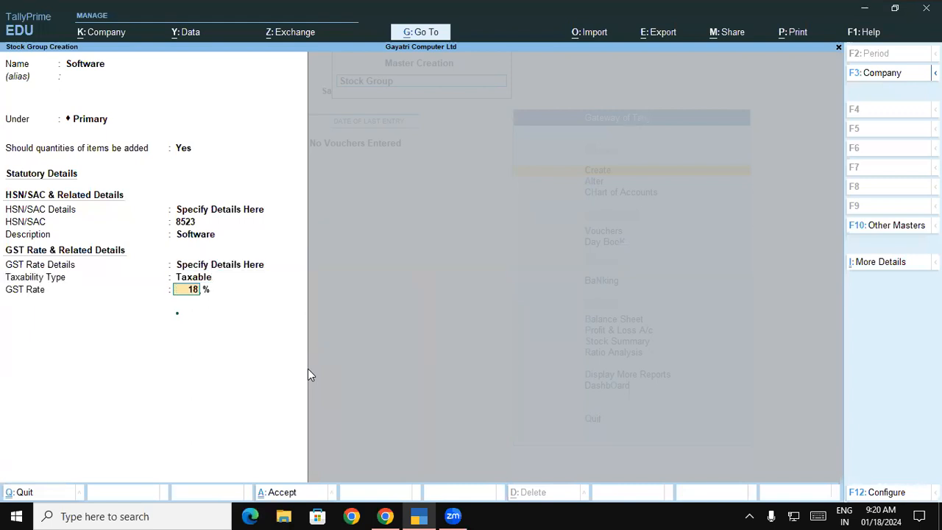
key("Return")
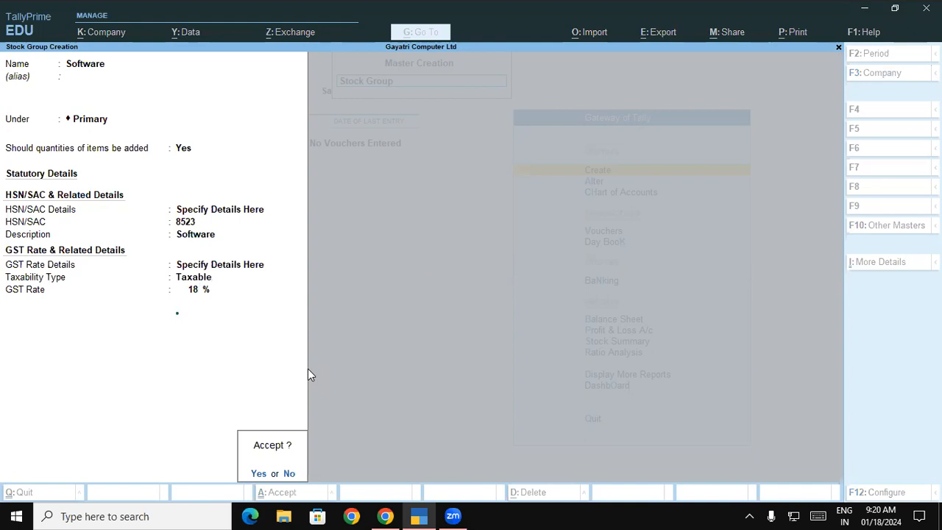
key("Return")
Switch to the PDF in Chrome and copy the stock group name Earphone from the Sony MDR-XB450 row.
key("alt+Tab")
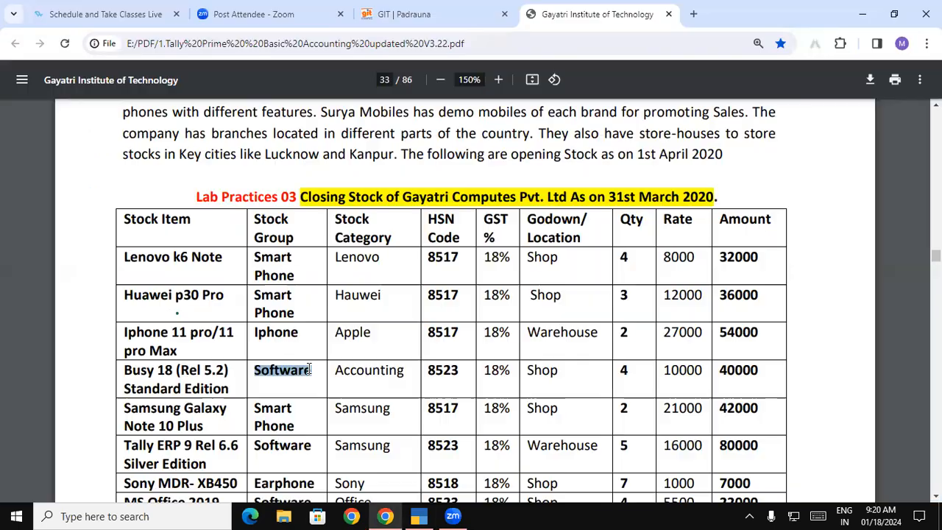
left_click_drag(259, 401, 294, 428)
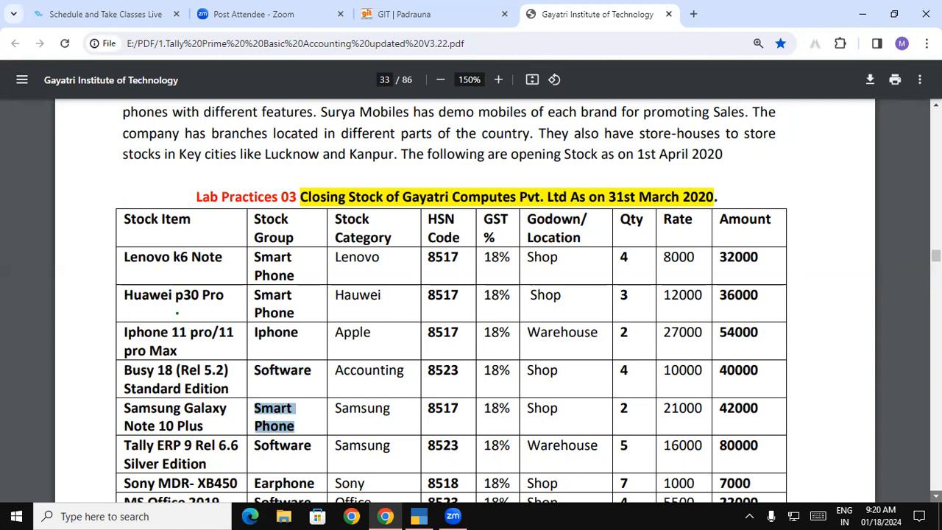
scroll(936, 496, "down", 2)
left_click_drag(254, 271, 311, 270)
left_click(292, 296)
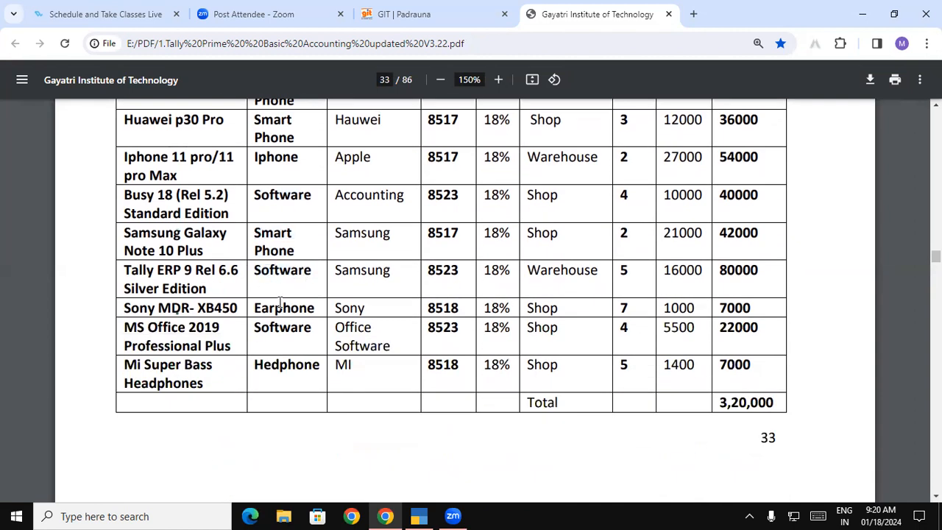
double_click(284, 308)
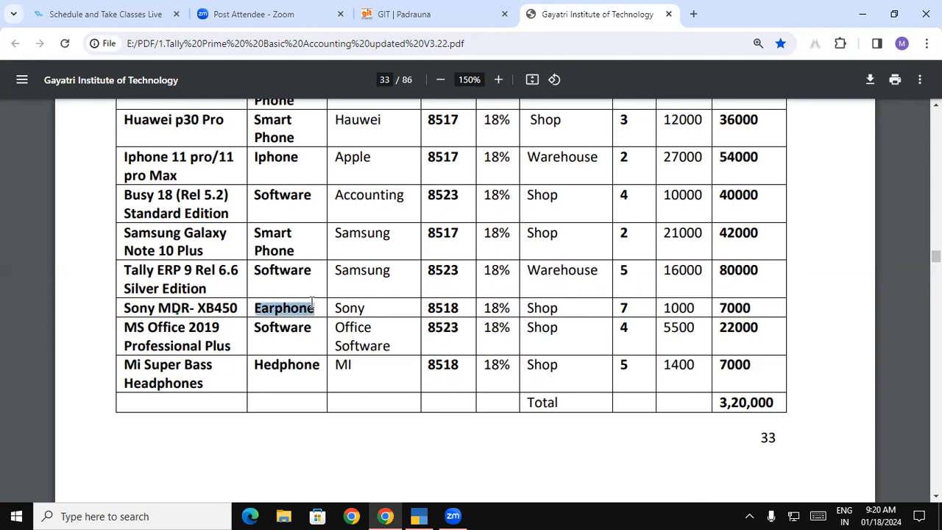
key("ctrl+c")
Switch to TallyPrime, name the new stock group Earphone under Primary and set its item quantities to be added.
key("alt+Tab")
key("ctrl+v")
key("Return")
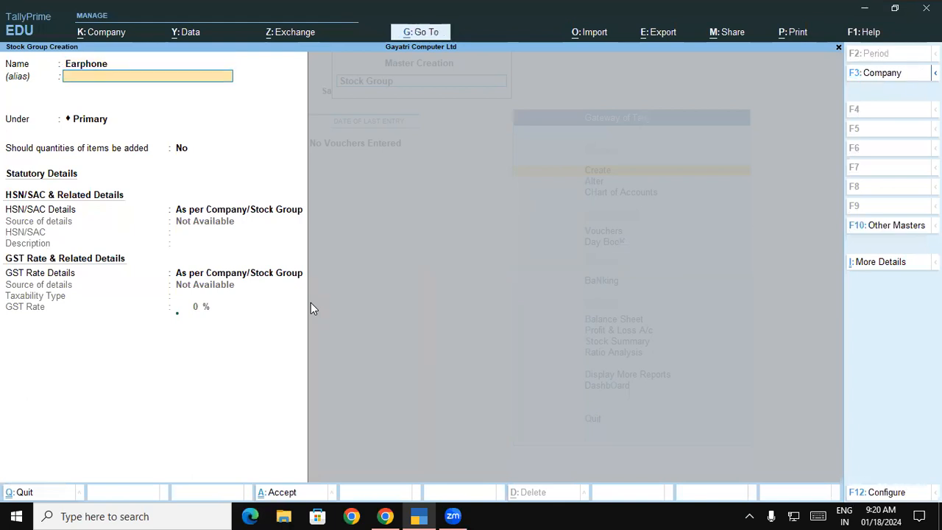
key("Return")
key("Return")
type("y")
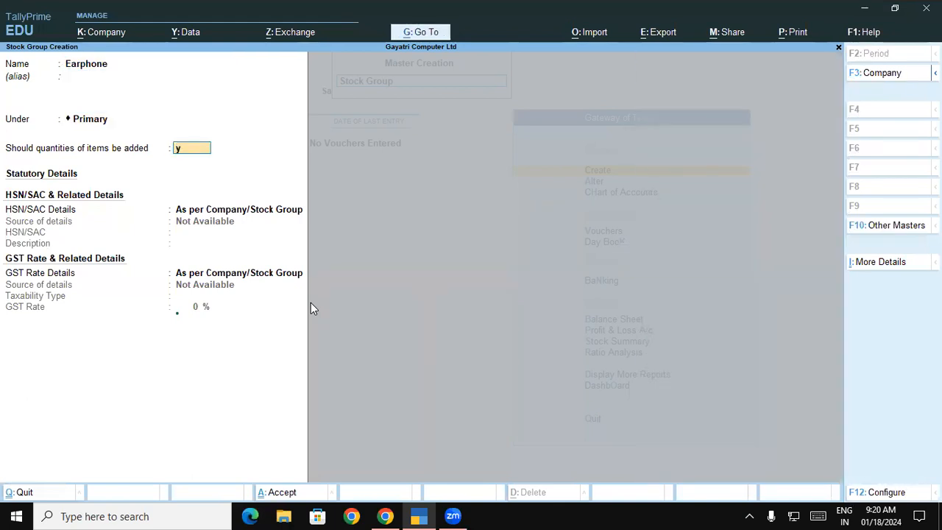
key("Return")
Specify the Earphone group's HSN details: look up the code in the PDF, enter 8518 in TallyPrime and describe it as Earphone.
key("Down")
key("Return")
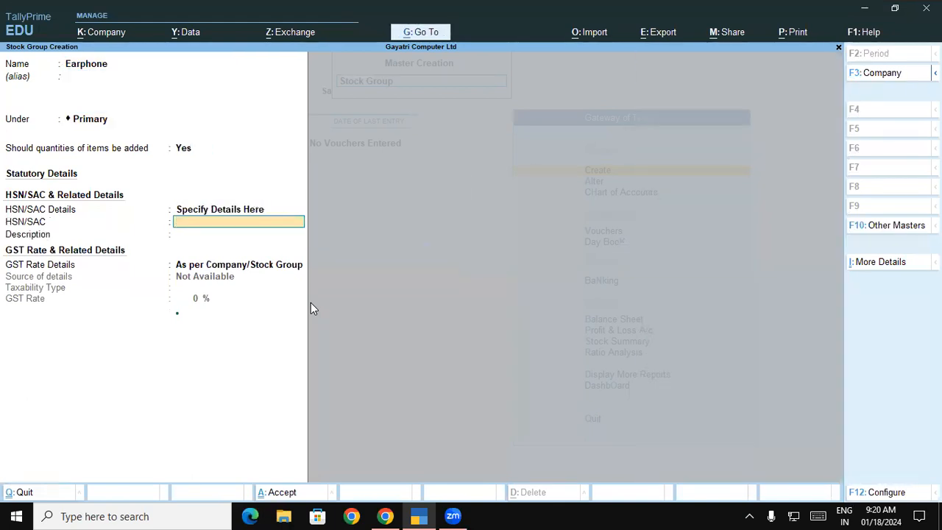
key("alt+Tab")
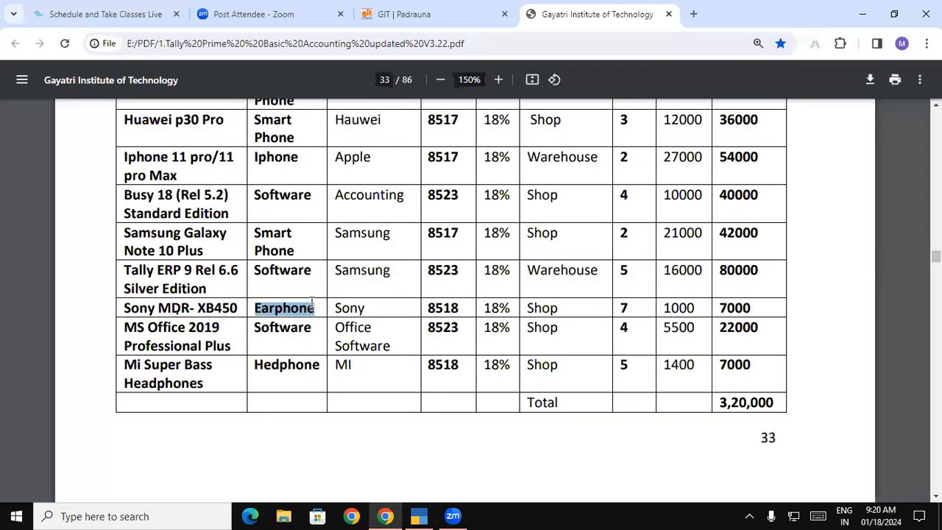
key("alt+Tab")
type("8518")
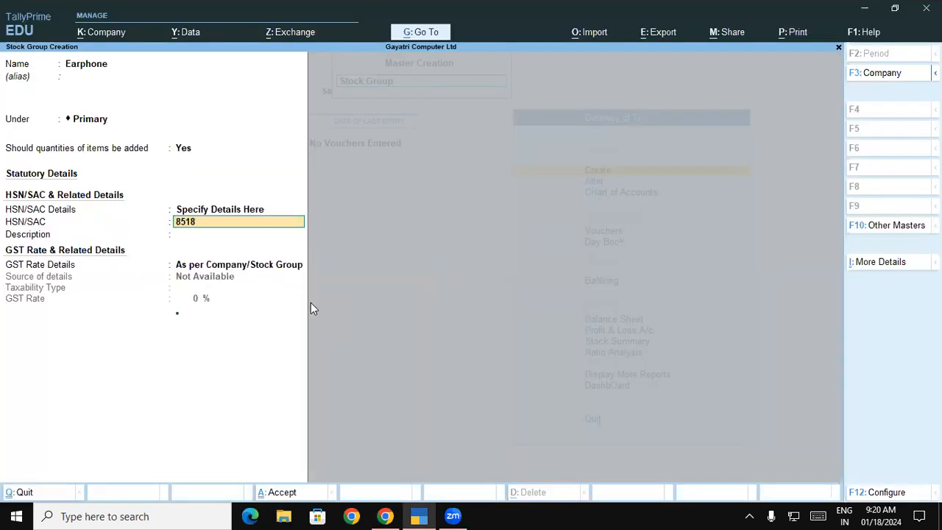
key("Return")
key("ctrl+alt+v")
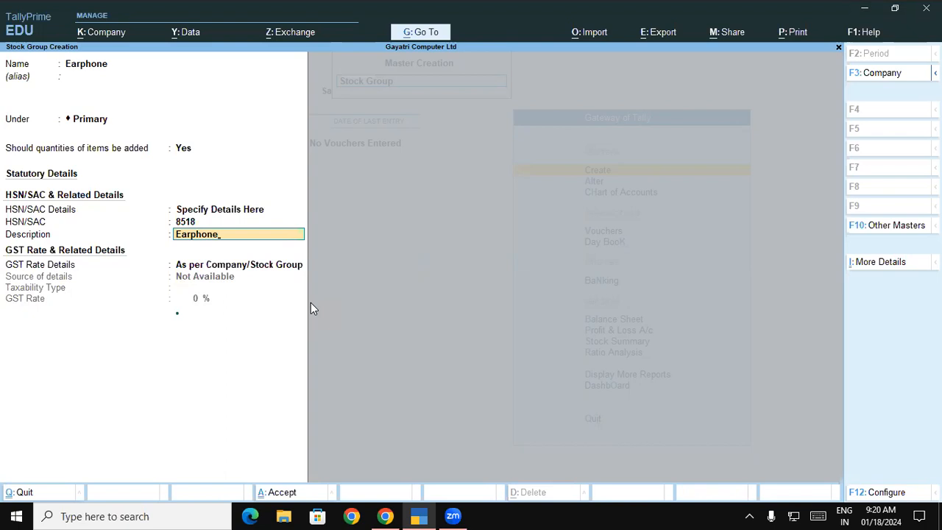
Clear the Earphone group's HSN description and try placing the group under Iphone, without accepting it.
key("BackSpace")
key("BackSpace")
key("BackSpace")
key("BackSpace")
key("BackSpace")
key("BackSpace")
key("BackSpace")
key("BackSpace")
key("BackSpace")
key("BackSpace")
key("BackSpace")
key("BackSpace")
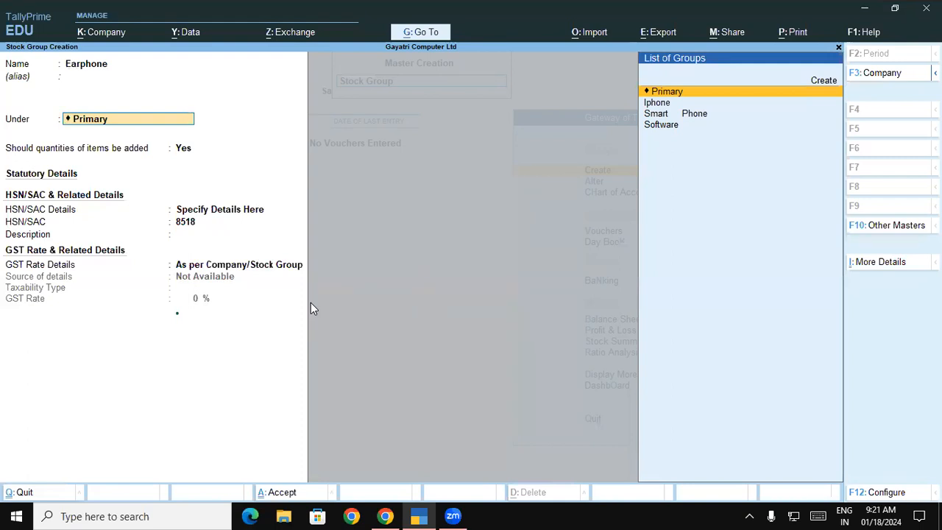
key("Down")
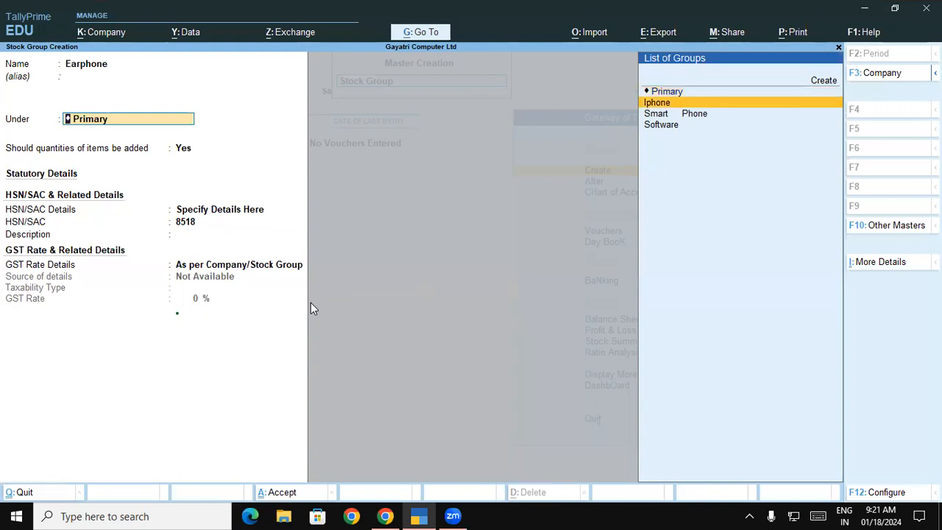
key("Return")
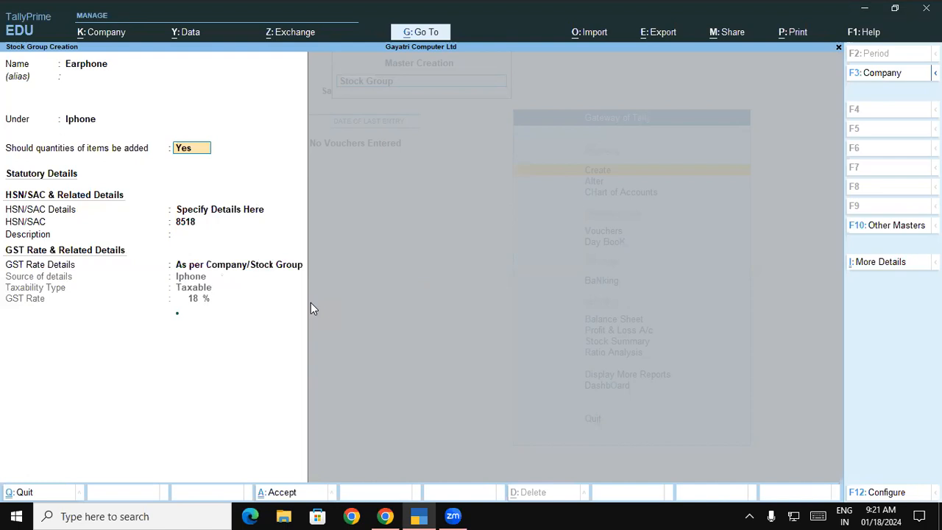
key("BackSpace")
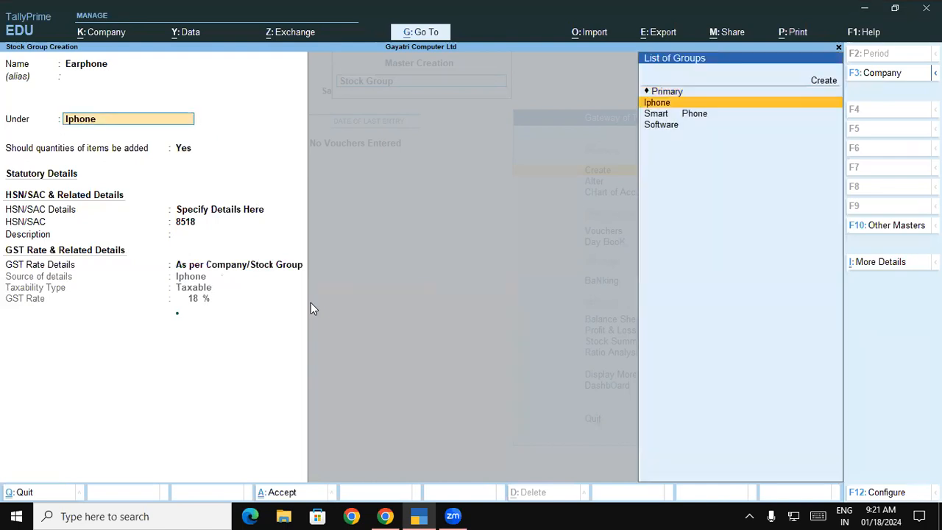
Place the Earphone group under Primary with item quantities set to No, and re-enter the HSN description Earphone.
key("Return")
key("Return")
key("Return")
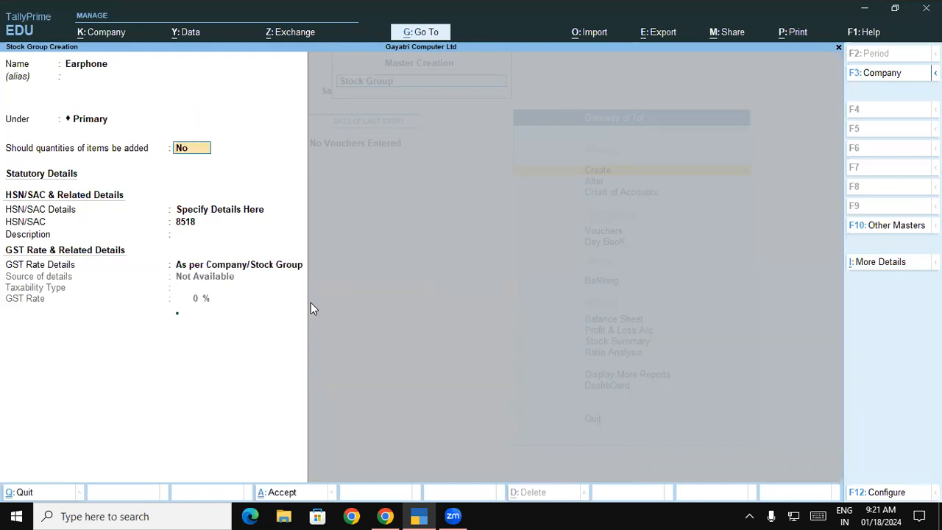
key("Return")
key("ctrl+v")
key("Return")
Specify the Earphone group's GST details as Taxable at 18% and save the group.
key("Down")
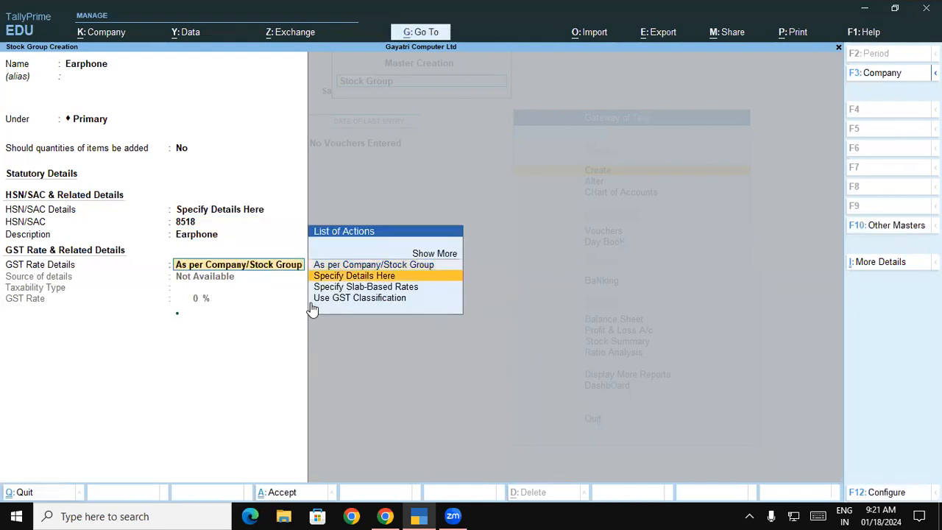
key("Return")
key("Return")
type("18")
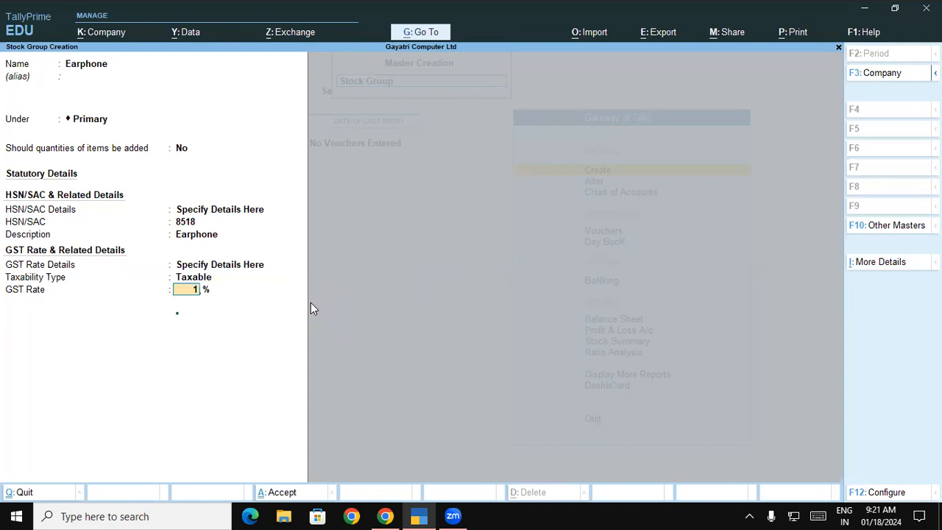
key("Return")
key("Return")
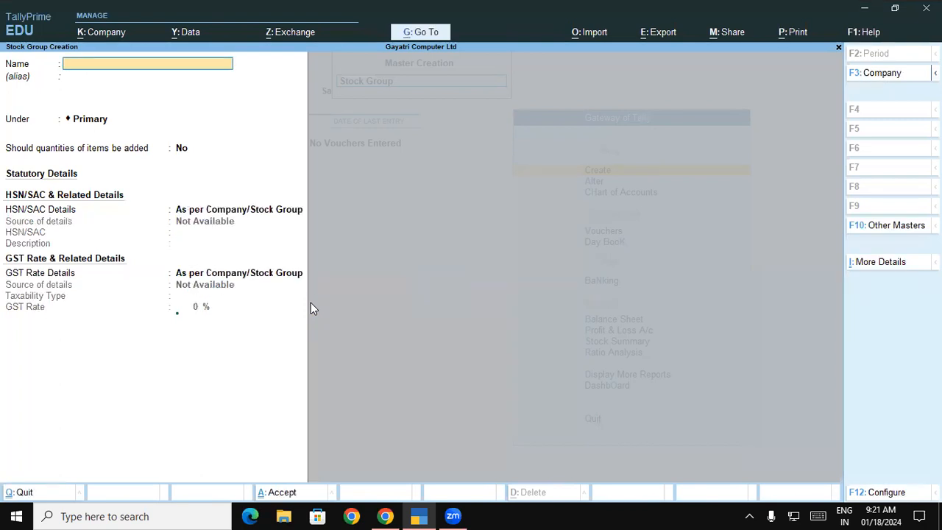
Switch to the PDF in Chrome and copy the stock group name Hedphone from the Mi Super Bass Headphones row.
key("alt")
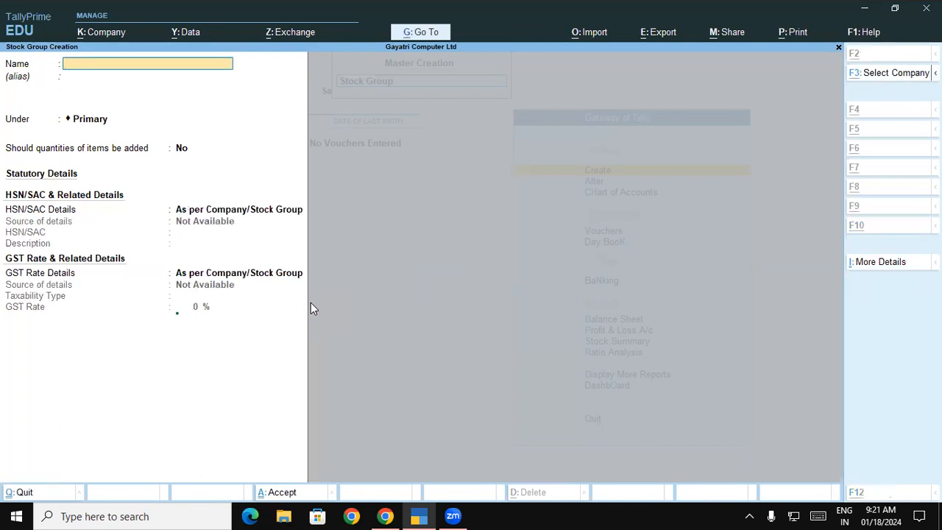
key("alt+Tab")
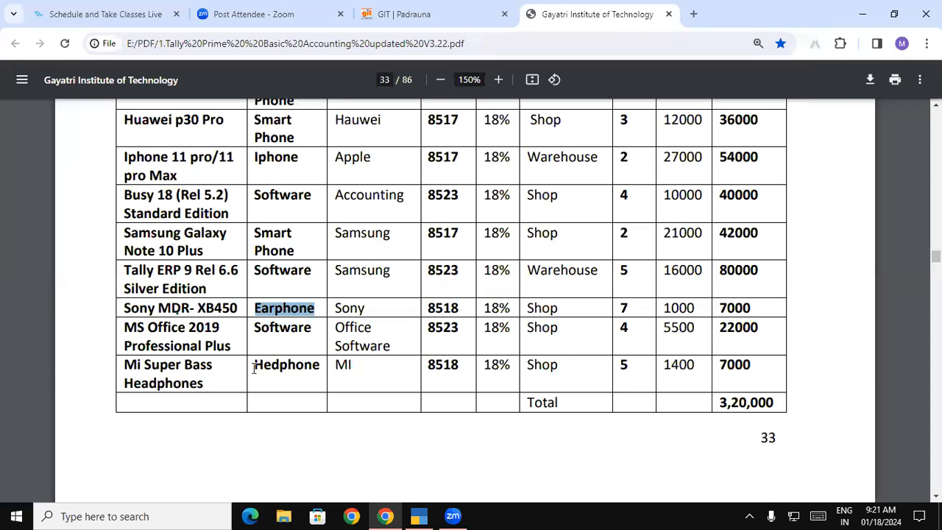
double_click(281, 365)
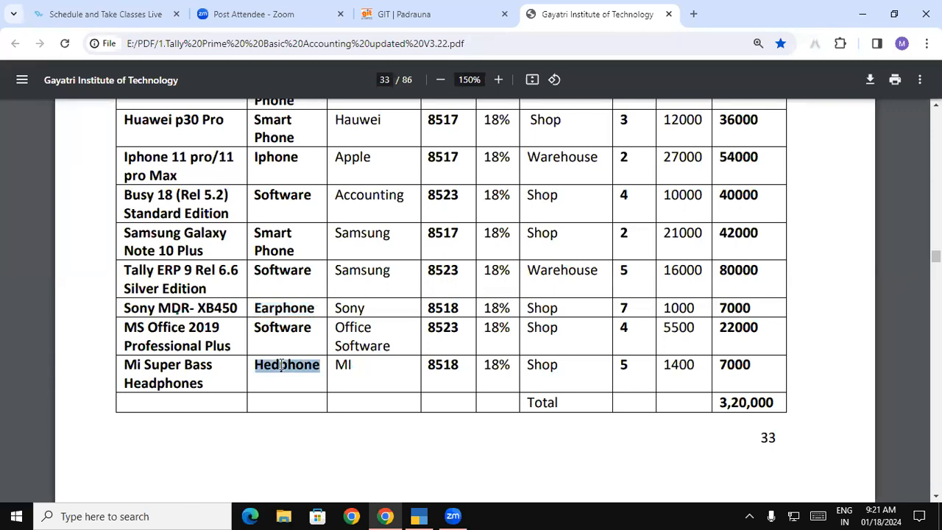
key("ctrl+c")
Switch to TallyPrime, name the new stock group Hedphone under Primary and set its item quantities to be added.
key("alt+Tab")
key("ctrl+v")
key("Return")
key("Return")
key("y")
key("Return")
Specify the Hedphone group's HSN details: look up the code in the PDF, enter 8518 in TallyPrime and describe it as Hedphone.
key("Down")
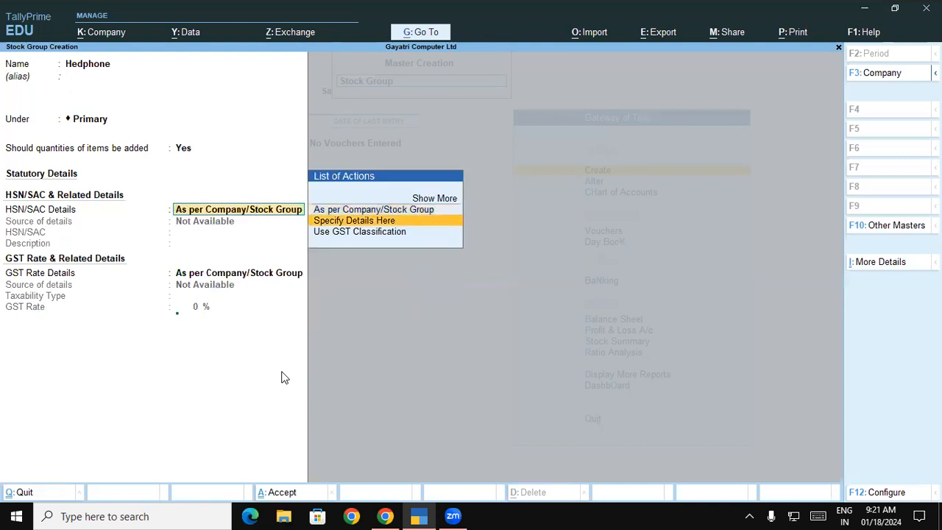
key("Return")
key("alt")
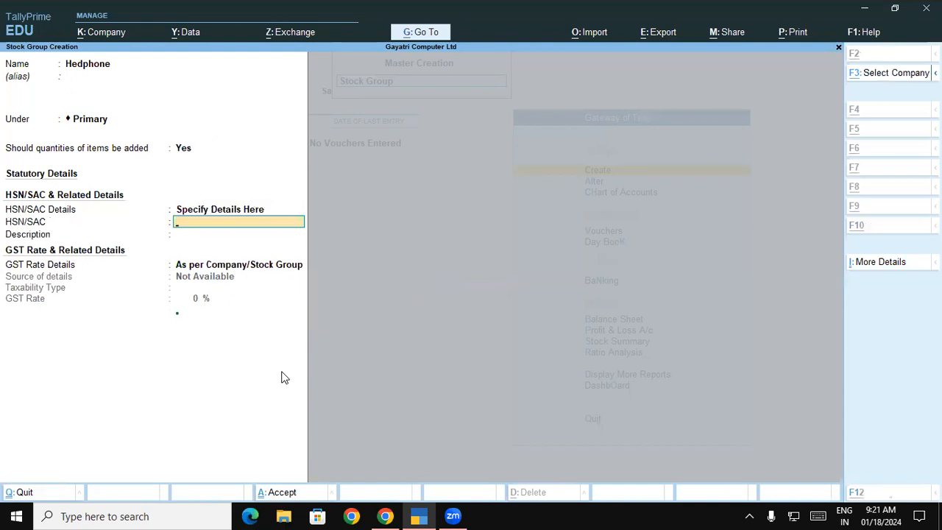
key("alt+Tab")
key("alt+Tab")
type("8518")
key("Return")
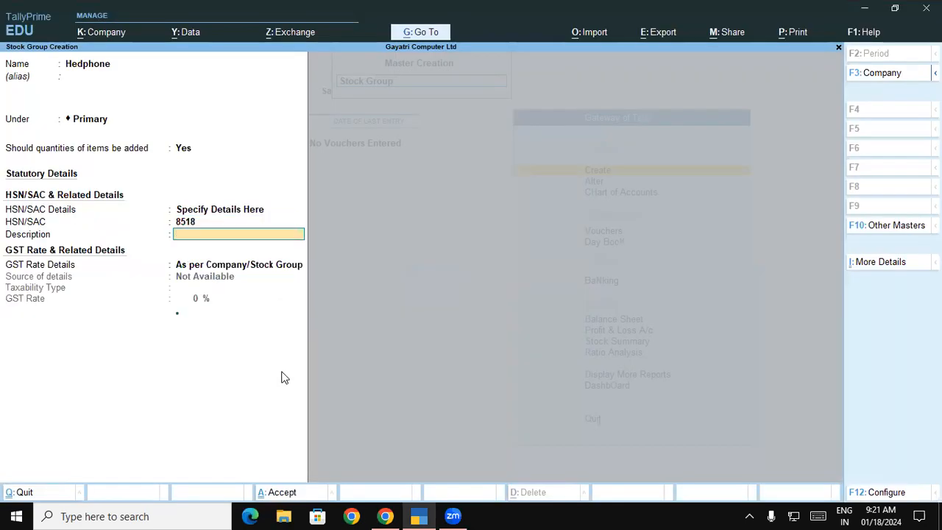
key("ctrl+alt+v")
key("Return")
Specify the Hedphone group's GST details as Taxable at 18% and save the group.
key("Return")
key("Escape")
key("Down")
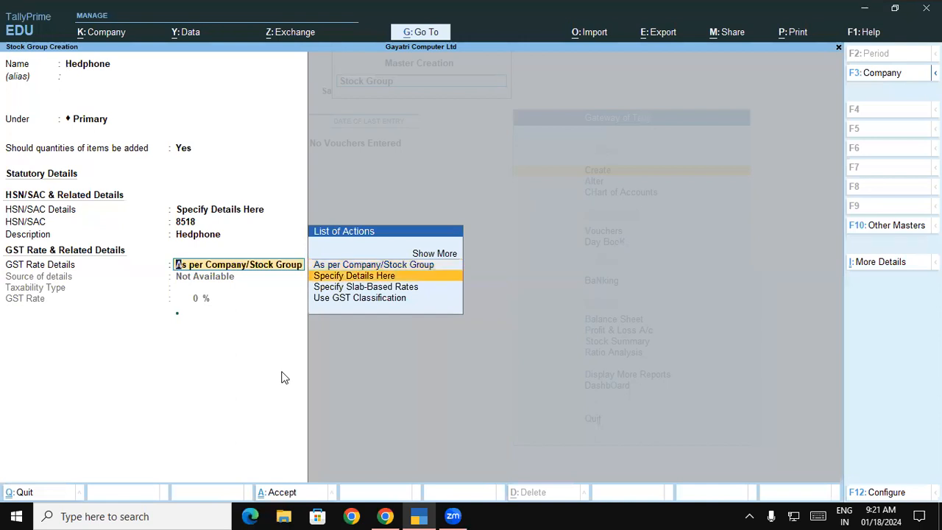
key("Return")
key("Return")
type("18")
key("Return")
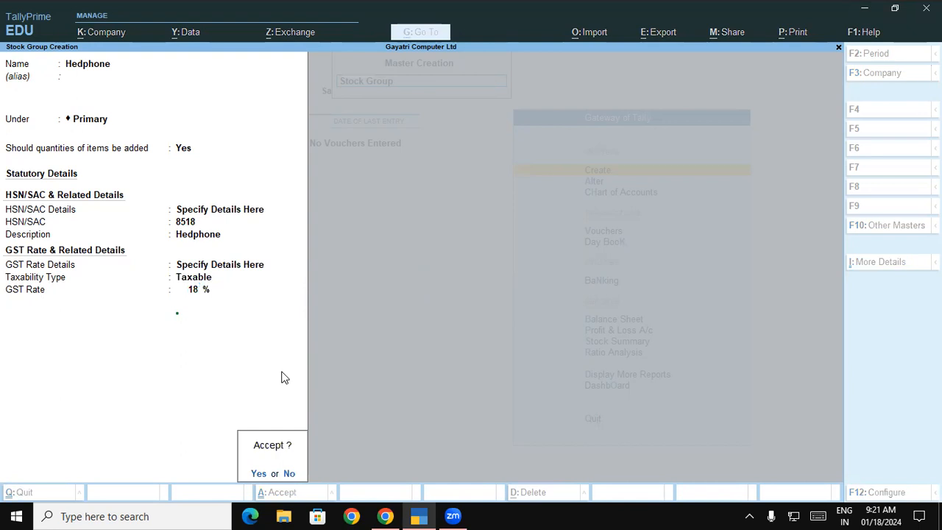
key("Return")
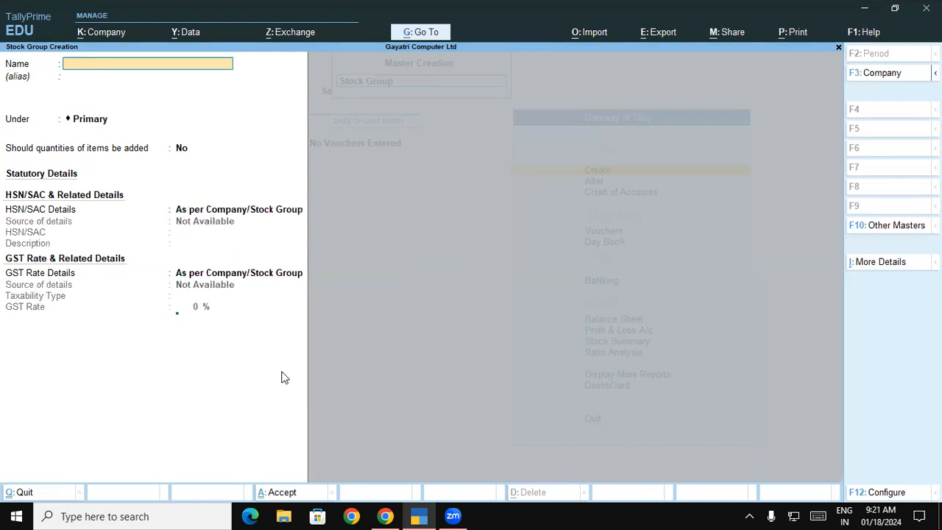
Switch to the PDF in Chrome and copy the stock category name Hauwei from the Huawei p30 Pro row.
key("alt+Tab")
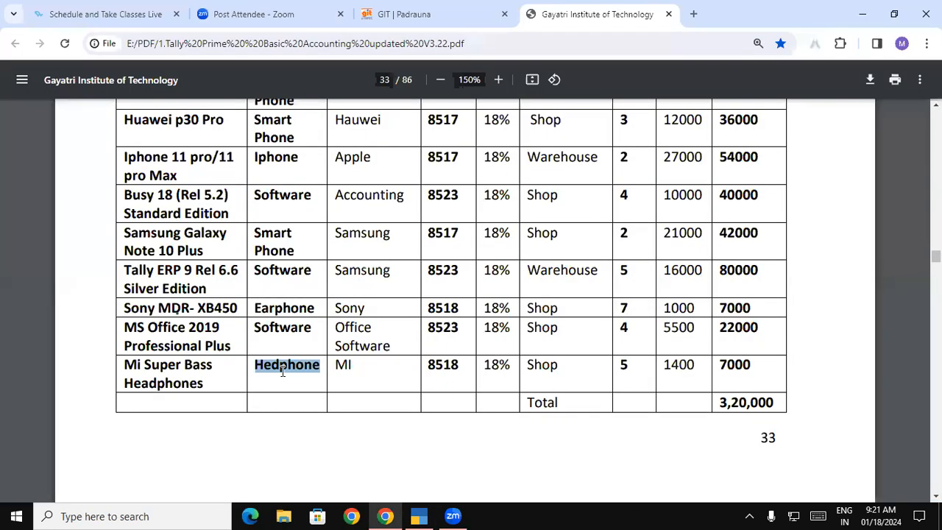
left_click(281, 372)
scroll(912, 228, "up", 1)
scroll(912, 227, "up", 2)
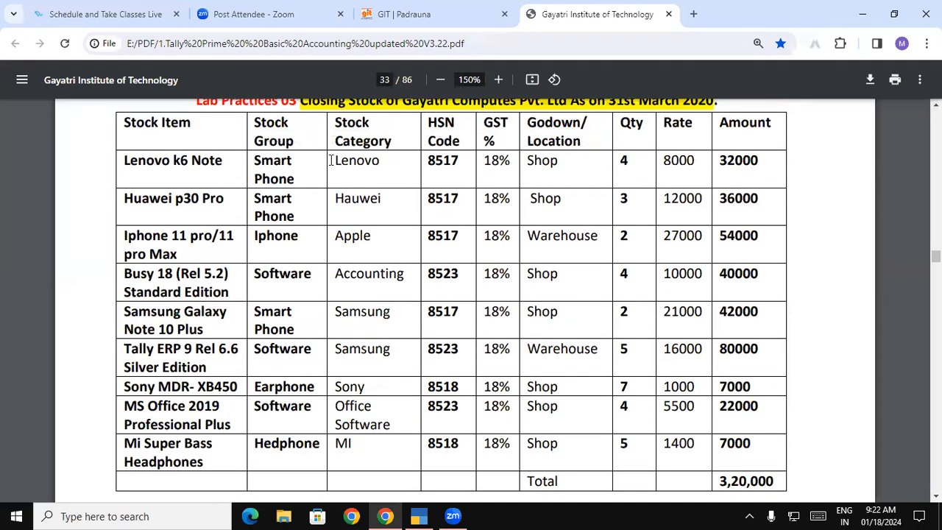
double_click(347, 162)
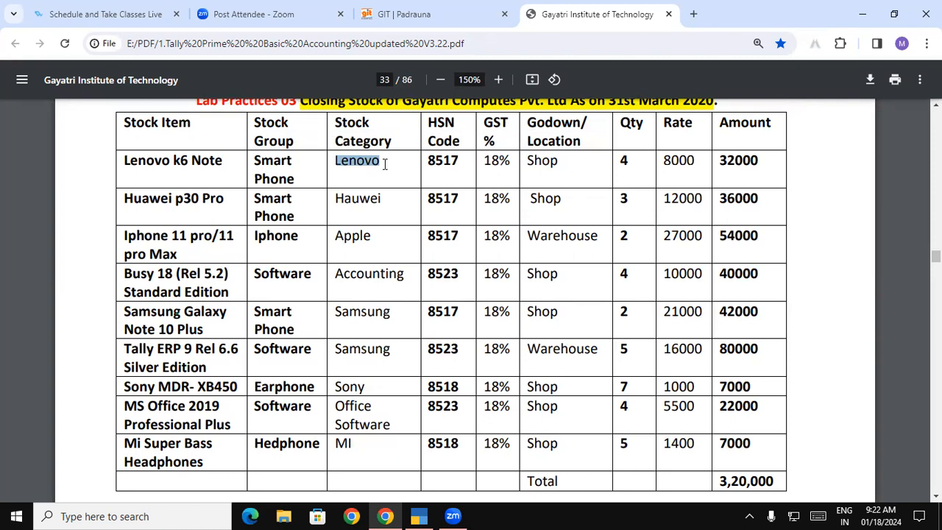
left_click_drag(336, 199, 381, 197)
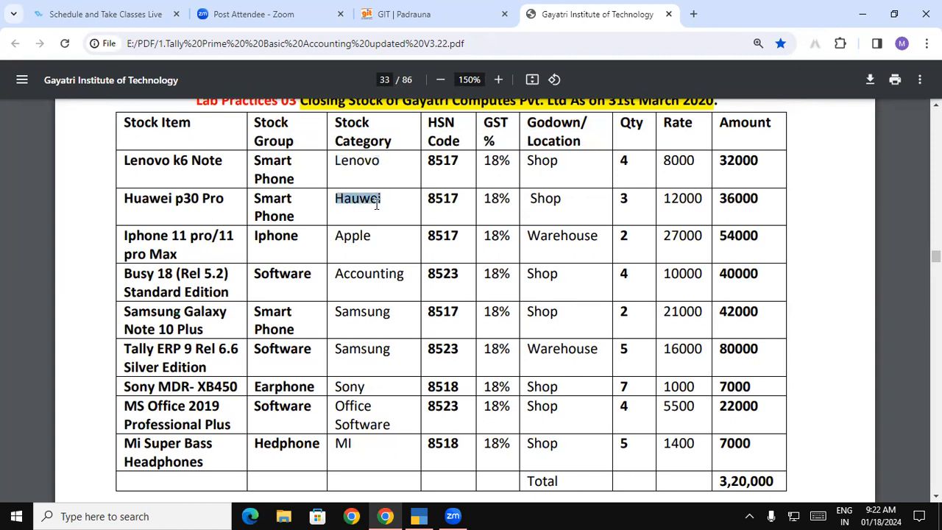
Switch to TallyPrime, leave stock group creation and create the stock category Hauwei under Primary.
key("alt+Tab")
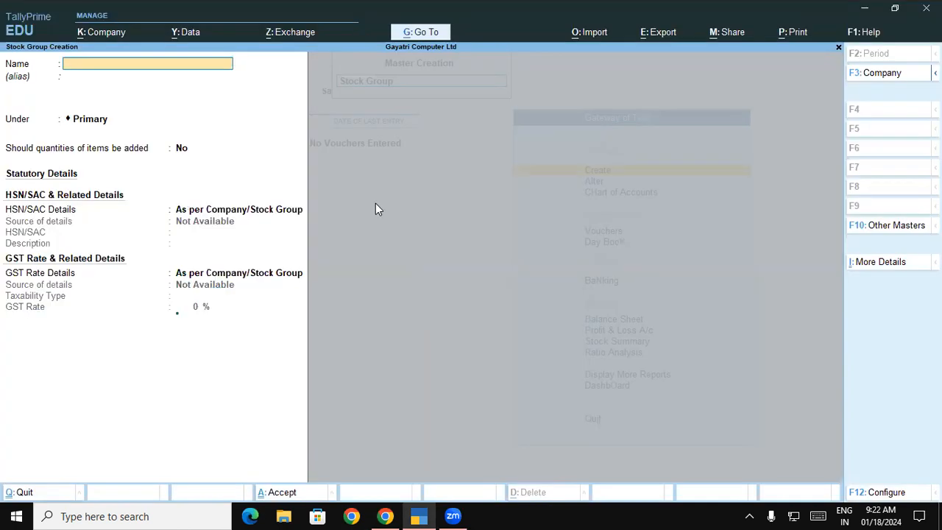
key("Escape")
key("Down")
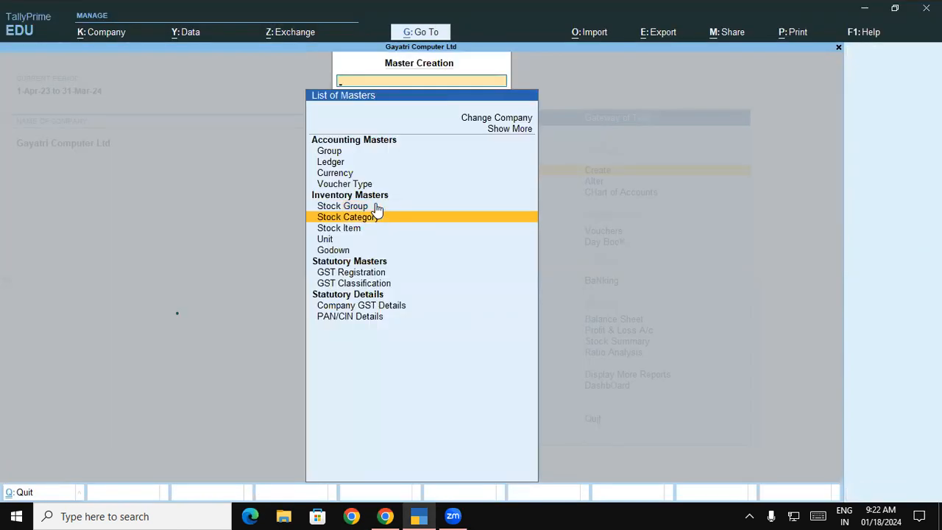
key("Return")
key("alt")
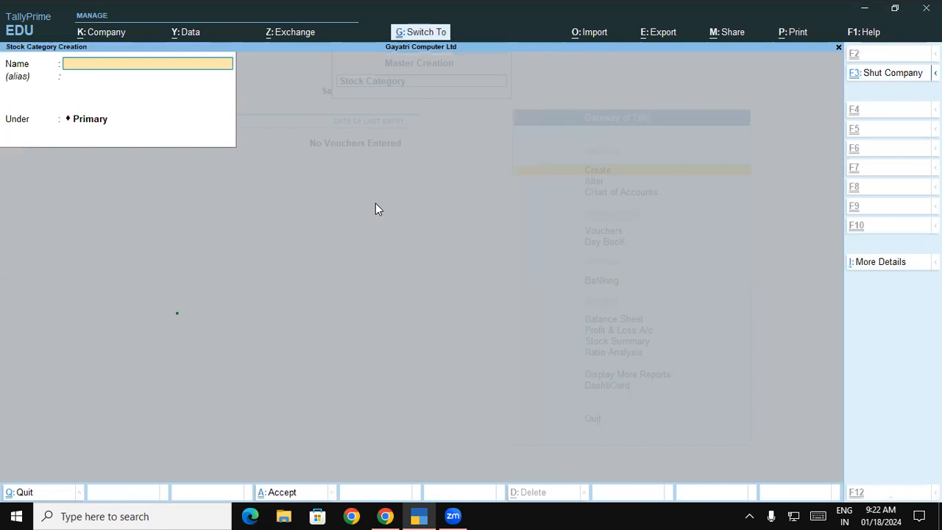
type("Hauwei")
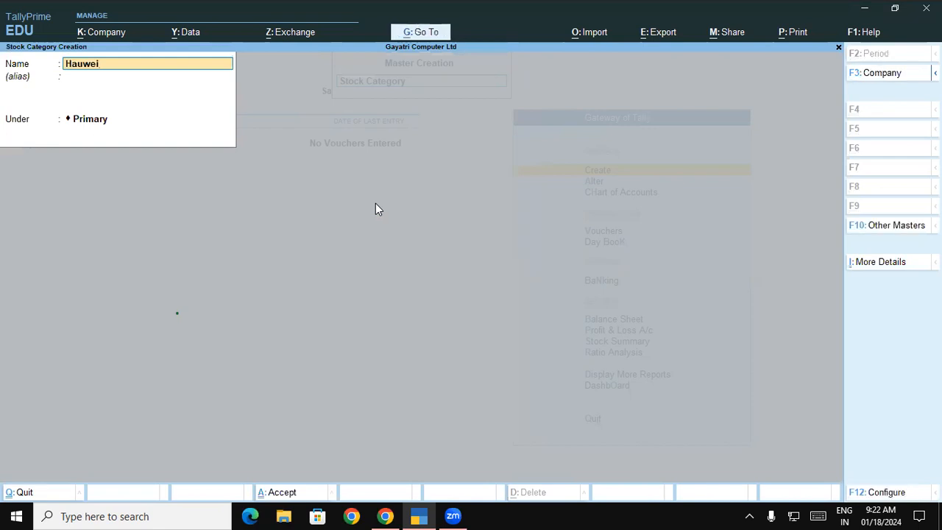
key("Return")
key("Return")
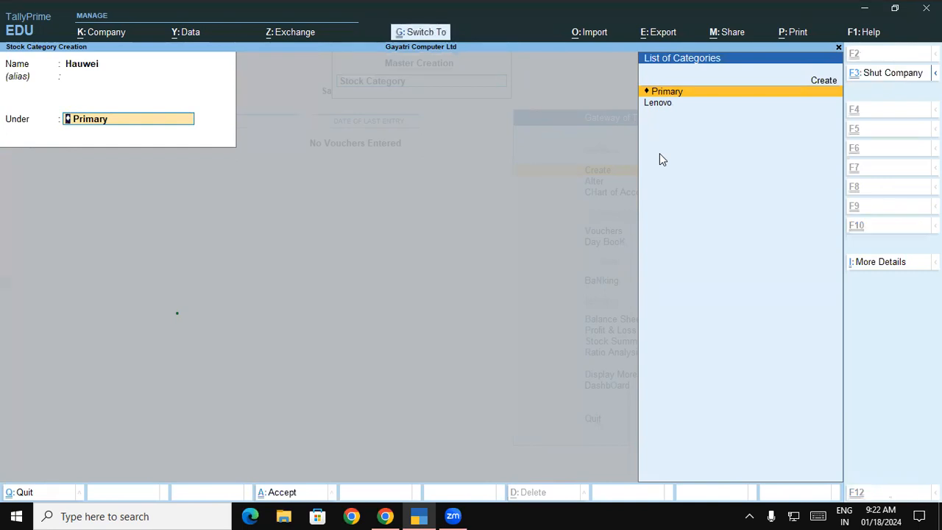
key("Return")
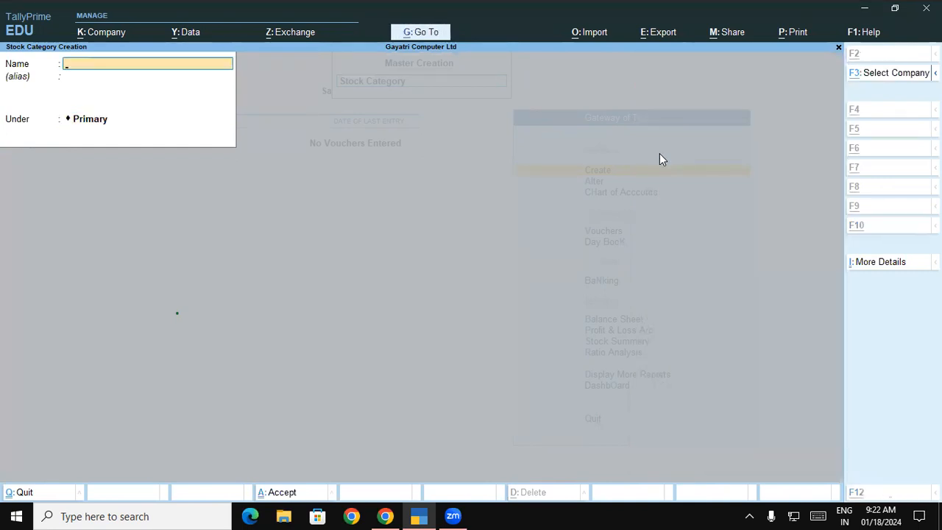
Copy the category name Apple from the PDF's Iphone 11 row and create it as a stock category under Primary in TallyPrime.
key("alt+Tab")
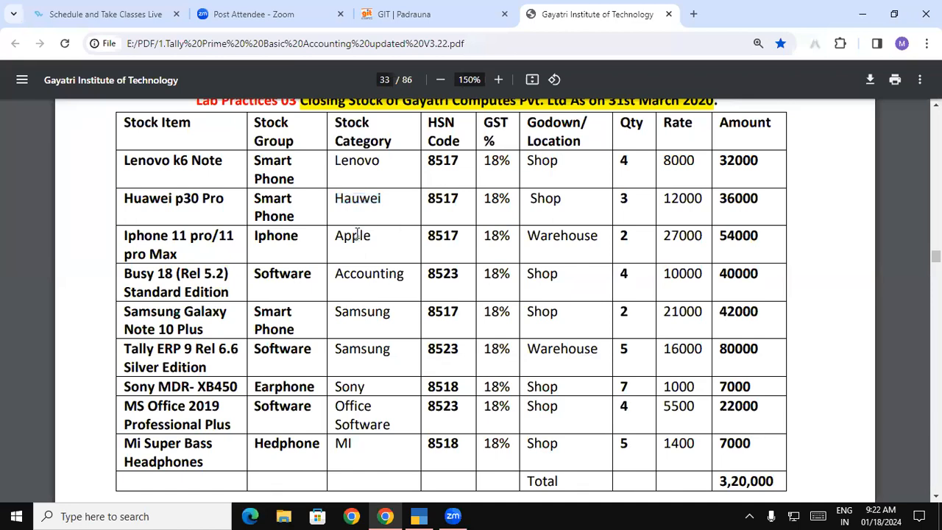
double_click(357, 234)
key("alt+Tab")
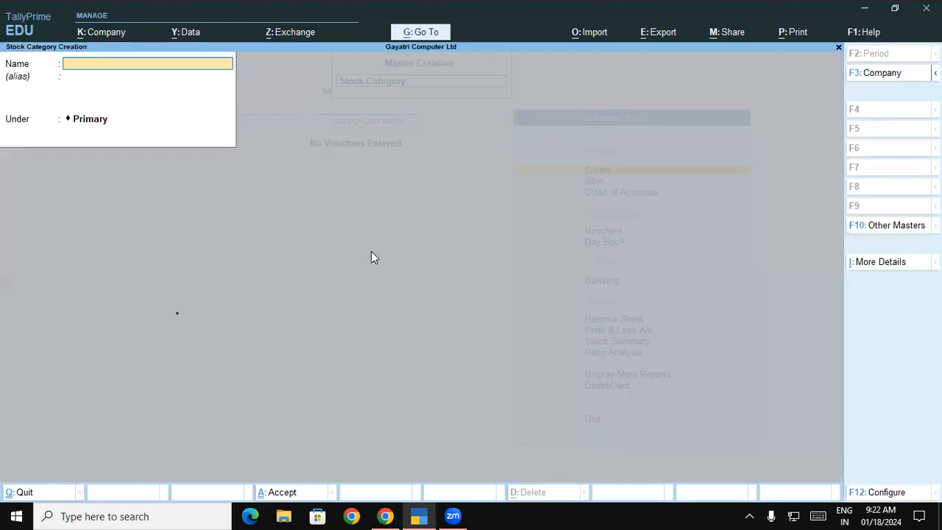
key("ctrl+alt+v")
key("Return")
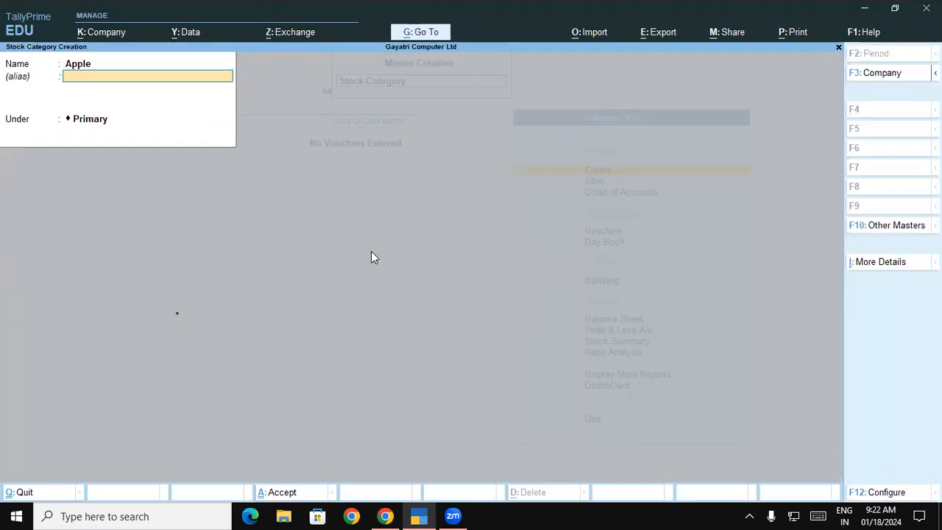
key("Return")
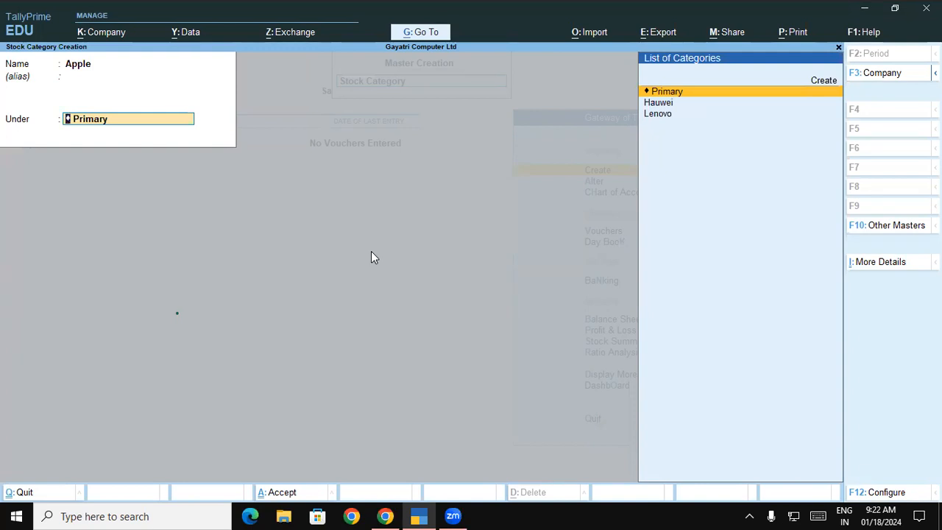
key("ctrl")
key("ctrl+a")
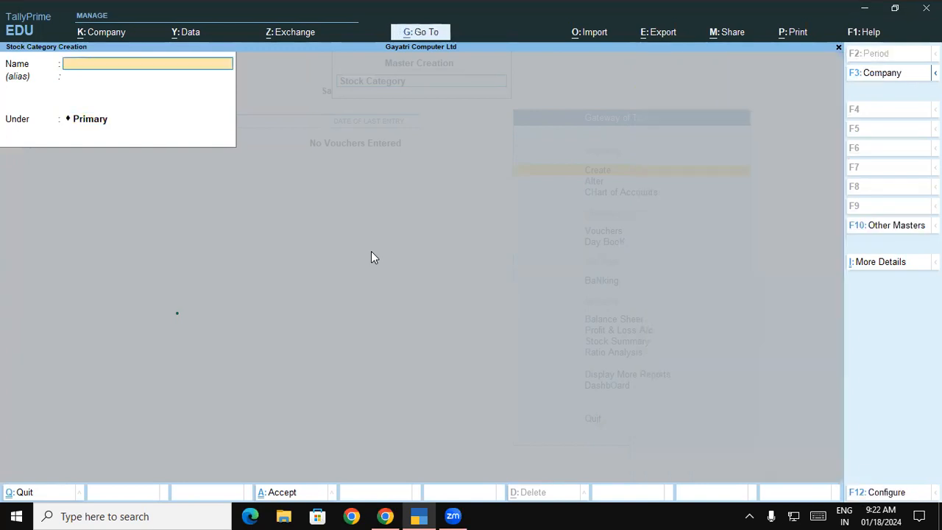
Copy Accounting from the PDF's Busy 18 row and create it as a stock category under Primary in TallyPrime.
key("alt+Tab")
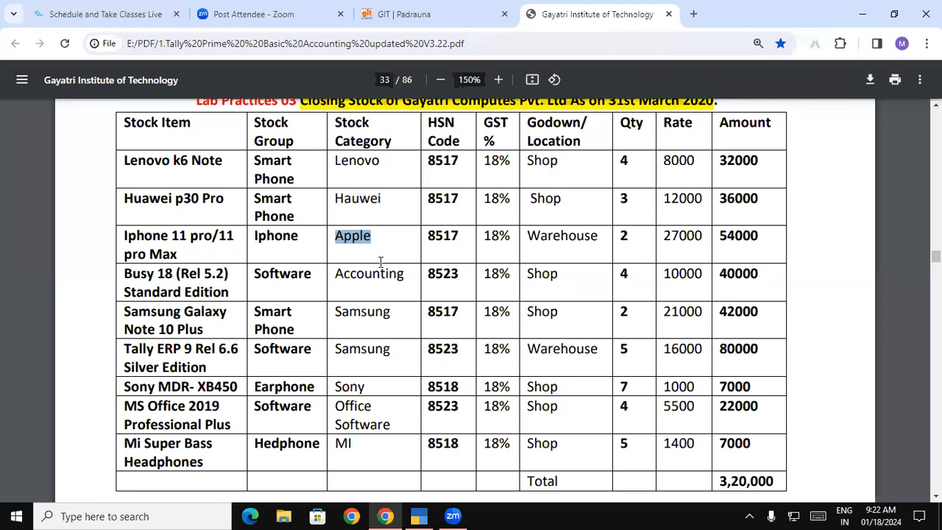
double_click(377, 273)
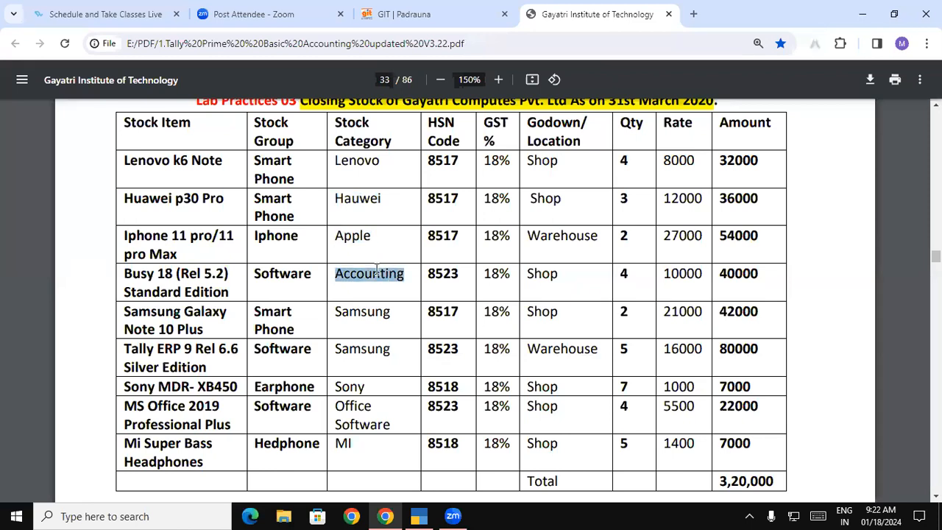
key("alt+Tab")
key("ctrl+alt+v")
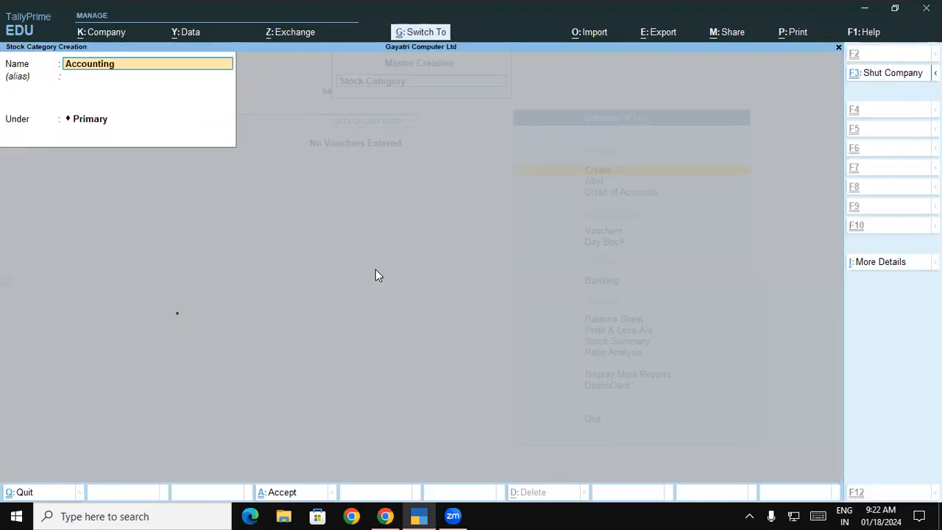
key("ctrl+a")
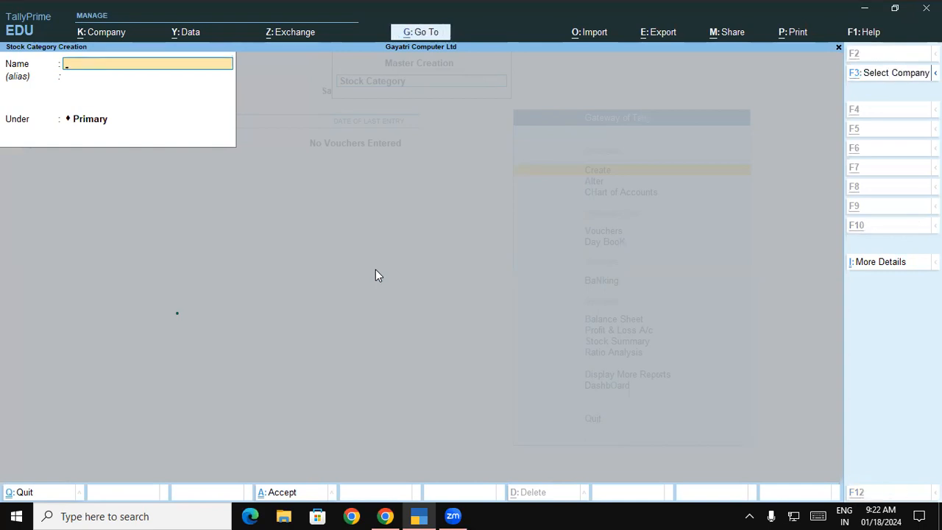
Copy Samsung from the PDF's Samsung Galaxy Note 10 Plus row and create it as a stock category under Primary in TallyPrime.
key("alt+Tab")
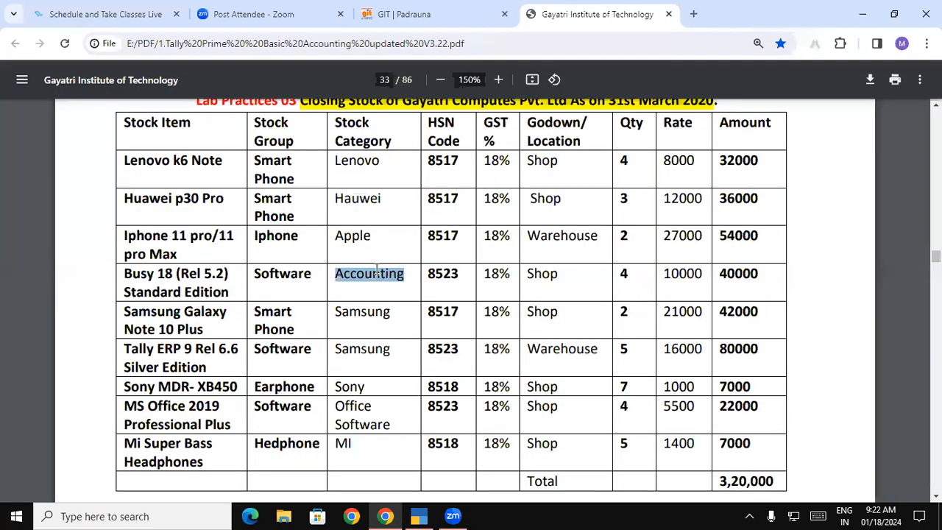
double_click(369, 315)
key("ctrl+c")
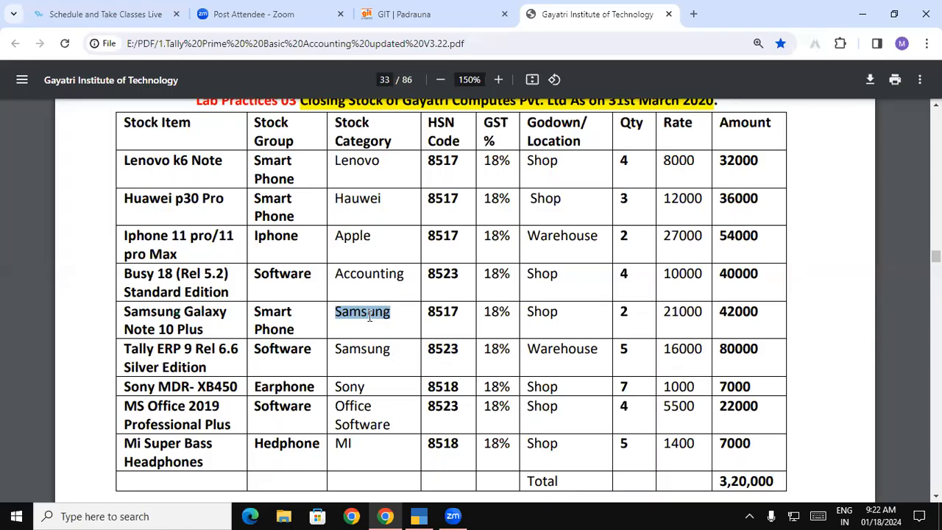
key("alt+Tab")
key("ctrl+v")
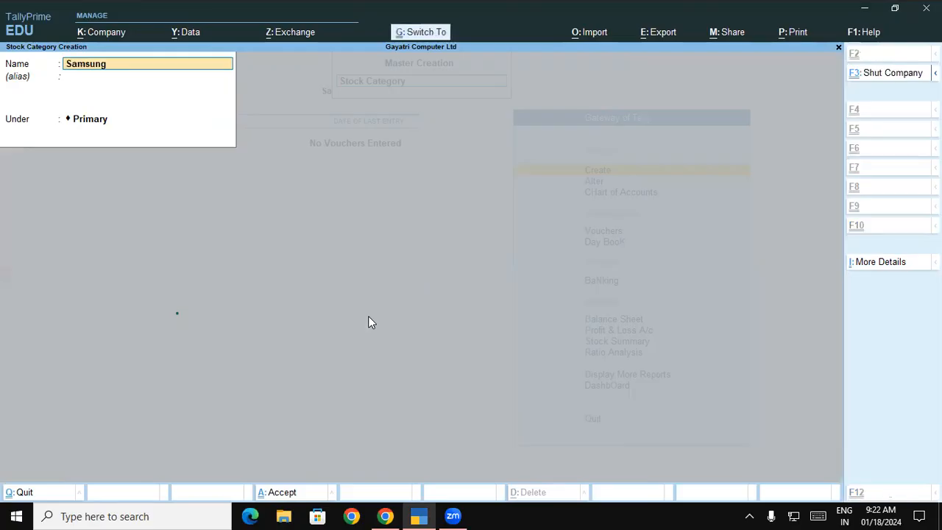
key("ctrl+a")
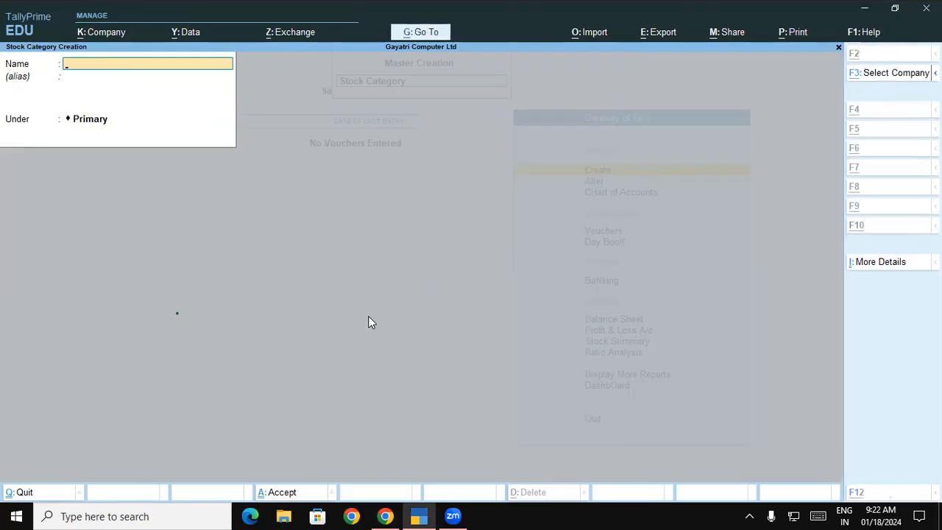
Skip the repeated Samsung entry in the PDF, copy Sony from the Sony MDR-XB450 row and create that stock category under Primary in TallyPrime.
key("alt+Tab")
left_click_drag(331, 347, 392, 350)
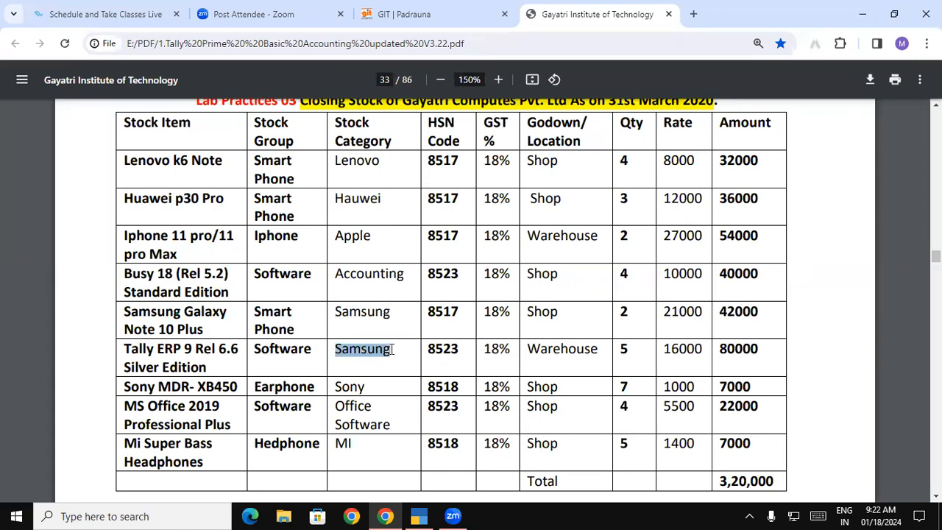
left_click(392, 350)
left_click_drag(332, 349, 394, 349)
left_click(344, 347)
left_click_drag(335, 273, 394, 273)
left_click(344, 356)
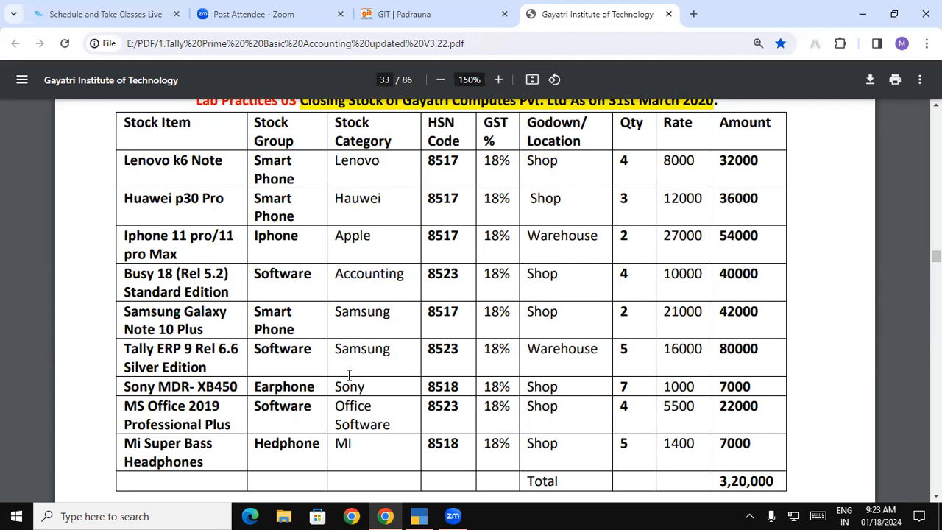
double_click(350, 385)
key("alt+Tab")
key("ctrl+alt+v")
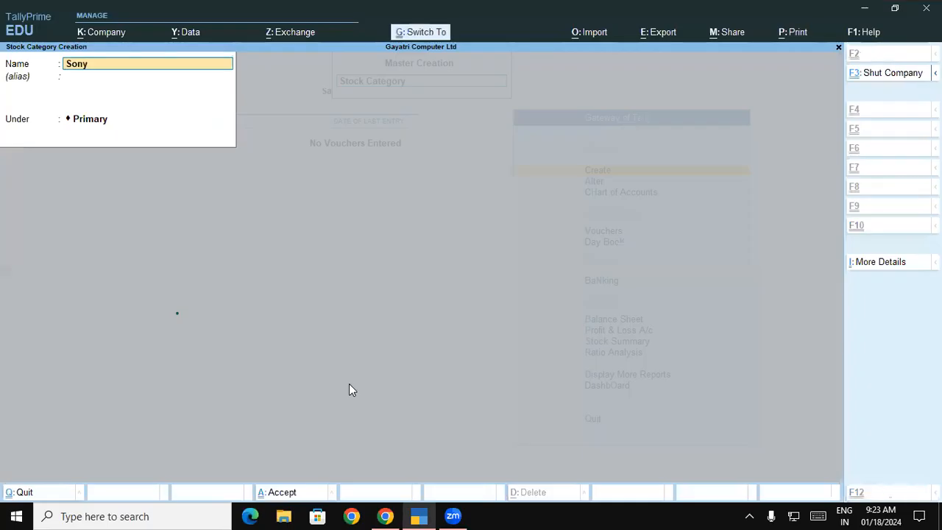
key("ctrl+a")
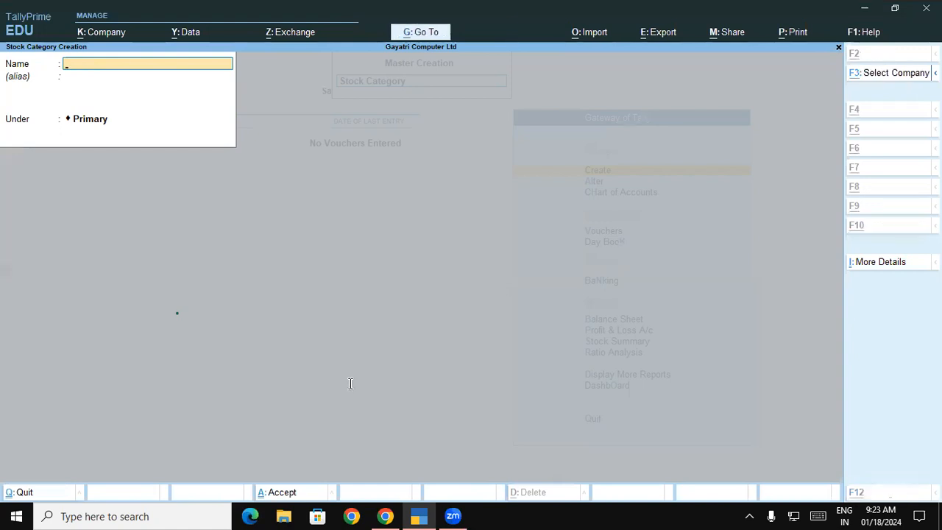
Copy Office Software from the PDF's MS Office 2019 row, create it as a stock category in TallyPrime, and add another category named MI.
key("alt+Tab")
left_click_drag(341, 401, 410, 423)
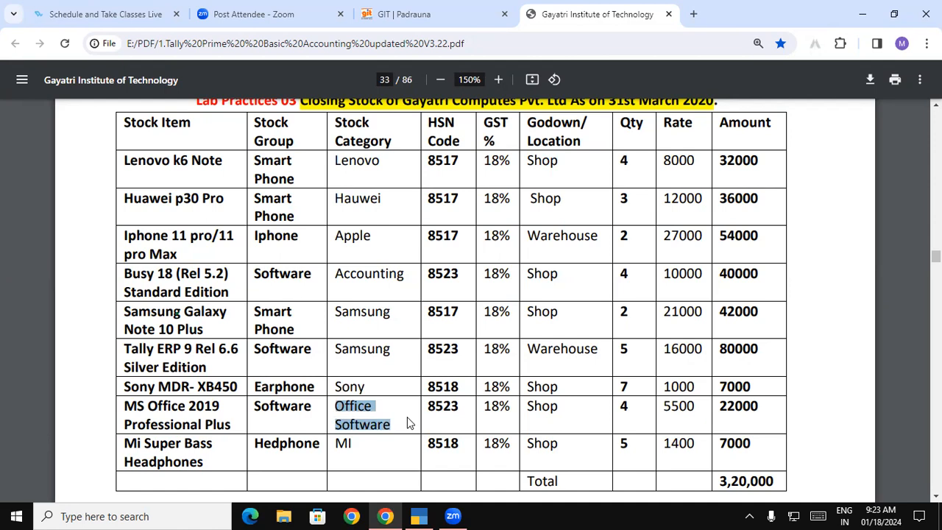
key("alt+Tab")
key("ctrl+alt+v")
key("ctrl+a")
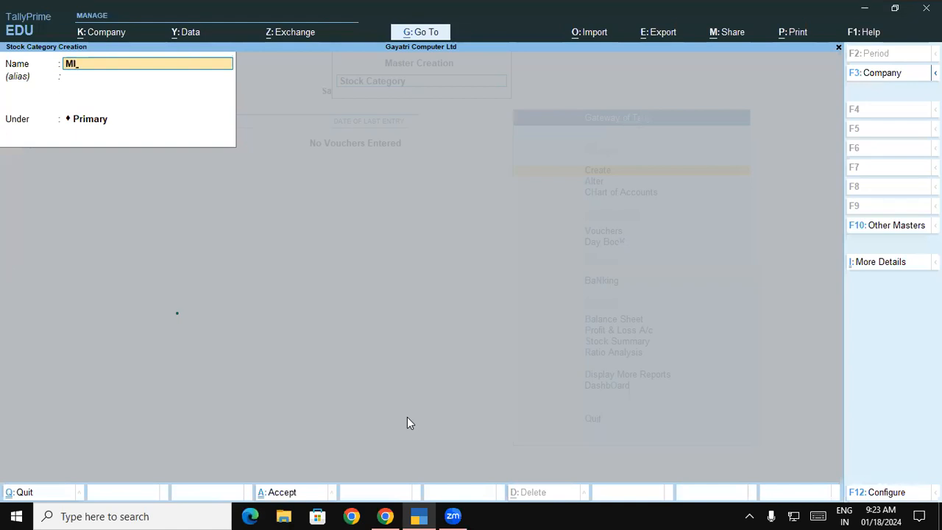
key("ctrl")
key("BackSpace")
key("BackSpace")
Switch to the PDF and review the stock group, category, HSN, GST and godown columns, marking the Shop and Warehouse locations.
left_click(392, 514)
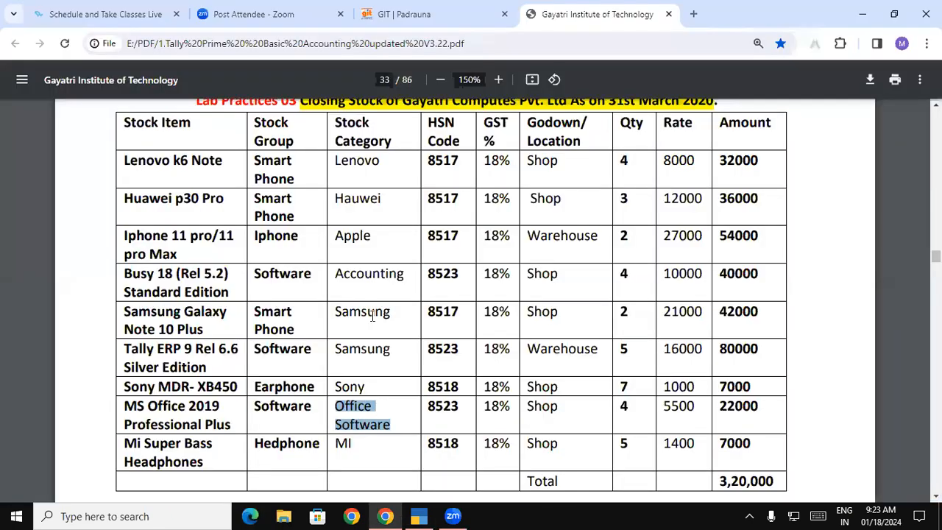
scroll(377, 298, "down", 1)
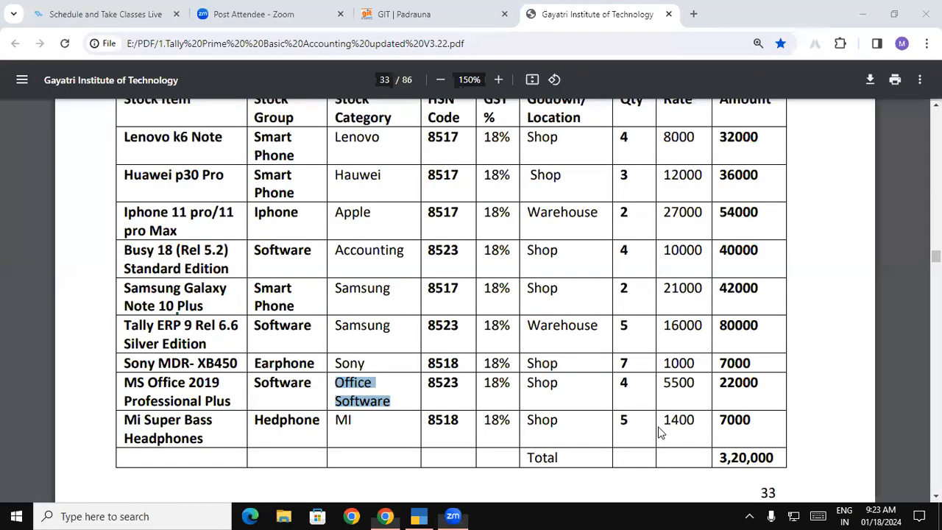
mouse_move(278, 156)
left_mouse_down()
mouse_move(301, 149)
mouse_move(304, 135)
left_mouse_up()
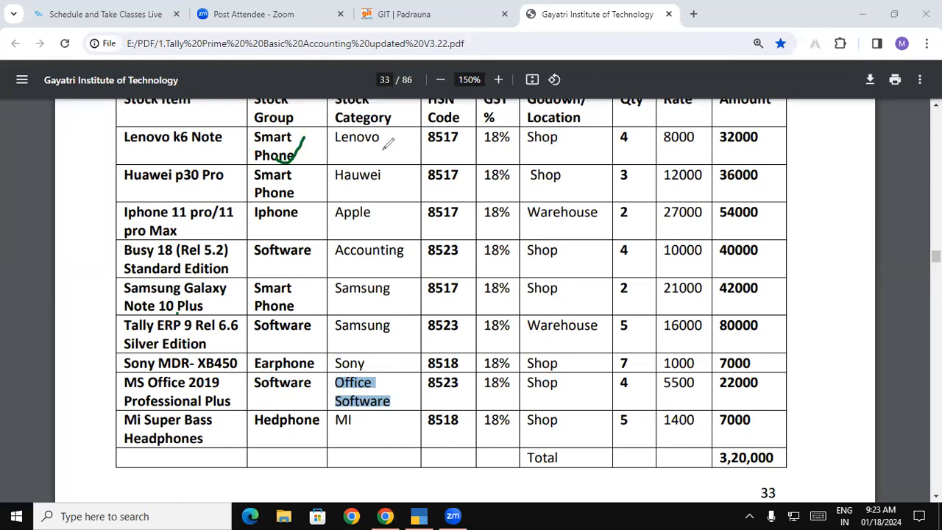
mouse_move(396, 132)
left_mouse_down()
mouse_move(409, 261)
mouse_move(400, 415)
left_mouse_up()
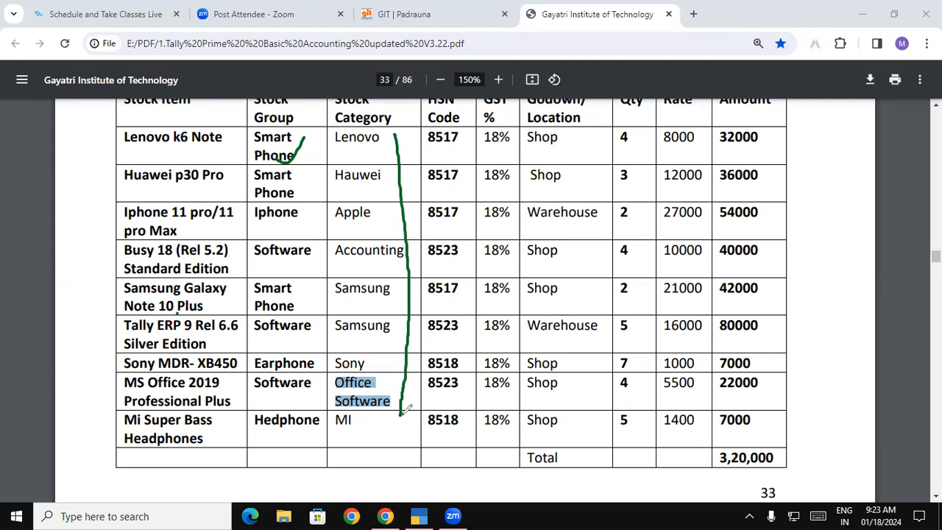
left_click_drag(466, 131, 465, 194)
left_click_drag(480, 155, 478, 209)
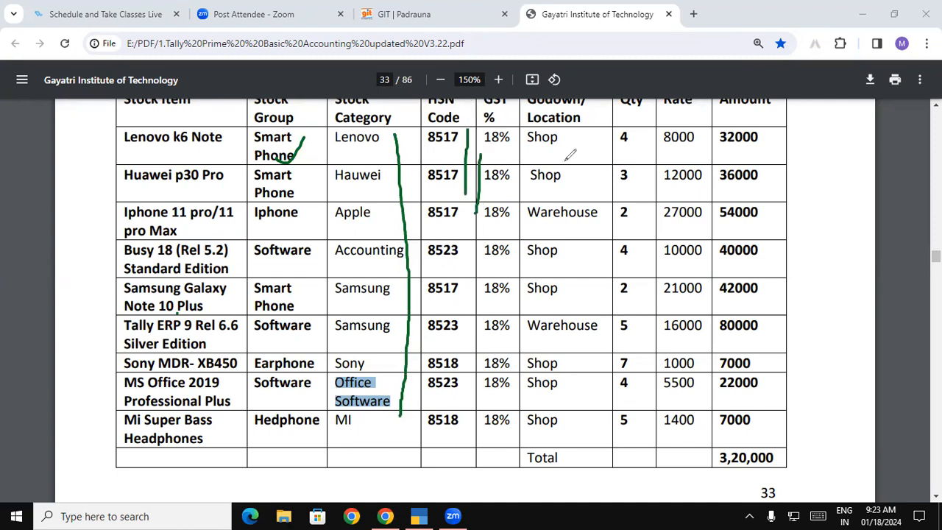
mouse_move(543, 153)
left_mouse_down()
mouse_move(540, 105)
mouse_move(544, 153)
left_mouse_up()
mouse_move(551, 196)
left_mouse_down()
mouse_move(515, 210)
mouse_move(575, 232)
mouse_move(609, 195)
mouse_move(552, 196)
left_mouse_up()
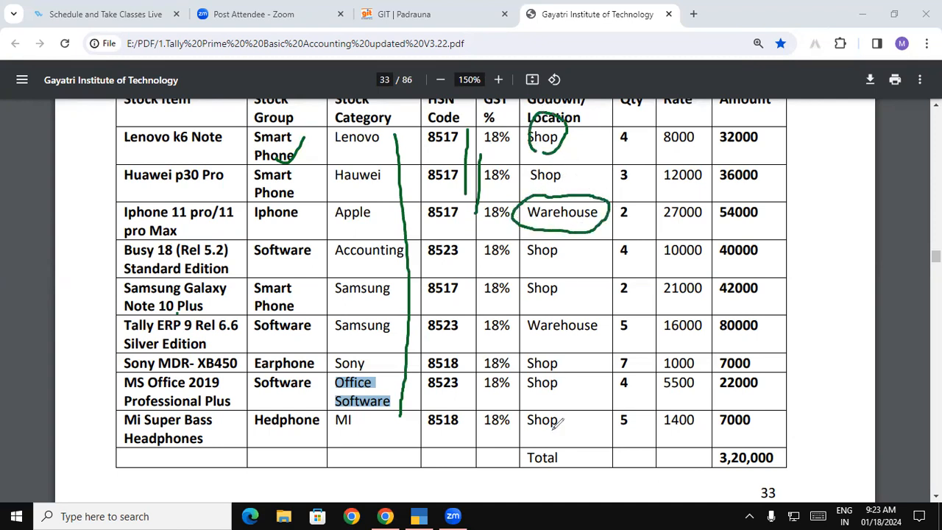
Mark the quantity, rate and amount columns and the Lenovo k6 Note and Huawei p30 Pro items in the PDF, and clear the annotations.
left_click_drag(641, 124, 655, 263)
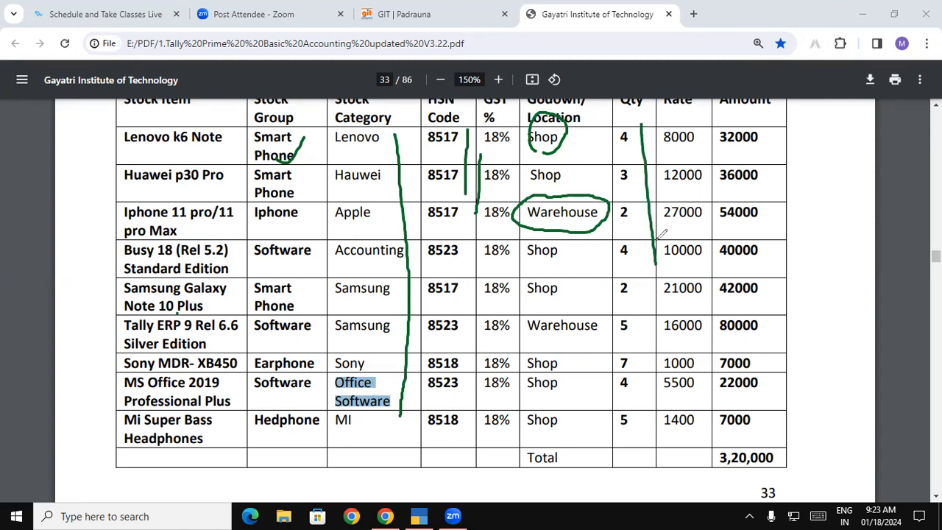
left_click_drag(698, 144, 710, 188)
left_click_drag(770, 126, 769, 203)
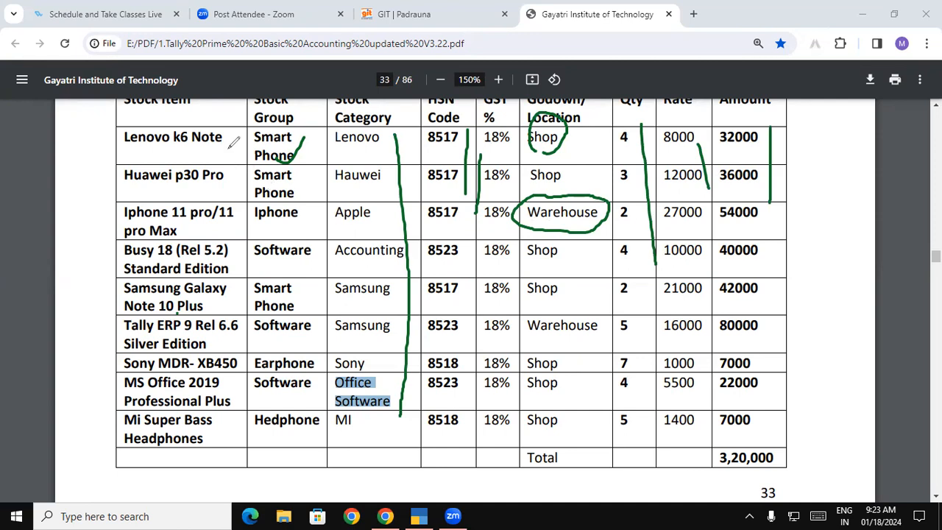
mouse_move(187, 109)
left_mouse_down()
mouse_move(129, 117)
mouse_move(151, 160)
mouse_move(220, 155)
mouse_move(232, 122)
mouse_move(189, 112)
left_mouse_up()
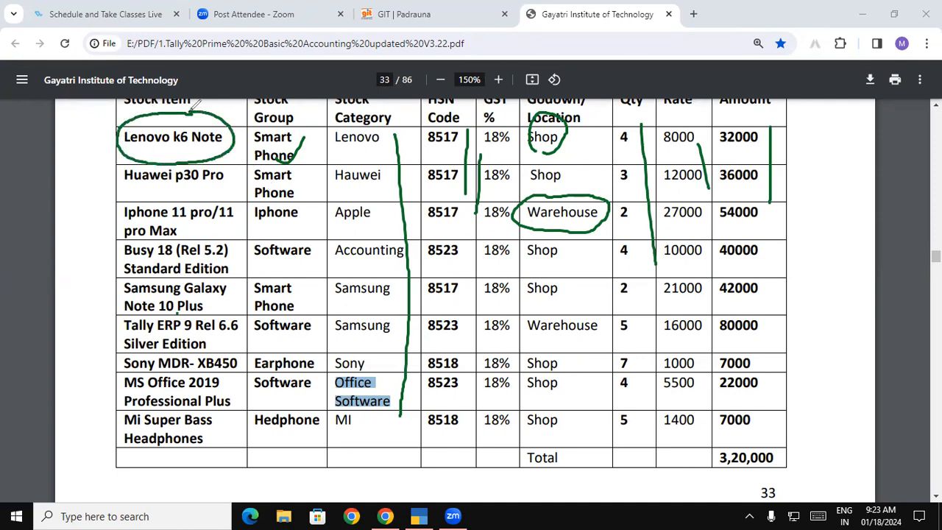
mouse_move(170, 159)
left_mouse_down()
mouse_move(140, 159)
mouse_move(120, 174)
mouse_move(175, 190)
mouse_move(231, 176)
mouse_move(234, 166)
mouse_move(175, 153)
left_mouse_up()
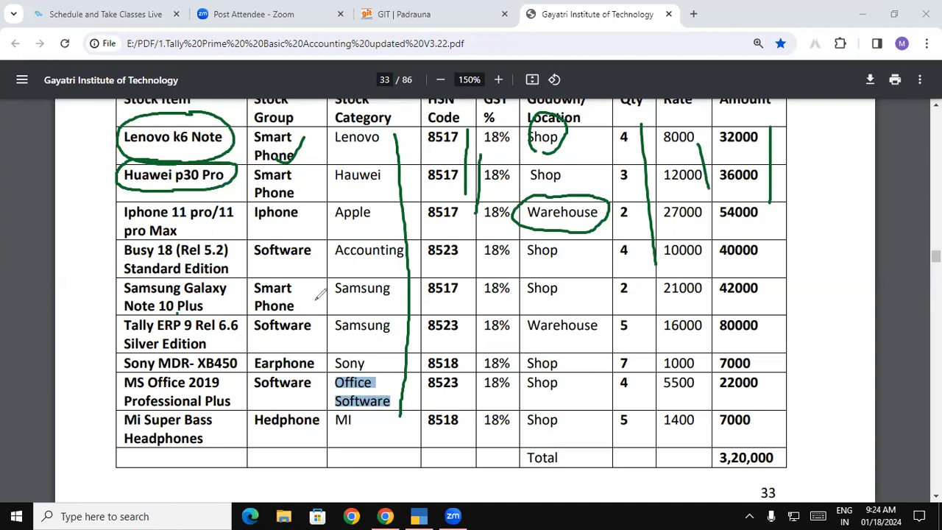
left_click(50, 360)
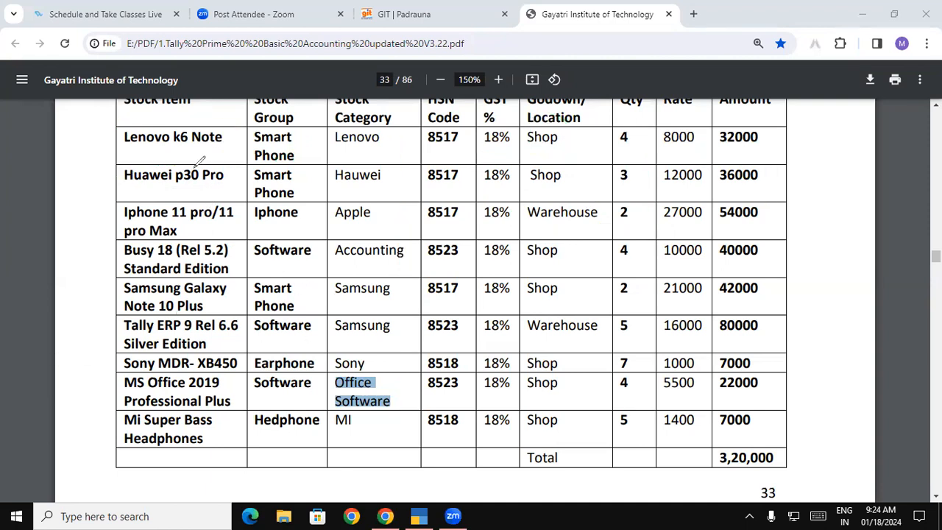
Underline the Lenovo and Huawei phones in the PDF, annotate them with 18 and 12, circle the 18, and clear the marks.
left_click_drag(127, 151, 259, 152)
left_click_drag(139, 188, 218, 183)
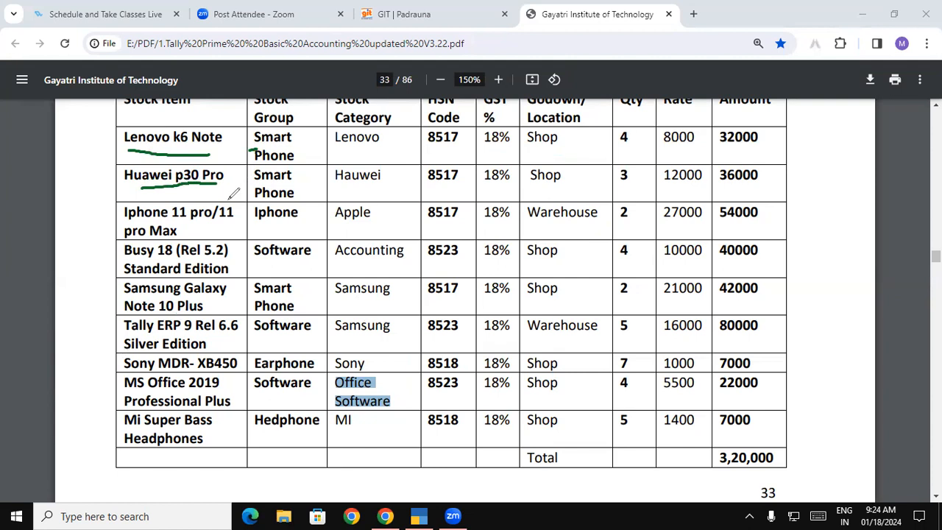
mouse_move(300, 135)
left_mouse_down()
mouse_move(302, 151)
mouse_move(328, 148)
mouse_move(318, 146)
mouse_move(309, 197)
mouse_move(332, 186)
left_mouse_up()
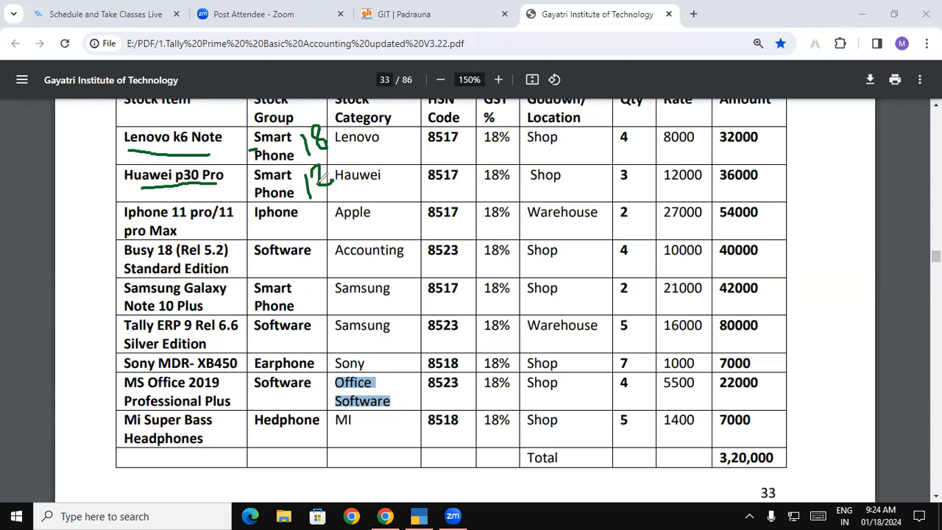
mouse_move(309, 157)
left_mouse_down()
mouse_move(336, 139)
mouse_move(327, 111)
mouse_move(297, 133)
mouse_move(316, 158)
mouse_move(310, 151)
left_mouse_up()
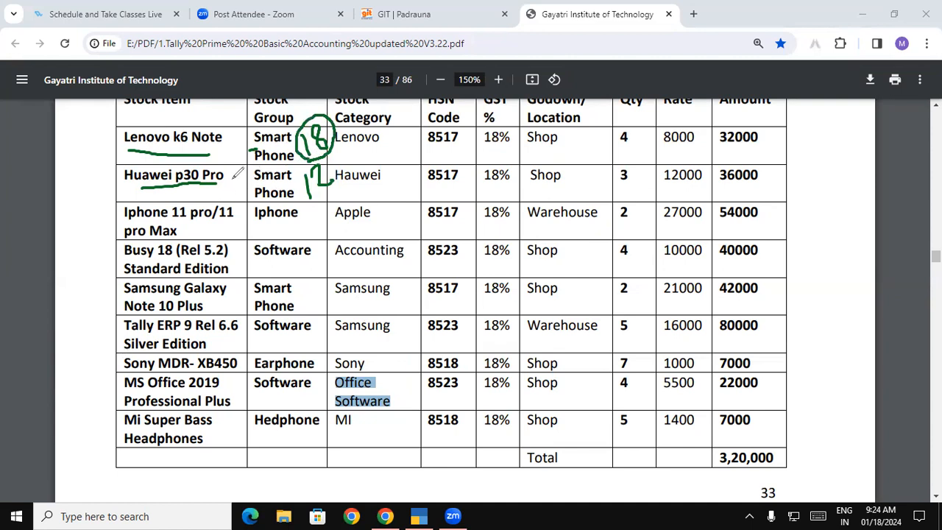
left_click(50, 325)
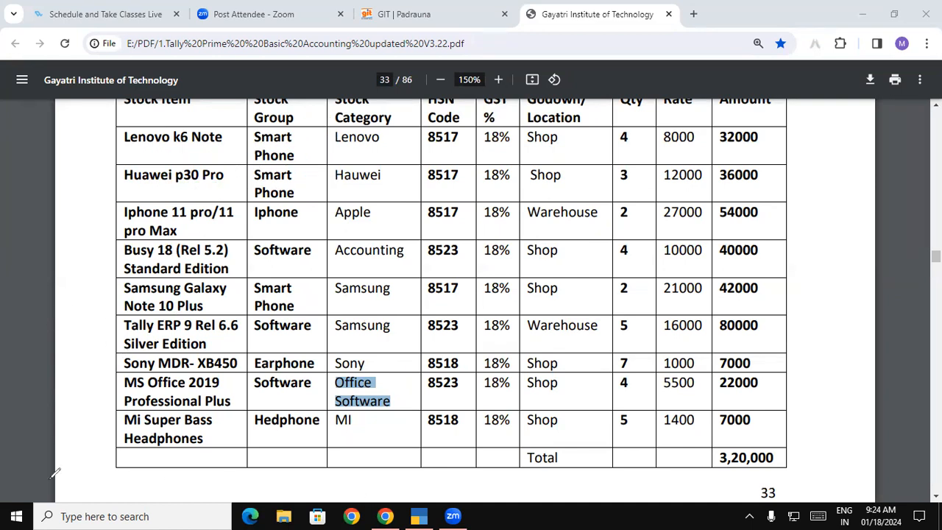
Switch to TallyPrime, leave stock category creation and start creating a stock item.
left_click(412, 515)
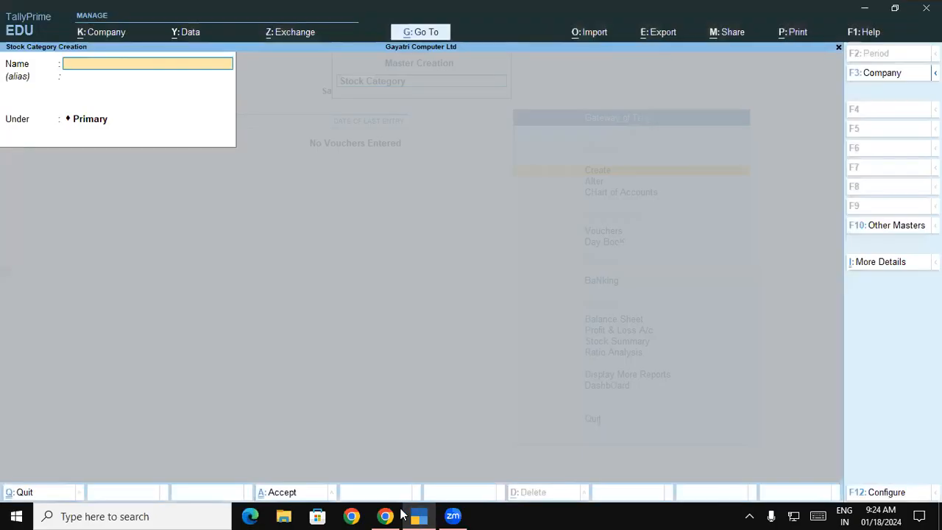
key("Escape")
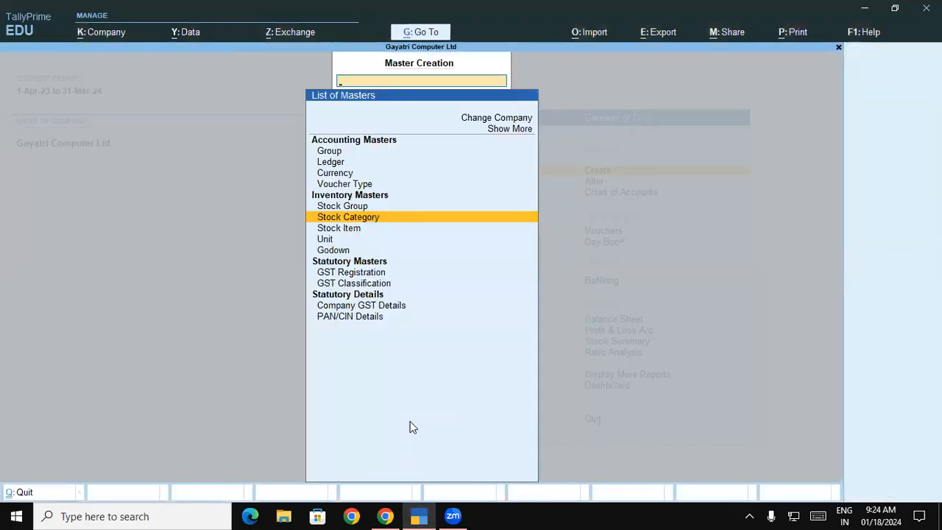
key("Down")
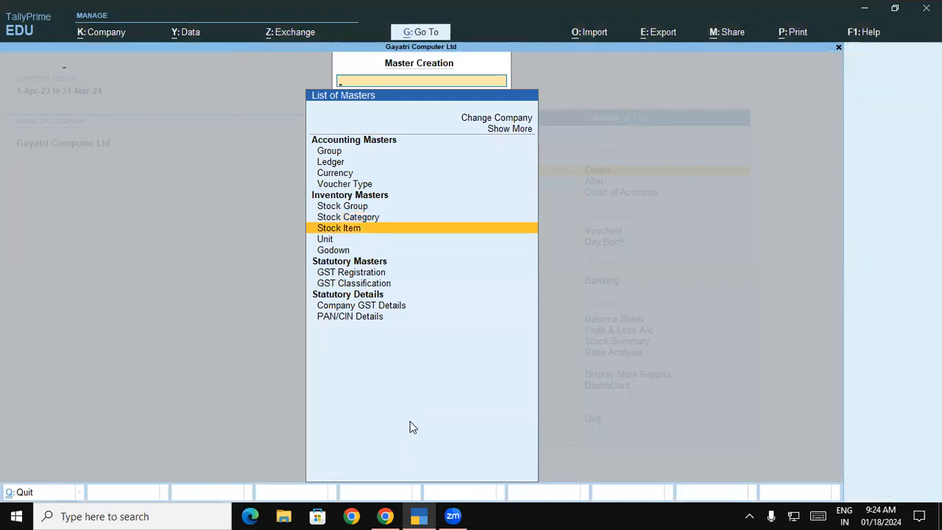
key("Return")
key("alt+Tab")
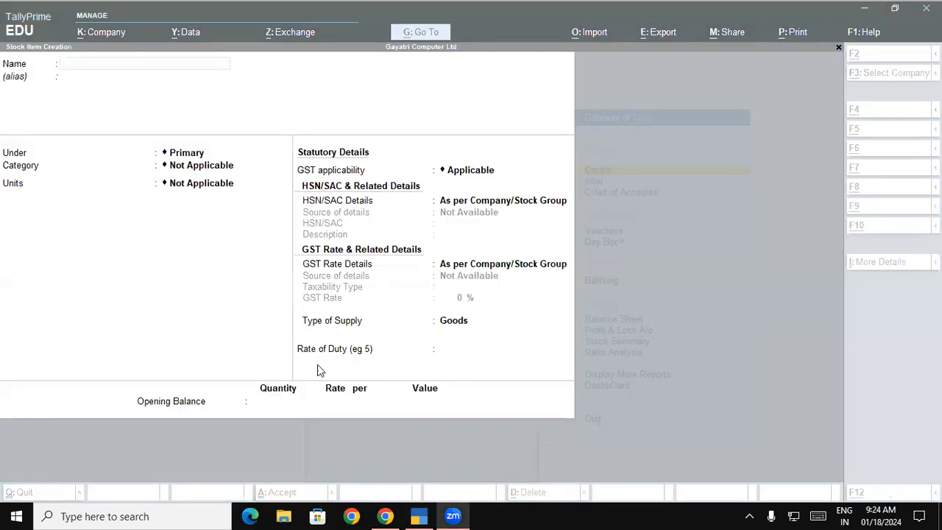
left_click(418, 516)
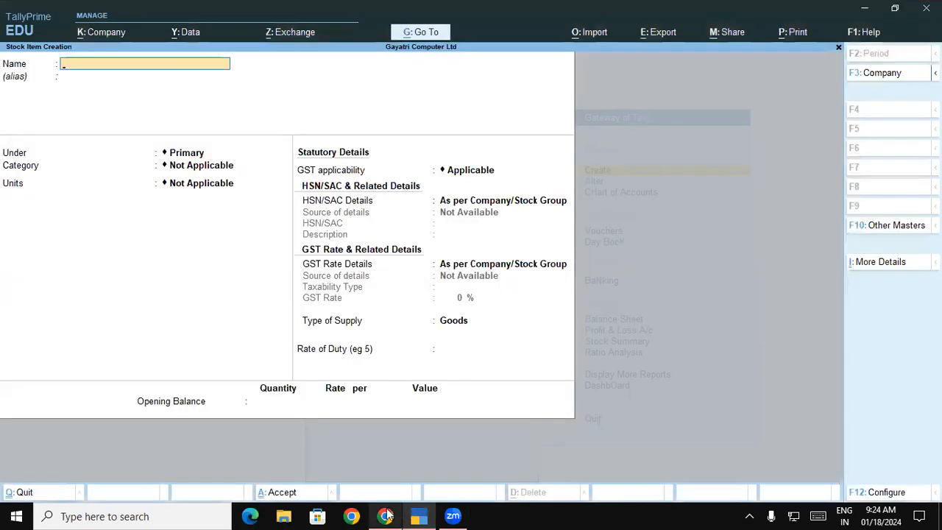
Copy Huawei p30 Pro from the PDF's stock item column and enter it as the stock item name in TallyPrime, without an alias.
left_click(385, 516)
left_click_drag(124, 176, 225, 179)
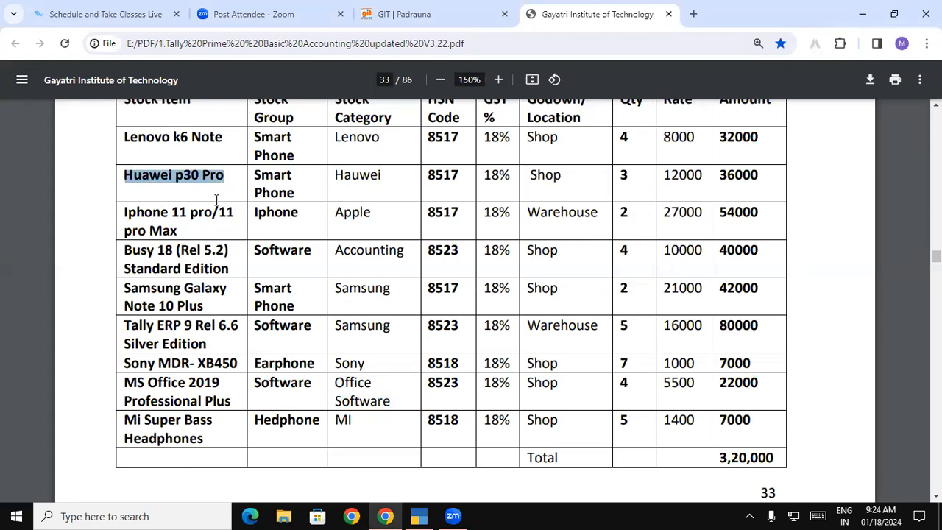
key("alt+Tab")
key("ctrl+alt+v")
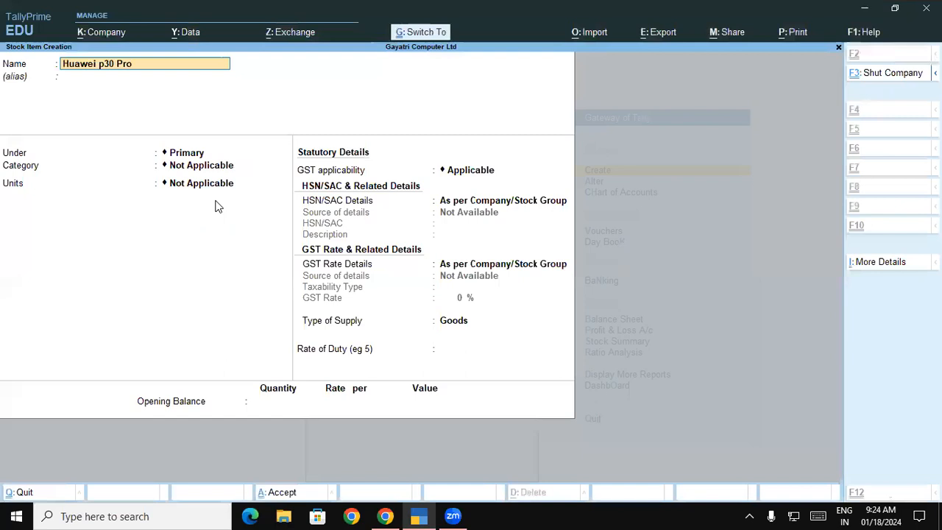
key("Return")
key("Return")
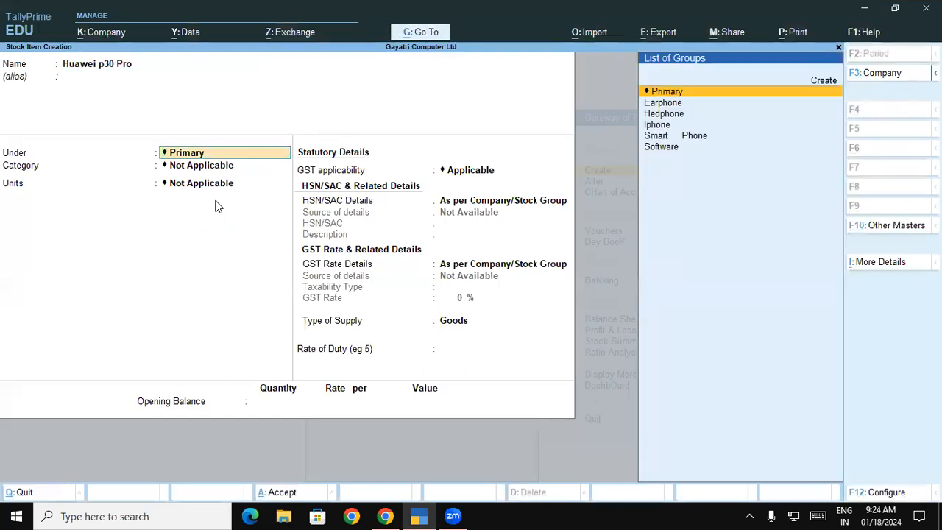
Place the Huawei p30 Pro item under the Smart Phone group and assign it the Hauwei category.
type("Sm")
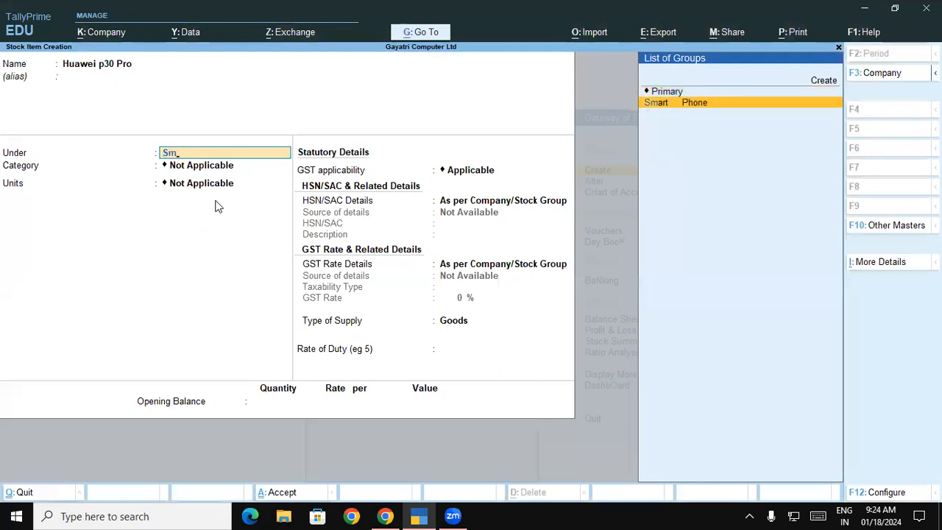
key("Return")
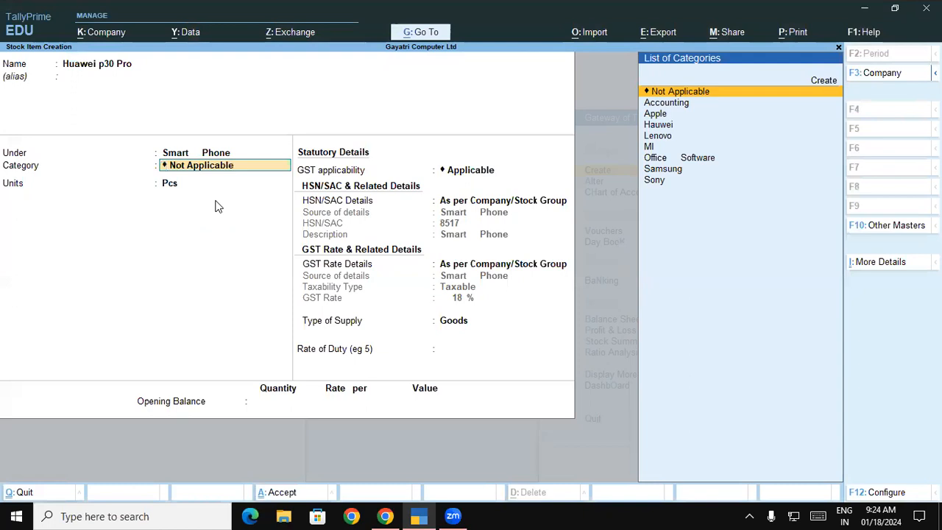
type("H")
key("Return")
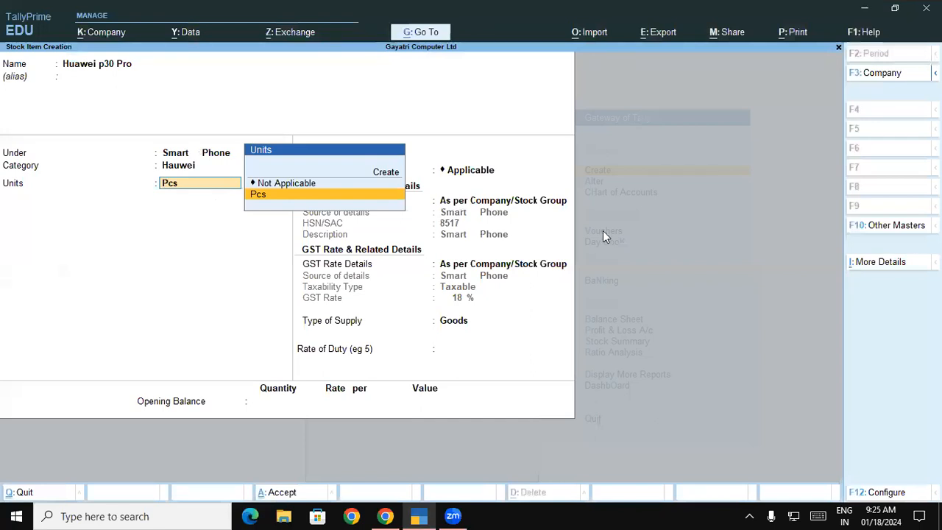
Review the stock item configuration, including the stock category option, and accept it as it is.
left_click(878, 493)
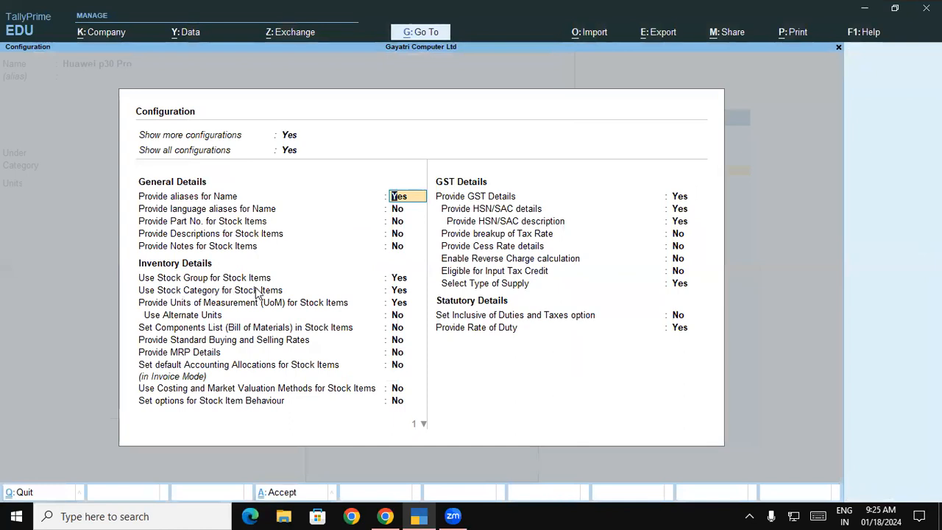
left_click(261, 292)
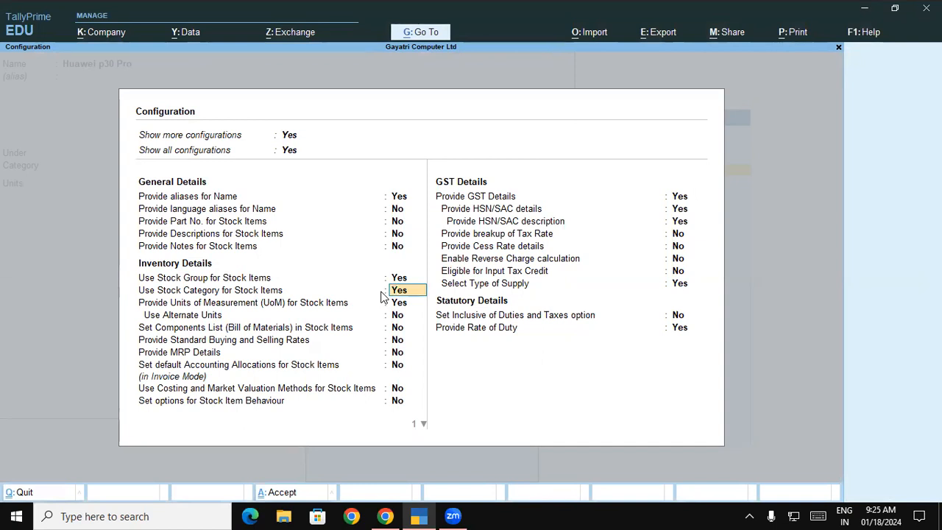
key("ctrl")
key("ctrl+a")
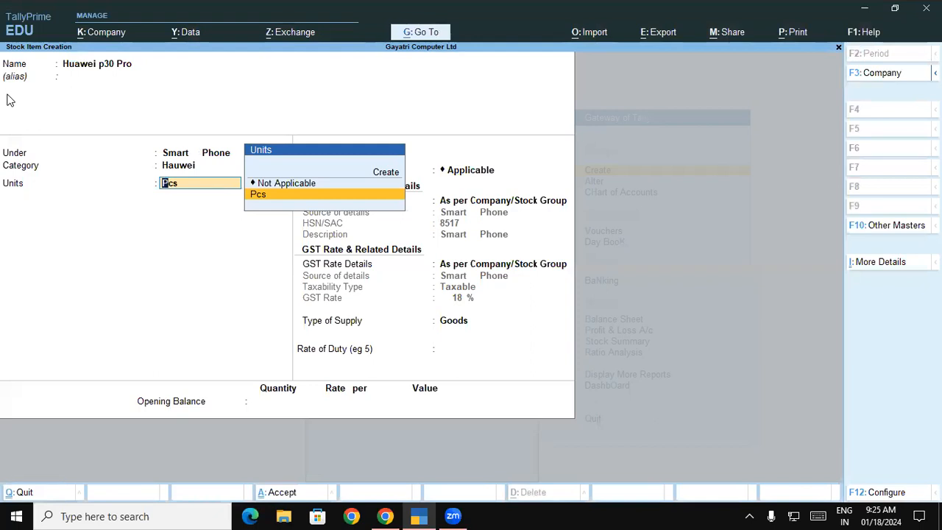
Create a simple unit from the item's unit selection with symbol Ltr, unit quantity code LTR-LITRES and 1 decimal place.
key("Up")
key("Up")
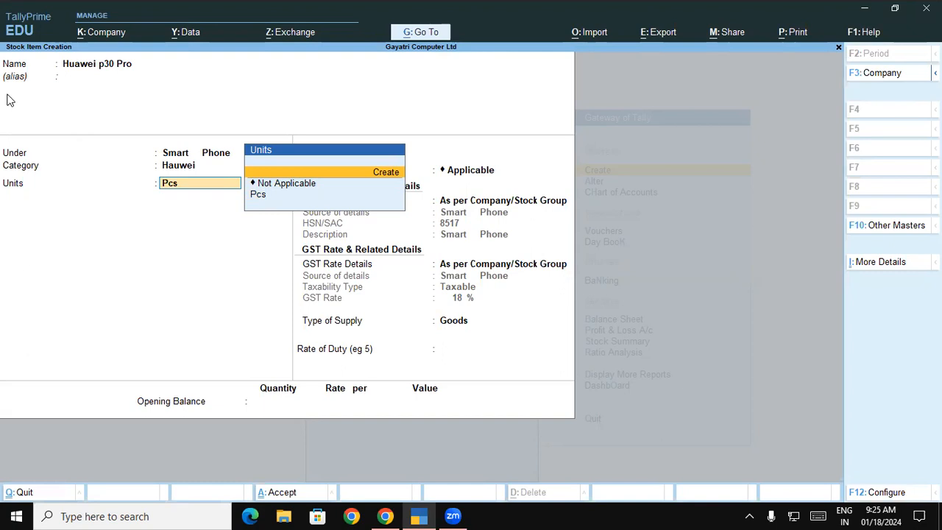
key("Return")
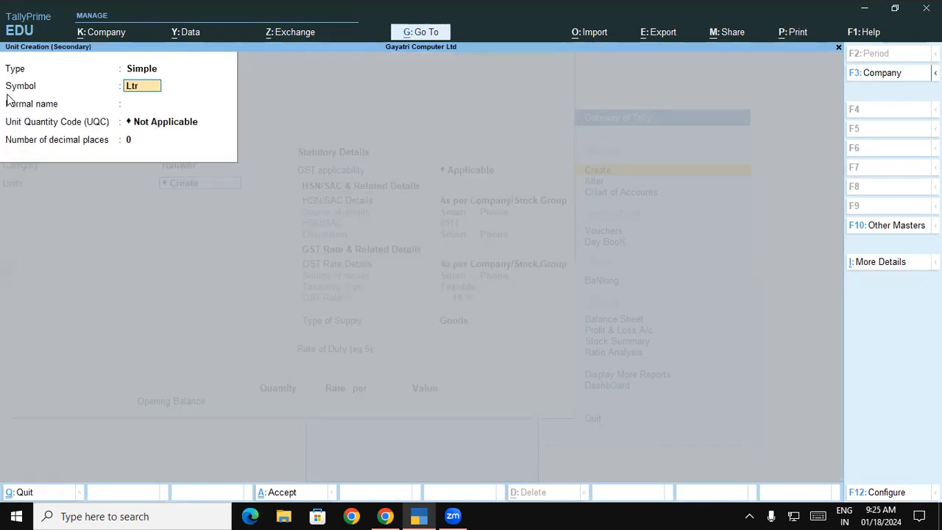
key("Return")
key("Return")
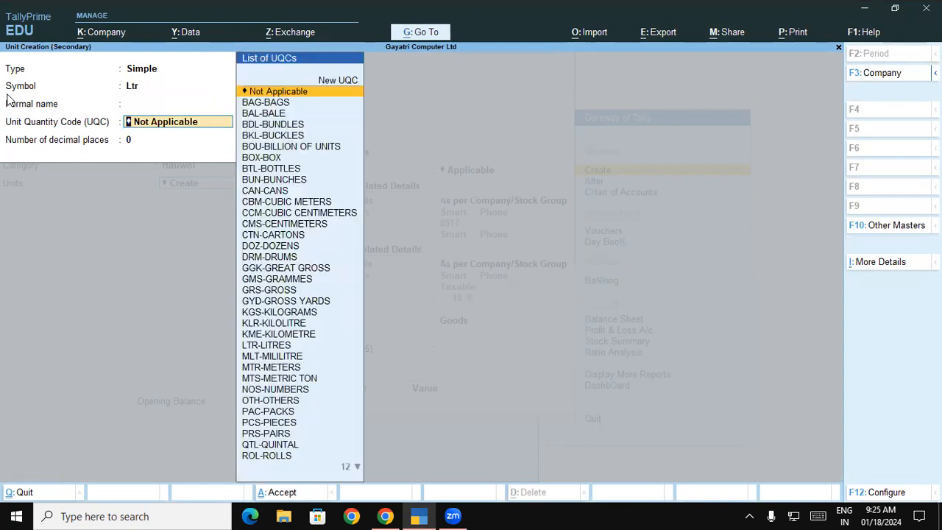
type("ltr")
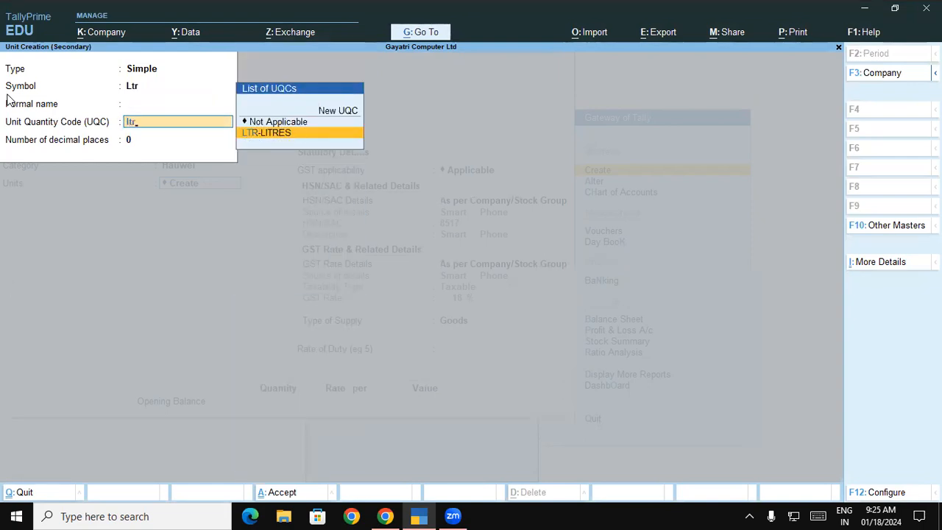
key("Return")
type("1")
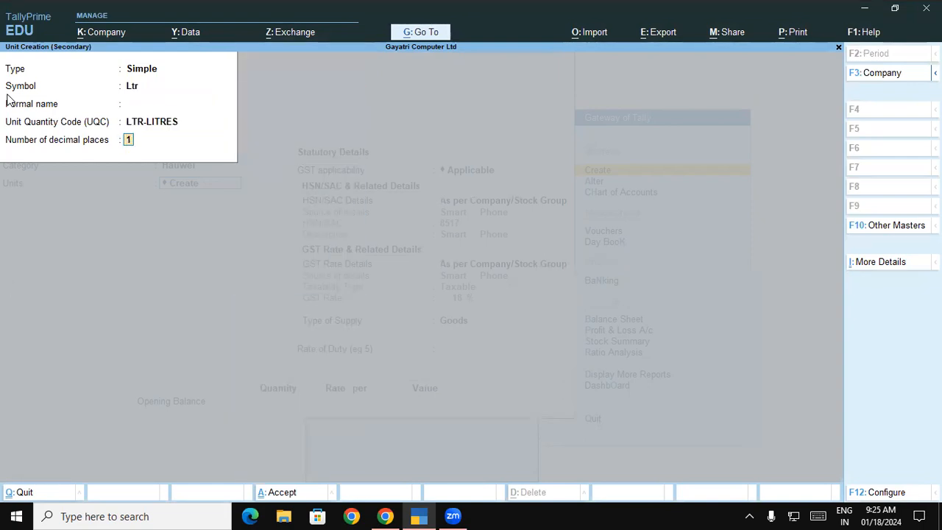
key("Return")
key("Return")
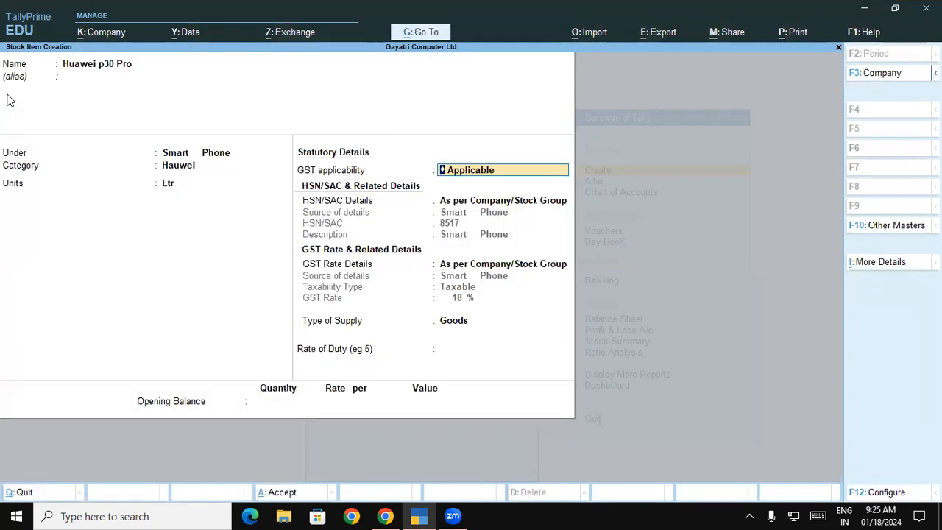
Set the Huawei p30 Pro item's unit to Pcs.
key("Up")
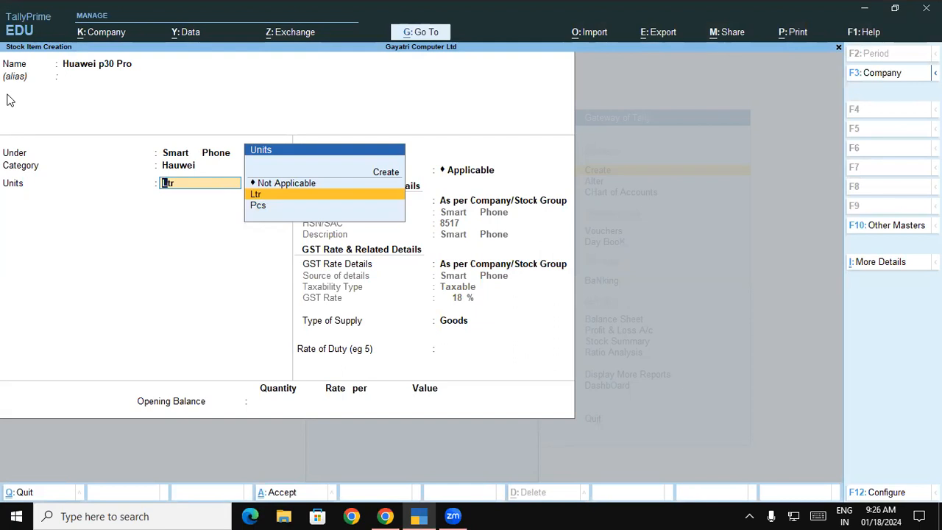
key("Down")
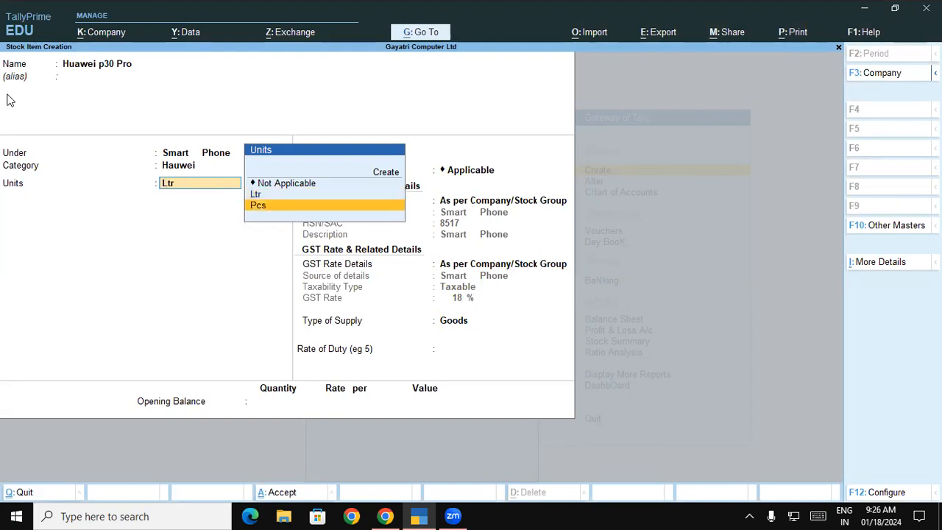
key("Return")
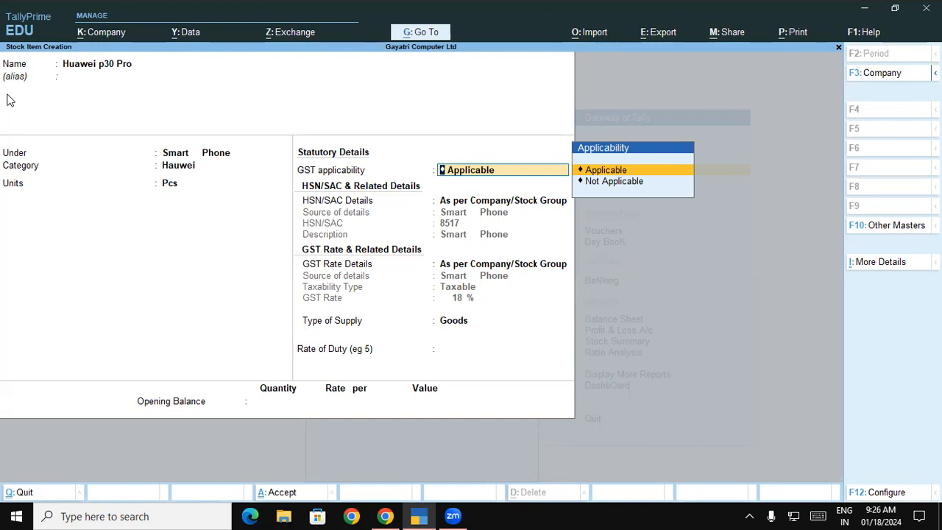
Keep GST applicable for the Huawei p30 Pro item and take its HSN/SAC details as per Company/Stock Group.
key("Return")
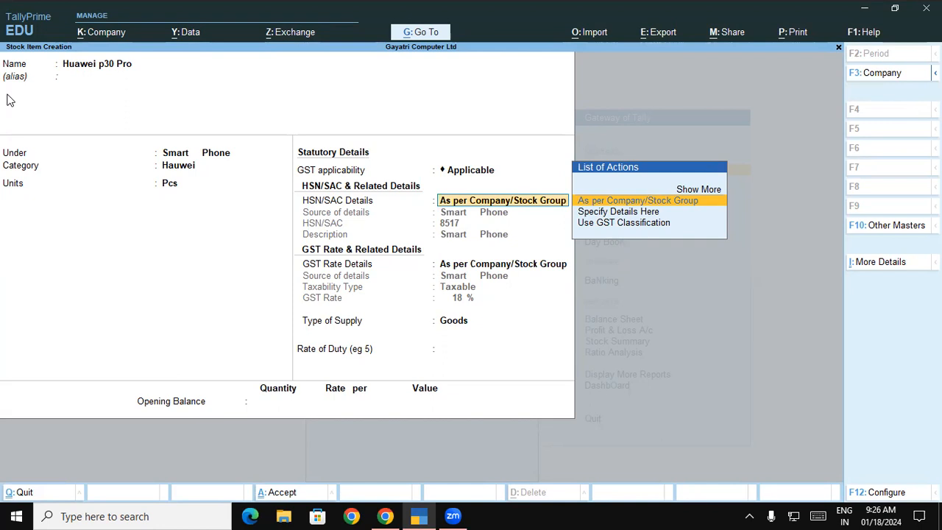
key("Return")
key("Return")
key("BackSpace")
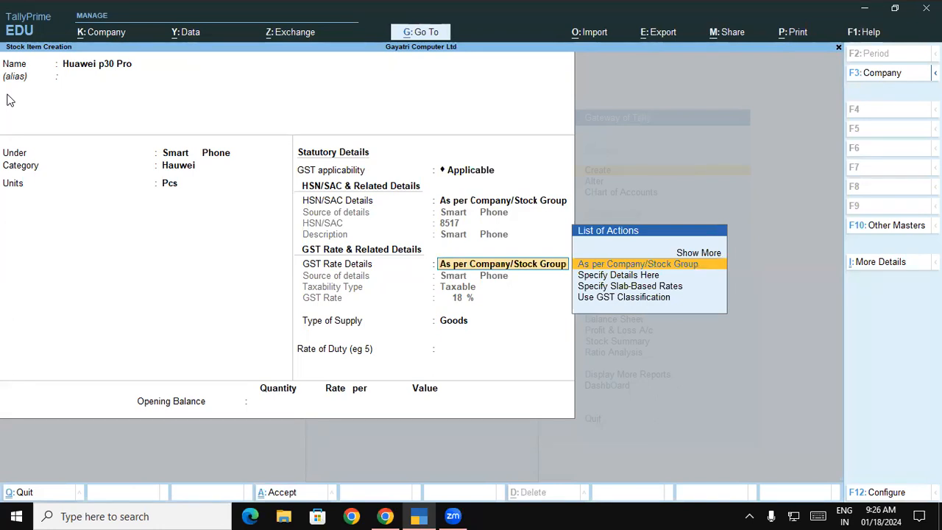
Specify the Huawei p30 Pro item's own GST rate details as Taxable at 12%.
key("Down")
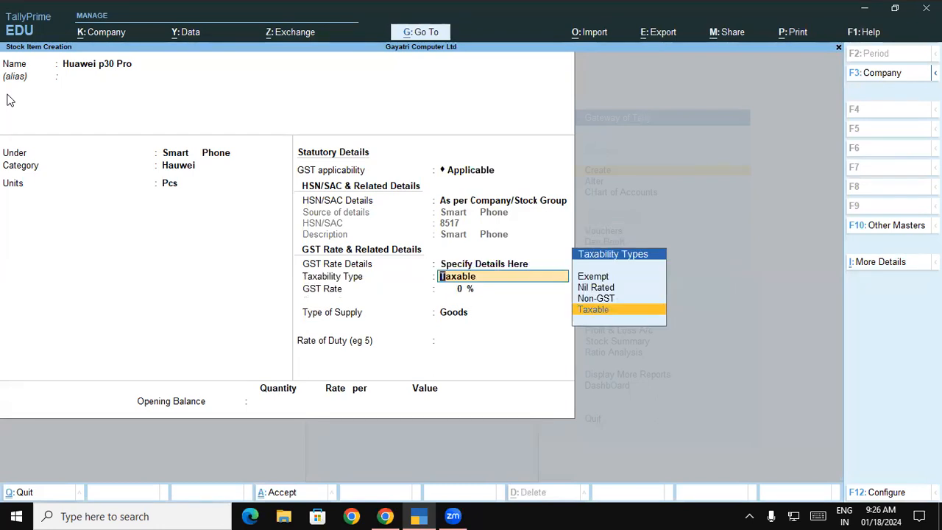
key("Return")
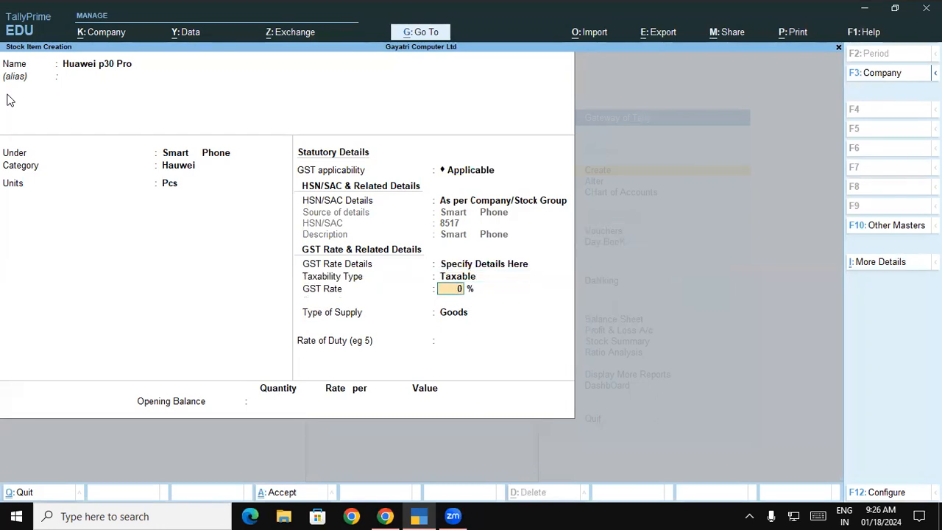
type("12")
key("Return")
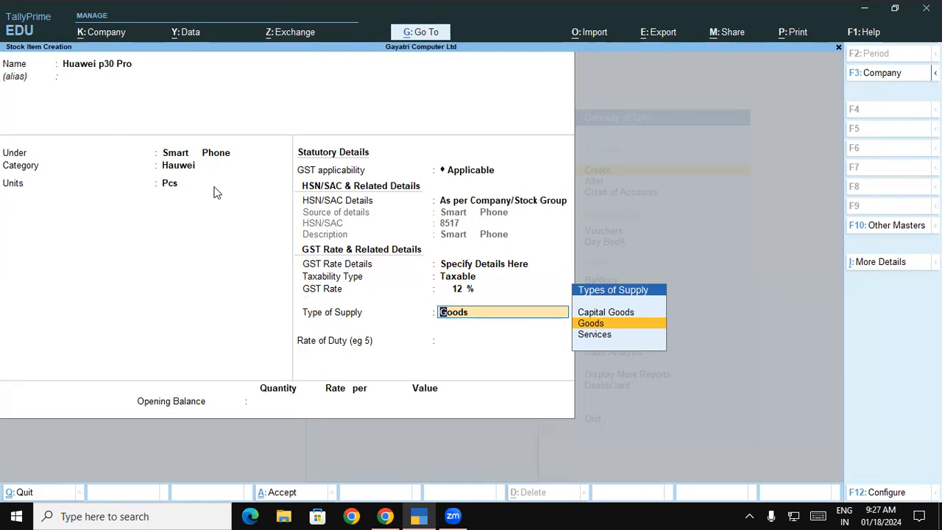
left_click(592, 424)
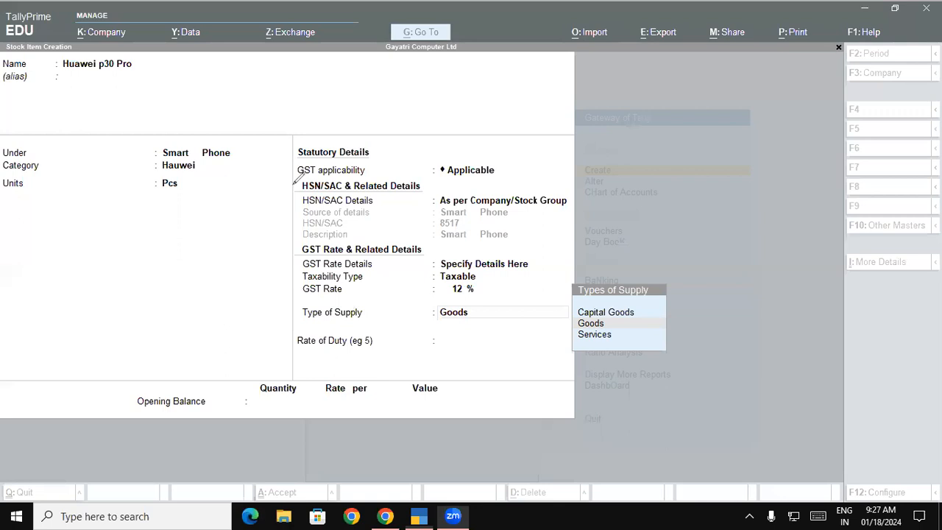
mouse_move(74, 73)
left_mouse_down()
mouse_move(114, 81)
mouse_move(77, 33)
mouse_move(70, 78)
left_mouse_up()
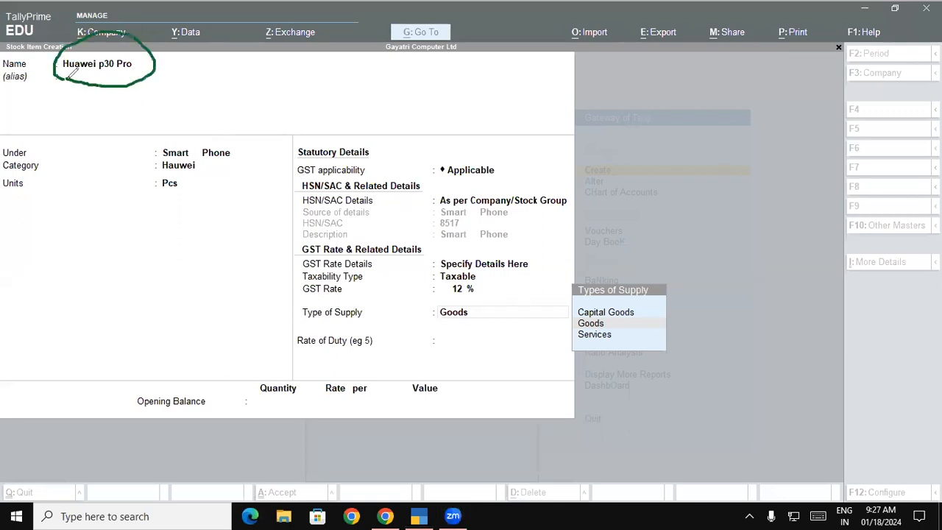
mouse_move(336, 46)
left_mouse_down()
mouse_move(313, 70)
mouse_move(340, 46)
mouse_move(284, 73)
mouse_move(333, 29)
mouse_move(306, 41)
left_mouse_up()
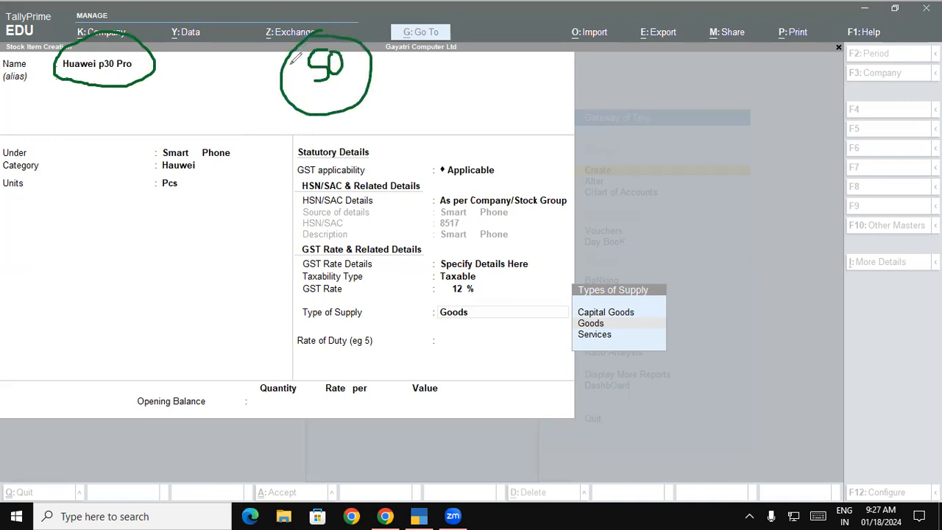
left_click_drag(527, 64, 507, 97)
mouse_move(191, 136)
left_mouse_down()
mouse_move(189, 161)
mouse_move(226, 125)
mouse_move(181, 132)
left_mouse_up()
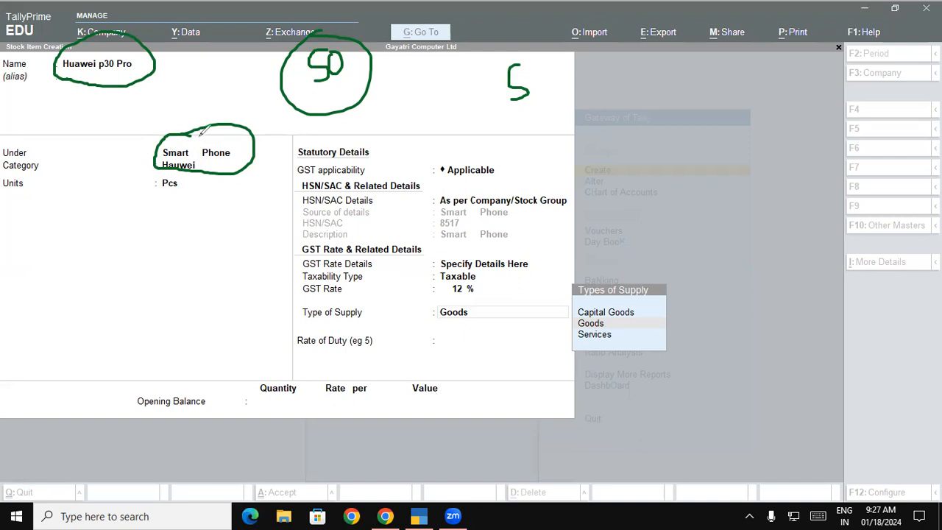
mouse_move(177, 136)
left_mouse_down()
mouse_move(220, 126)
mouse_move(353, 133)
mouse_move(396, 196)
mouse_move(395, 209)
left_mouse_up()
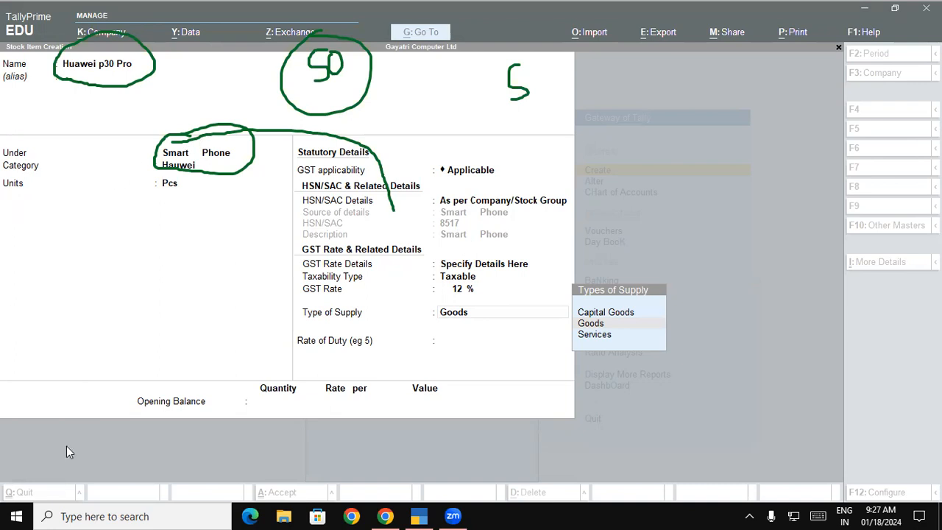
key("Escape")
Set the item's GST rate details to As per Company/Stock Group, with Goods as the type of supply and a duty rate of 0.
left_click(477, 267)
key("Up")
key("Return")
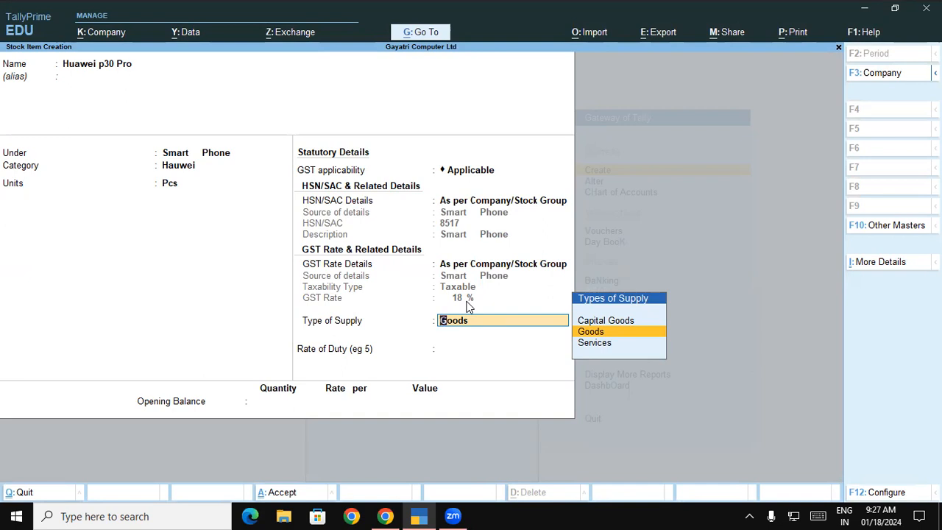
key("Return")
key("Return")
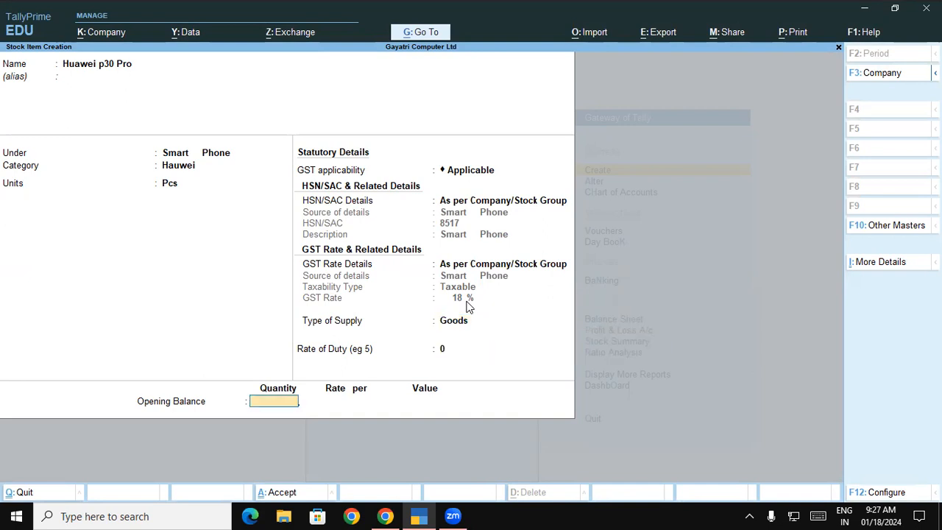
key("Return")
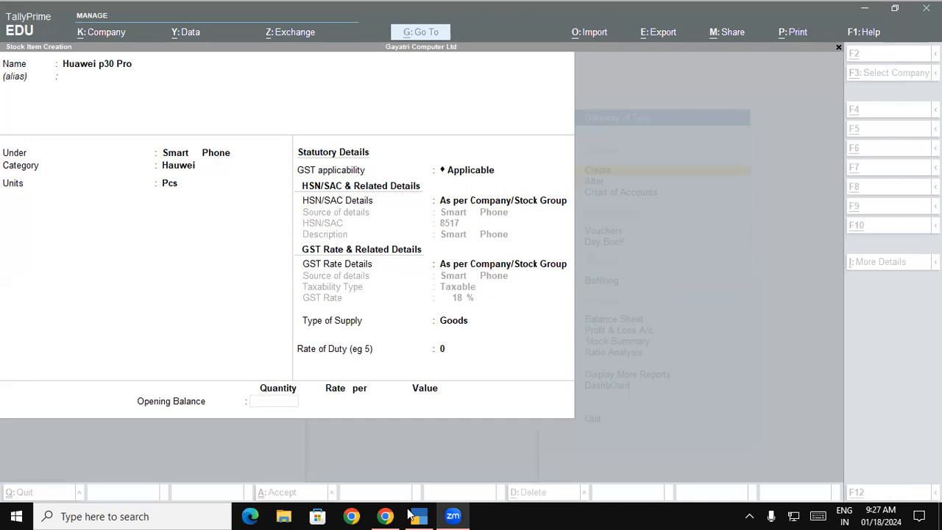
Check the stock table in the Chrome PDF, then back in TallyPrime enter the Huawei item's opening quantity of 3 Pcs, allocated to the Shop godown.
left_click(385, 515)
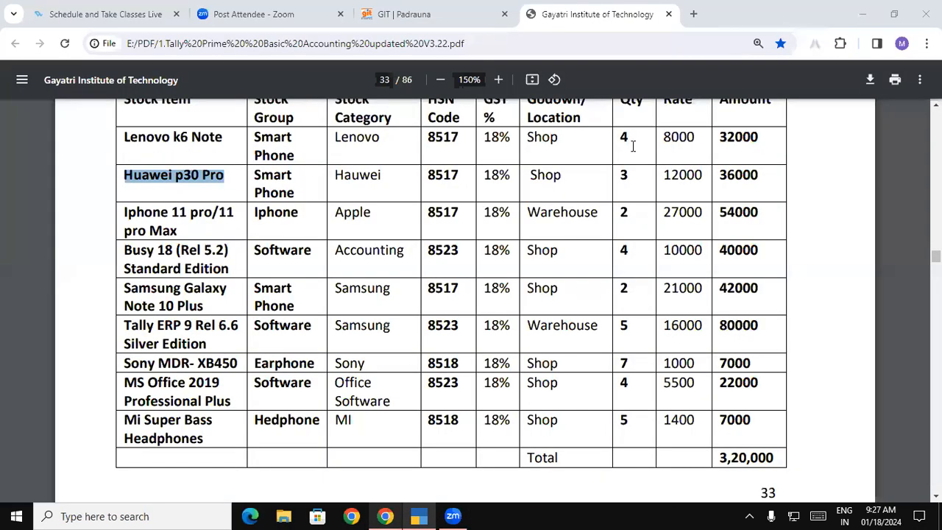
left_click(608, 168)
key("alt+Tab")
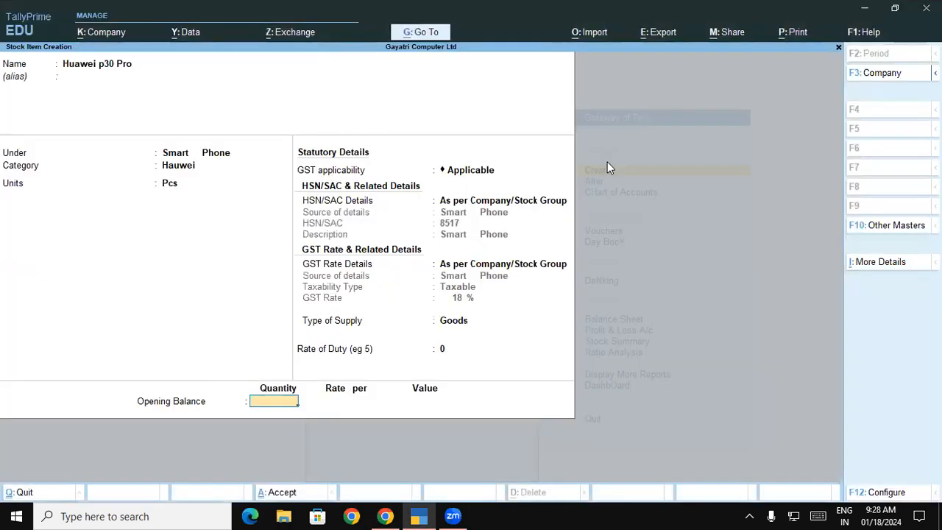
type("3")
key("Return")
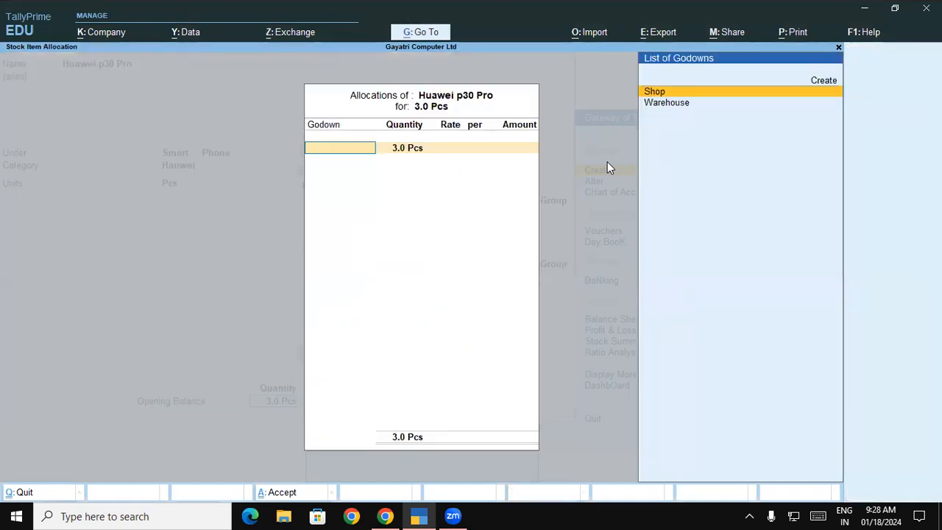
key("Return")
key("Return")
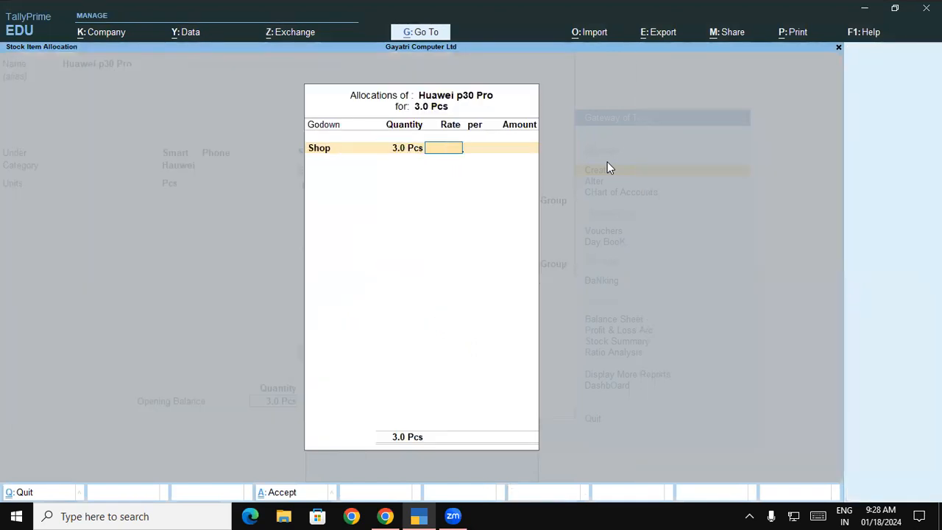
Set the opening rate to 12000 per Pcs for the Shop allocation and save the Huawei p30 Pro item.
type("12000")
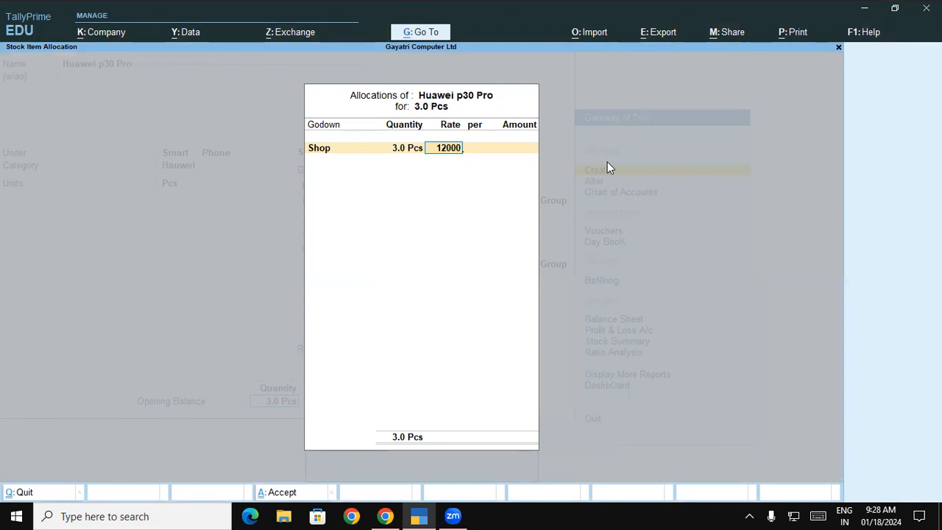
key("Return")
key("Return")
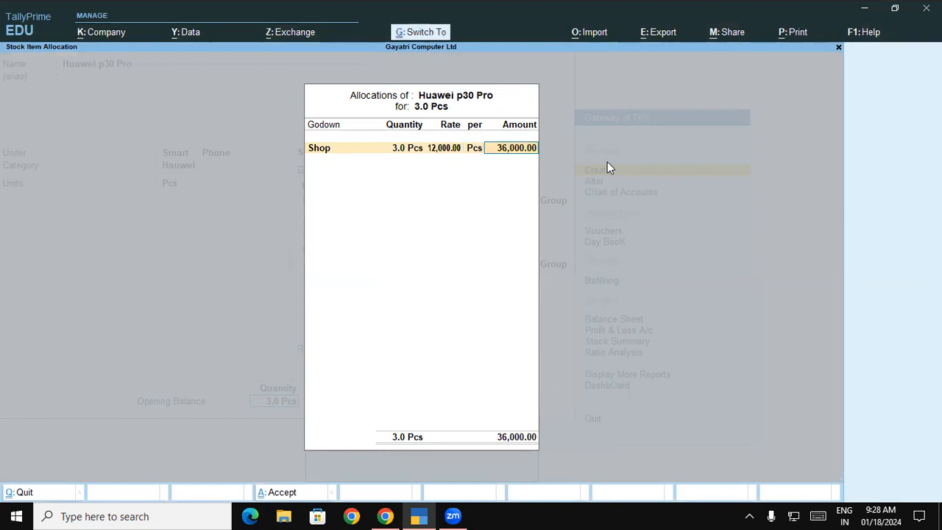
key("Return")
key("Return")
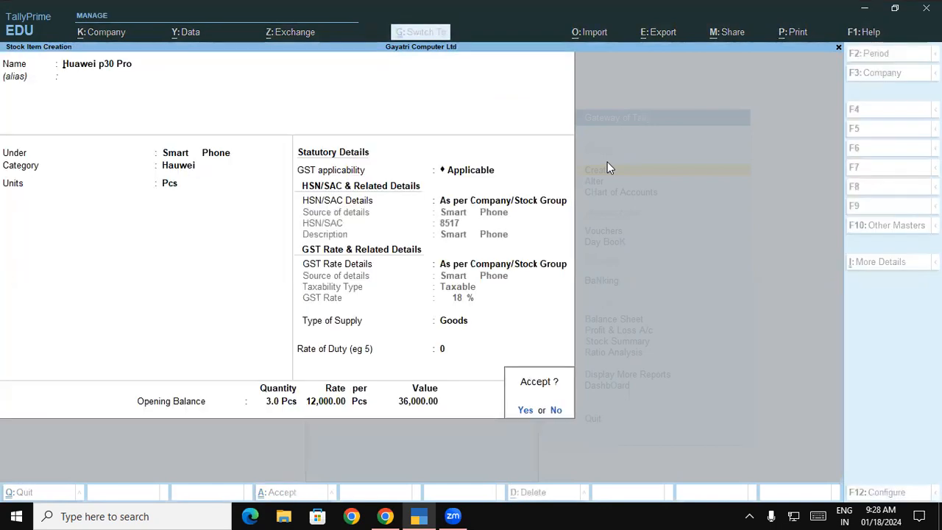
key("Return")
Copy the name "Iphone 11 pro/11 pro Max" from the Chrome PDF table and use it as the new stock item's name in TallyPrime.
key("alt+Tab")
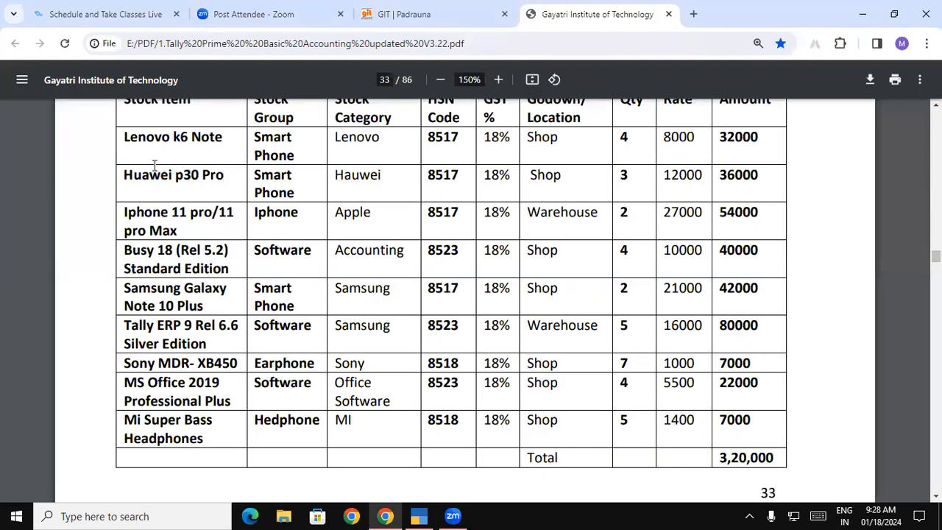
left_click_drag(128, 215, 186, 230)
key("ctrl+c")
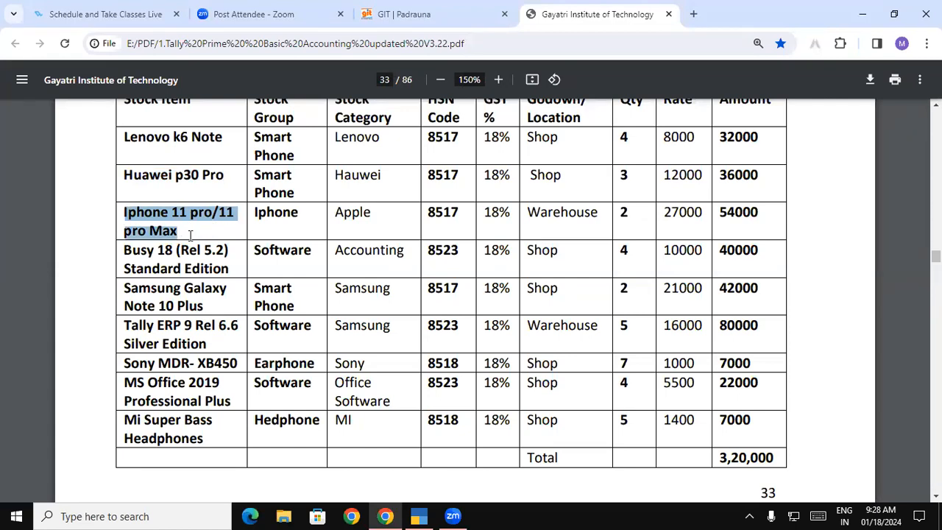
key("alt+Tab")
key("ctrl+v")
key("Return")
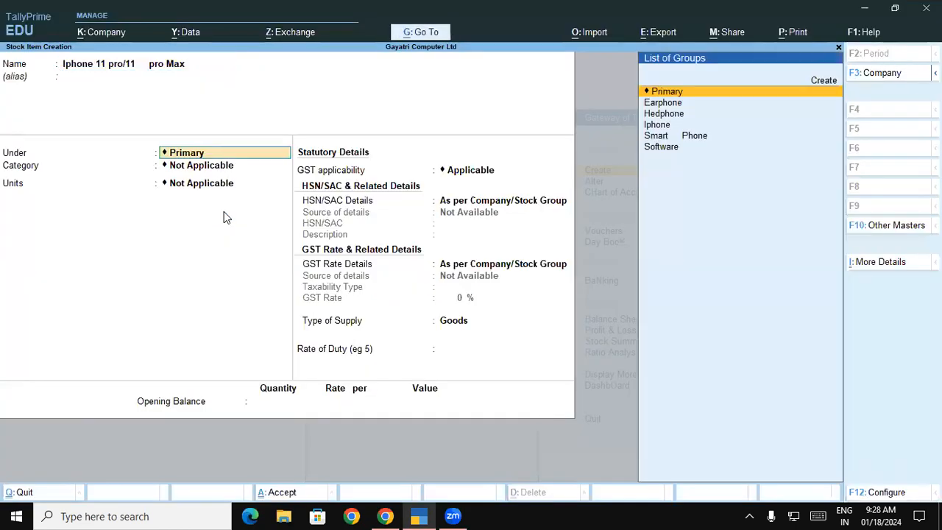
Place the new item under the Iphone group with the Apple category and Pcs as its unit.
type("I")
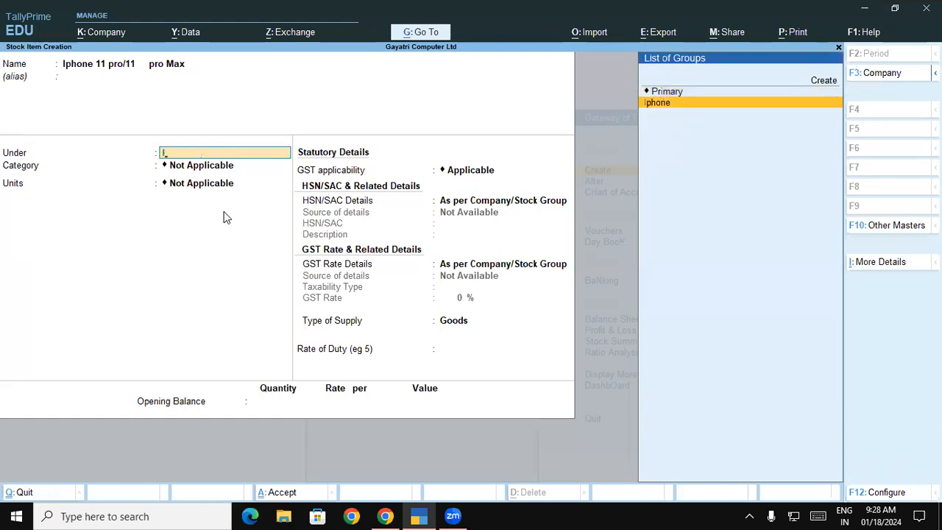
key("Return")
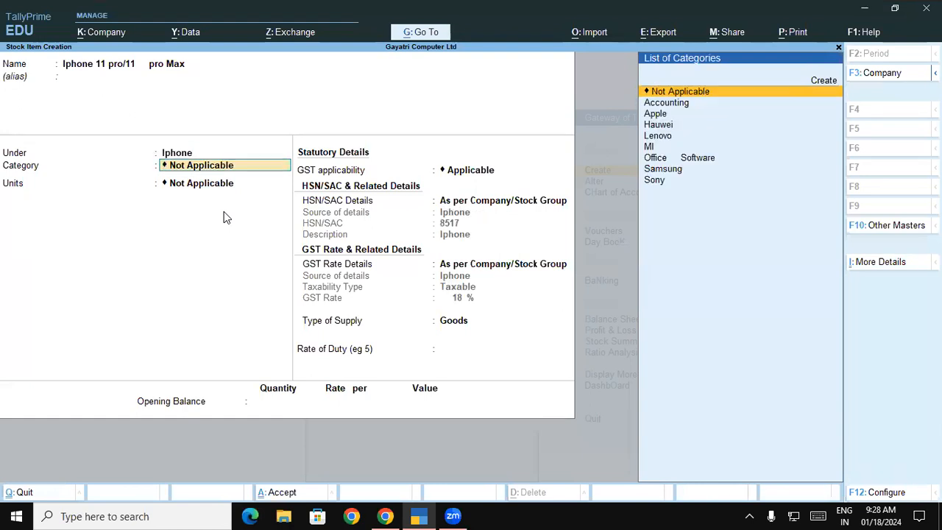
type("a")
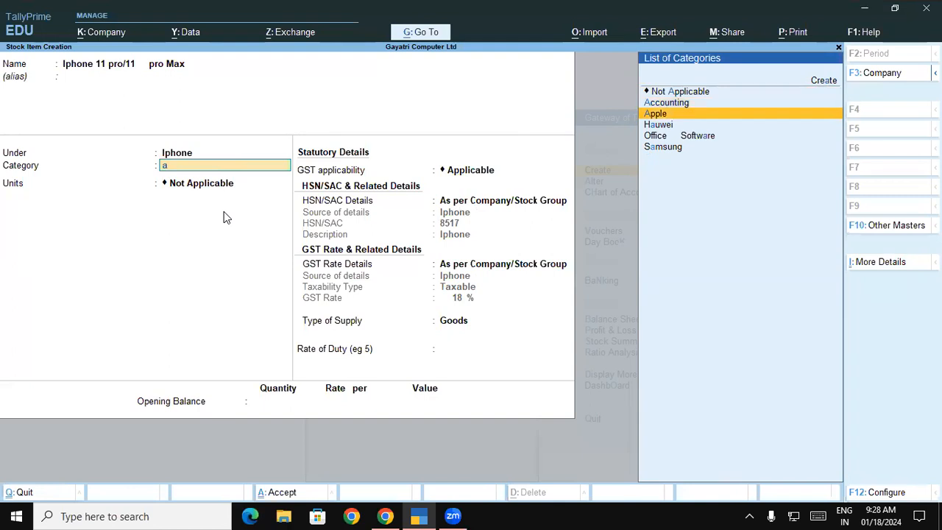
key("Return")
key("Down")
key("Down")
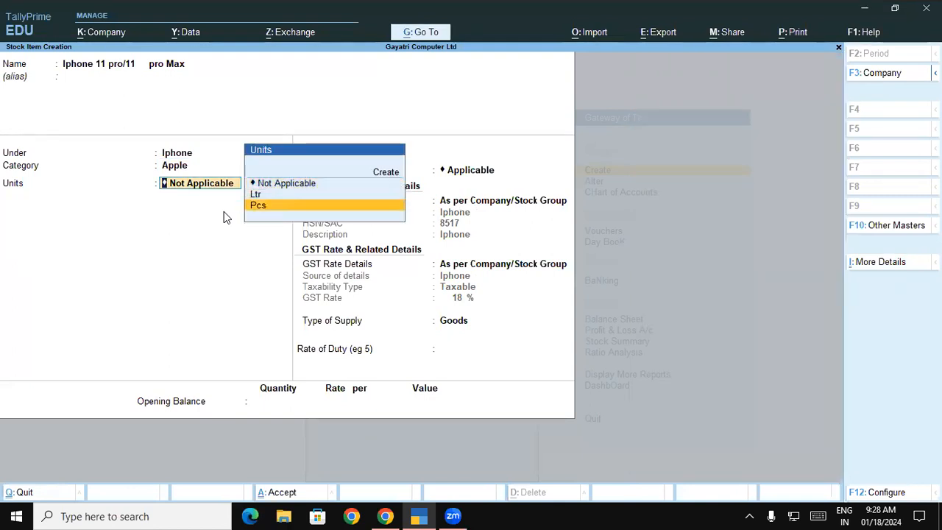
key("Return")
Accept the iPhone item's GST details as per Company/Stock Group, with Goods as the type of supply and a duty rate of 0.
key("Return")
key("Return")
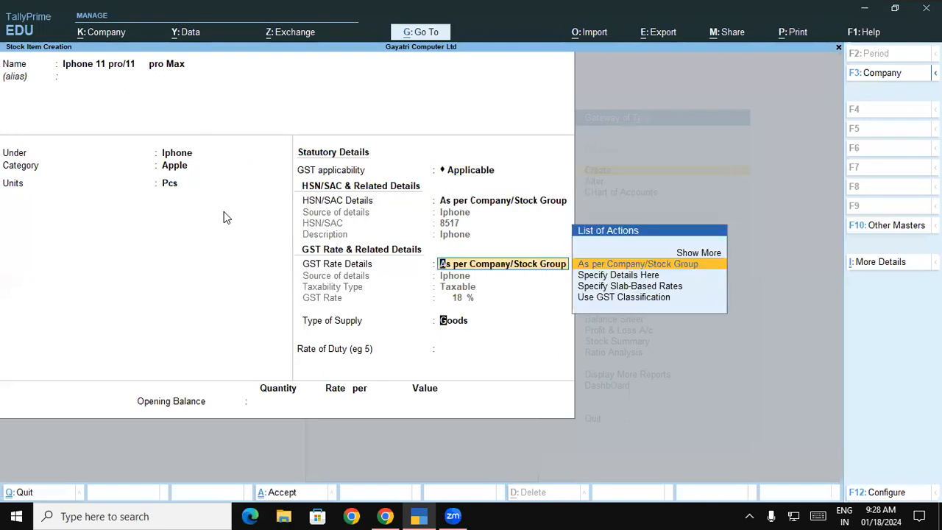
key("Return")
key("Return")
key("Return")
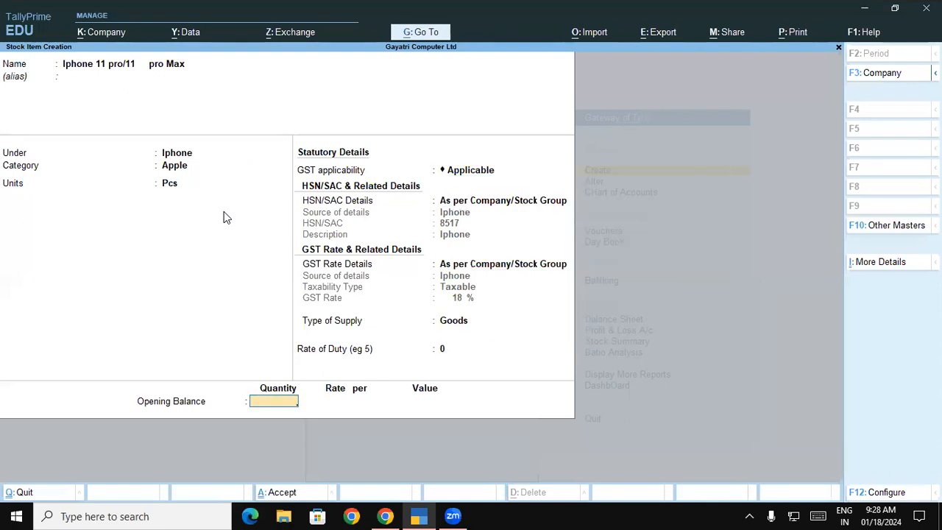
Check the iPhone row in the Chrome PDF, then enter an opening quantity of 2 Pcs in TallyPrime, allocated to the Warehouse godown.
key("alt+Tab")
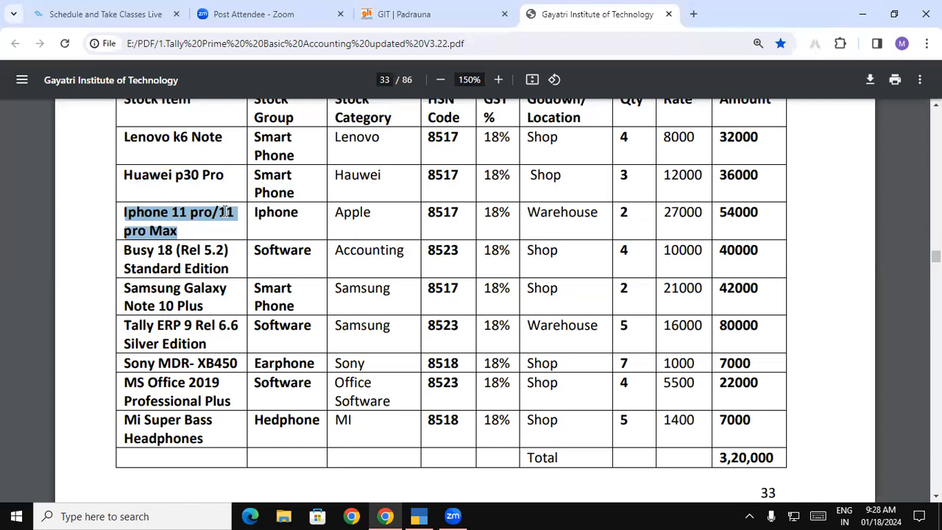
key("alt+Tab")
type("2")
key("Return")
key("Down")
key("Return")
key("Return")
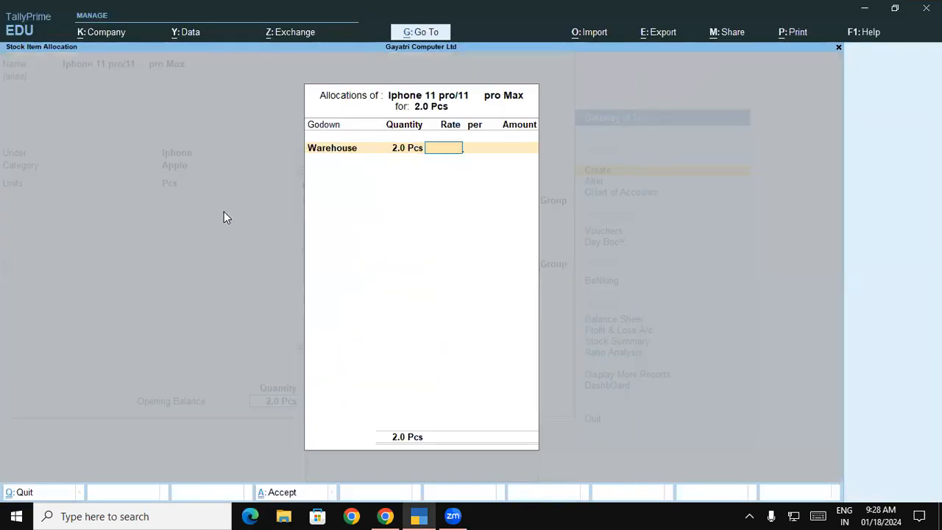
Set the opening rate to 27,000 per Pcs for the Warehouse allocation and save the iPhone item.
type("27,000")
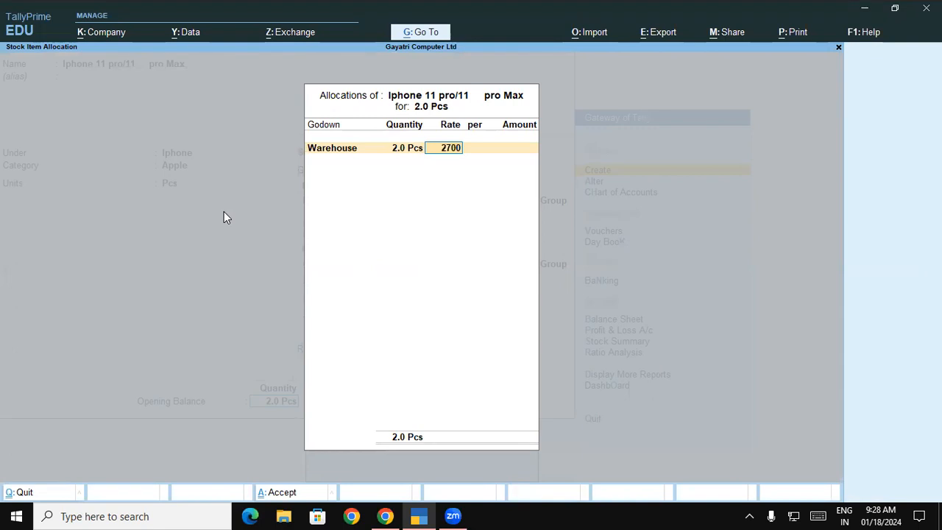
key("Return")
key("Return")
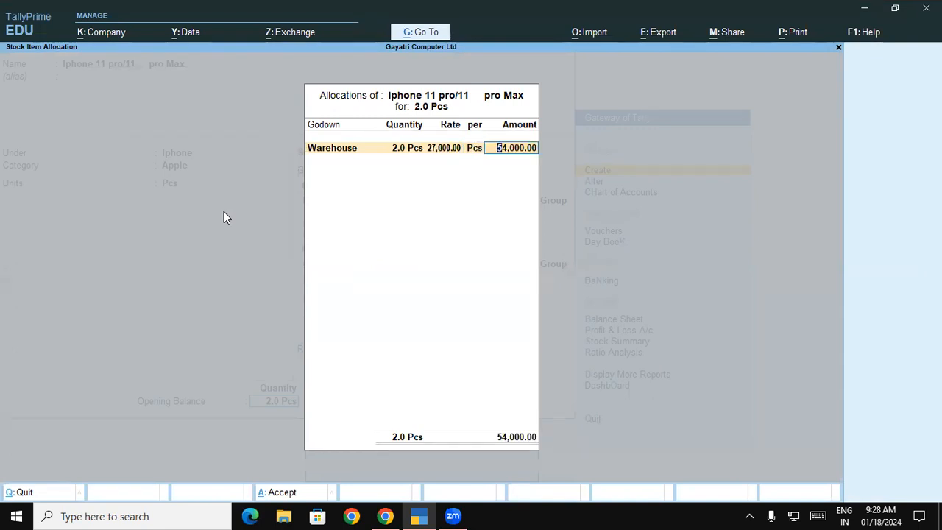
key("Return")
key("Return")
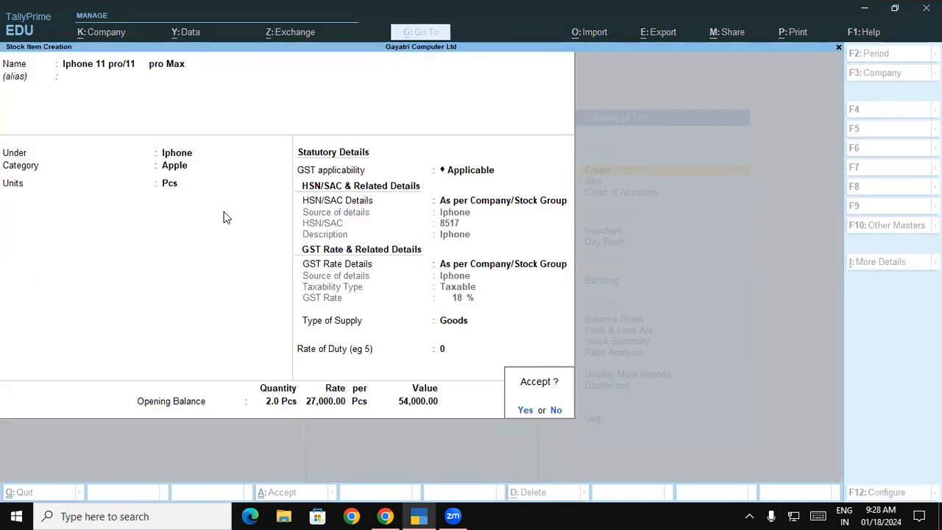
key("Return")
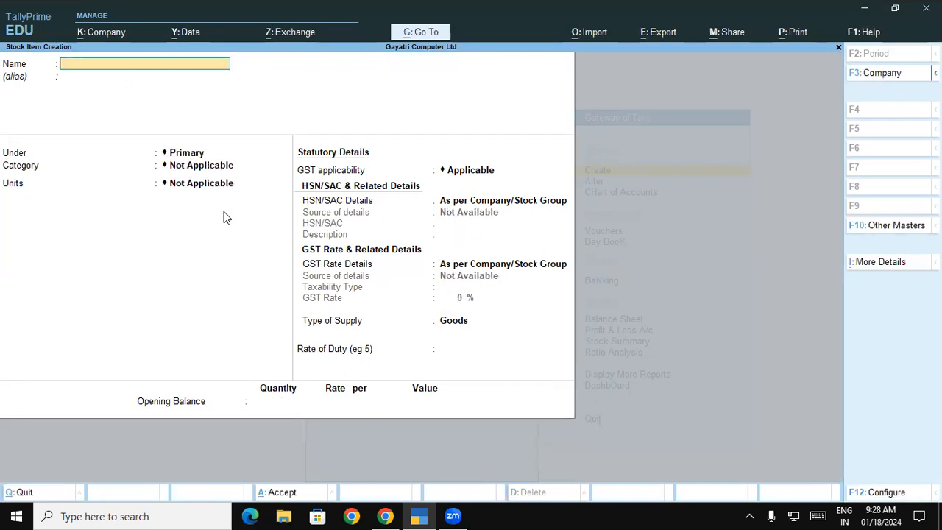
Copy "Busy 18 (Rel 5.2)" from the Chrome PDF as the next TallyPrime stock item's name and choose the Software group for it.
key("alt+Tab")
left_click_drag(124, 250, 229, 253)
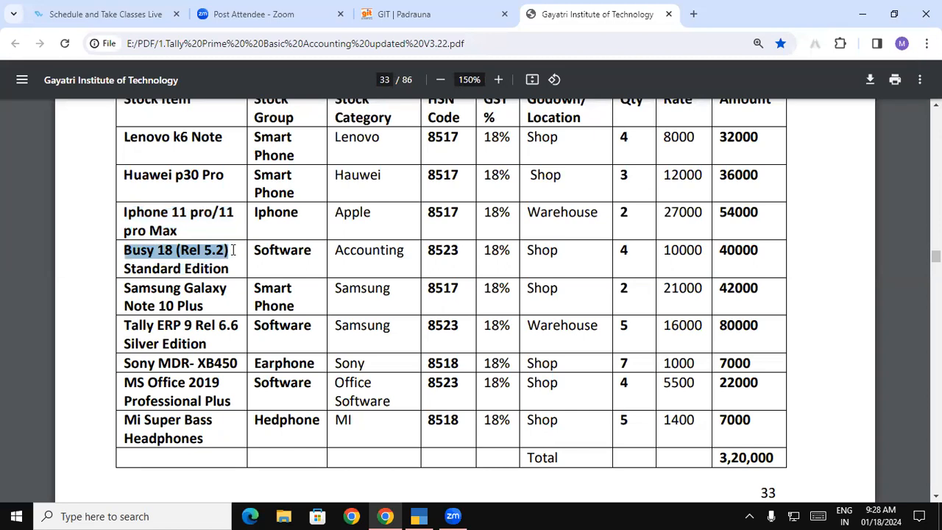
key("alt+Tab")
key("ctrl+alt+v")
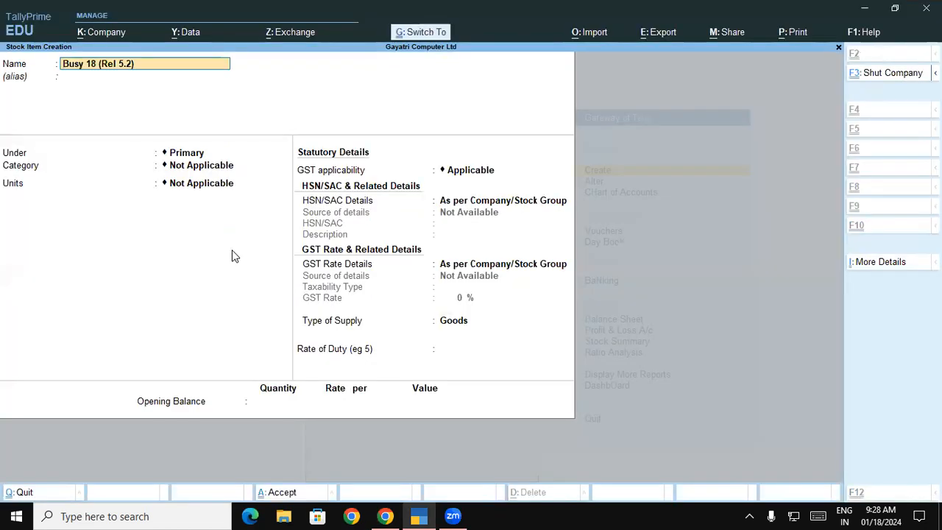
key("Return")
type("So")
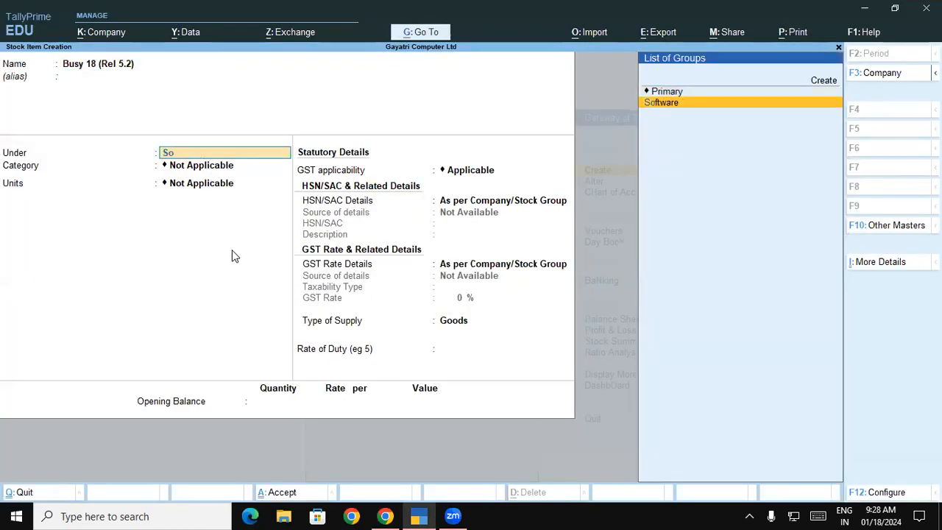
Assign the Busy 18 (Rel 5.2) stock item to the Software group and Accounting category, with Pcs as its unit.
key("Return")
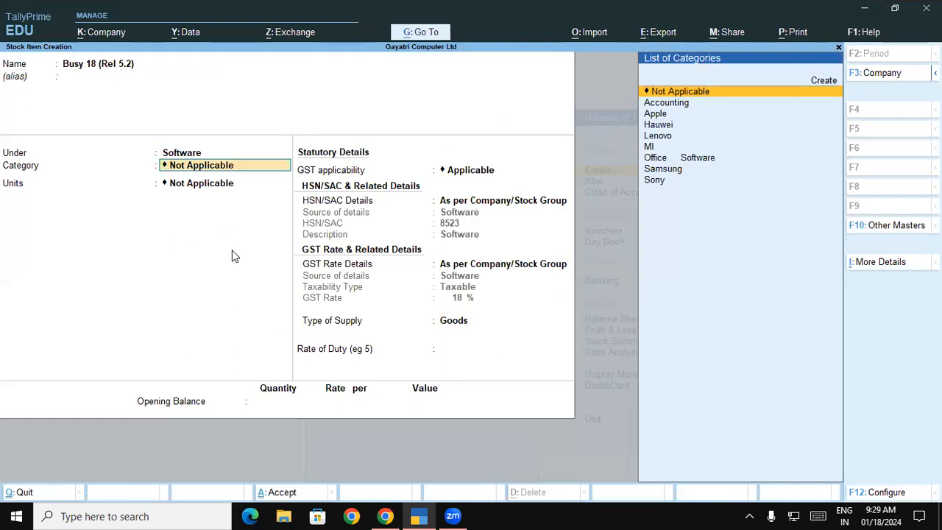
type("A")
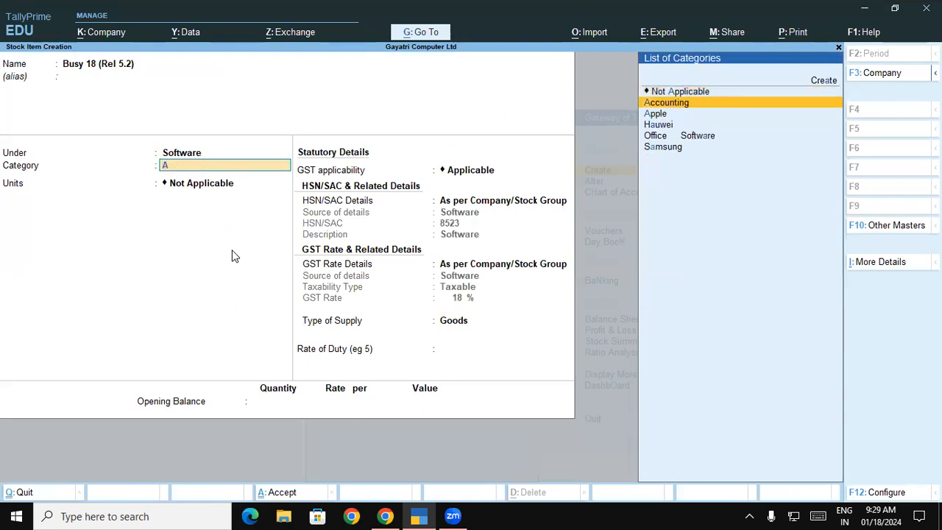
key("Return")
key("Down")
key("Down")
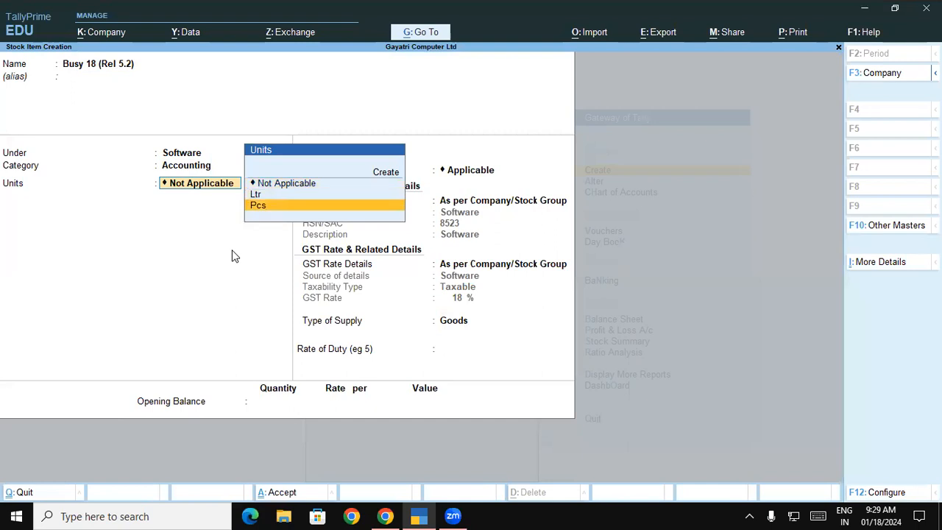
key("Return")
Accept the default statutory details for Busy 18 (Rel 5.2) and enter an opening balance quantity of 4.
key("Return")
key("Return")
key("Return")
key("Return")
key("Return")
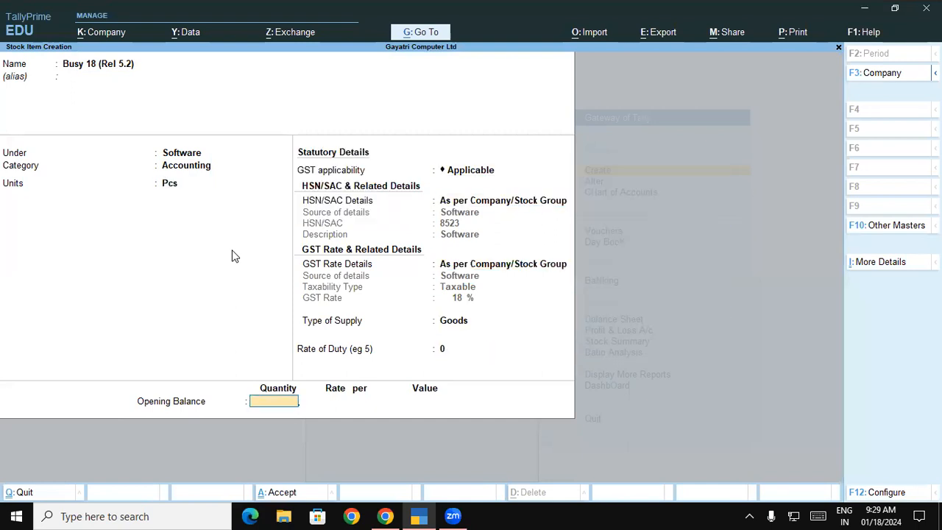
type("4")
key("Return")
Check the Busy 18 row in the PDF stock table and allocate the 4 Pcs to the Shop godown in TallyPrime.
key("alt+Tab")
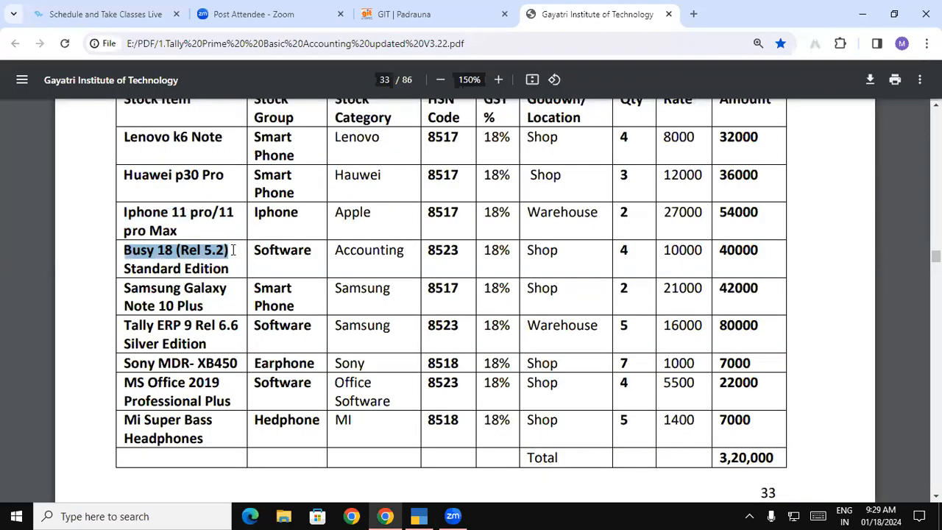
key("alt+Tab")
key("Return")
key("Return")
key("alt+Tab")
key("alt+Tab")
key("BackSpace")
key("BackSpace")
key("Up")
key("Return")
key("Return")
Set the Busy 18 allocation rate to 10,000 per Pcs and save the stock item.
type("1000")
key("Return")
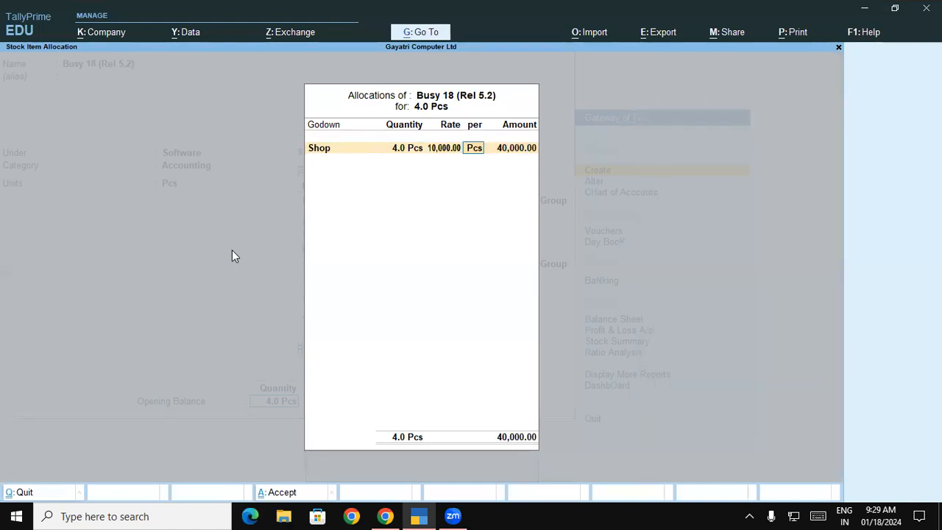
key("Return")
key("Return")
key("Return")
key("Return")
Copy "Samsung Galaxy Note 10 Plus" from the PDF stock table in Chrome and use it as the new stock item's name in TallyPrime.
key("alt+Tab")
left_click_drag(125, 287, 206, 307)
key("ctrl+c")
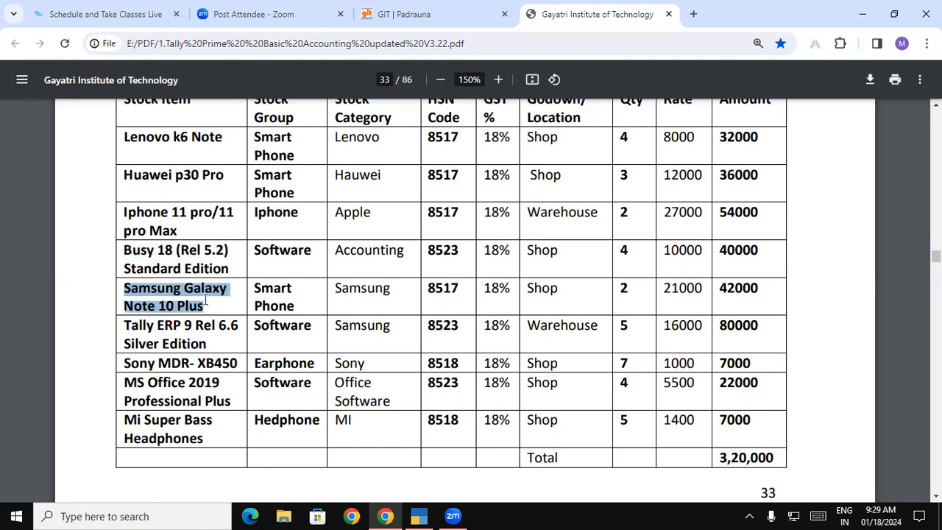
key("alt+Tab")
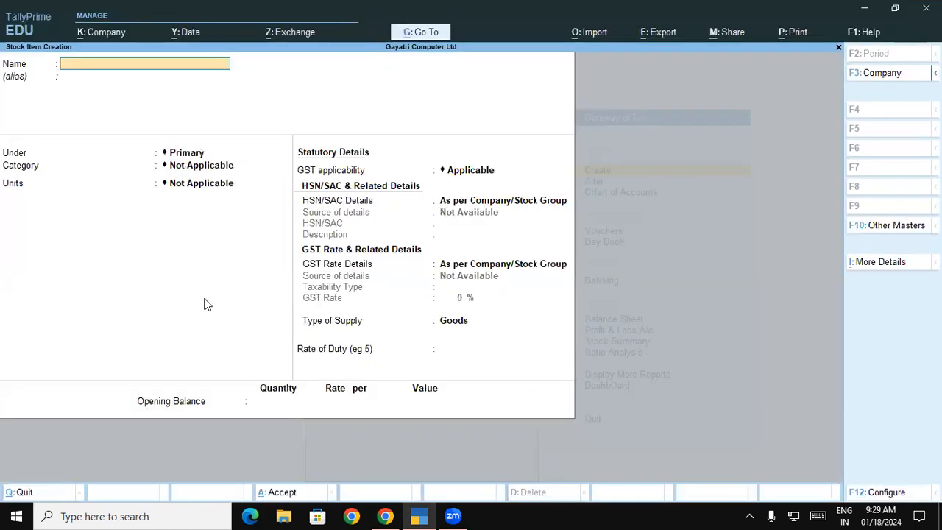
key("ctrl+v")
key("Return")
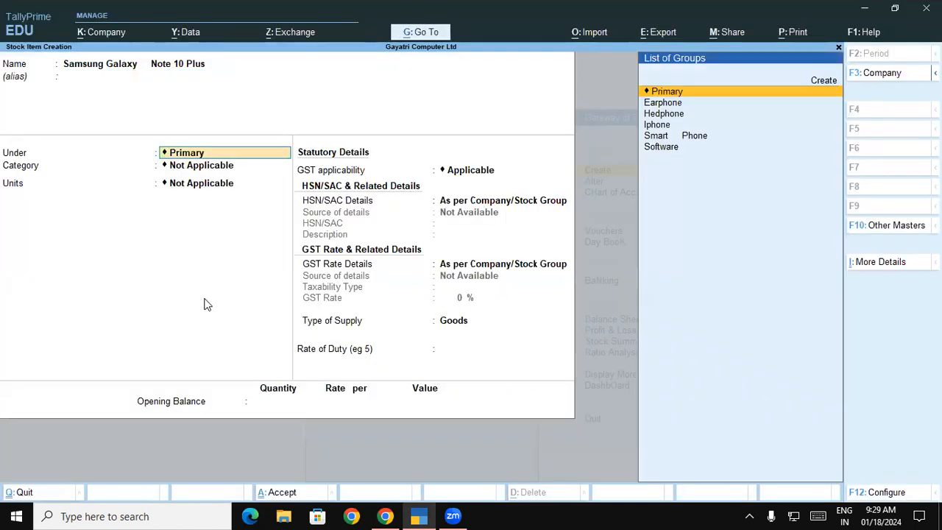
Assign the Samsung Galaxy Note 10 Plus to the Smart Phone group and Samsung category, with Pcs as its unit.
type("Sm")
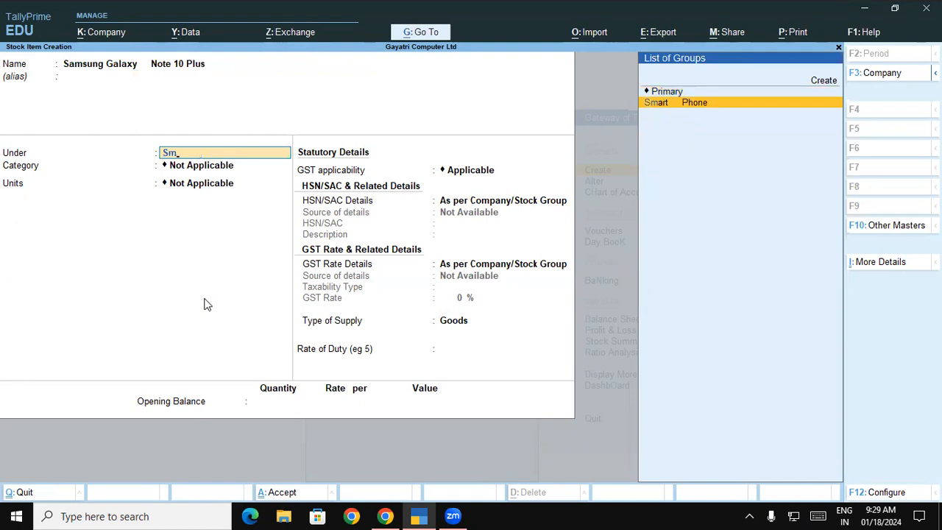
key("Return")
type("S")
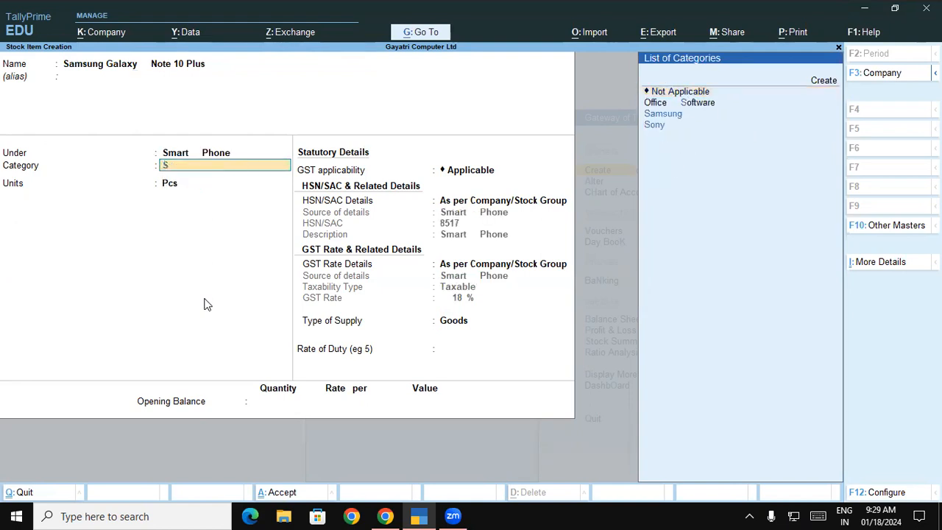
key("Down")
key("Down")
key("Up")
key("Return")
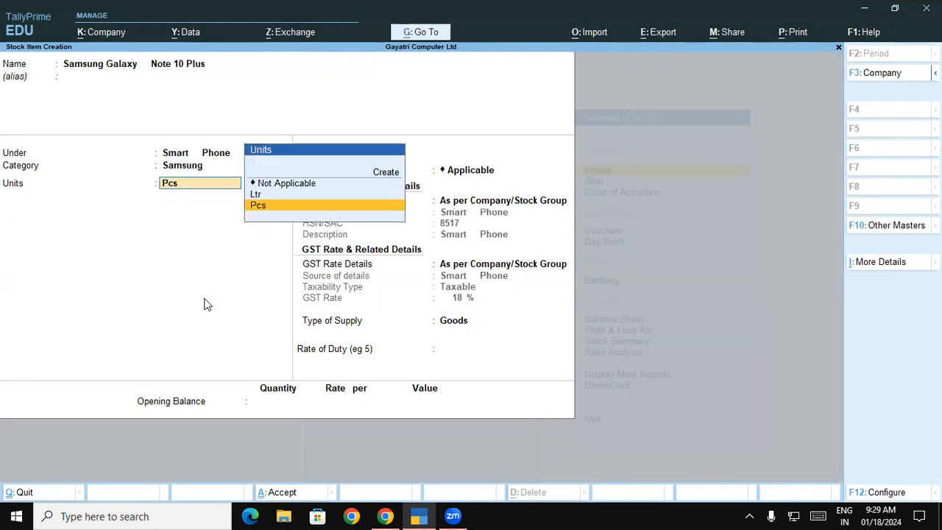
key("Return")
Keep the default statutory details for the Samsung Galaxy Note 10 Plus and enter an opening balance quantity of 2.
key("Return")
key("Return")
key("Return")
key("Return")
key("Return")
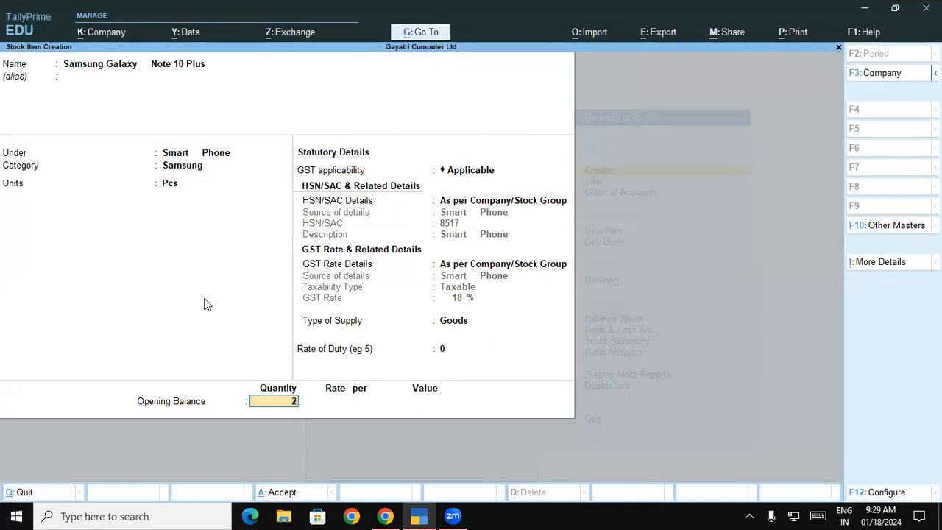
key("Return")
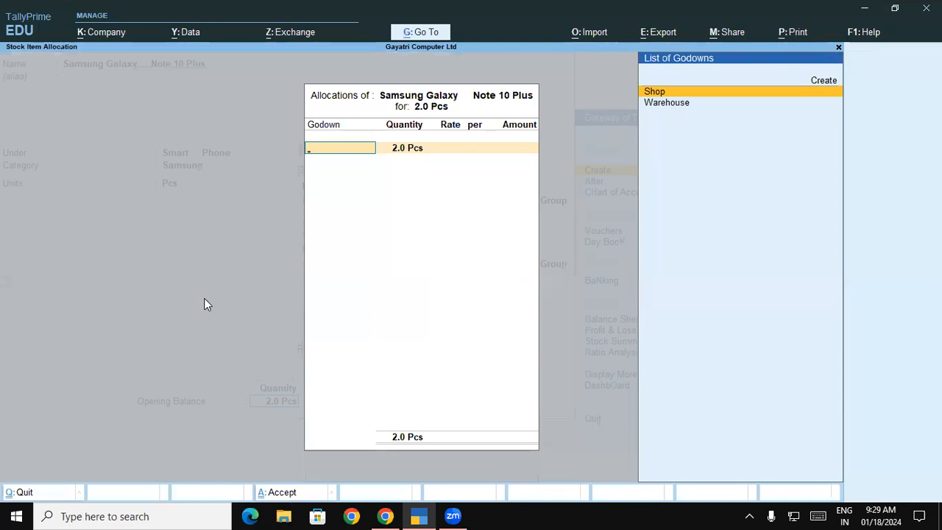
Allocate the 2 Pcs of Samsung Galaxy Note 10 Plus to the Shop godown at a rate of 21,000 and save the item.
key("Return")
key("Return")
type("21,000")
key("Return")
key("Return")
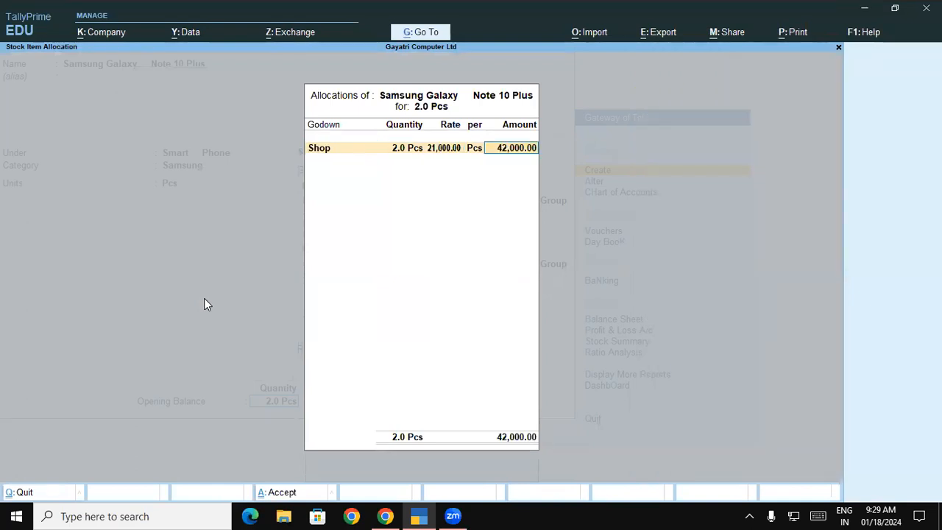
key("Return")
key("Return")
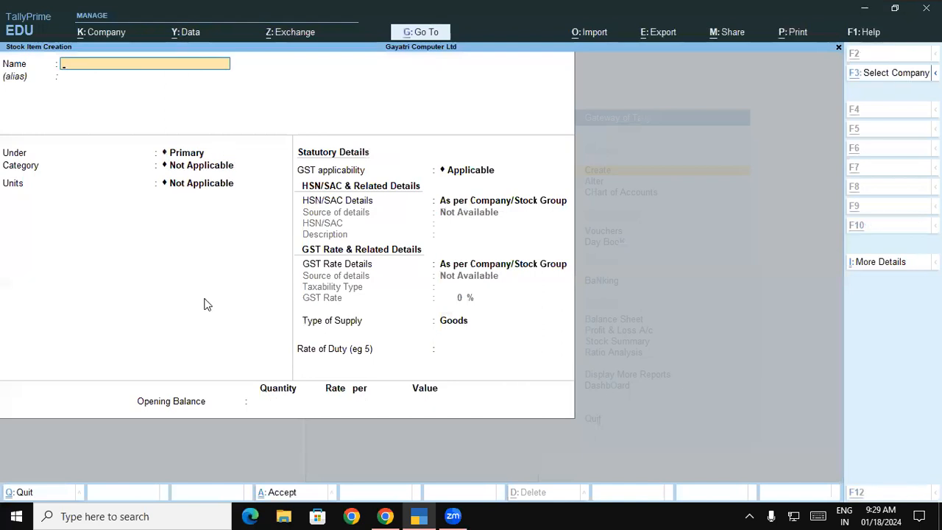
Copy "Tally ERP 9 Rel 6.6" from the PDF stock table in Chrome into the next stock item's name in TallyPrime.
key("alt+Tab")
left_click_drag(125, 325, 244, 327)
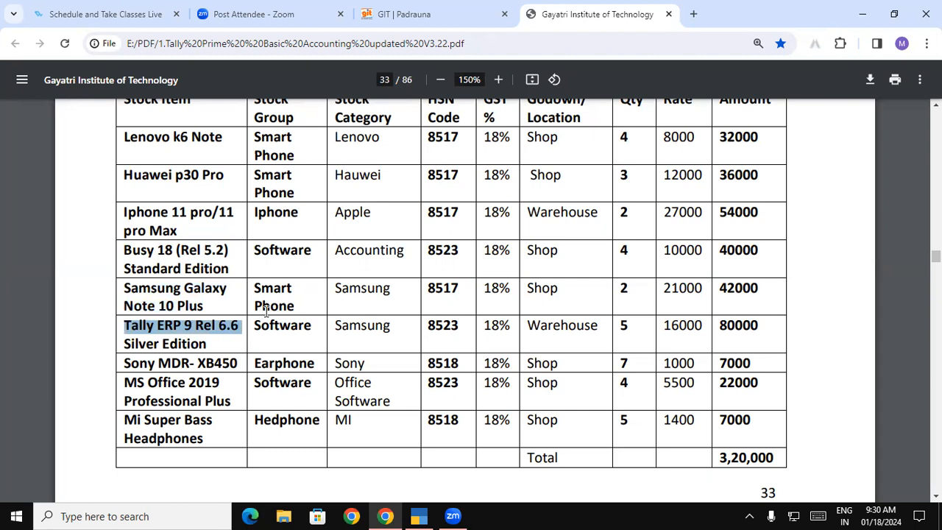
key("alt+Tab")
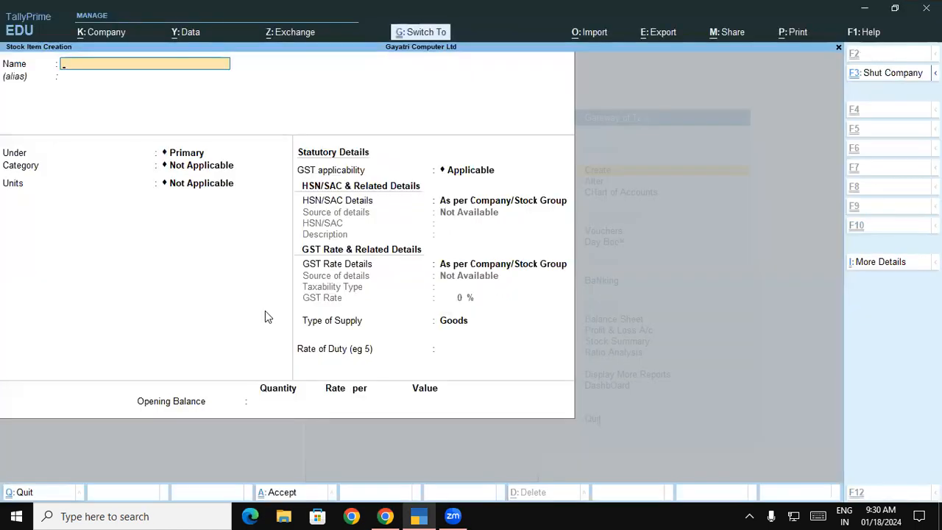
key("ctrl+alt+v")
key("Return")
Put Tally ERP 9 Rel 6.6 under the Software group and Accounting category, keeping Pcs as the unit.
type("so")
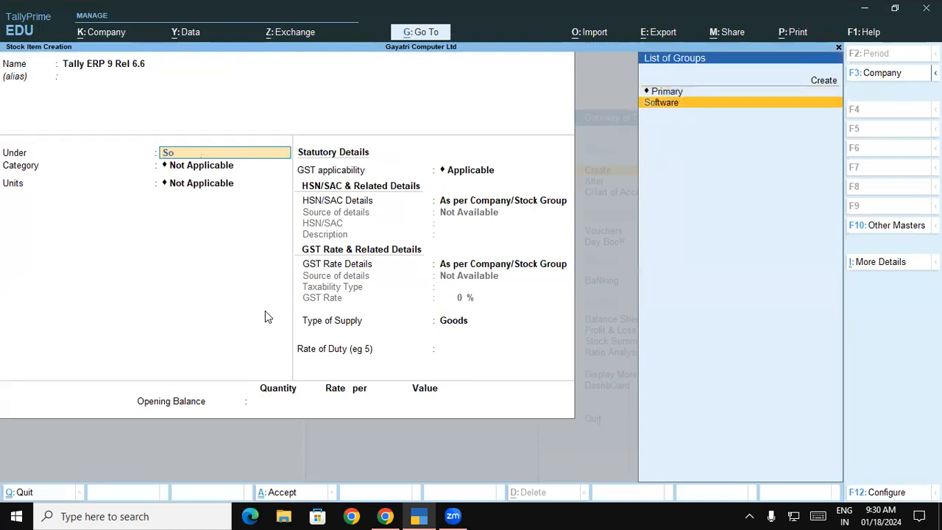
key("Return")
type("acc")
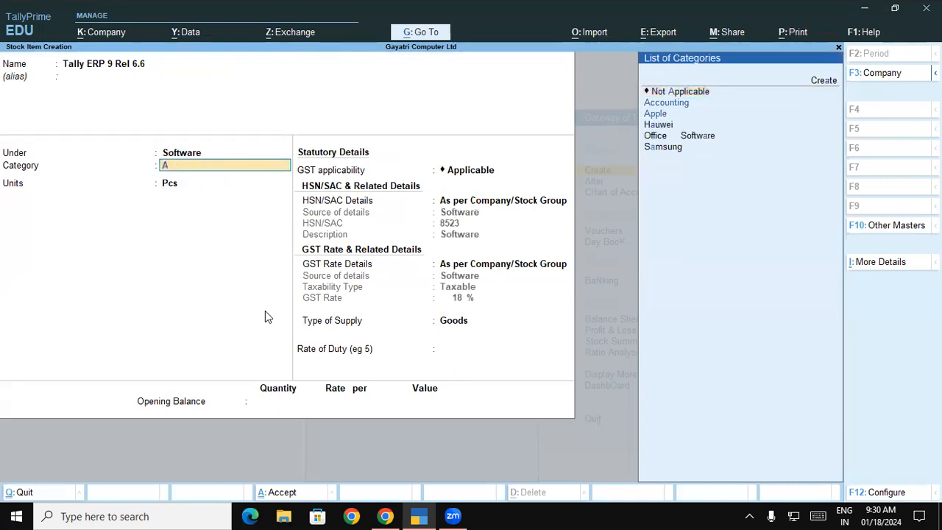
key("Return")
key("Return")
Accept the statutory defaults for Tally ERP 9 Rel 6.6 and enter its opening quantity of 5 from the PDF stock table.
key("Return")
key("Return")
key("Return")
key("Return")
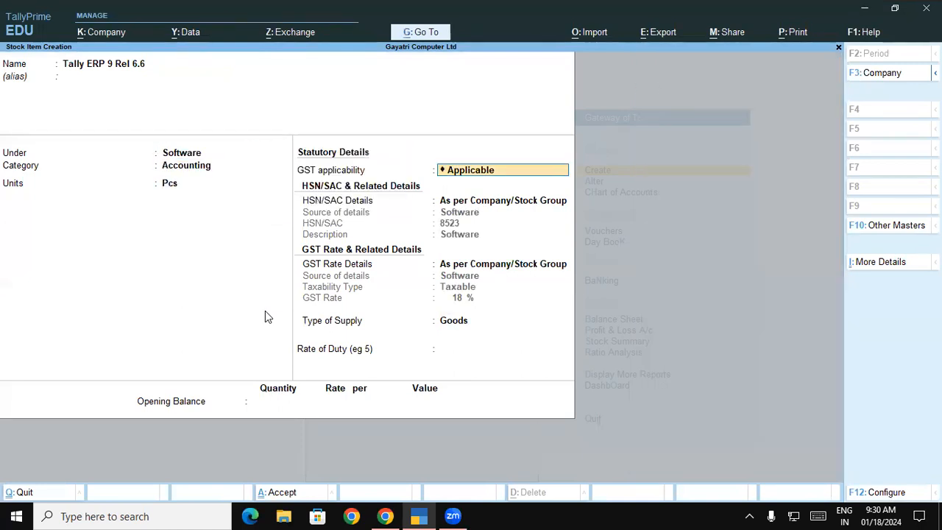
key("Return")
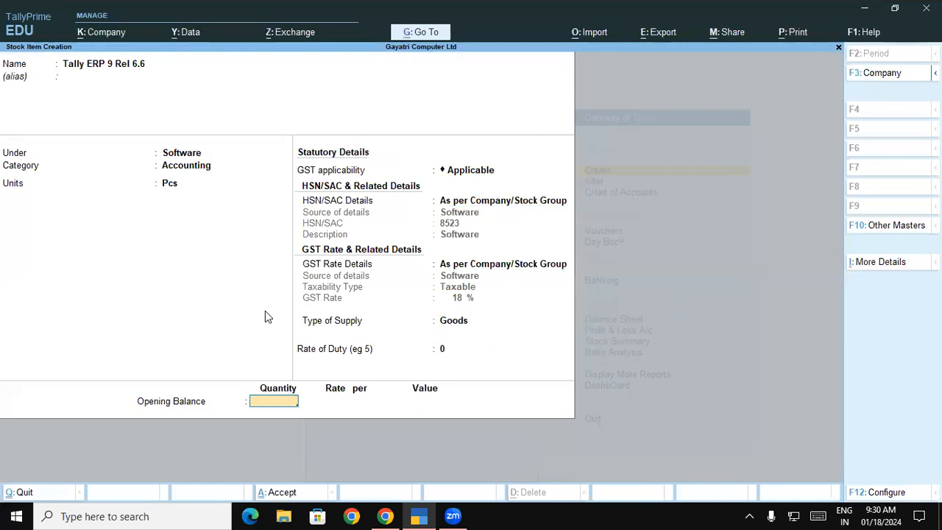
key("alt+Tab")
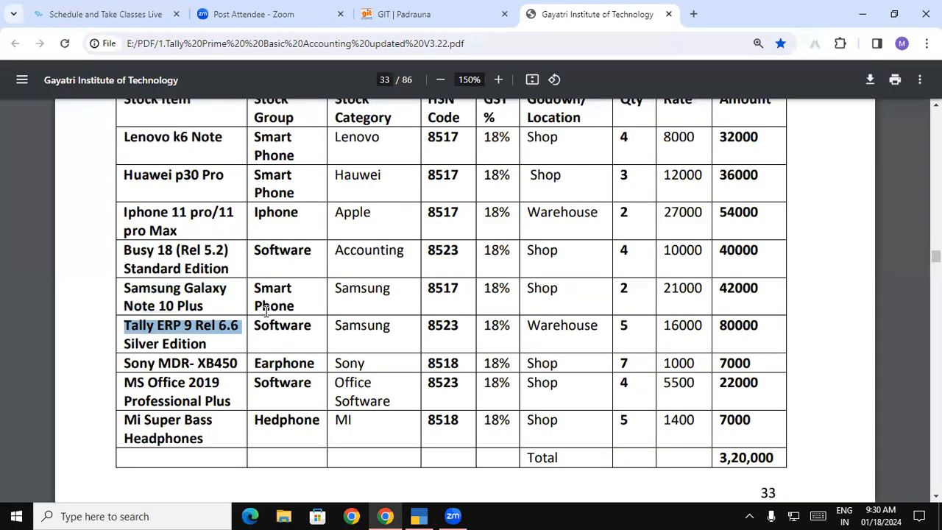
key("alt+Tab")
type("5")
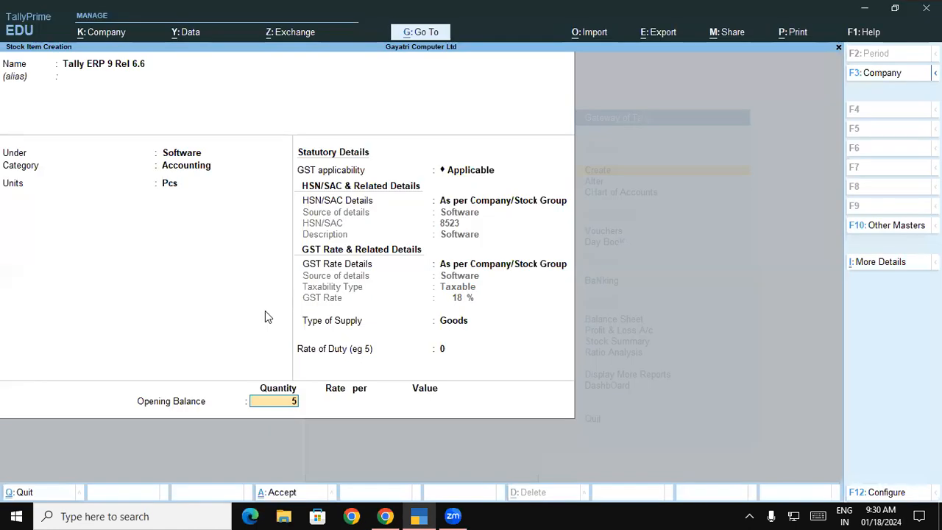
key("Return")
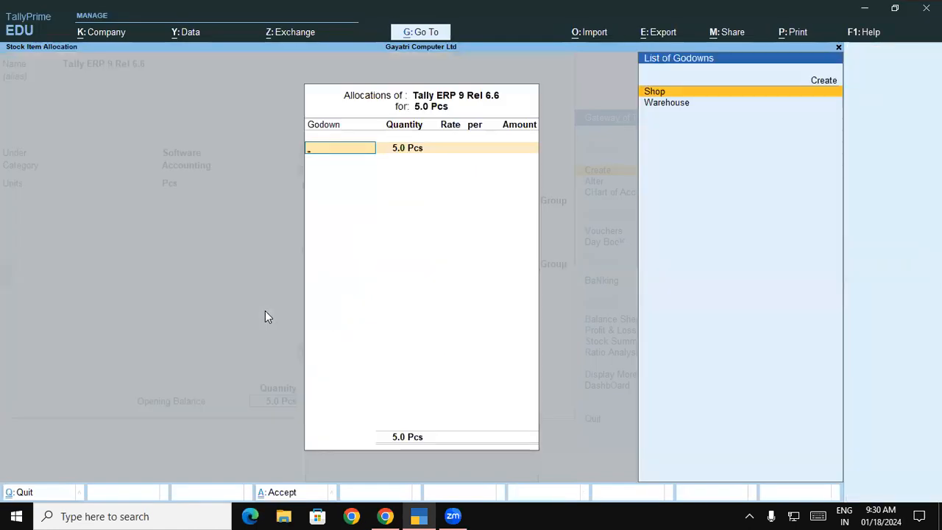
Allocate the 5 Pcs of Tally ERP 9 Rel 6.6 to the Warehouse godown at a rate of 16,000 and save the item.
key("Down")
key("Return")
type("16000")
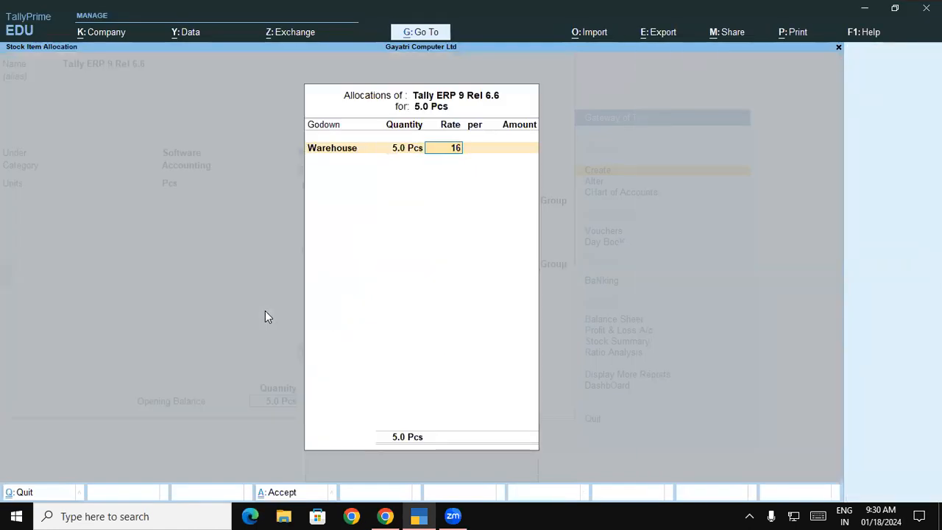
key("Return")
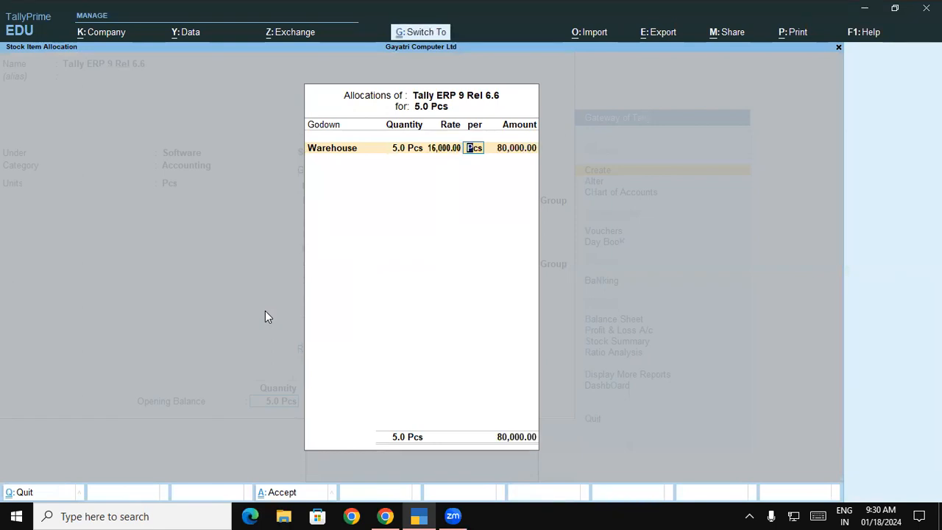
key("Return")
key("Return")
key("Return")
key("Return")
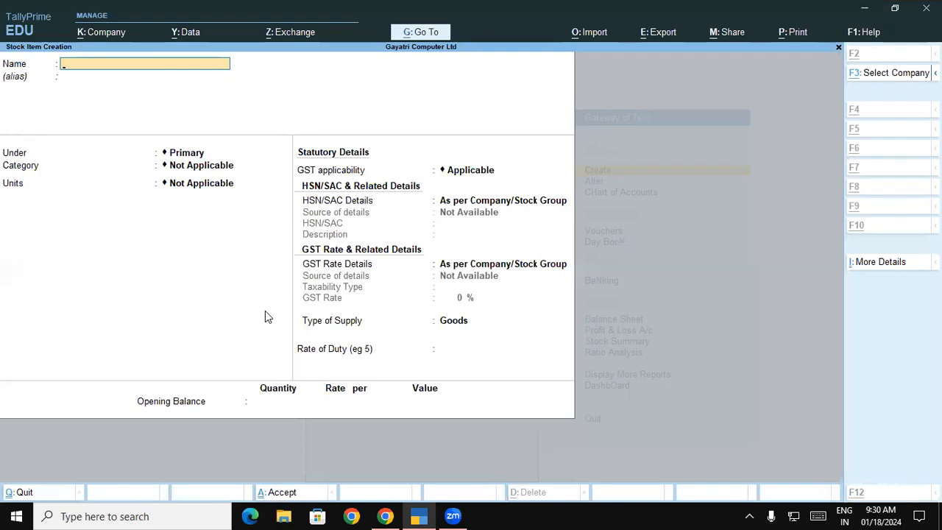
Copy "Sony MDR- XB450" from the PDF stock table in Chrome and enter it as the new stock item's name in TallyPrime.
key("alt+Tab")
left_click_drag(124, 362, 238, 361)
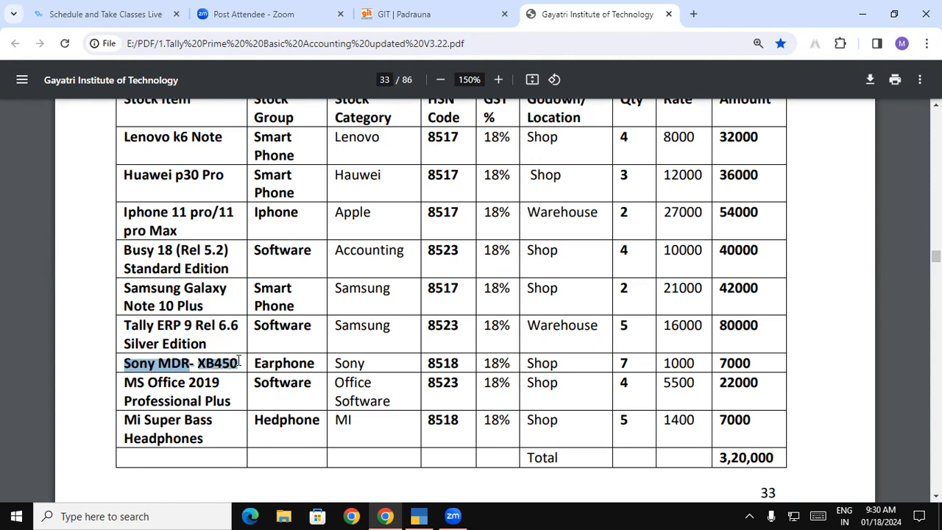
key("ctrl+c")
key("alt+Tab")
key("ctrl+alt+v")
key("Return")
key("Return")
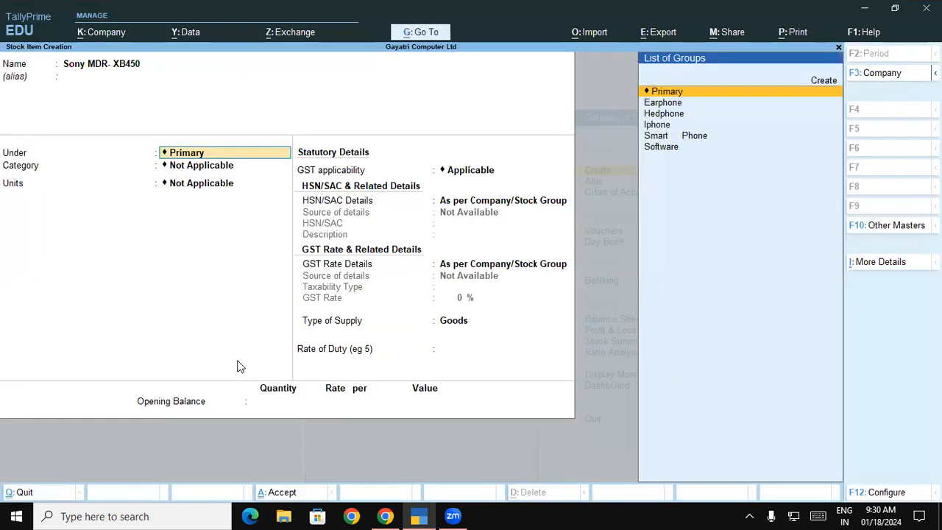
Assign the Sony MDR- XB450 to the Earphone group and Sony category, with Pcs as its unit.
type("E")
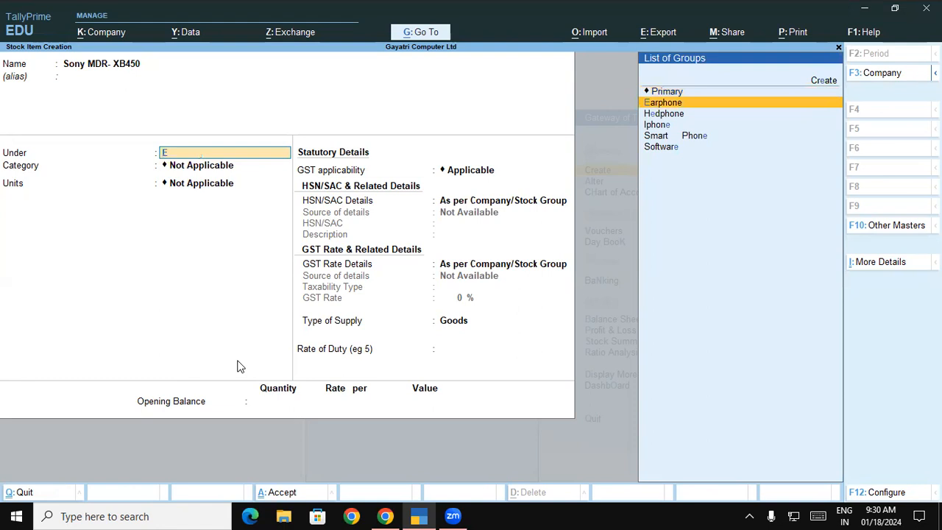
key("Return")
type("So")
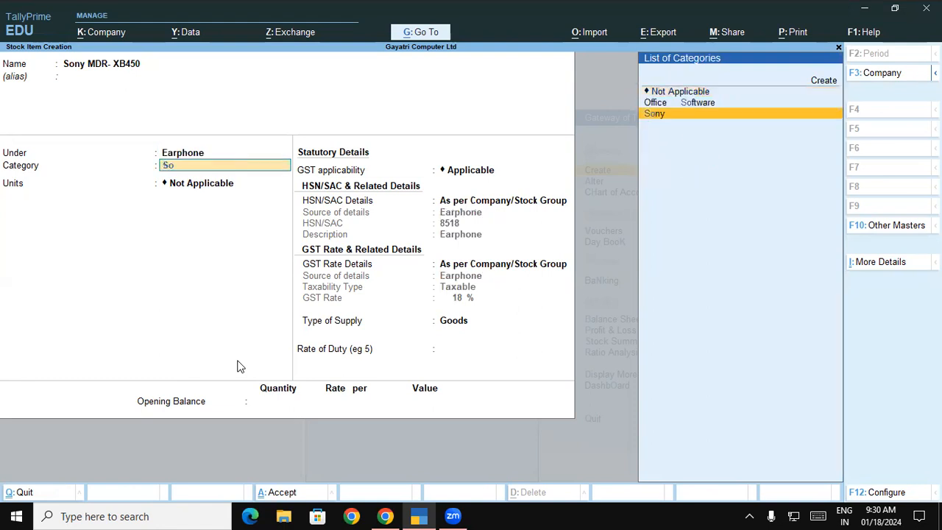
key("Return")
key("Down")
key("Down")
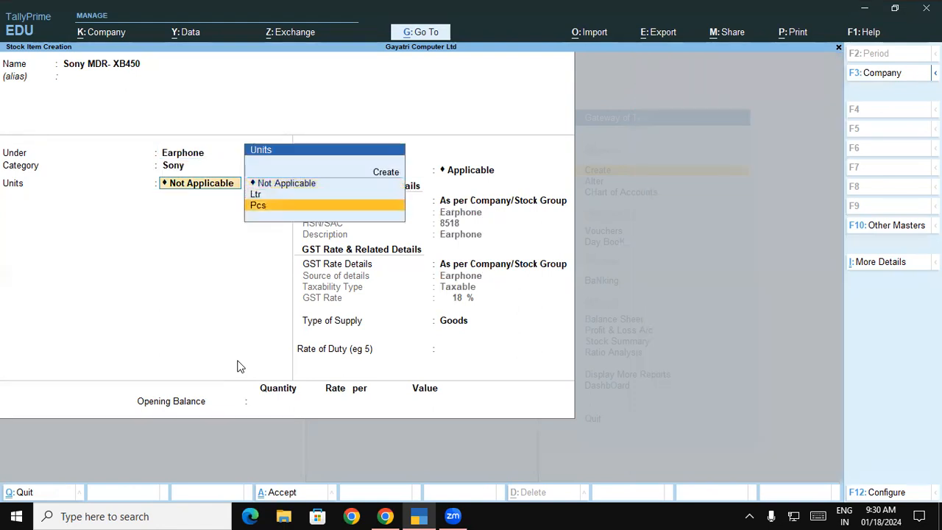
key("Return")
Keep the default statutory details for the Sony MDR- XB450 and enter an opening balance quantity of 7.
key("Return")
key("Return")
key("Return")
key("Return")
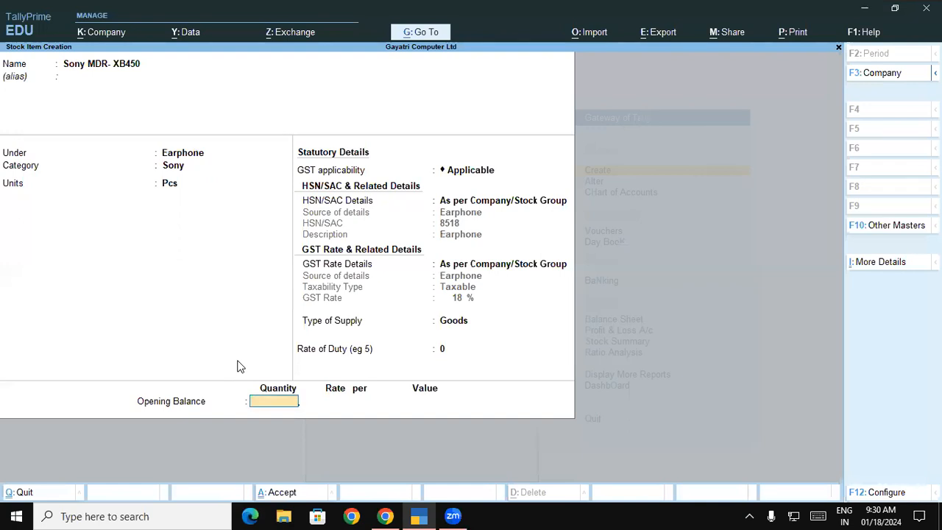
type("7")
key("Return")
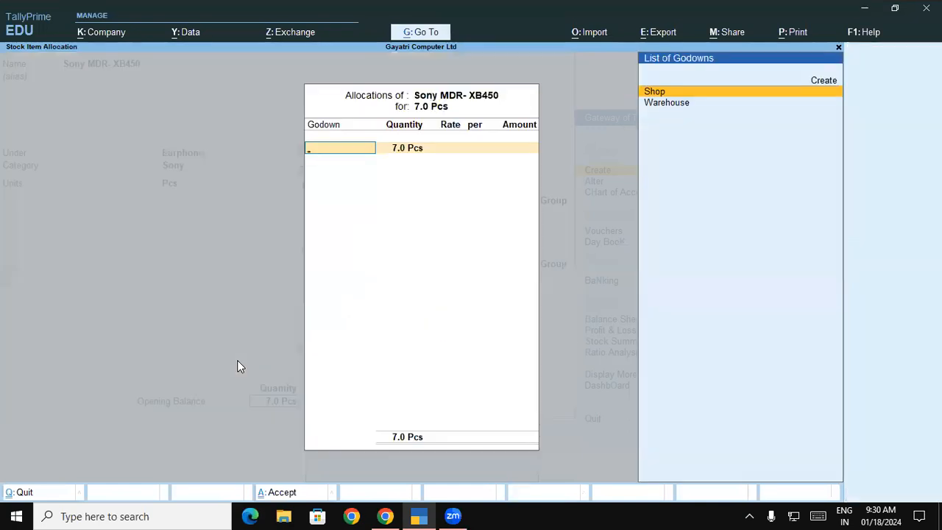
Allocate the 7 Pcs of Sony MDR- XB450 to the Shop godown at a rate of 1,000 and save the item.
key("alt+Tab")
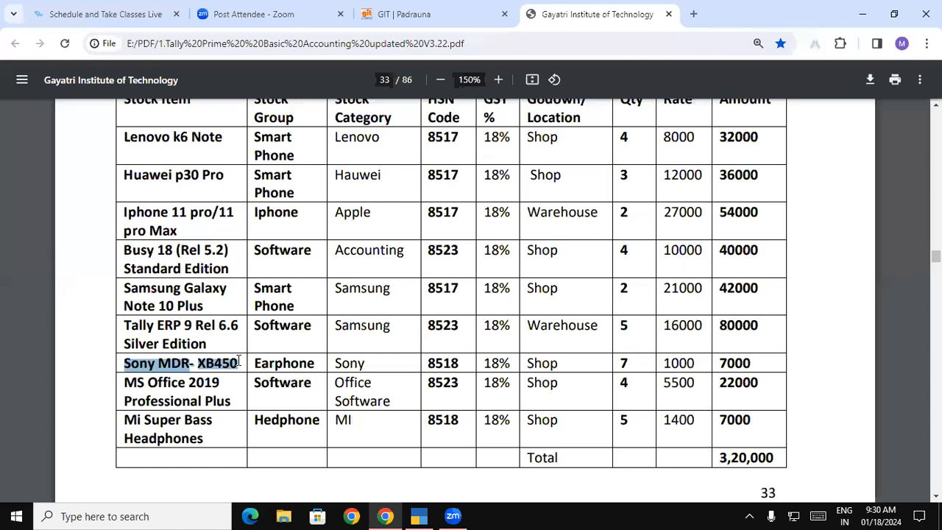
key("alt+Tab")
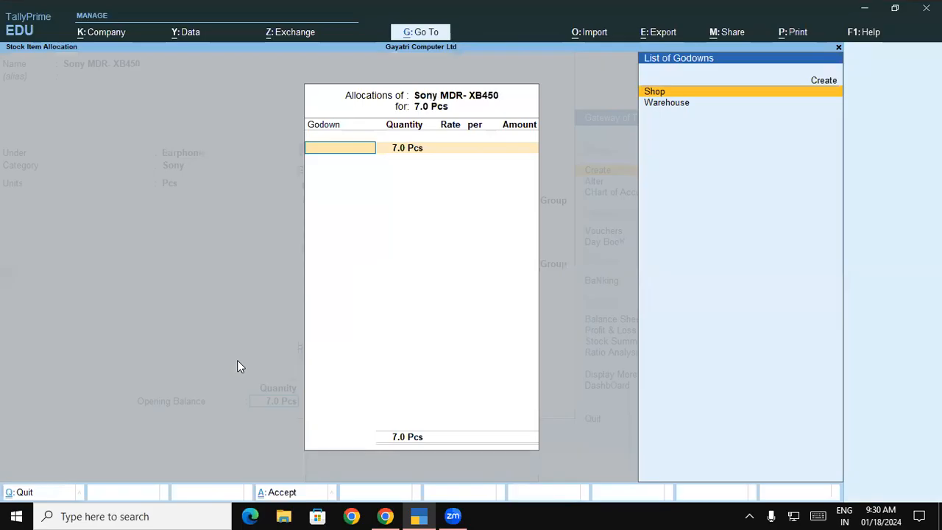
key("Return")
key("Return")
type("1000")
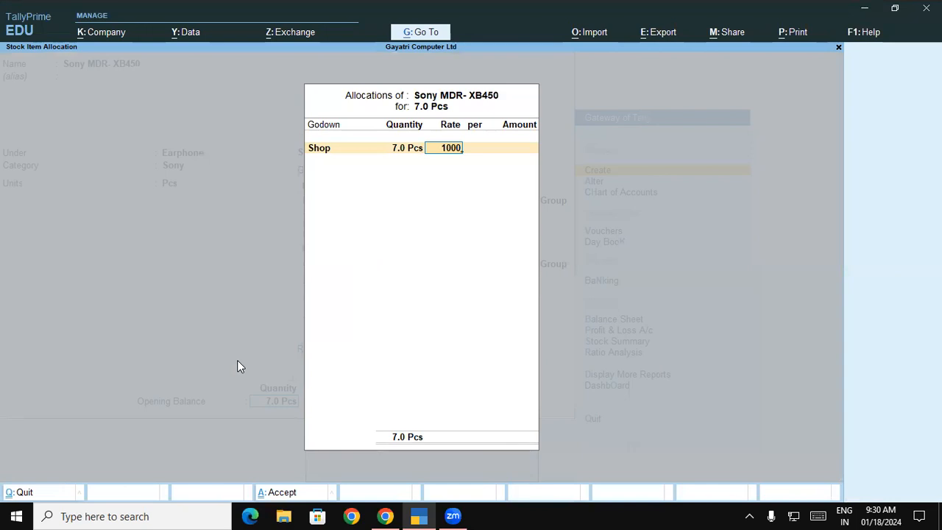
key("Return")
key("Return")
key("Return")
key("Return")
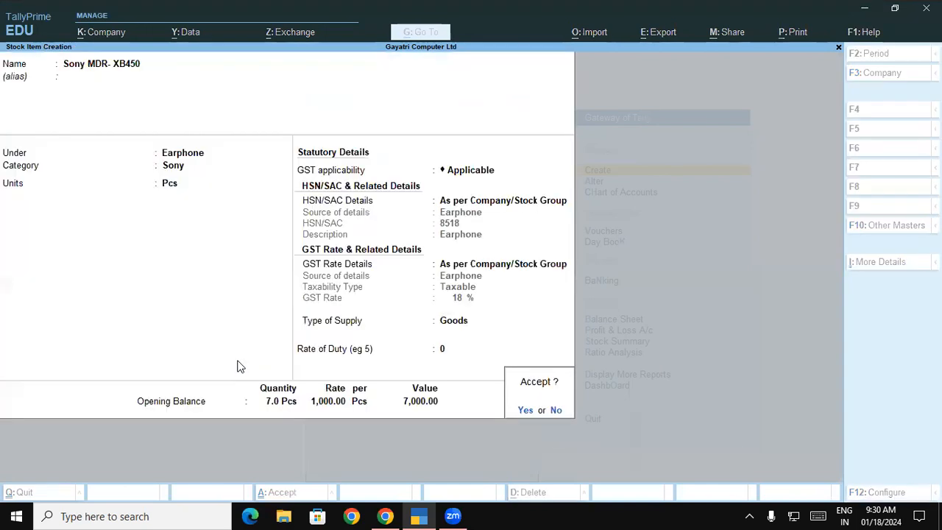
key("Return")
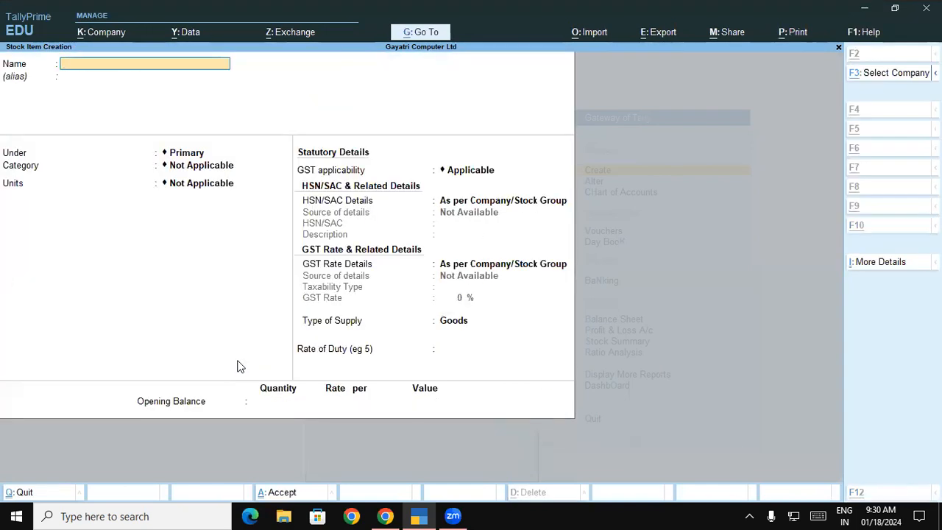
Copy "MS Office 2019" from the PDF stock table in Chrome and enter it as the new stock item's name in TallyPrime.
key("alt+Tab")
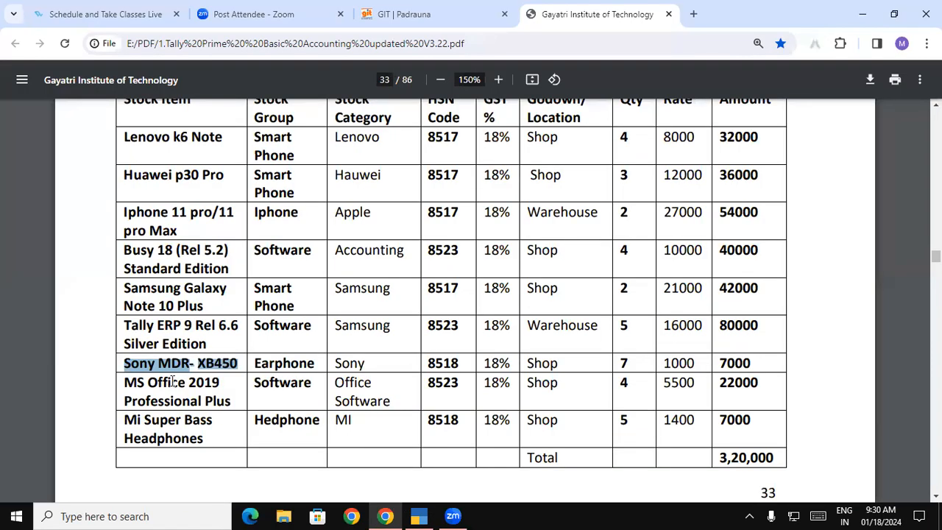
left_click_drag(124, 381, 219, 378)
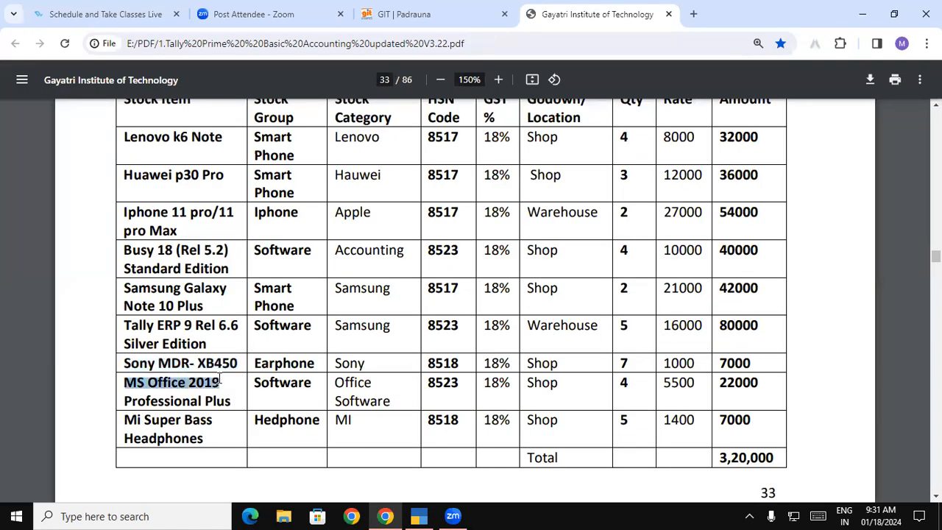
key("ctrl+c")
key("alt+Tab")
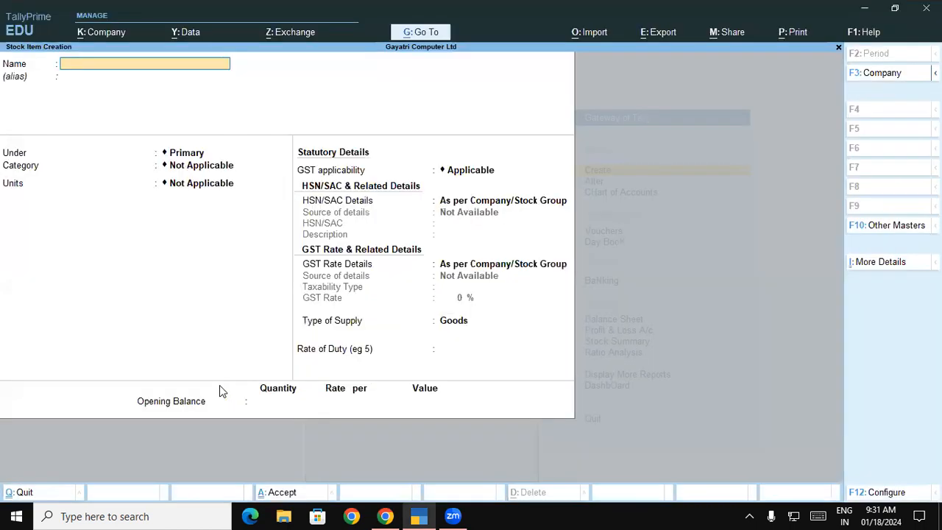
key("ctrl+alt+v")
key("Return")
key("Return")
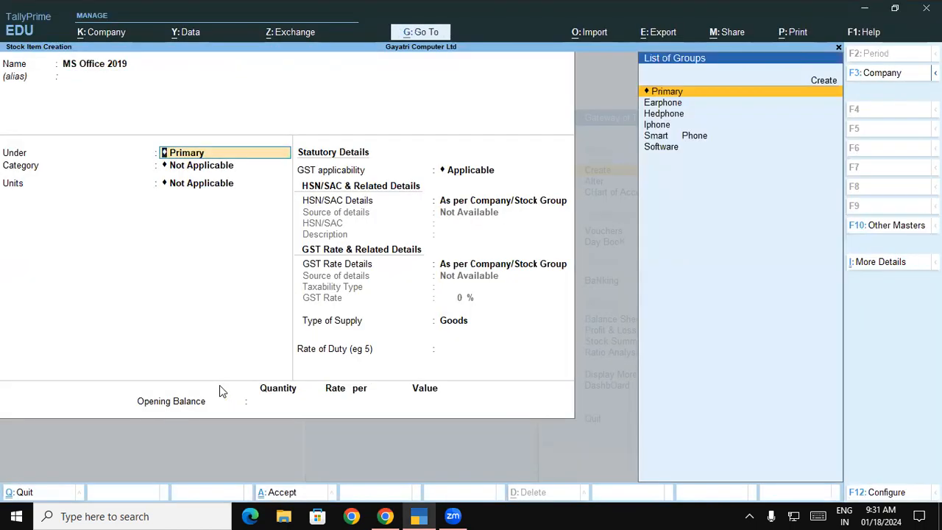
Assign MS Office 2019 to the Software group and Office Software category, with Pcs as its unit.
type("So")
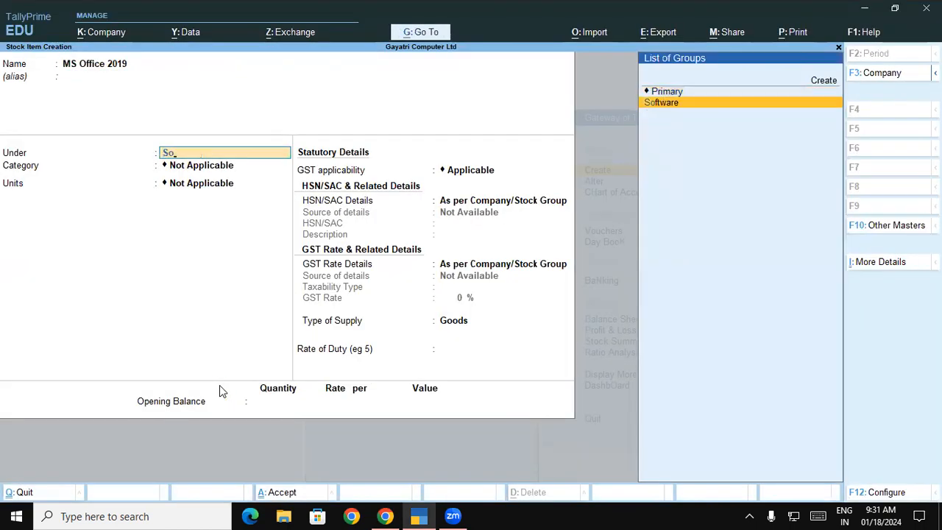
key("Return")
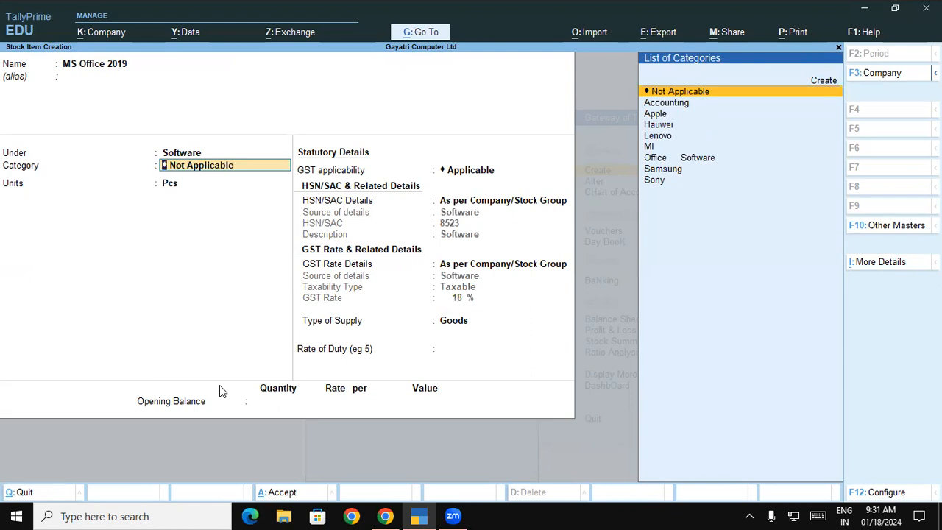
type("O")
key("Return")
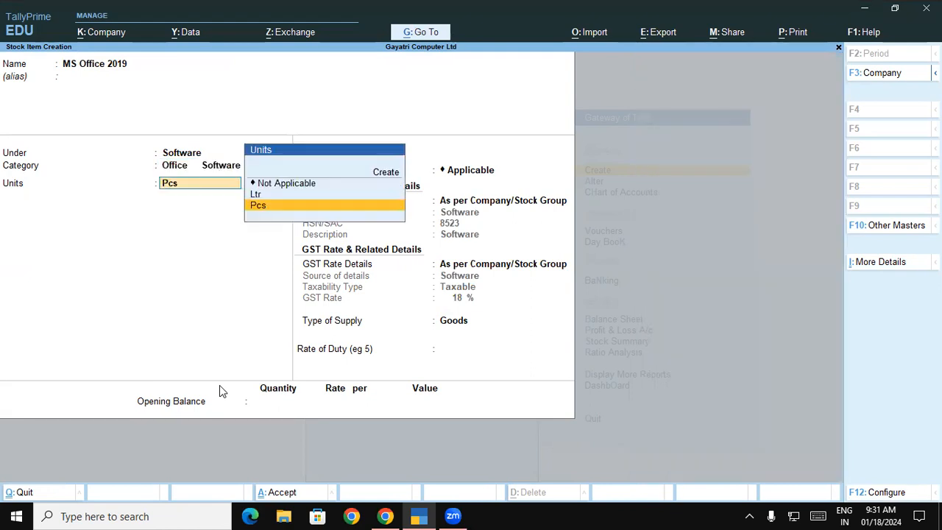
key("Return")
Keep the default statutory details for MS Office 2019 and enter an opening balance quantity of 4, consulting the PDF table in Chrome.
key("Return")
key("Return")
key("Return")
key("Return")
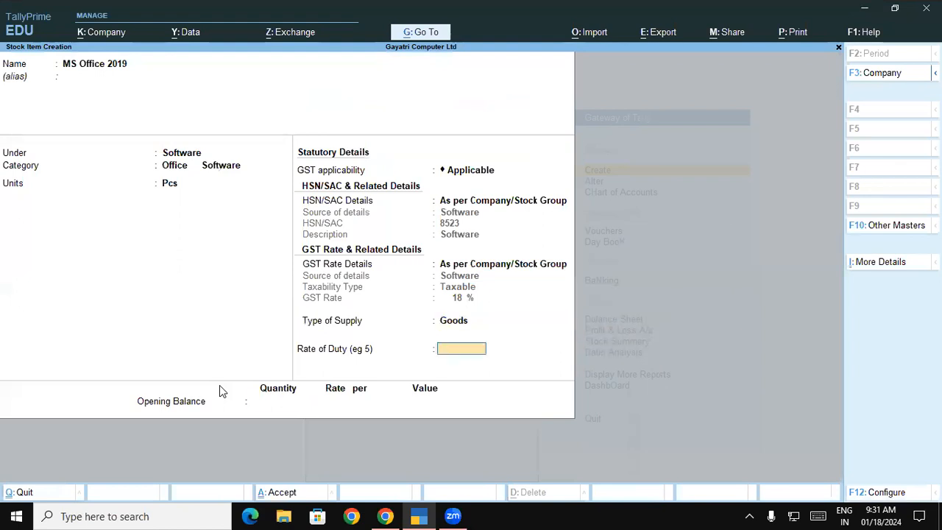
key("Return")
key("alt+Tab")
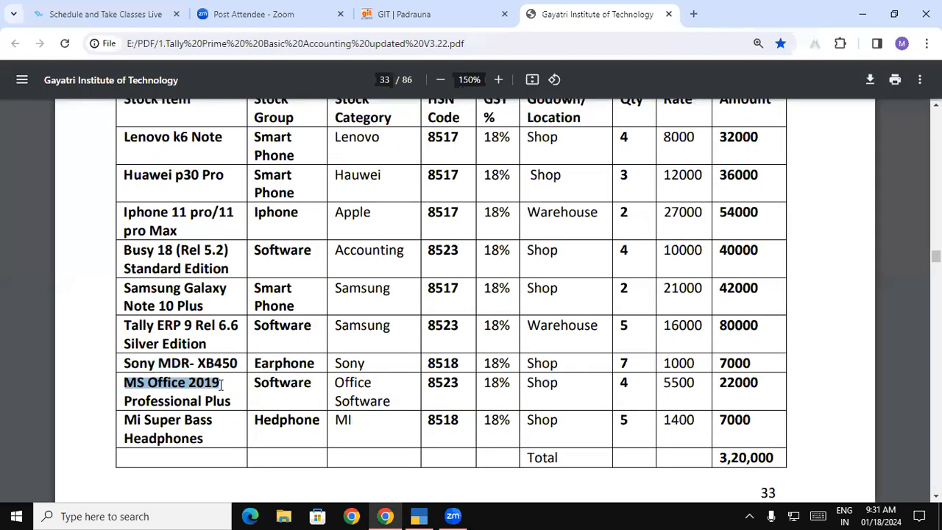
key("alt+Tab")
type("4")
key("Return")
key("Return")
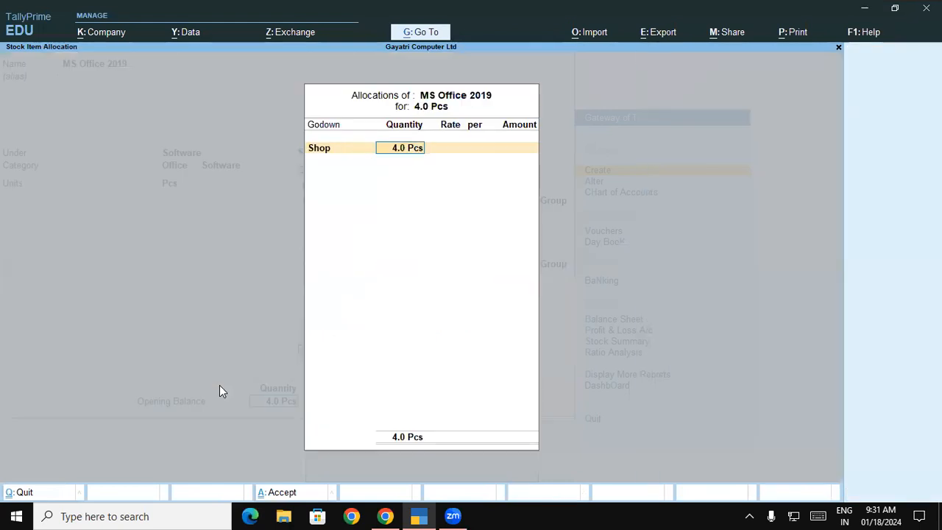
type("5,500")
key("Return")
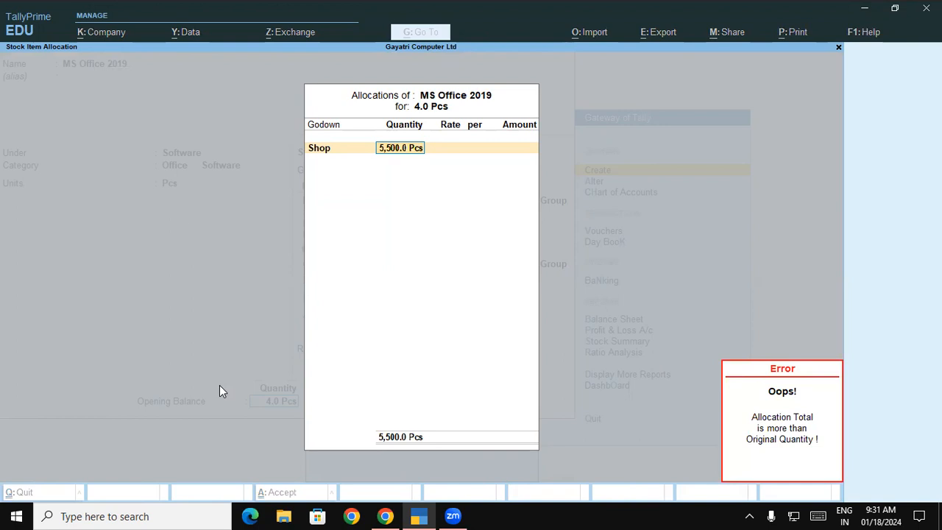
key("BackSpace")
key("BackSpace")
key("BackSpace")
key("Return")
key("Return")
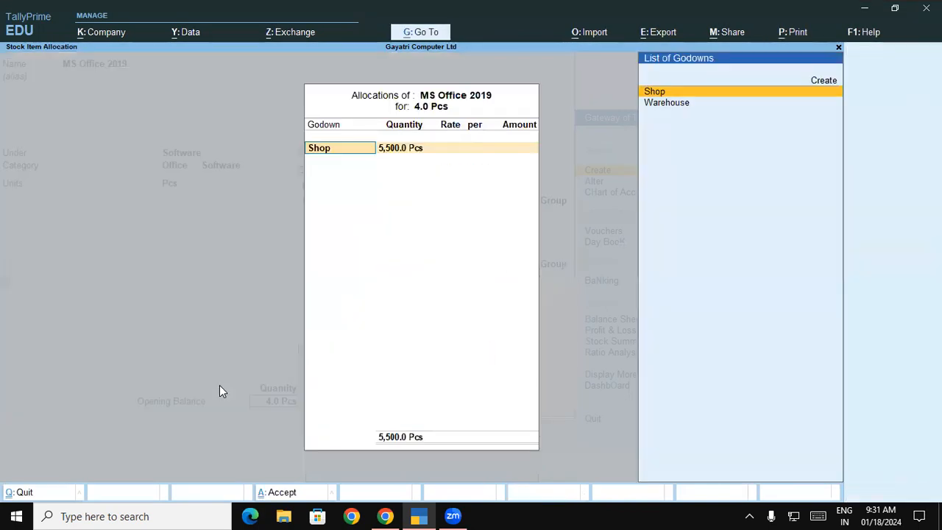
Allocate 4 Pcs of MS Office 2019 to the Shop godown at a rate of 5,500 and save the item.
key("Return")
type("4")
key("Return")
type("5500")
key("Return")
key("Return")
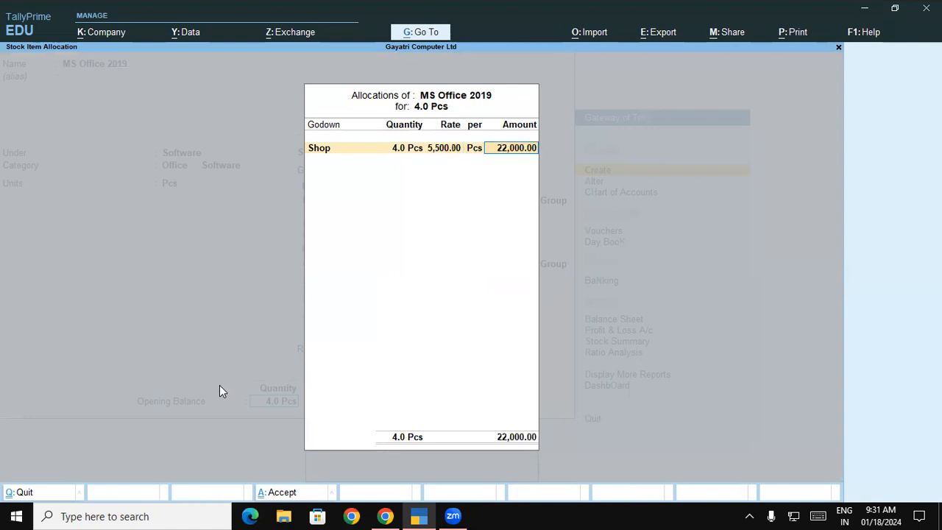
key("Return")
key("Return")
key("Return")
Copy "Mi Super Bass" from the PDF stock table in Chrome and enter it as the new stock item's name in TallyPrime.
key("alt+Tab")
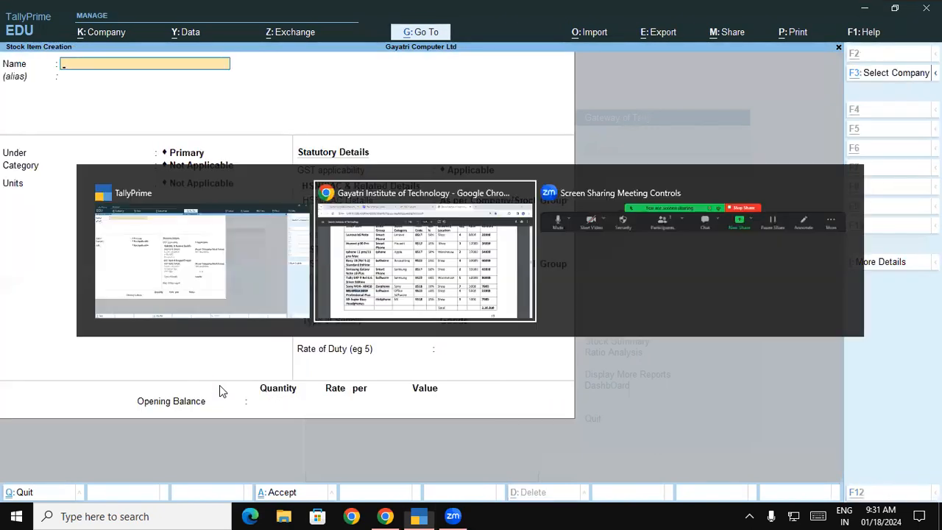
left_click_drag(124, 420, 253, 414)
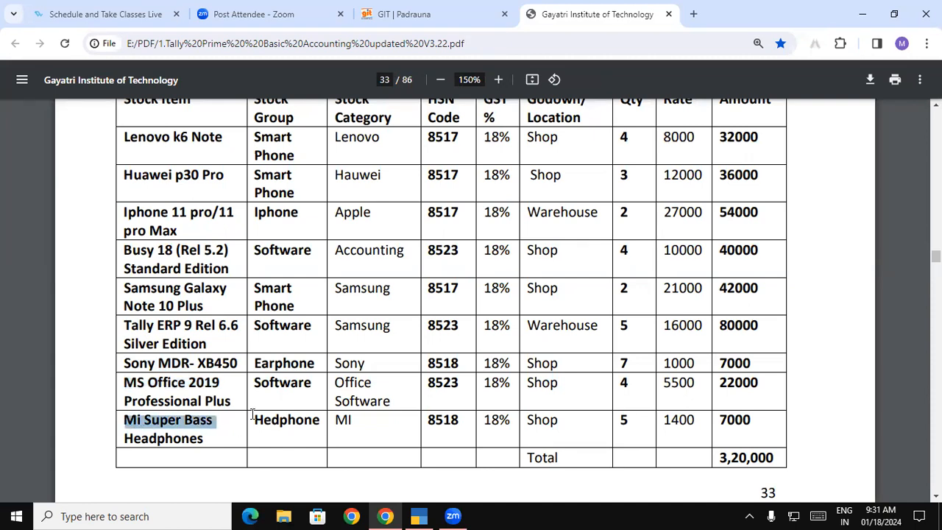
key("alt+Tab")
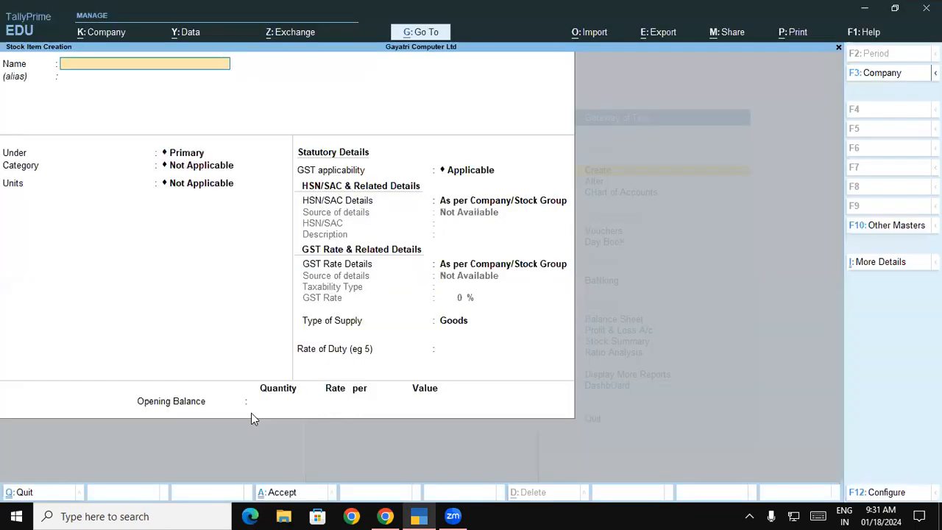
key("ctrl+alt+v")
key("Return")
key("Return")
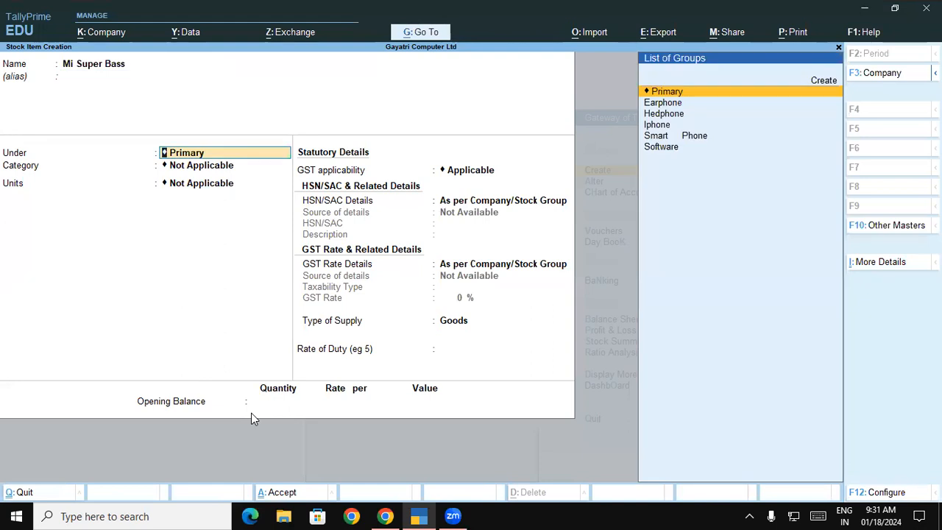
Assign Mi Super Bass to the Hedphone group and MI category, with Pcs as its unit.
type("He")
key("Return")
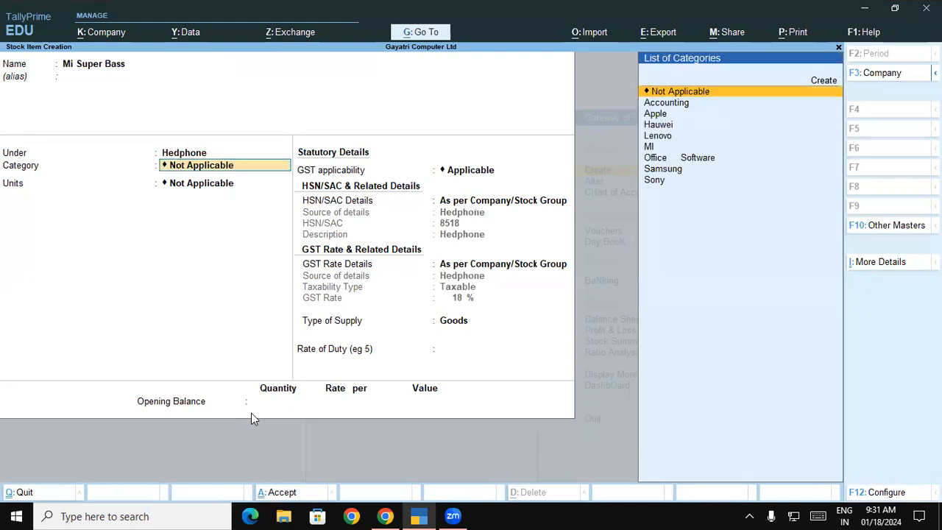
type("MI")
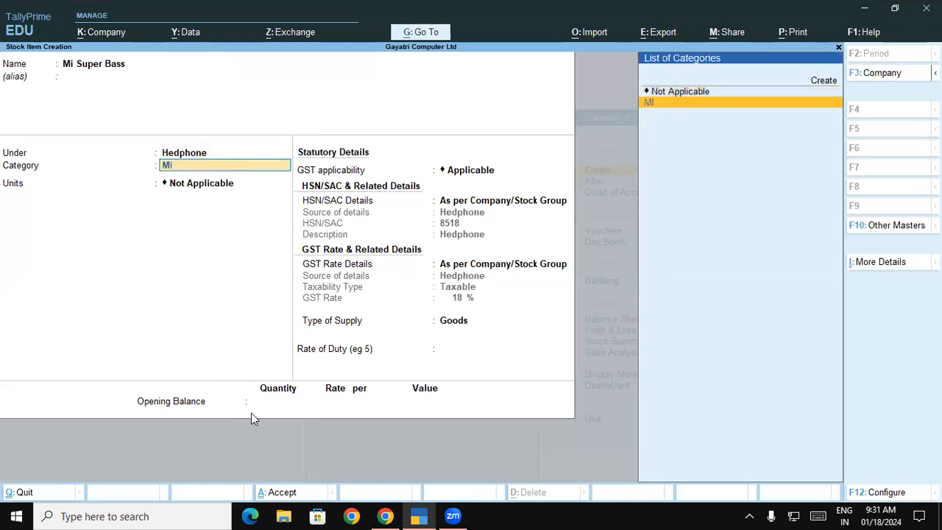
key("Return")
key("Down")
key("Down")
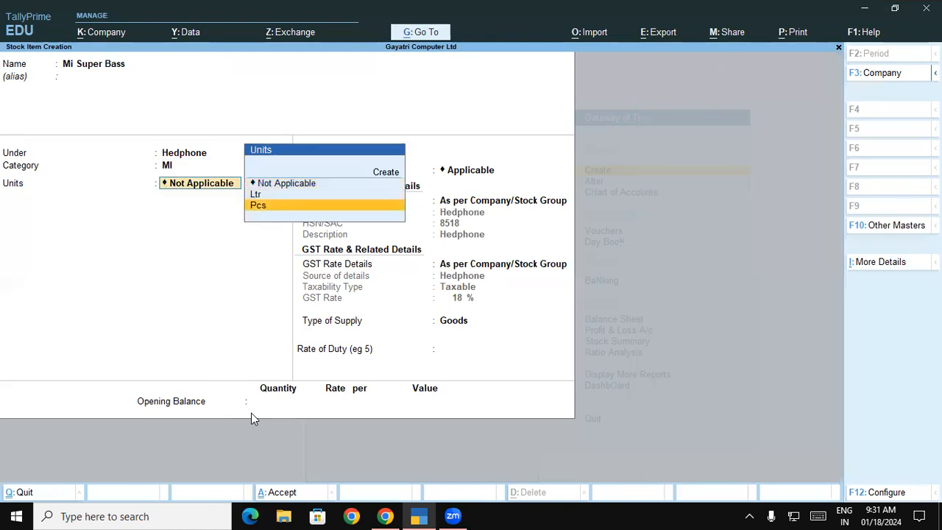
key("Return")
Keep the default statutory details for Mi Super Bass and enter an opening balance quantity of 5.
key("Return")
key("Return")
key("Return")
key("Return")
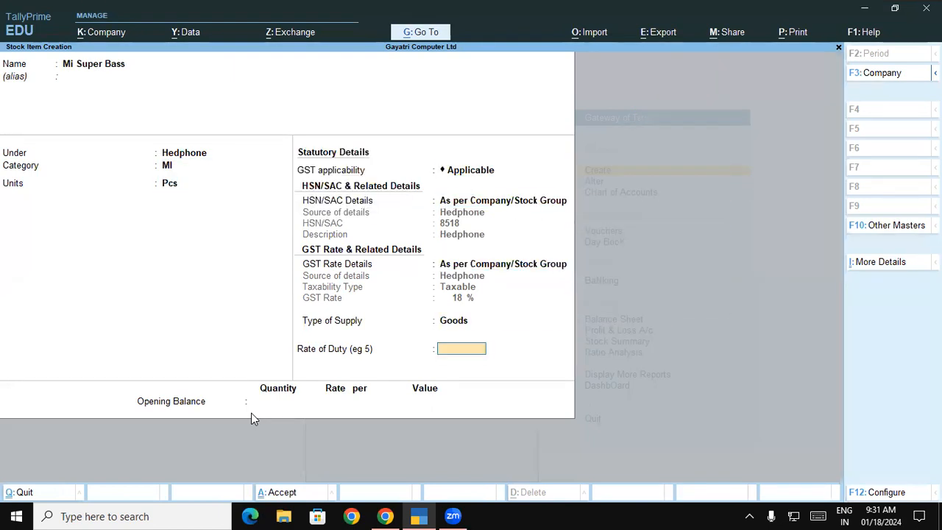
key("Return")
type("5")
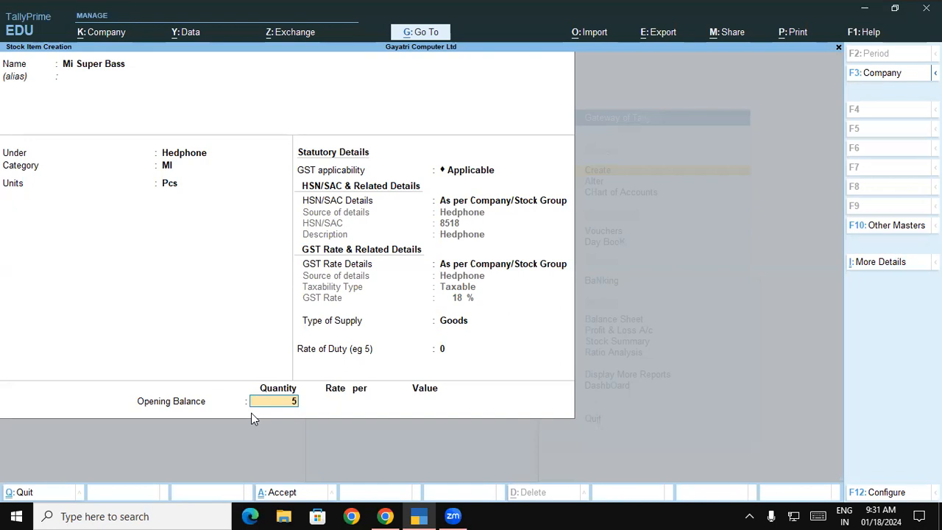
key("Return")
Check the Mi Super Bass row in the Chrome PDF, allocate its 5 Pcs to the Shop godown at 1,400 in TallyPrime, and save the item.
key("alt+Tab")
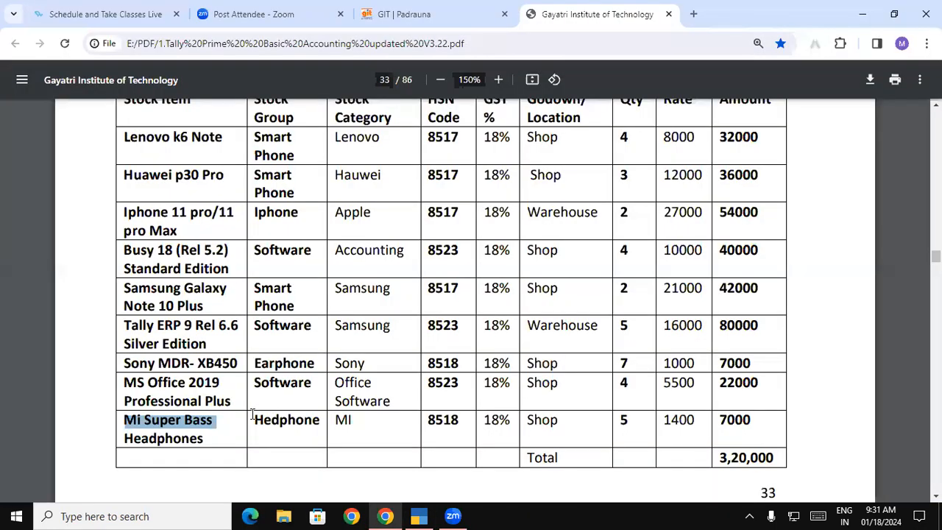
key("alt+Tab")
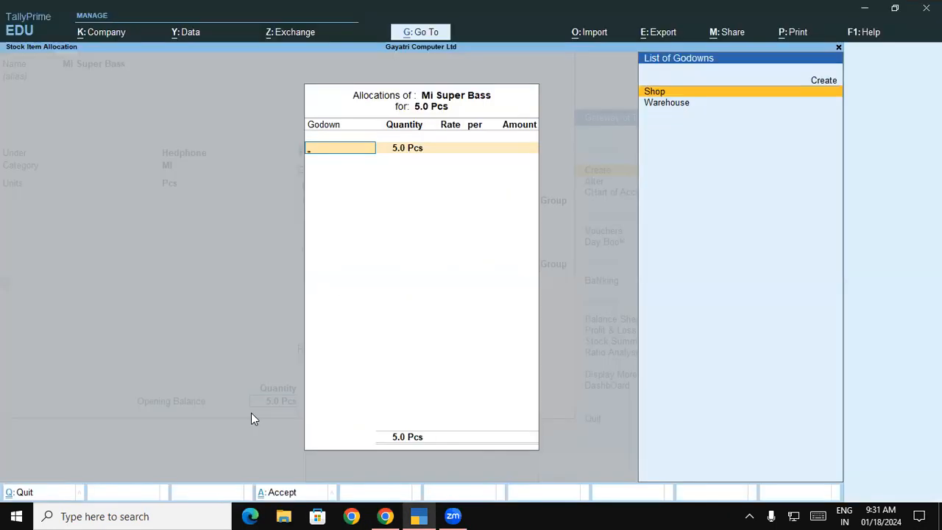
key("Return")
key("Return")
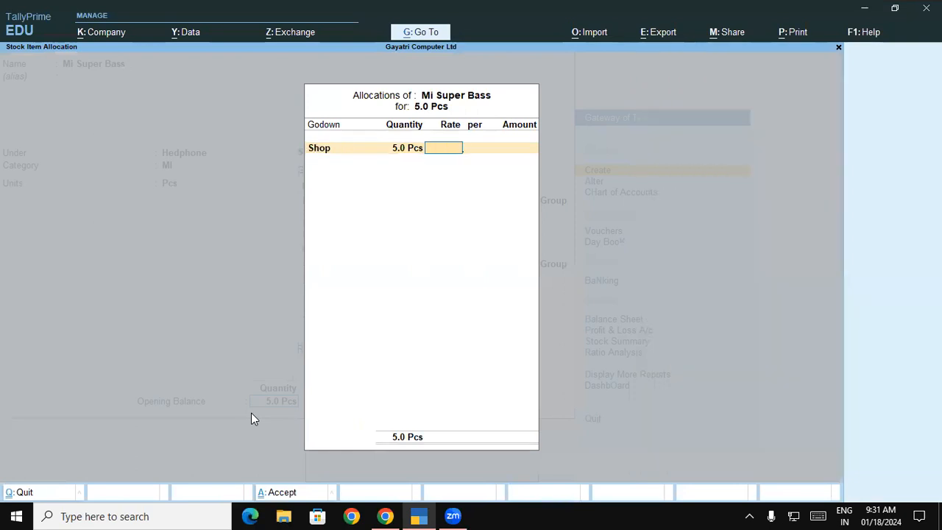
type("1,400")
key("Return")
key("Return")
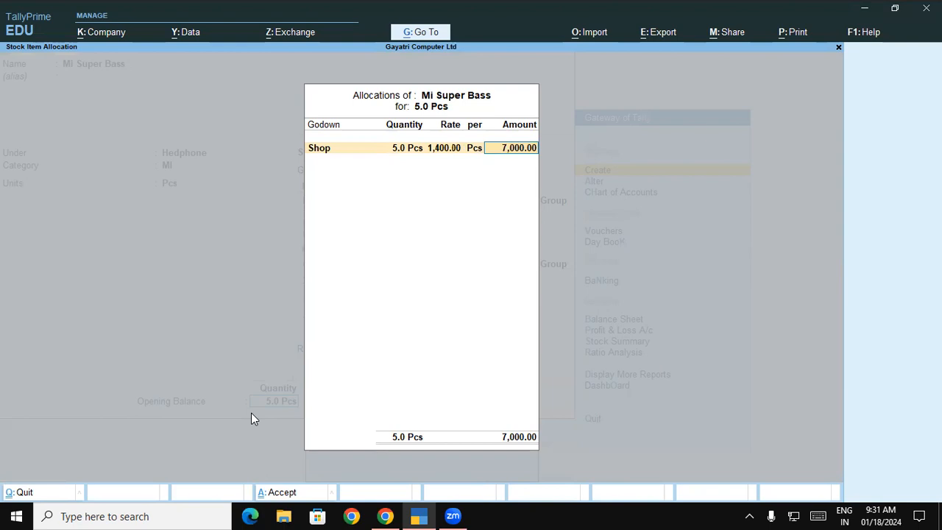
key("Return")
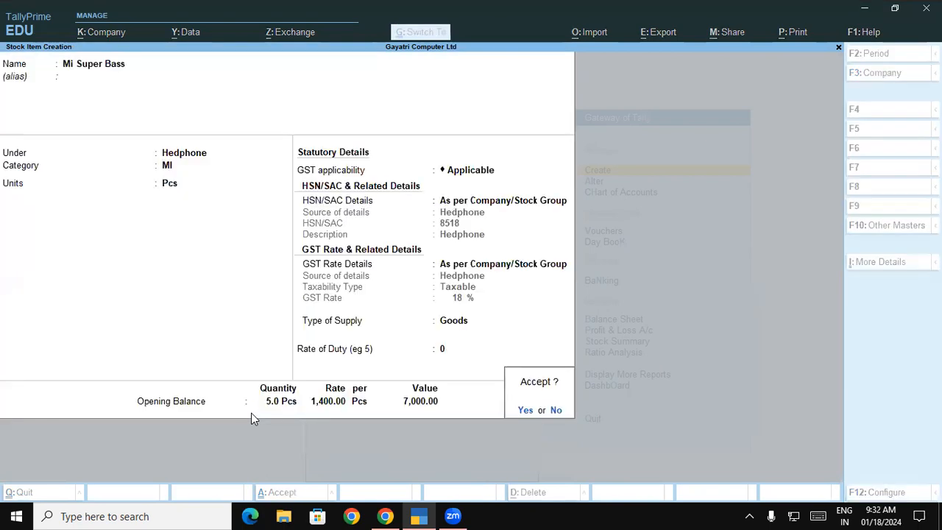
key("Return")
Look up the total amount in the PDF stock table in Chrome and return to the Gateway of Tally in TallyPrime.
key("alt+Tab")
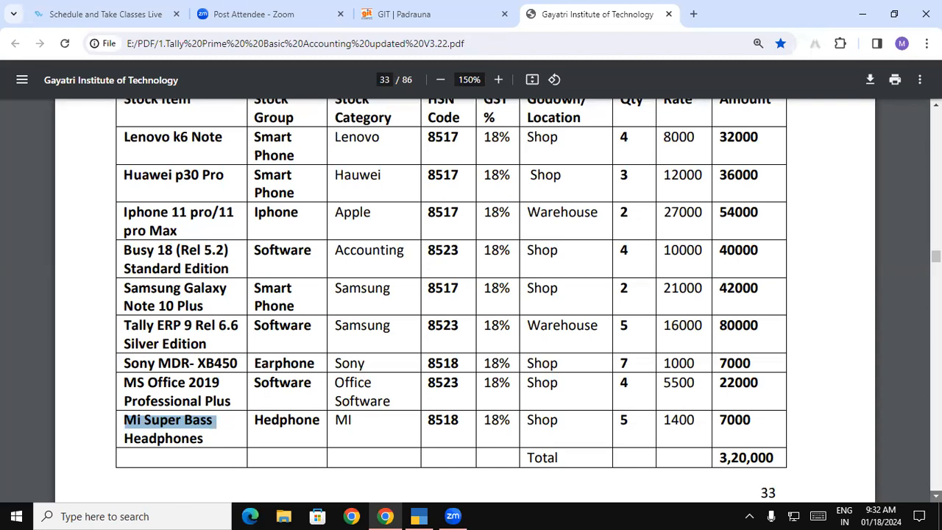
scroll(763, 429, "down", 1)
left_click_drag(720, 377, 774, 374)
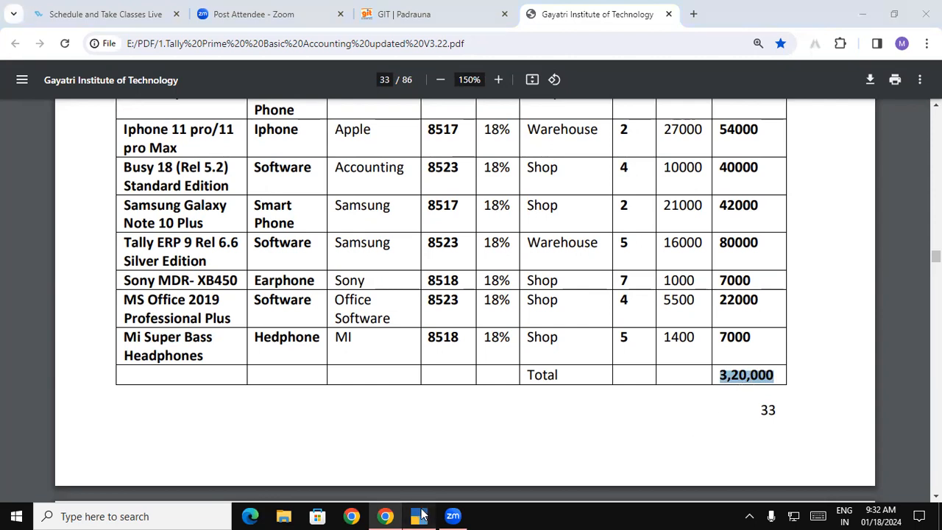
left_click(419, 516)
key("Escape")
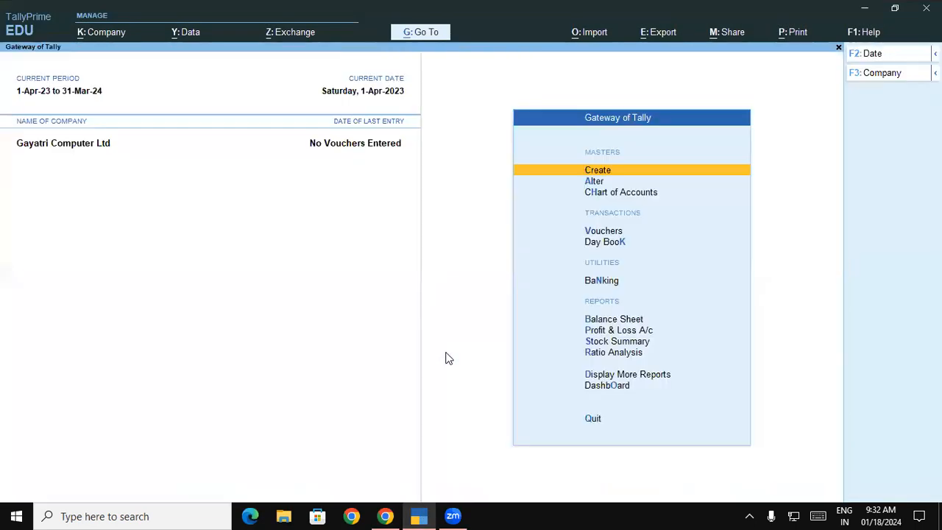
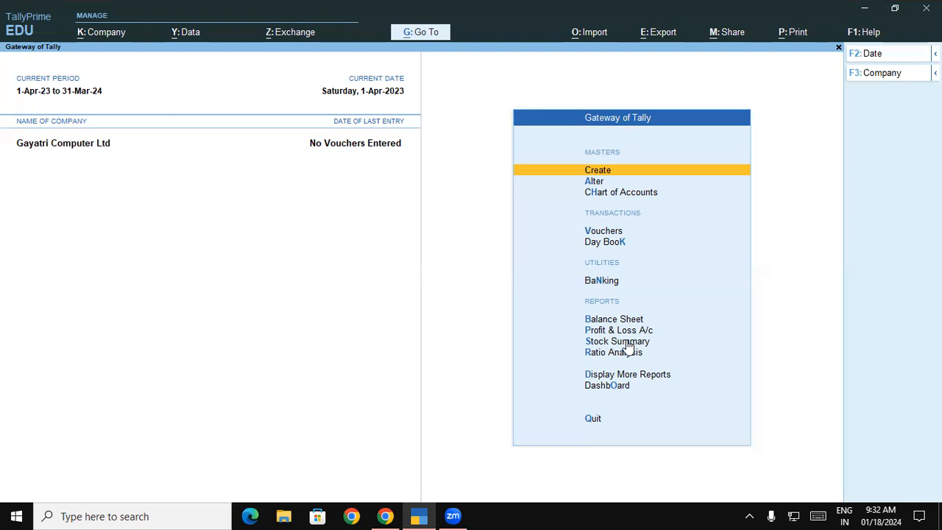
Check the closing quantities, rates and values by group in the Stock Summary, and return to the Gateway of Tally.
key("Up")
key("Up")
key("Up")
key("Up")
key("Up")
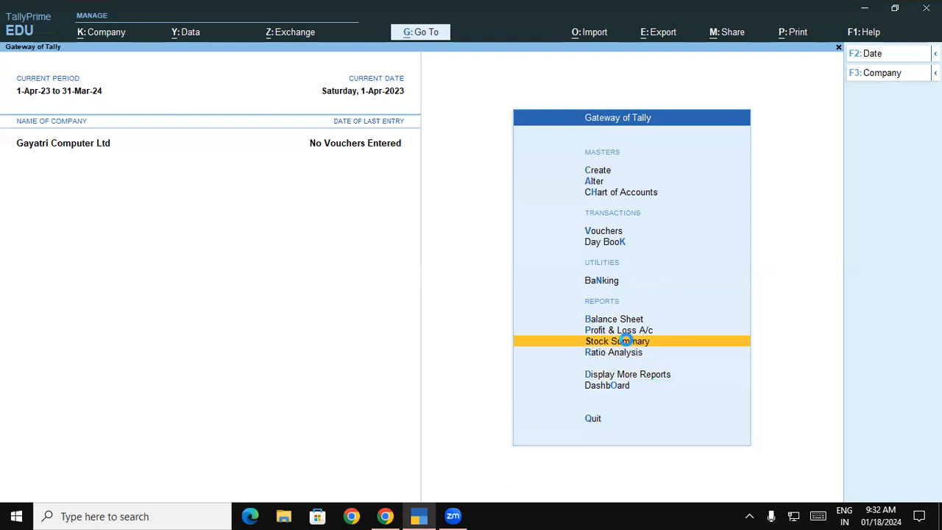
left_click(627, 342)
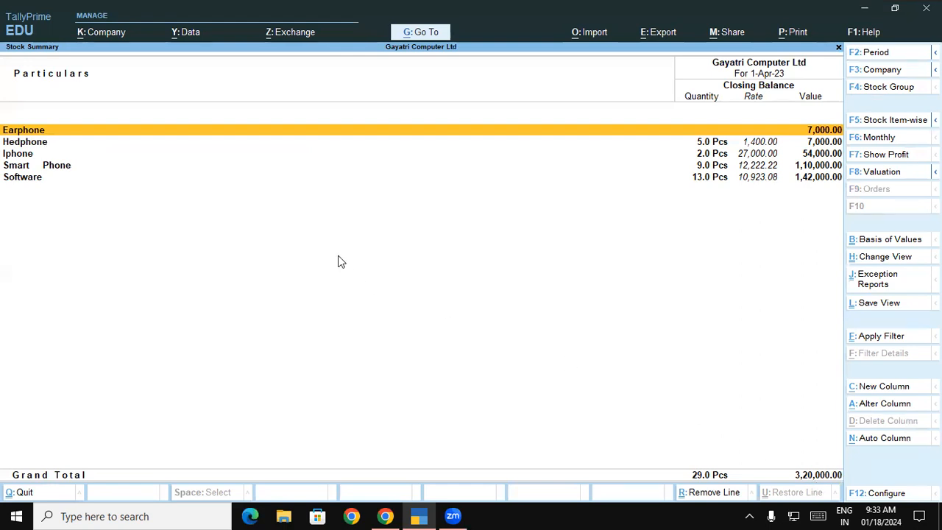
key("alt")
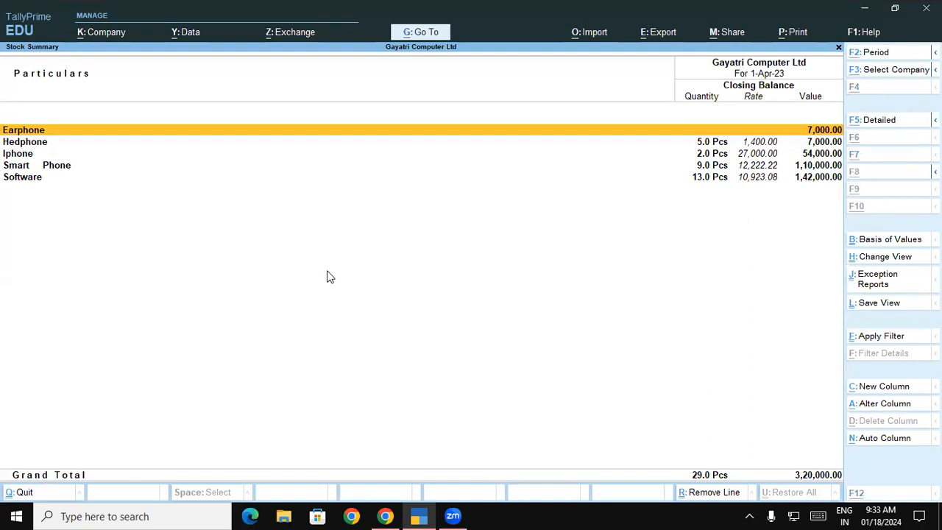
key("Escape")
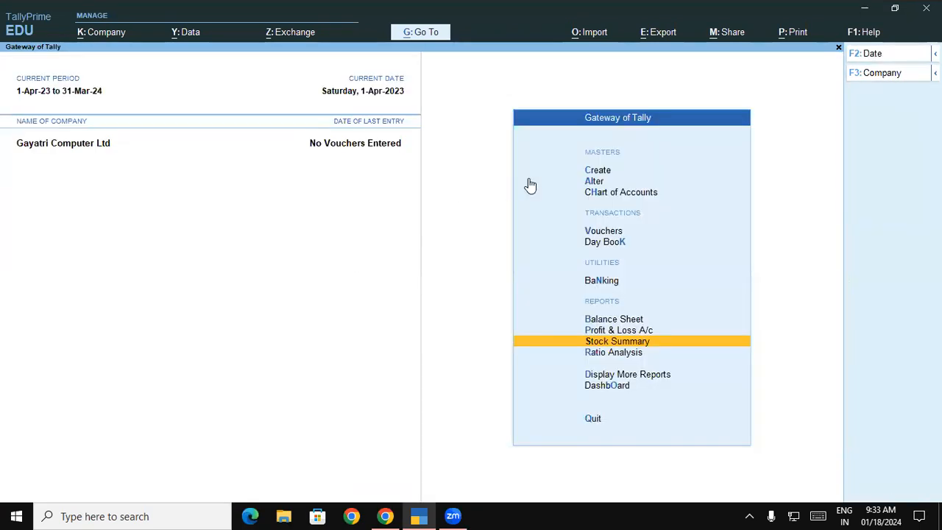
left_click(581, 174)
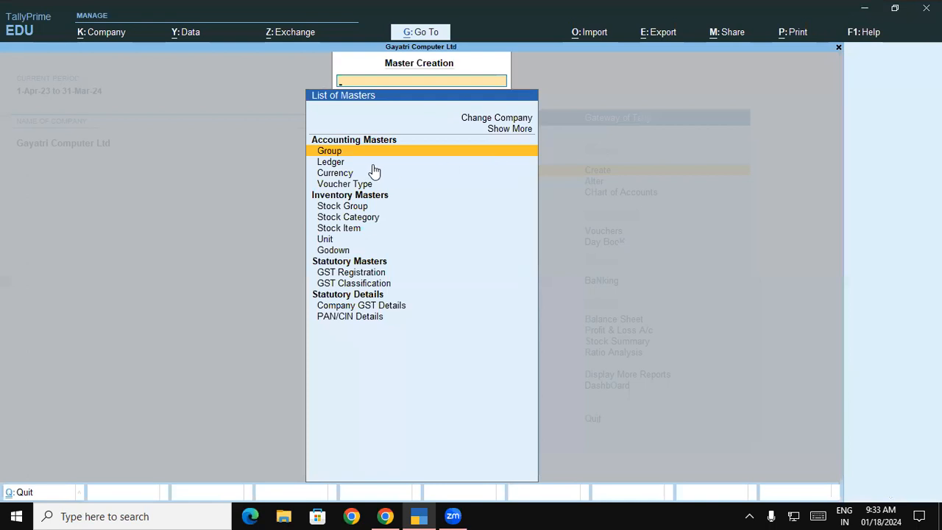
left_click(335, 203)
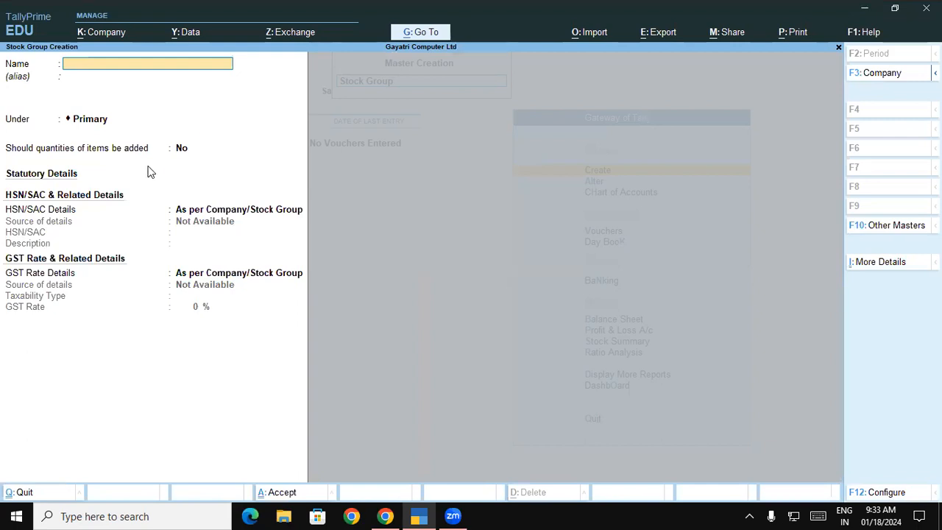
key("Escape")
key("Return")
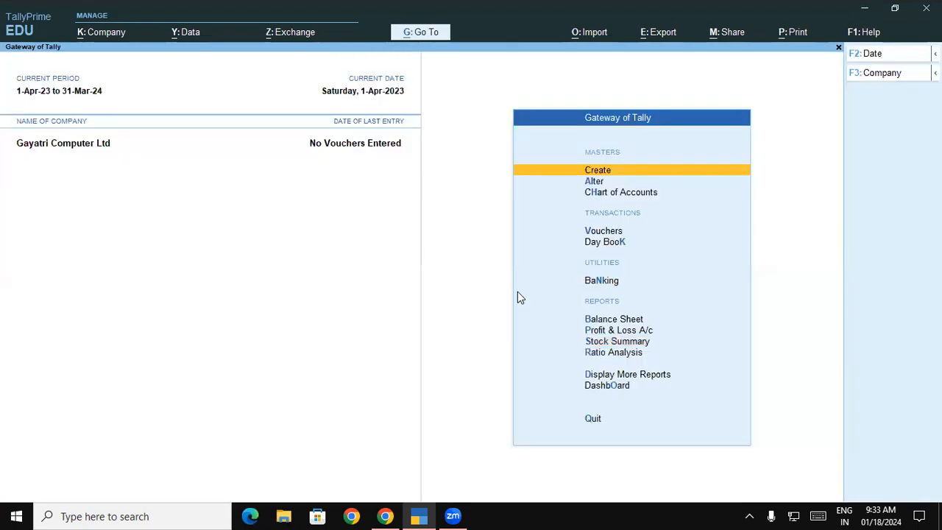
Reopen the Stock Summary, examine the stock items in the Smart Phone group, and return to the group list.
left_click(610, 342)
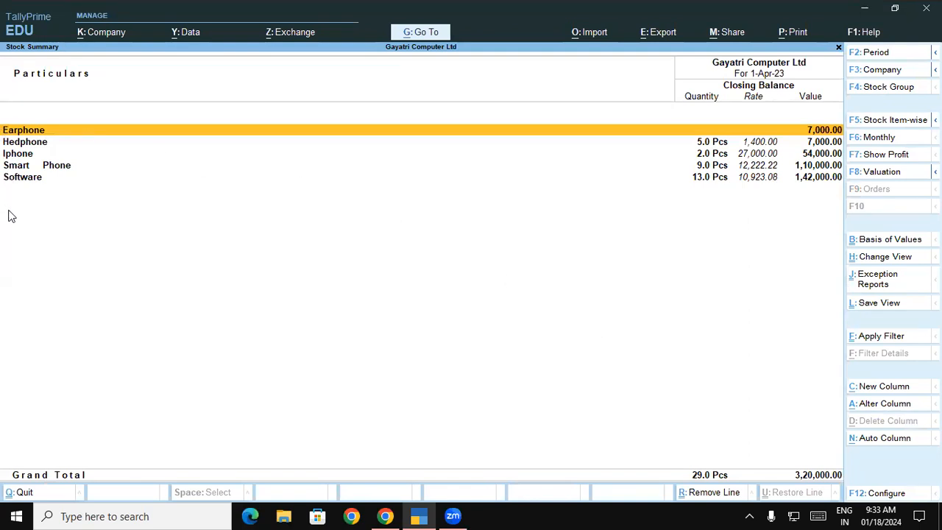
left_click(56, 168)
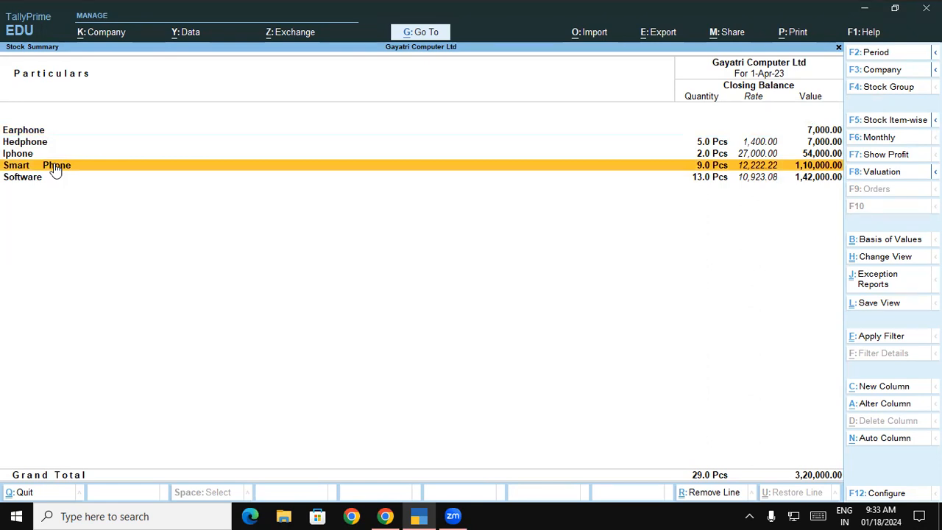
left_click(56, 168)
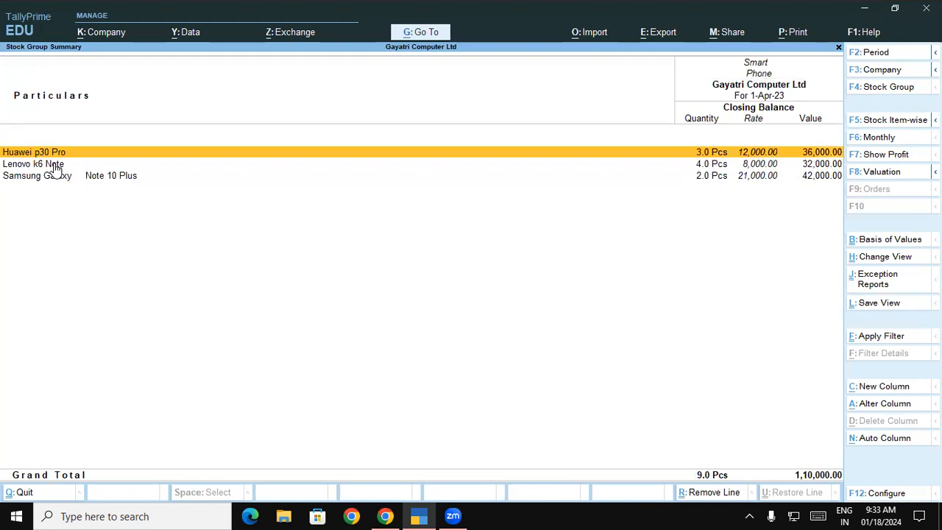
key("Escape")
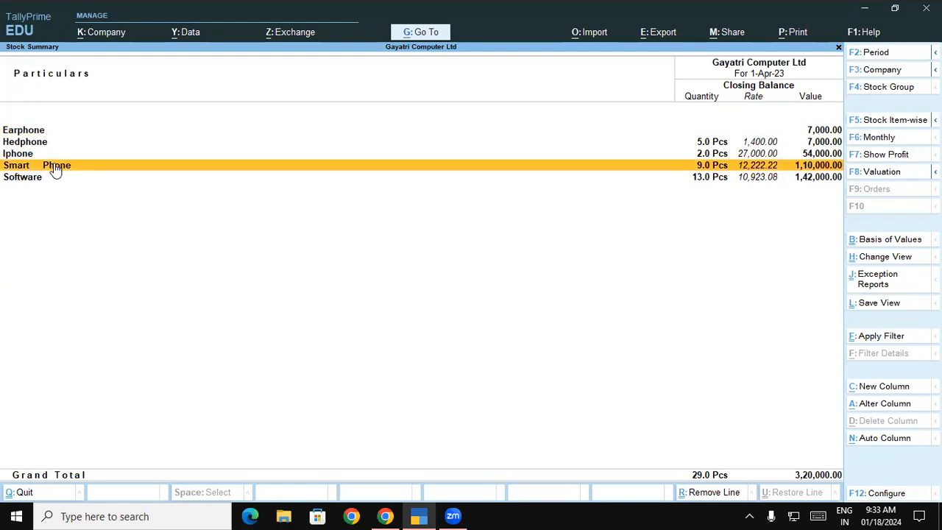
Examine the Smart Phone group's items in detailed view with their godowns, and return to the Gateway of Tally.
key("Down")
key("Up")
key("Up")
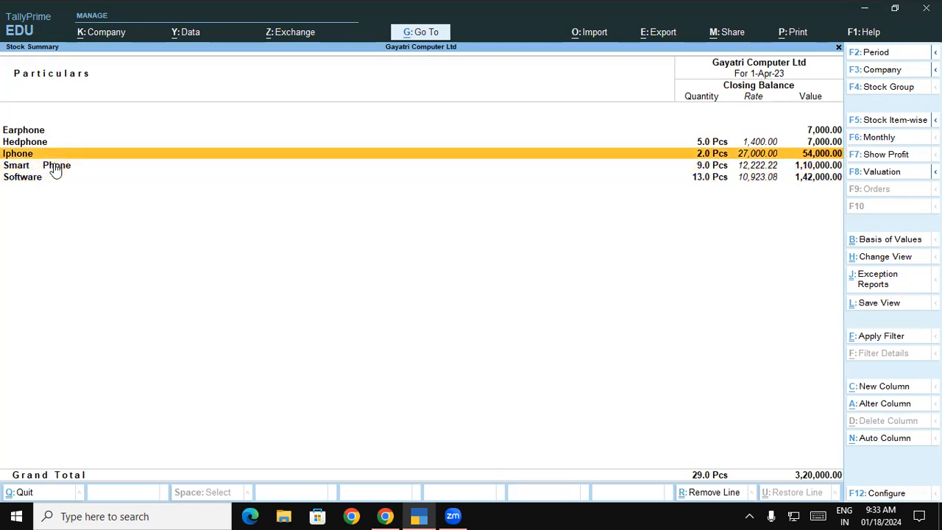
key("Up")
key("Down")
key("Down")
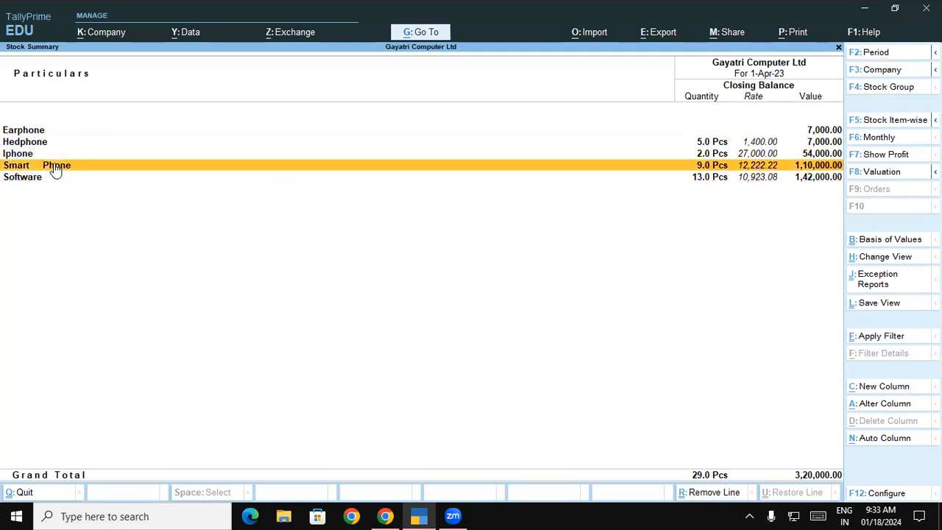
key("Return")
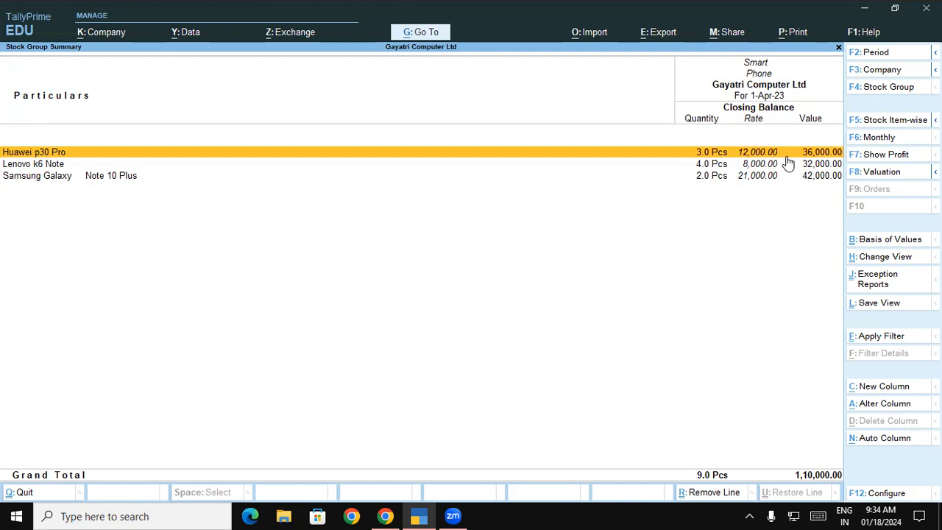
key("alt+F5")
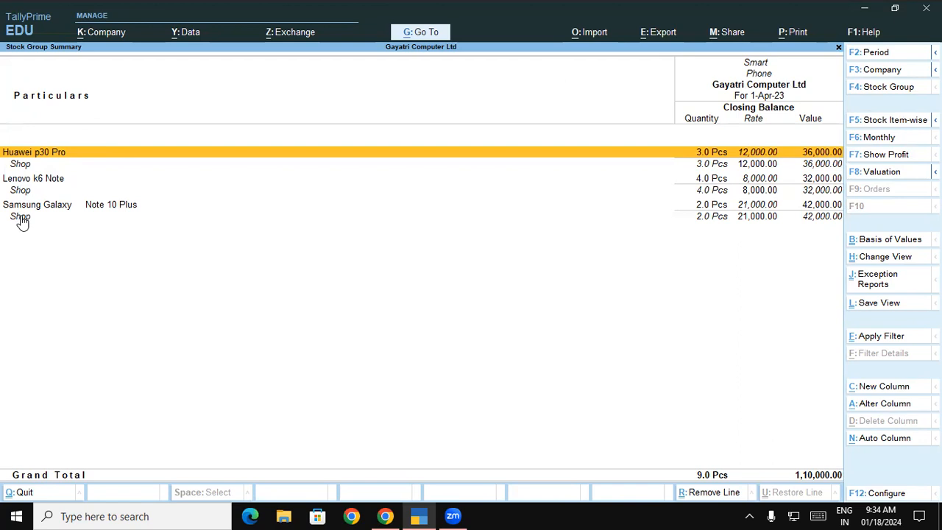
key("Escape")
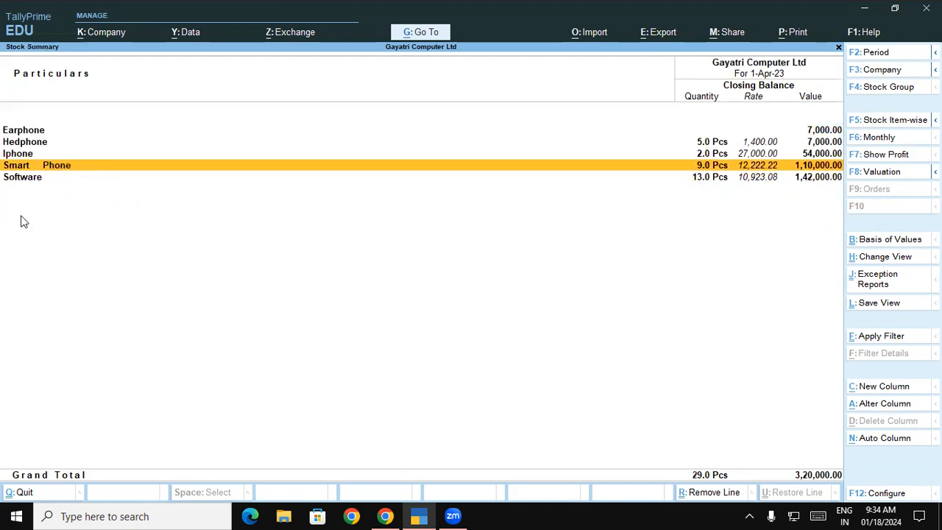
key("Escape")
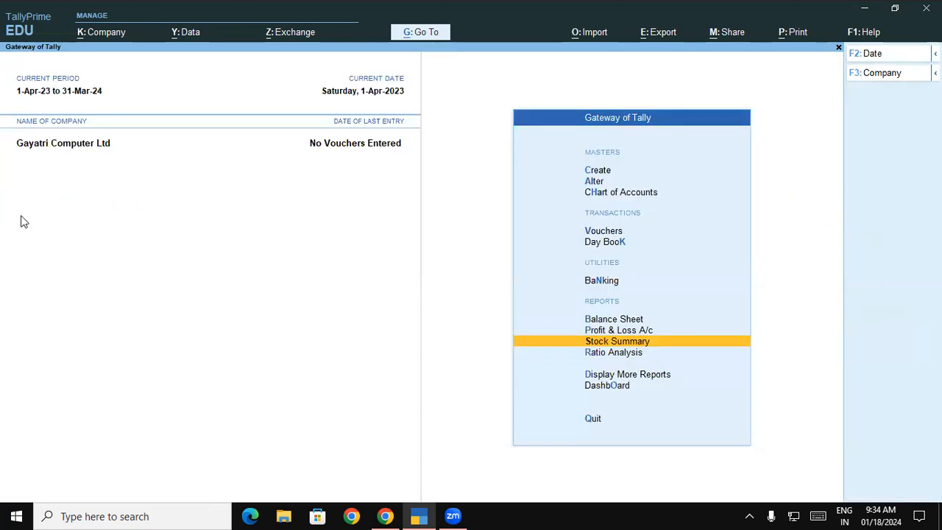
Show the Balance Sheet in detailed view and drill into Closing Stock to examine its stock groups.
key("Up")
key("Up")
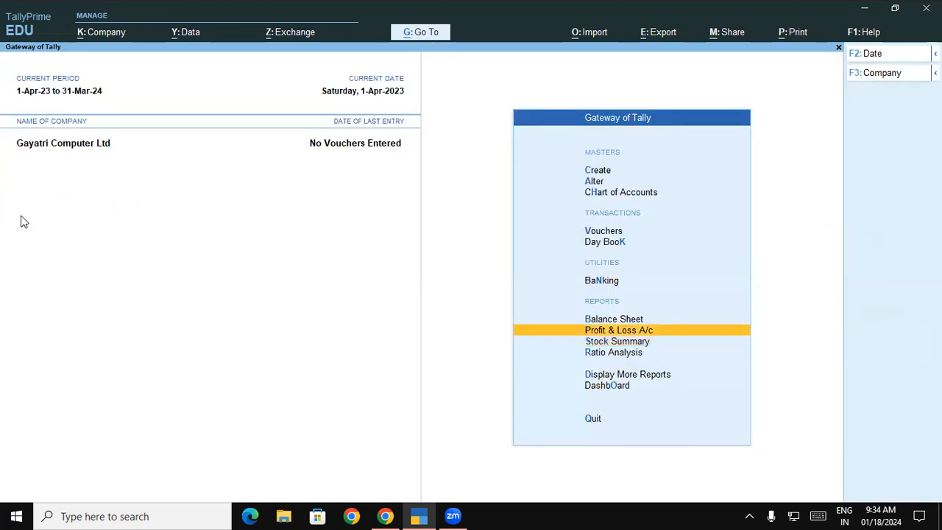
key("Return")
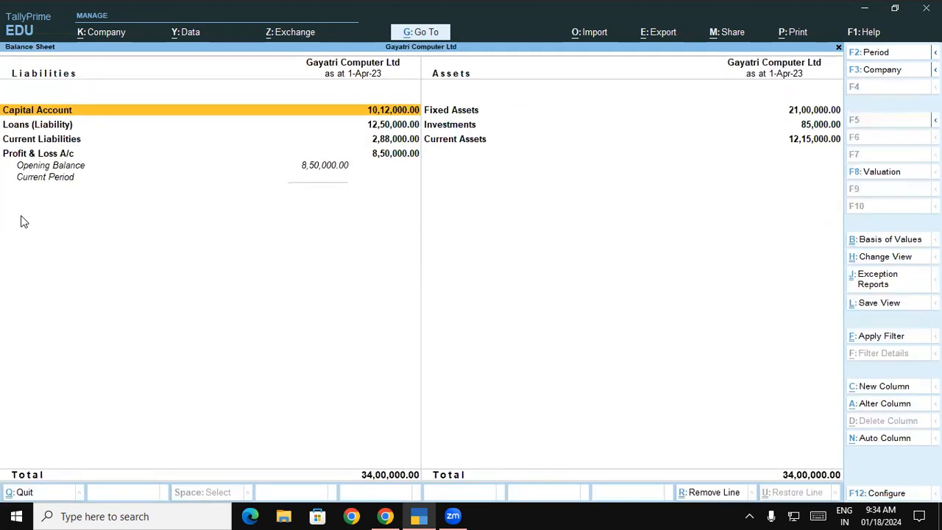
key("alt+F5")
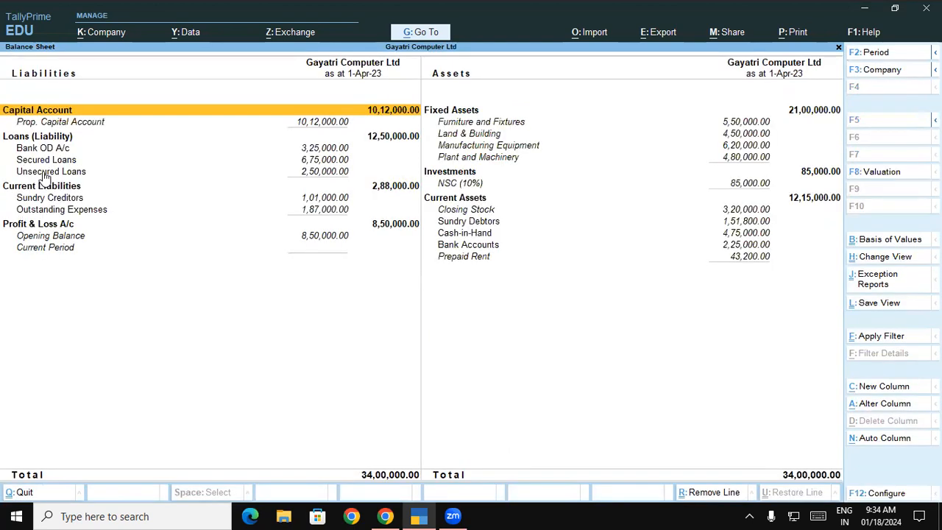
left_click(484, 212)
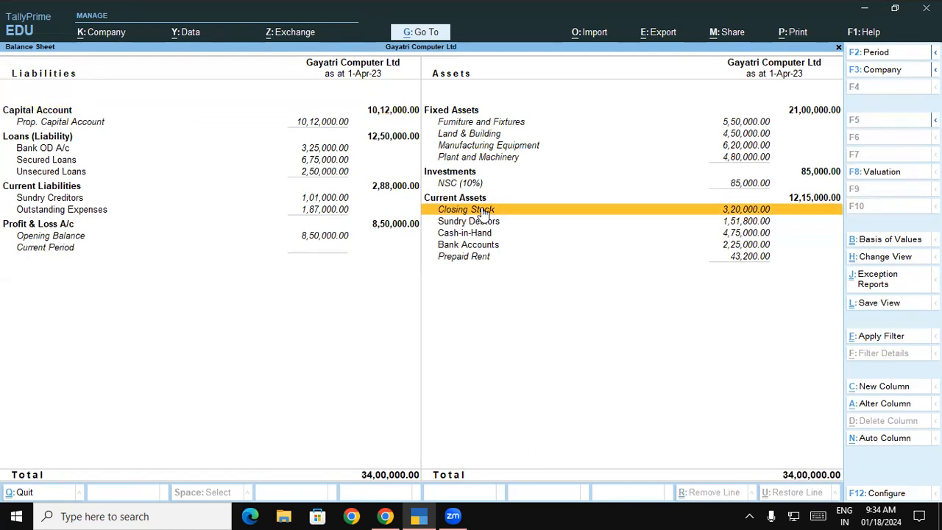
left_click(484, 212)
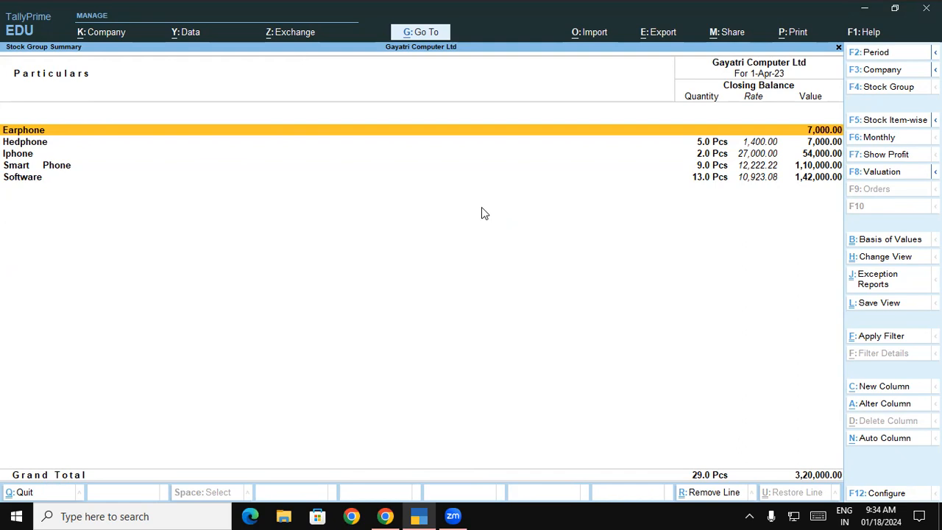
Switch to the PDF in Chrome and read the stock group creation instructions covering its name, parent and quantity option.
left_click(385, 513)
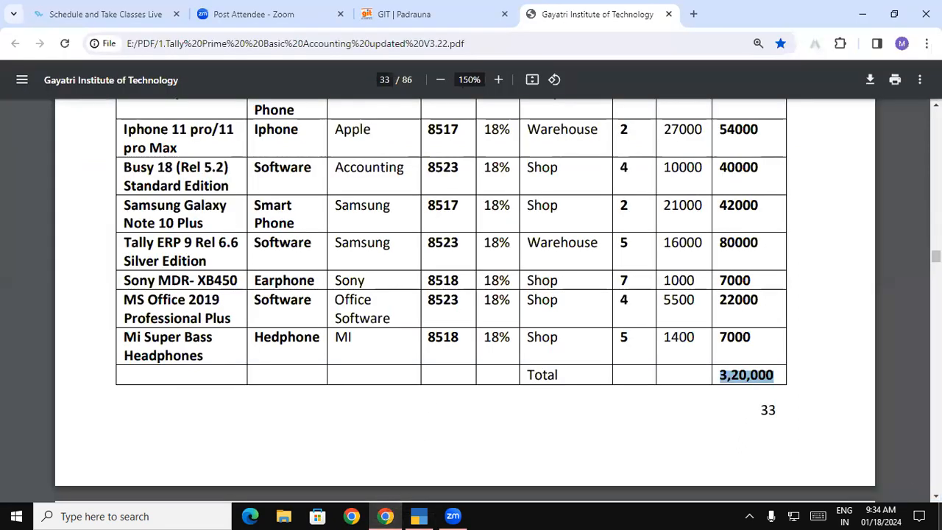
scroll(464, 301, "down", 6)
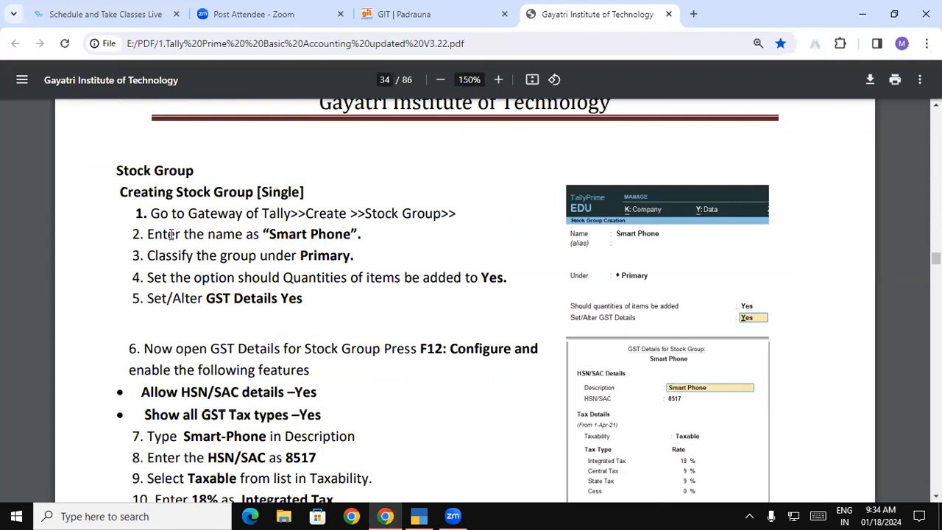
left_click_drag(124, 172, 202, 197)
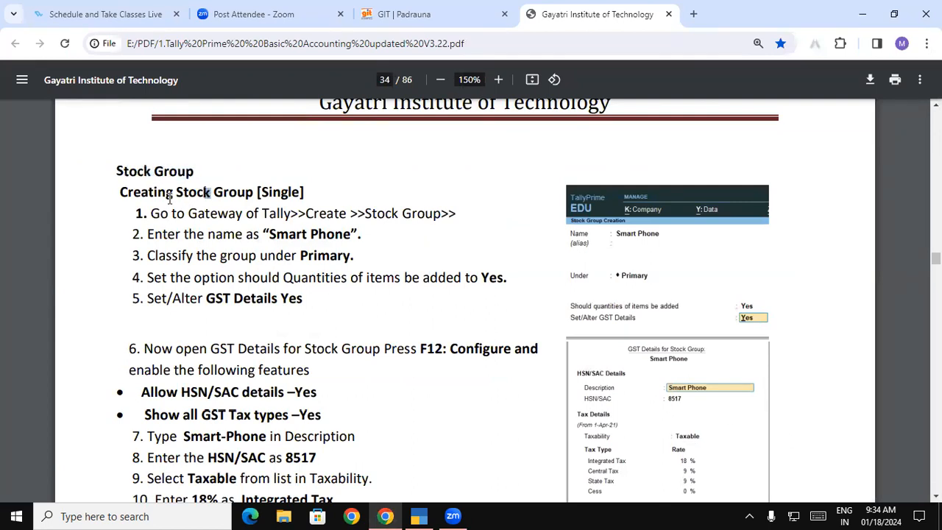
left_click_drag(151, 214, 440, 213)
left_click_drag(265, 234, 337, 256)
left_click_drag(175, 278, 508, 269)
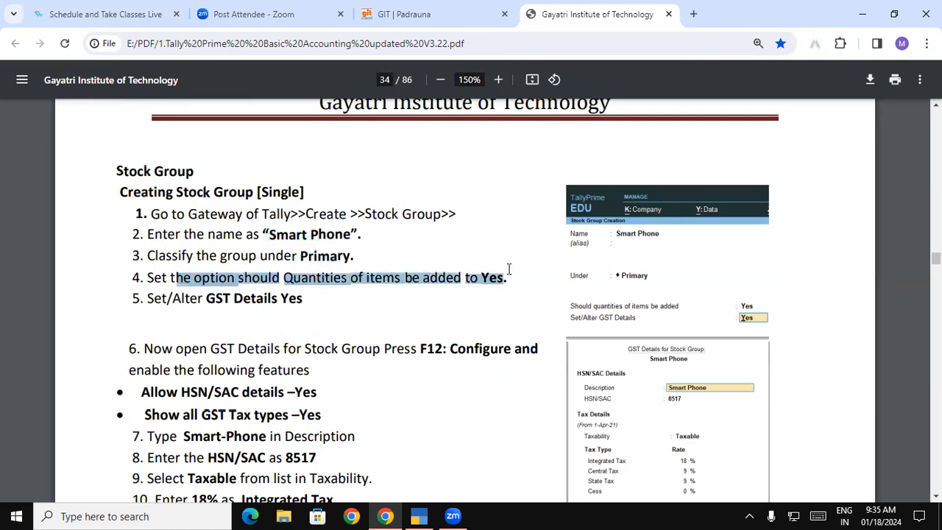
scroll(508, 269, "down", 1)
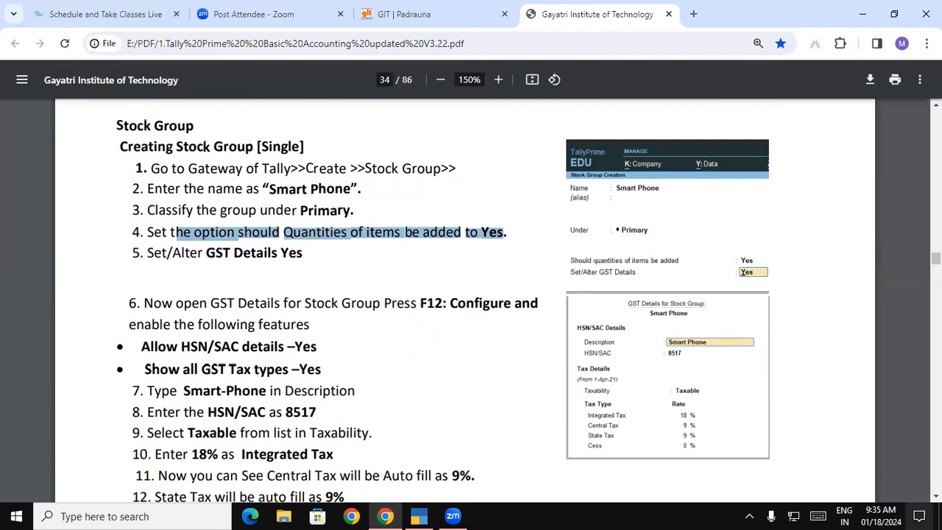
Read the PDF's GST instructions for the Smart Phone stock group, covering HSN/SAC, Integrated Tax, Central Tax and State Tax.
scroll(375, 275, "down", 4)
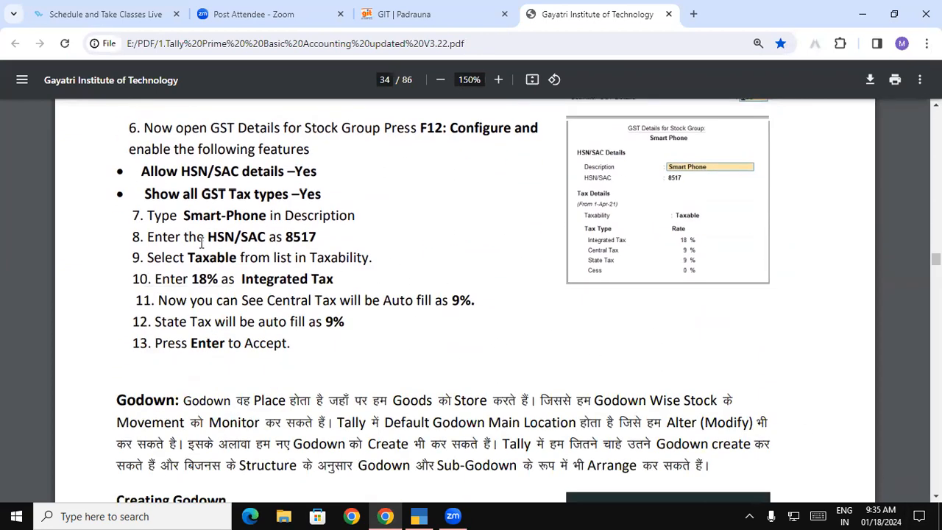
left_click_drag(209, 236, 267, 236)
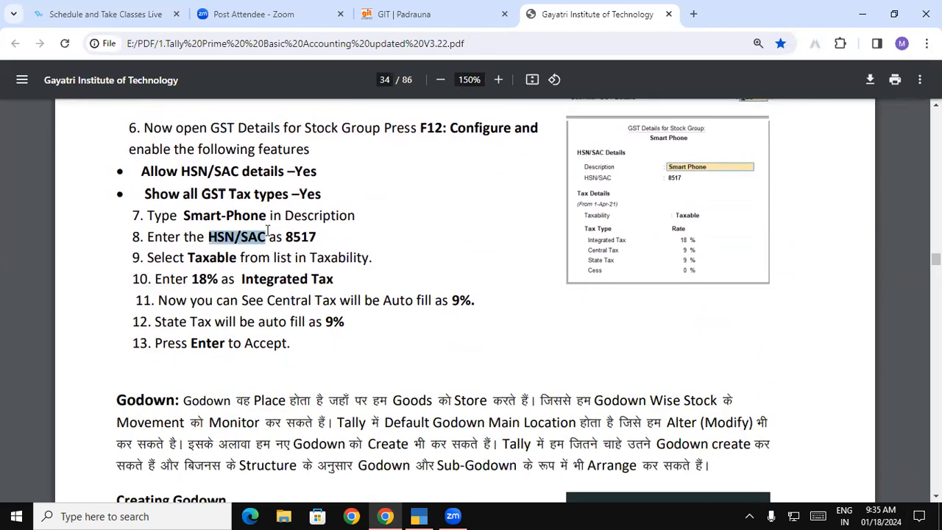
left_click_drag(193, 278, 245, 279)
left_click_drag(162, 343, 272, 335)
left_click(221, 280)
left_click_drag(190, 280, 332, 295)
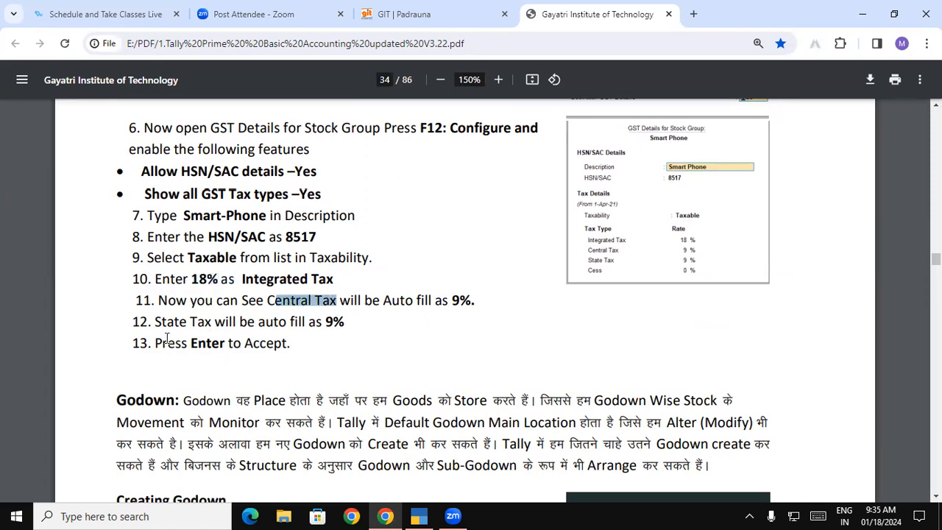
left_click_drag(155, 321, 206, 313)
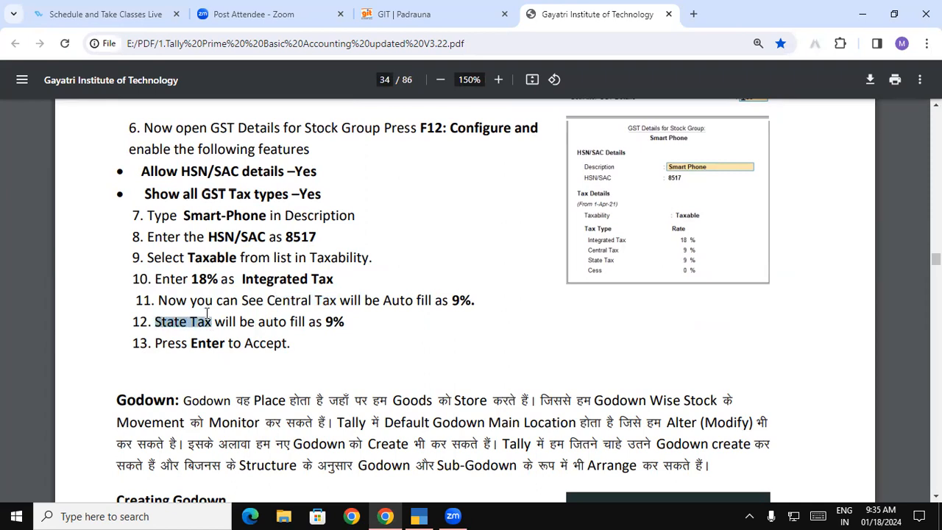
Read the PDF's Godown explanation and highlight the default godown name, Main Location.
scroll(165, 370, "down", 1)
scroll(120, 380, "up", 1)
left_click(118, 385)
left_click_drag(118, 399, 244, 400)
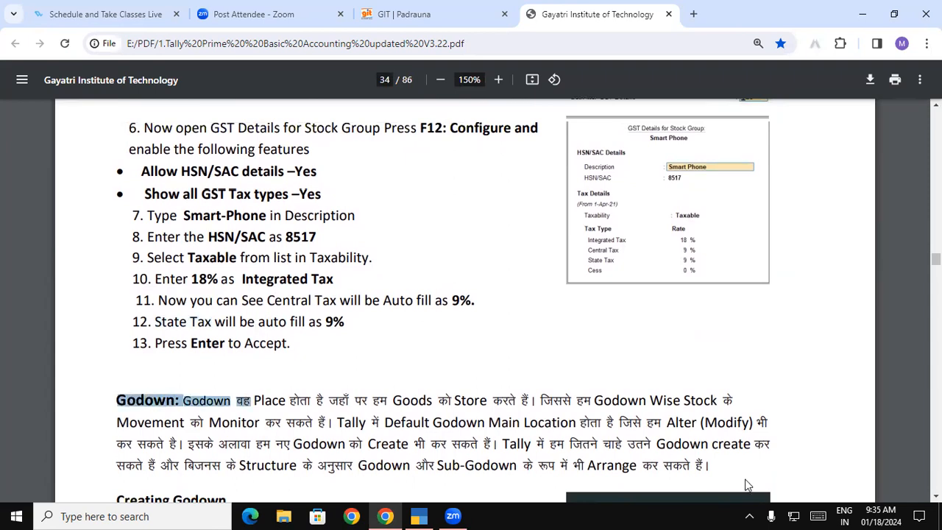
scroll(636, 375, "down", 3)
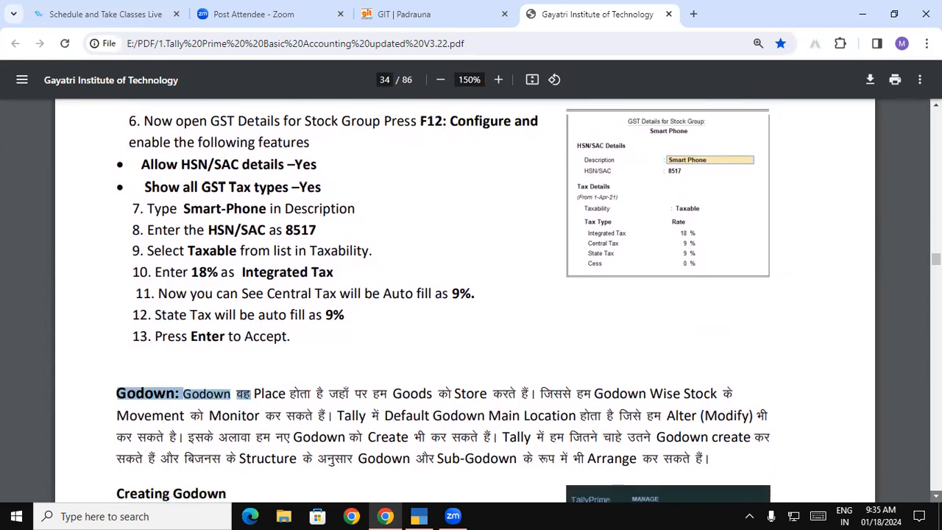
left_click(262, 223)
left_click_drag(237, 225, 576, 248)
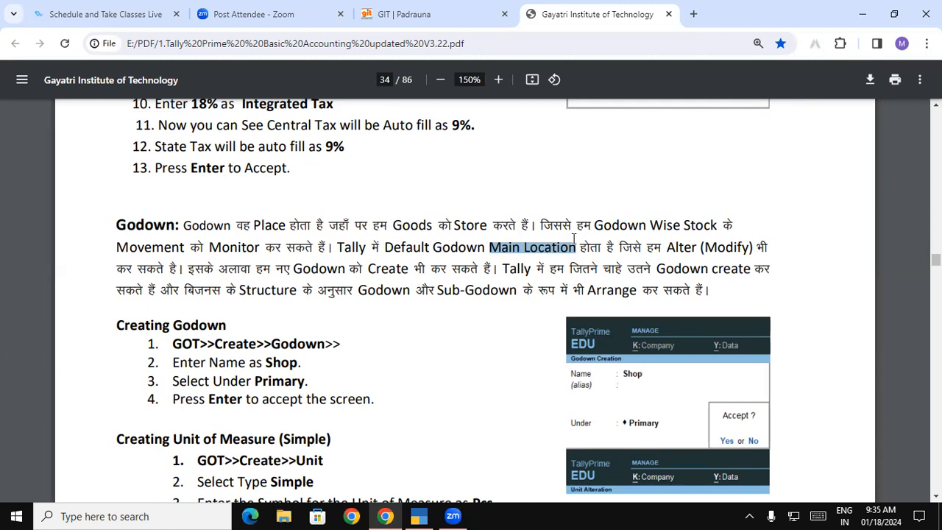
Read the PDF's notes on altering and creating godowns, highlighting the creation path, the Primary parent and the accept instruction.
left_click_drag(667, 247, 768, 249)
left_click_drag(519, 274, 704, 272)
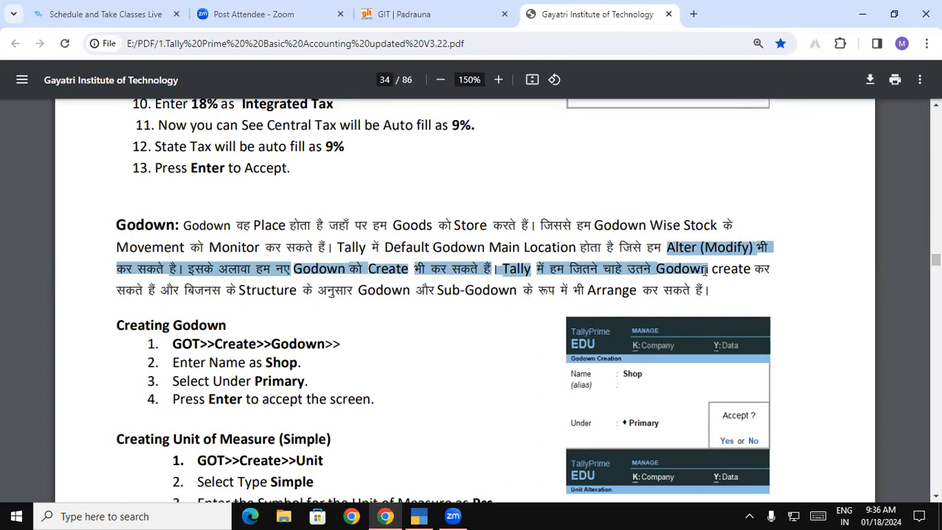
left_click(132, 327)
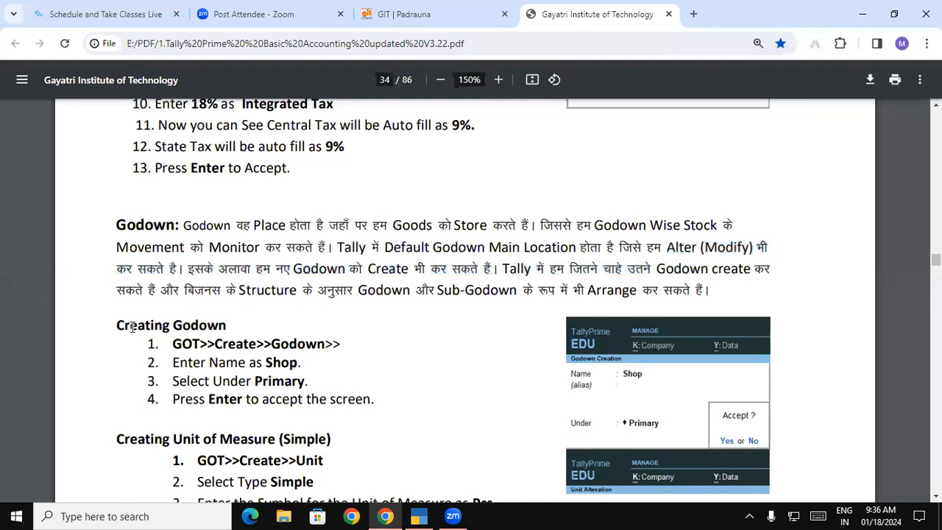
left_click_drag(132, 327, 225, 327)
left_click_drag(172, 344, 298, 359)
left_click(279, 344)
double_click(280, 343)
left_click_drag(197, 379, 305, 376)
left_click_drag(174, 401, 335, 398)
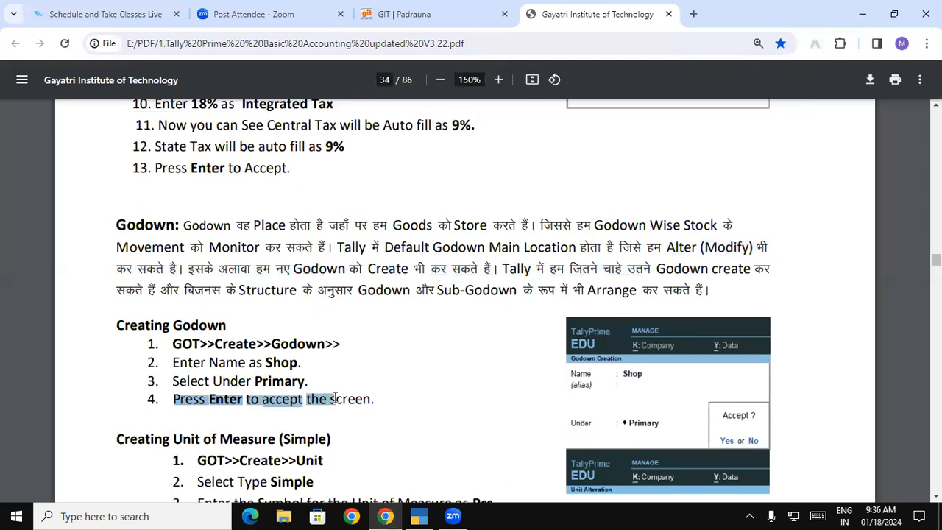
Read the PDF's simple unit of measure instructions, highlighting the creation path and type Simple, and recheck the godown creation steps.
scroll(519, 427, "down", 1)
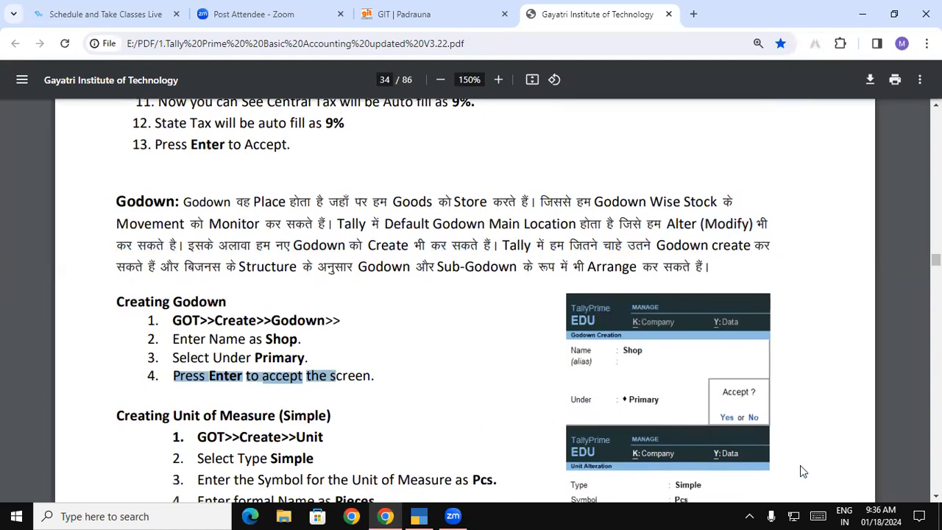
scroll(802, 472, "down", 5)
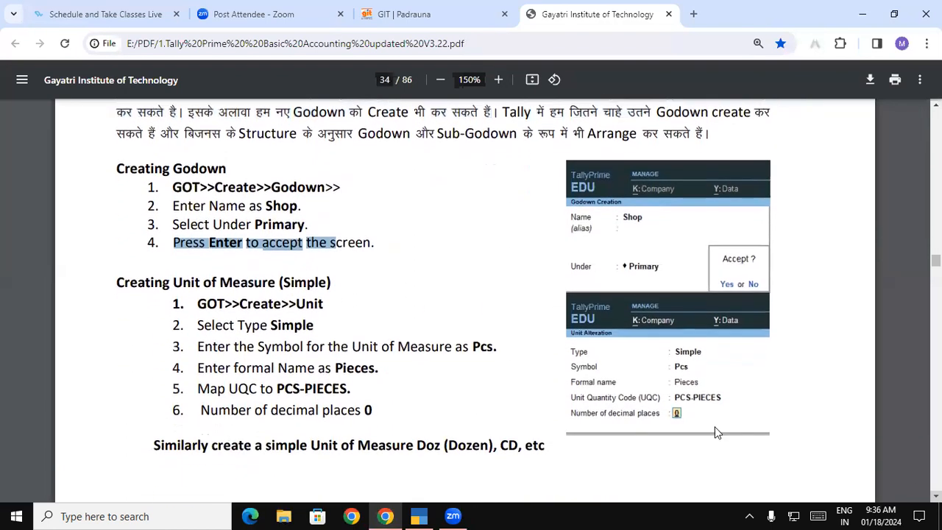
left_click_drag(197, 292, 241, 312)
left_click(290, 307)
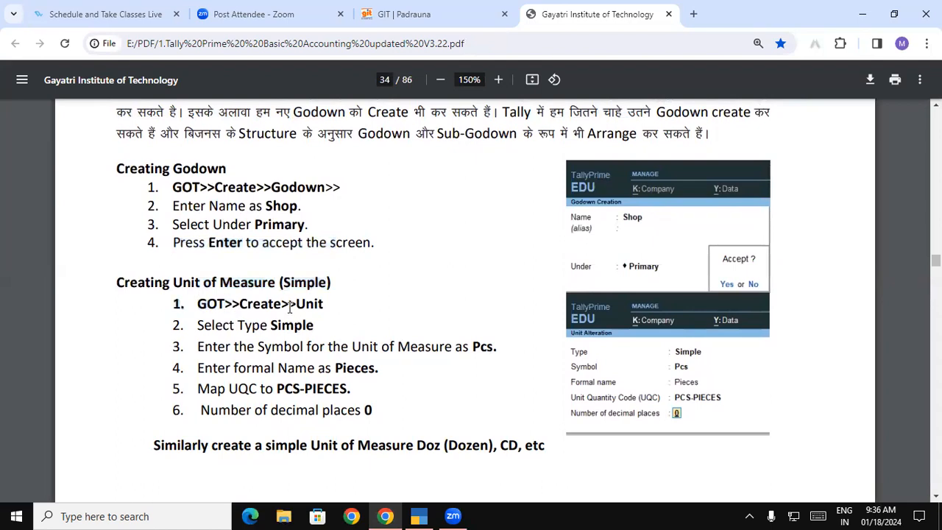
left_click_drag(207, 304, 324, 304)
left_click_drag(205, 324, 316, 326)
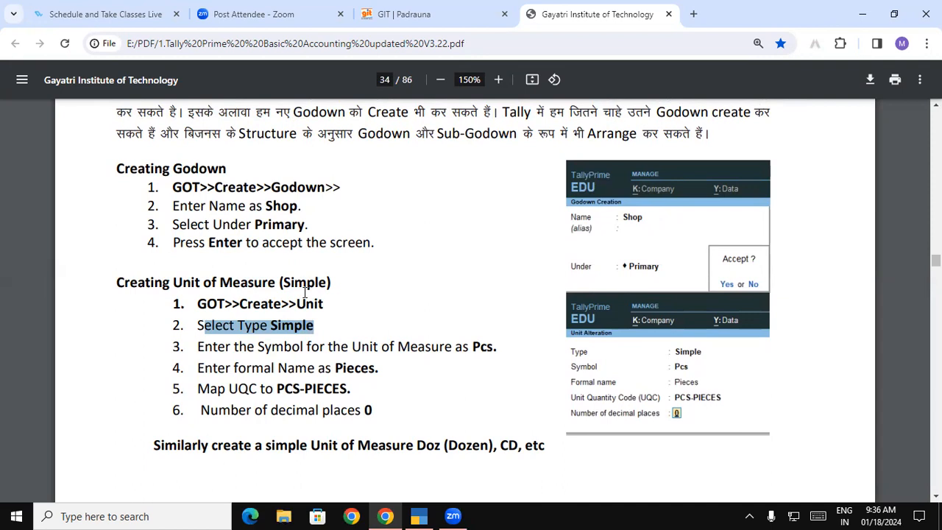
scroll(148, 186, "down", 1)
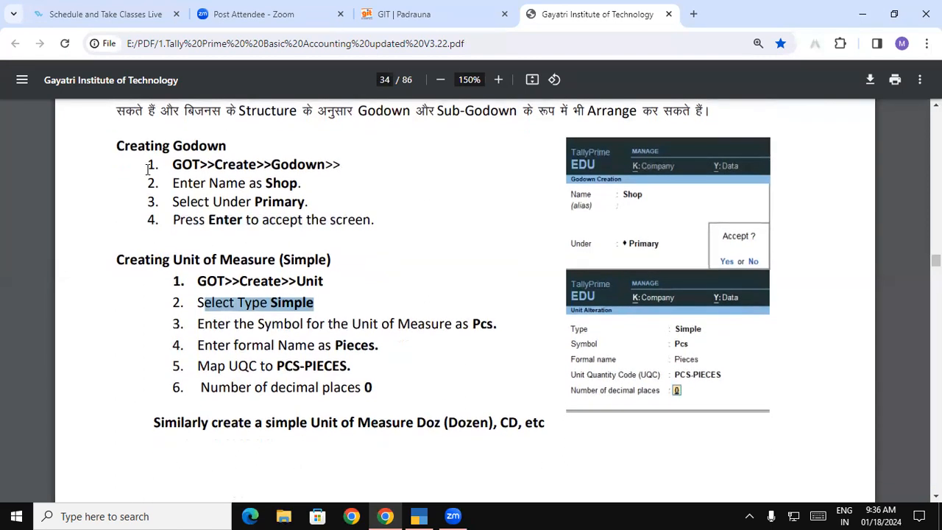
left_click_drag(185, 165, 349, 212)
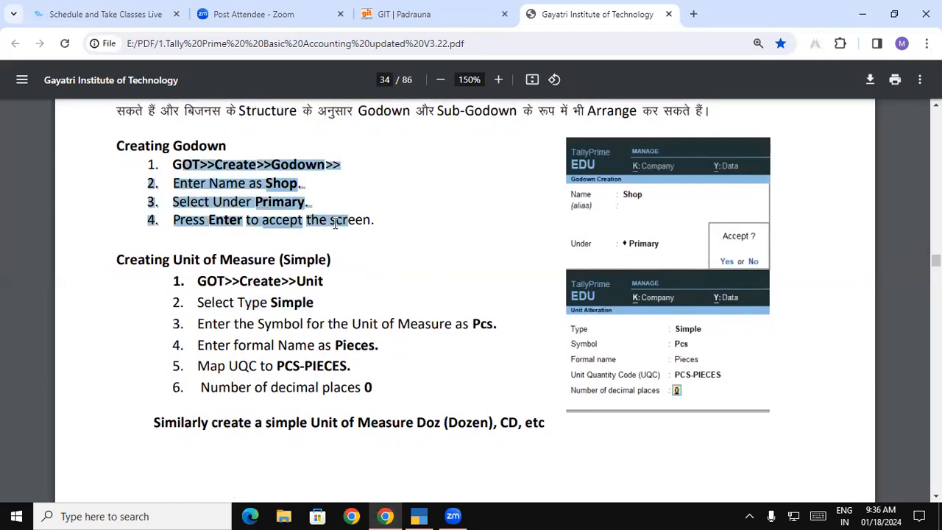
scroll(675, 228, "down", 1)
scroll(675, 228, "down", 1)
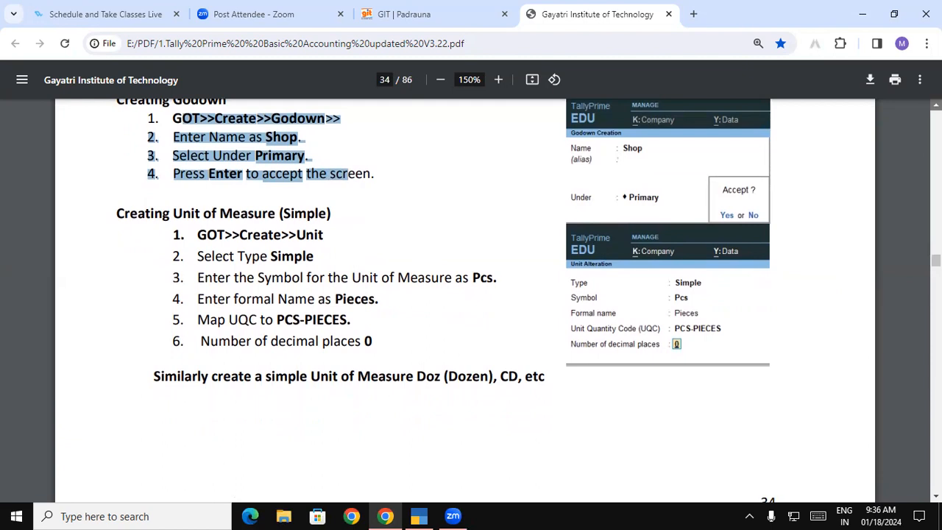
Go back to the PDF's stock group section and outline the Stock Group Creation and GST Details examples and the Set/Alter GST Details option.
scroll(676, 227, "up", 4)
scroll(514, 202, "up", 3)
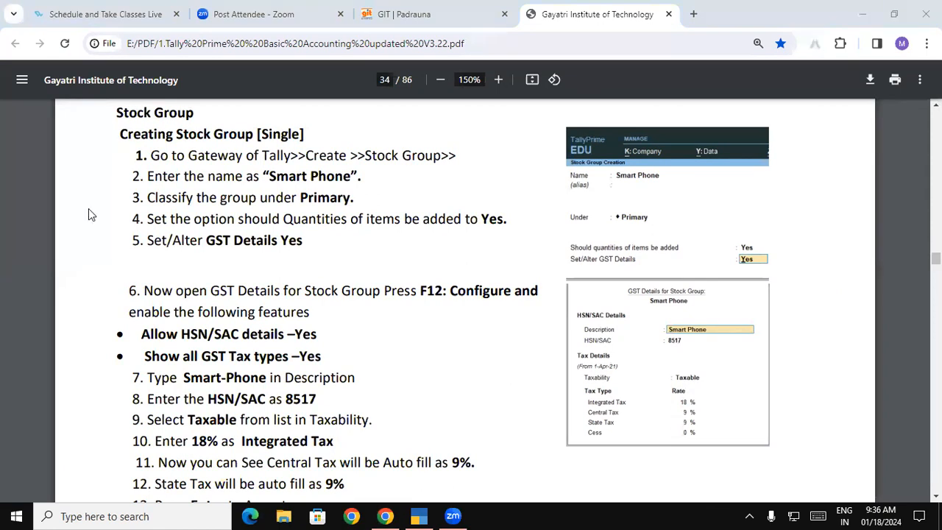
left_click_drag(565, 122, 776, 278)
left_click_drag(734, 248, 775, 268)
left_click_drag(563, 279, 770, 445)
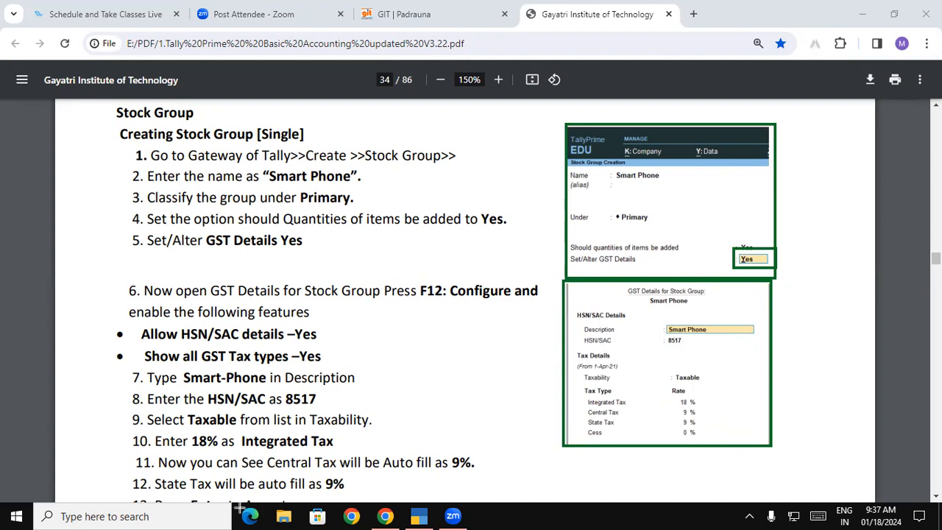
Switch to TallyPrime and alter the Earphone stock group so that quantities of items are added, then save it.
left_click(424, 514)
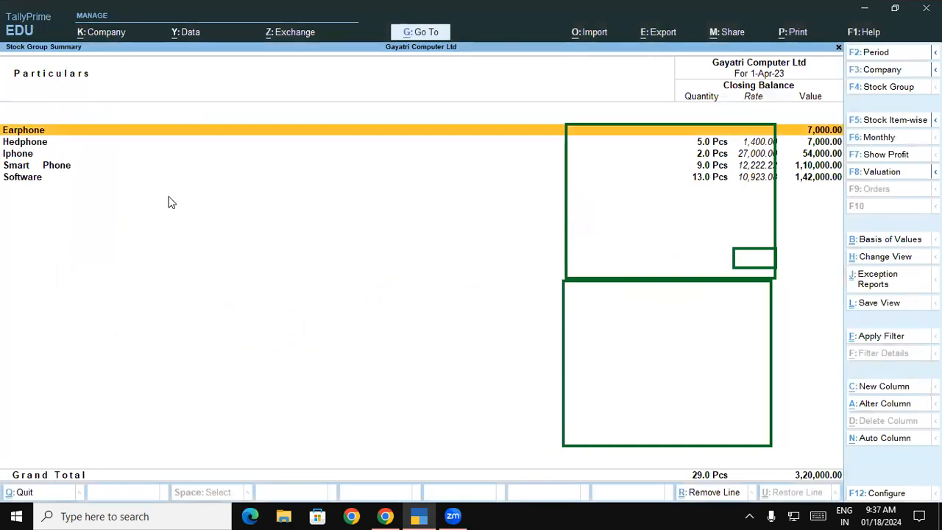
key("ctrl+Return")
key("Return")
key("Return")
key("Return")
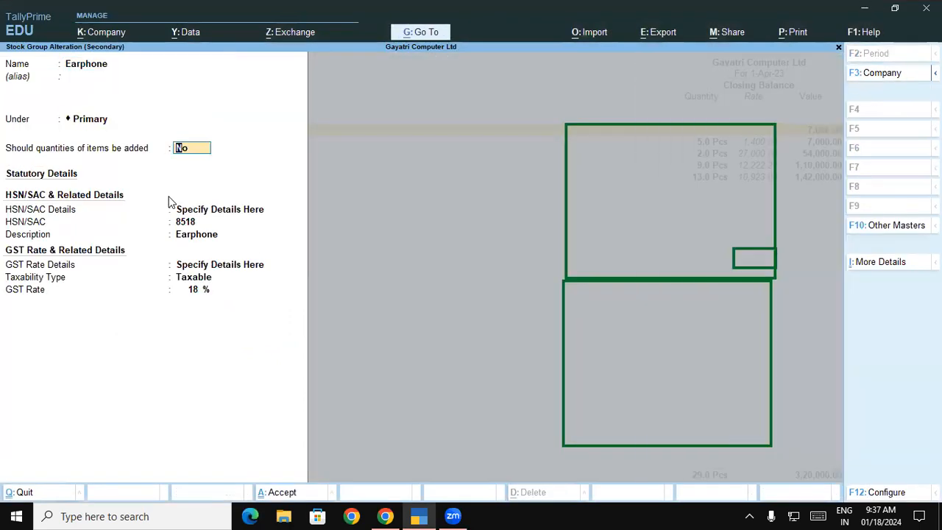
key("Return")
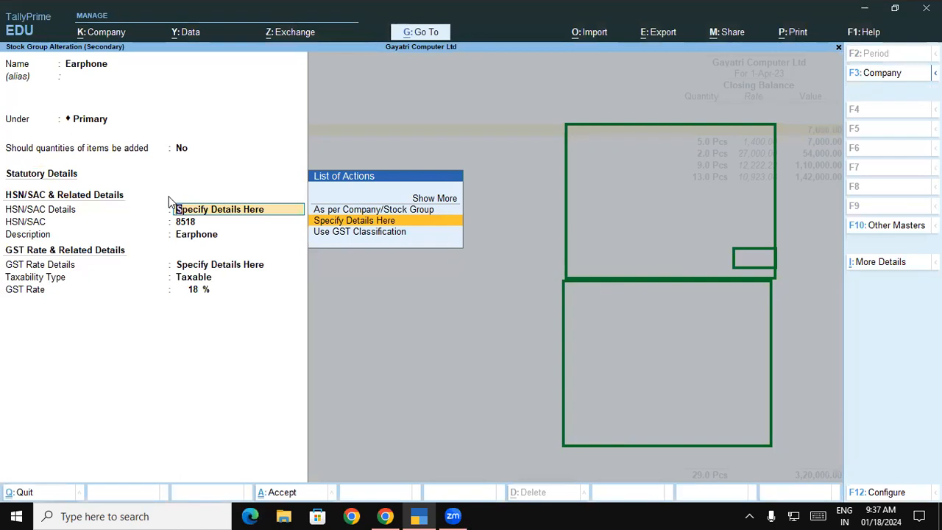
left_click(182, 150)
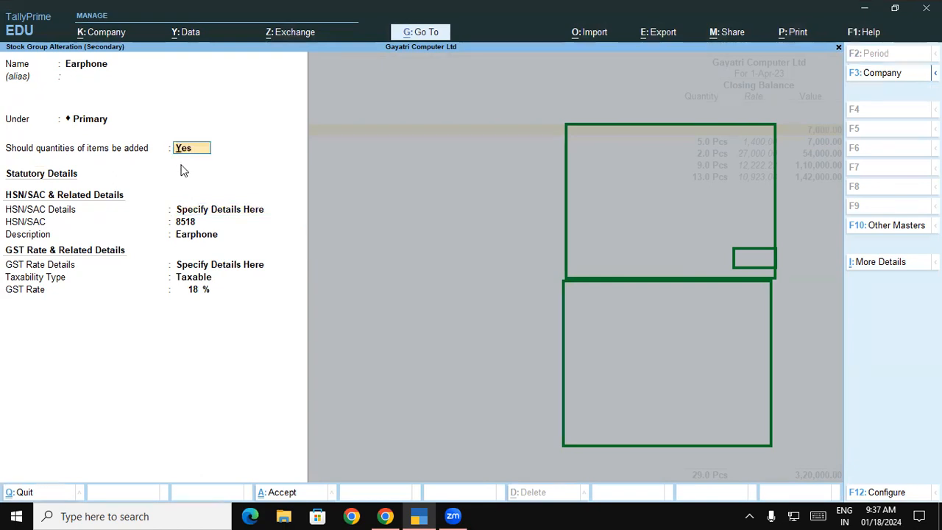
key("Return")
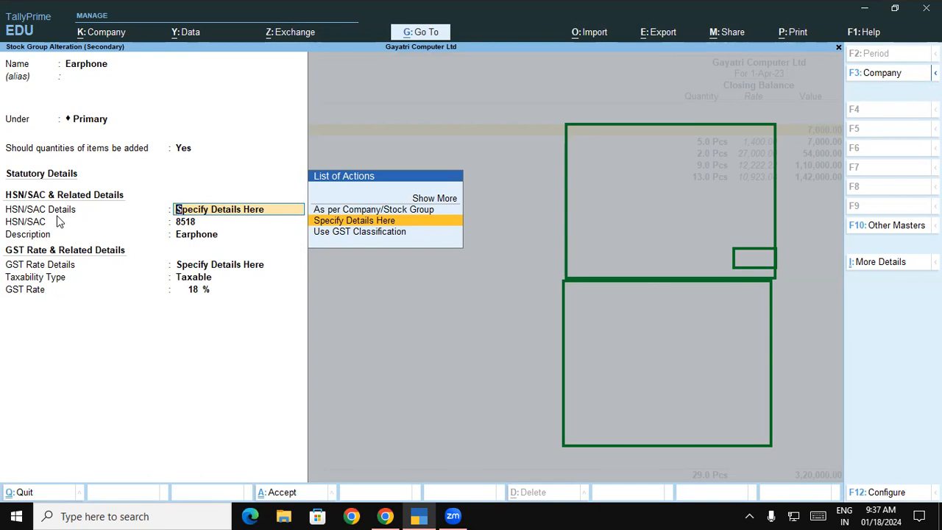
key("ctrl+a")
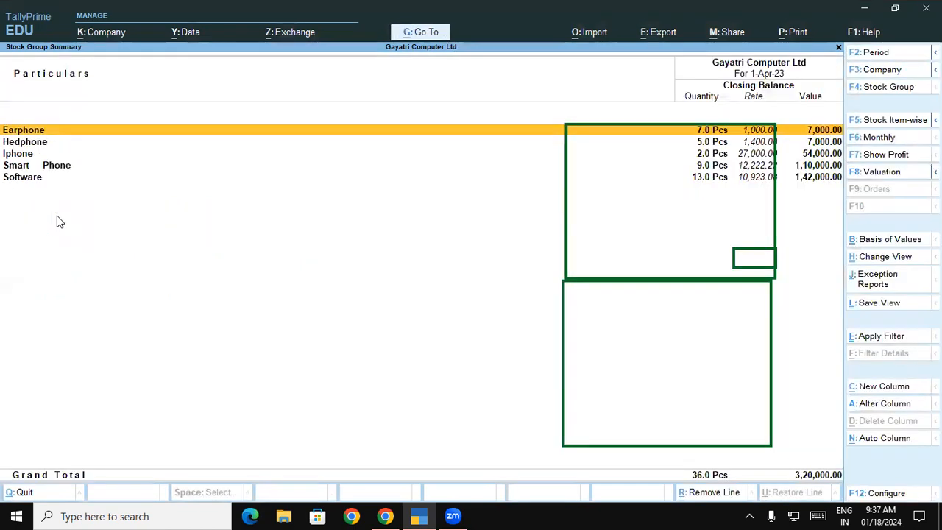
Switch to the PDF in Chrome and read the compound unit of measure instructions, highlighting Compound and the units Doz and Pcs.
left_click(386, 516)
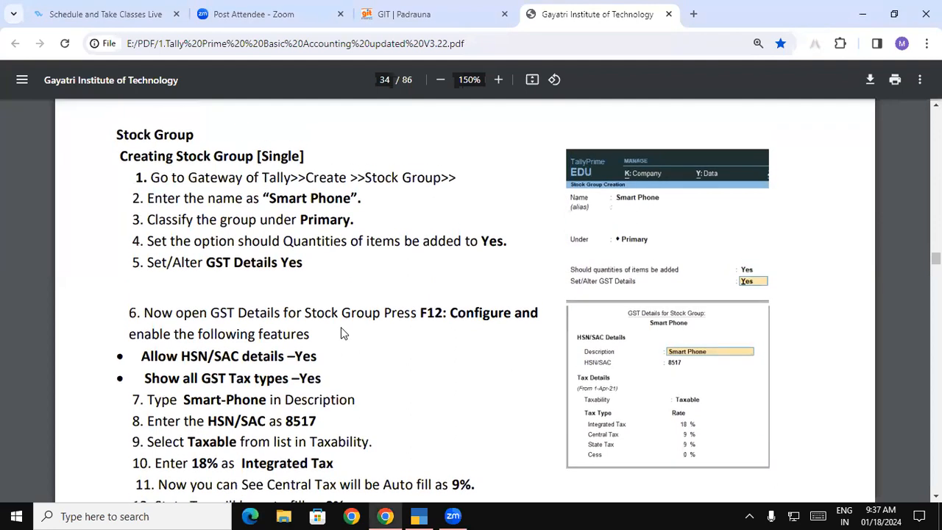
scroll(160, 270, "up", 1)
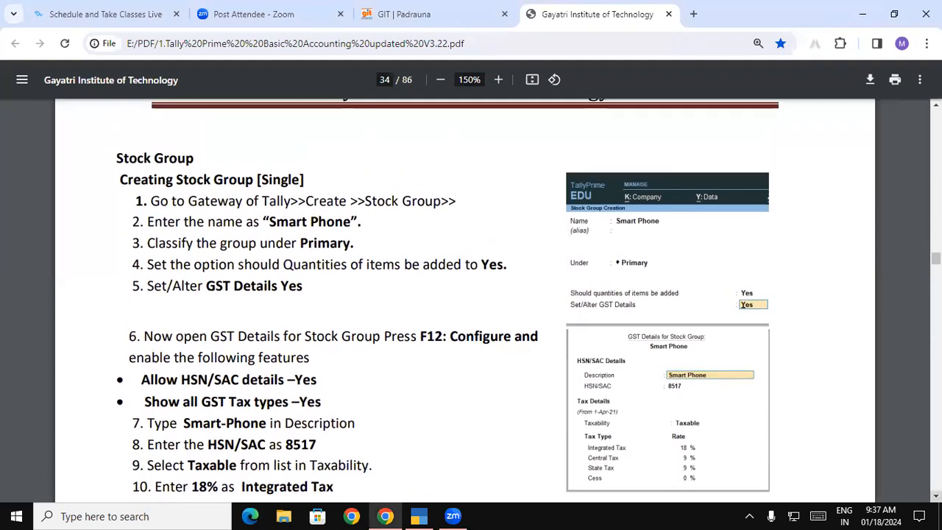
scroll(936, 496, "down", 3)
scroll(463, 300, "down", 10)
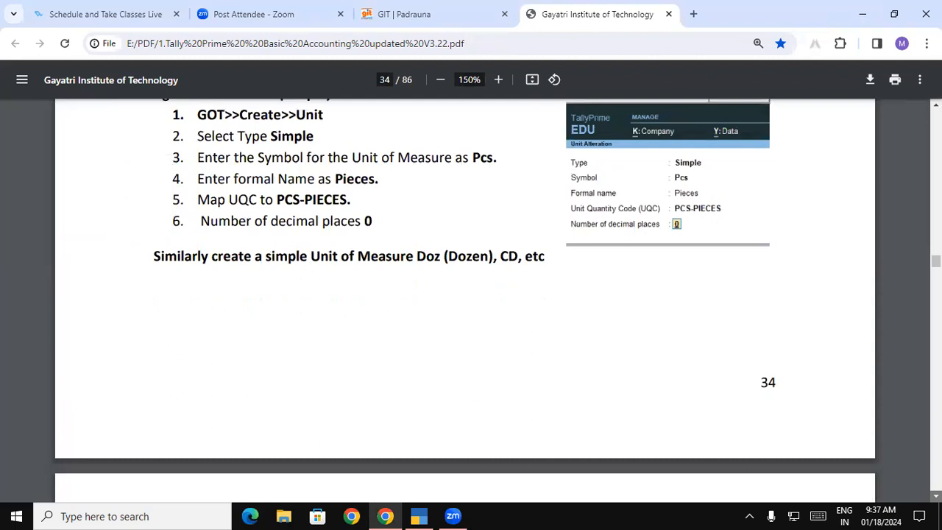
scroll(606, 366, "down", 1)
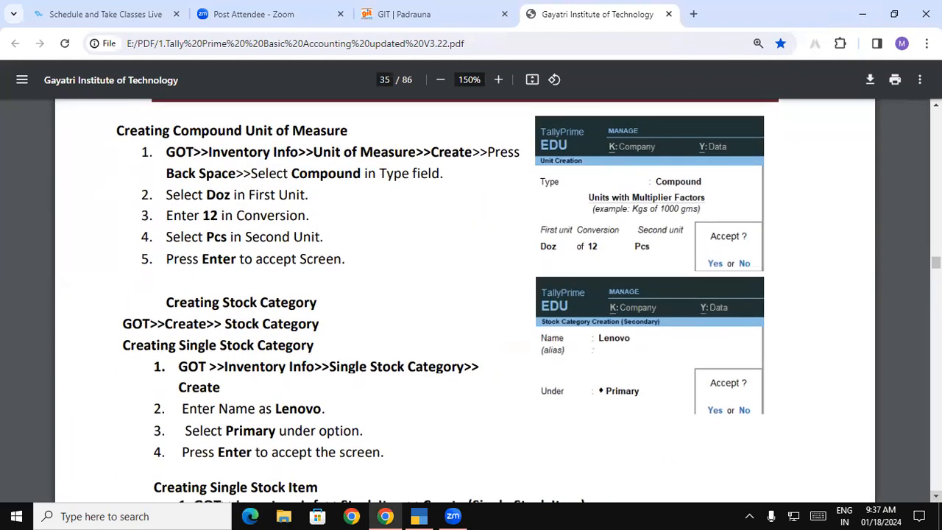
left_click_drag(181, 186, 231, 195)
left_click(307, 196)
left_click_drag(292, 174, 353, 174)
left_click_drag(206, 195, 232, 196)
left_click_drag(200, 238, 233, 236)
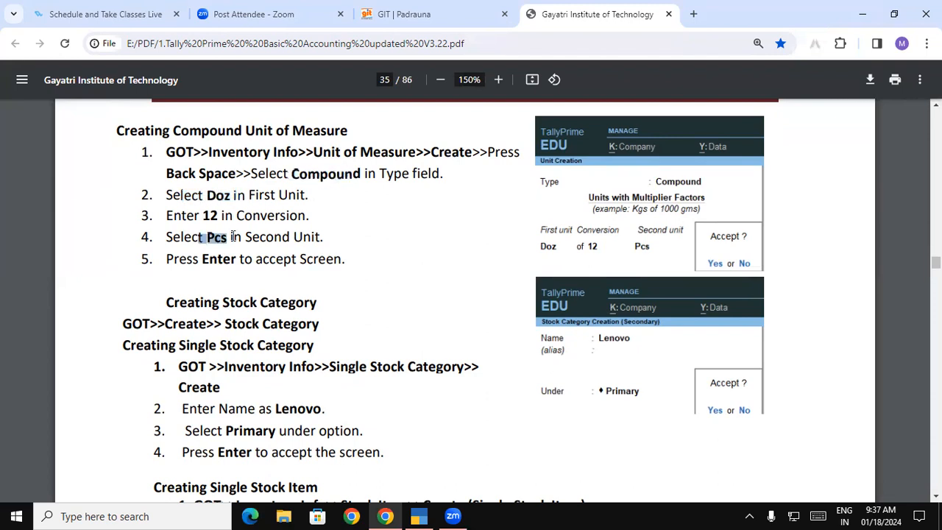
Review the compound unit's first unit, conversion factor and second unit again, highlighting Doz and Pcs.
left_click(234, 210)
left_click_drag(207, 195, 289, 193)
left_click(219, 214)
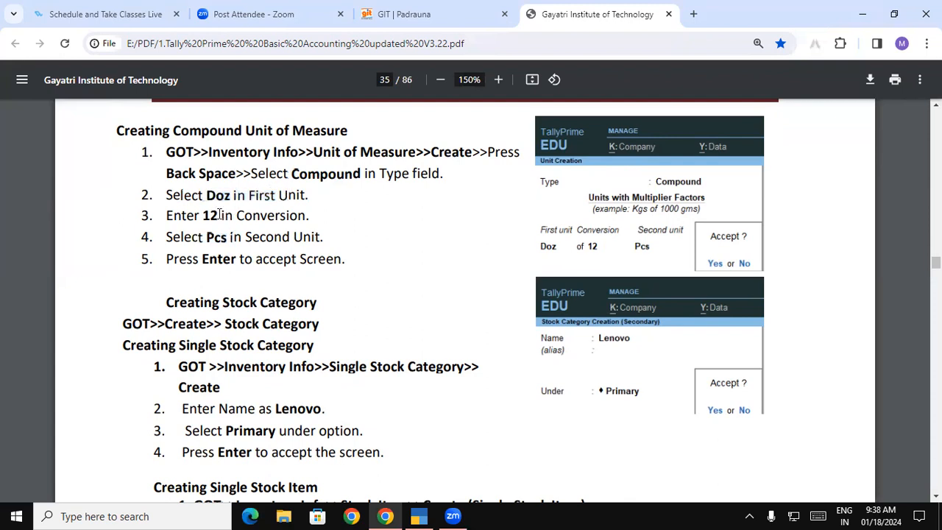
left_click_drag(203, 215, 241, 237)
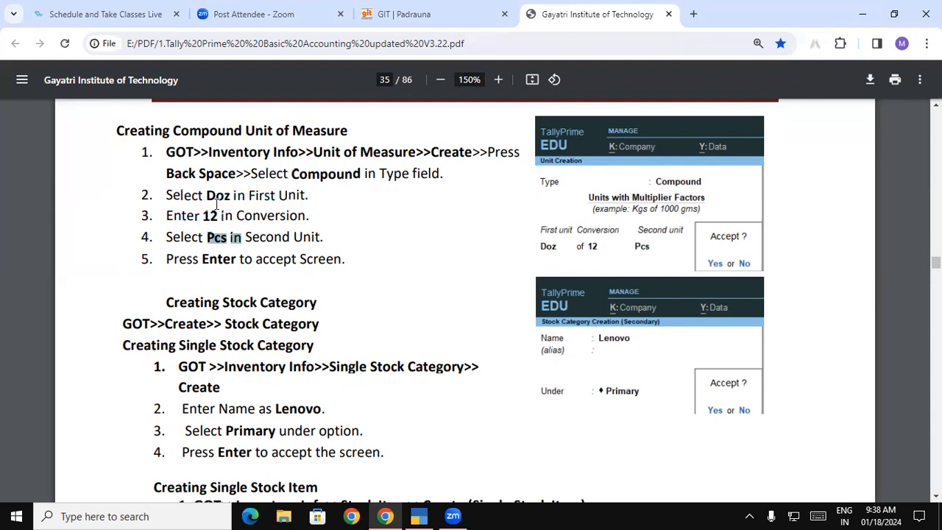
left_click_drag(207, 195, 229, 195)
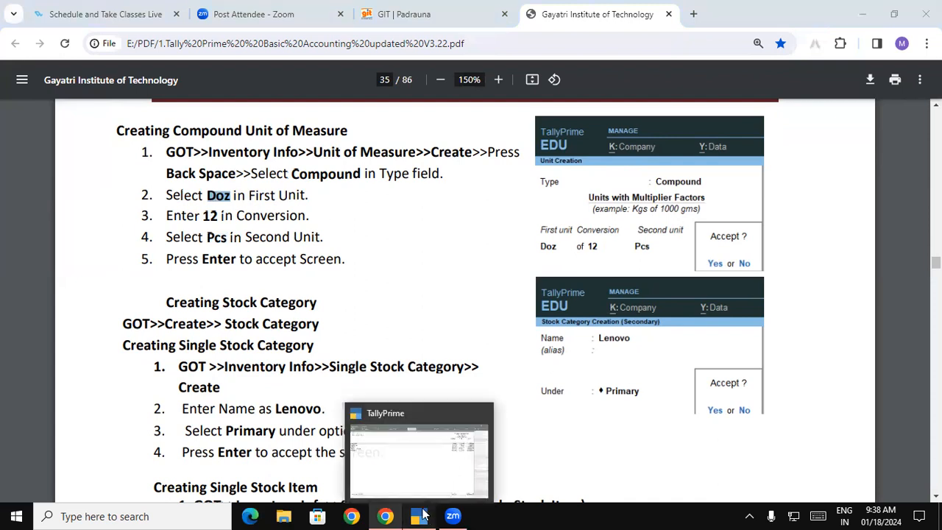
Switch to TallyPrime and leave the Stock Group Summary and Balance Sheet to return to the Gateway of Tally.
left_click(423, 514)
key("Escape")
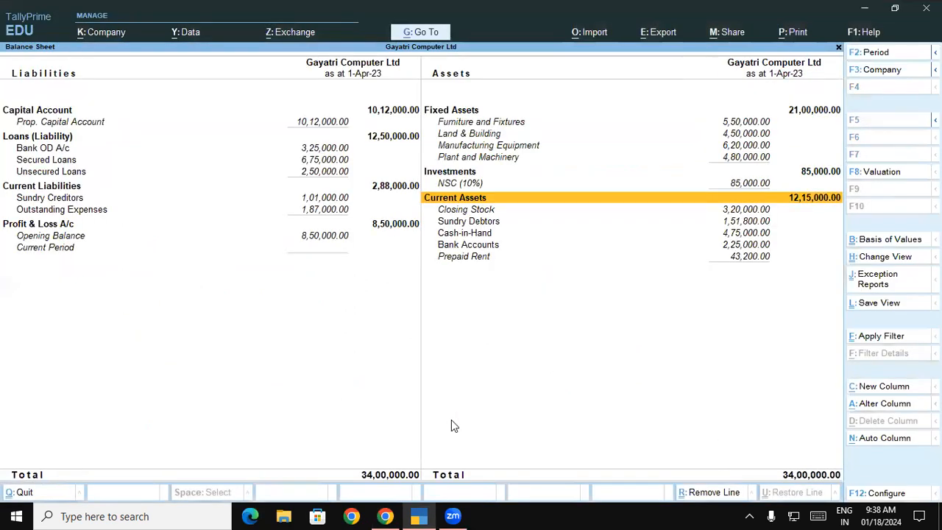
key("Escape")
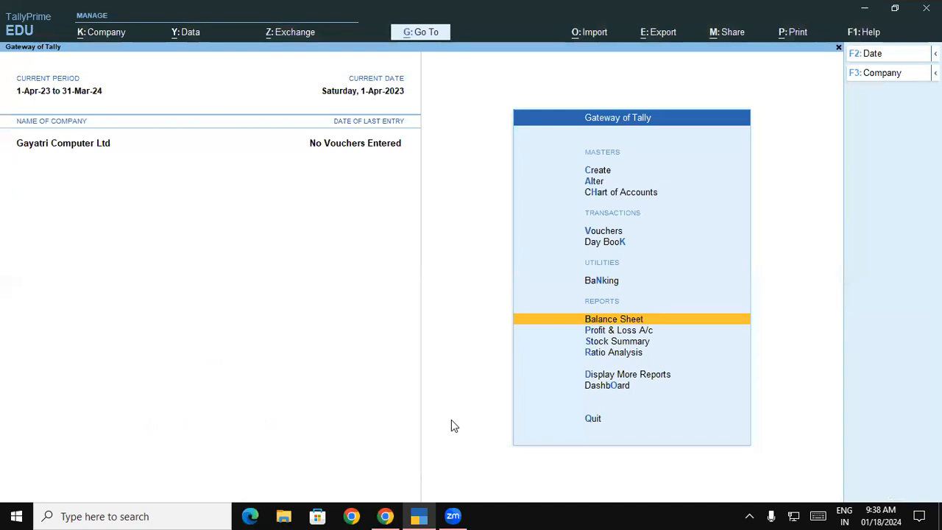
key("c")
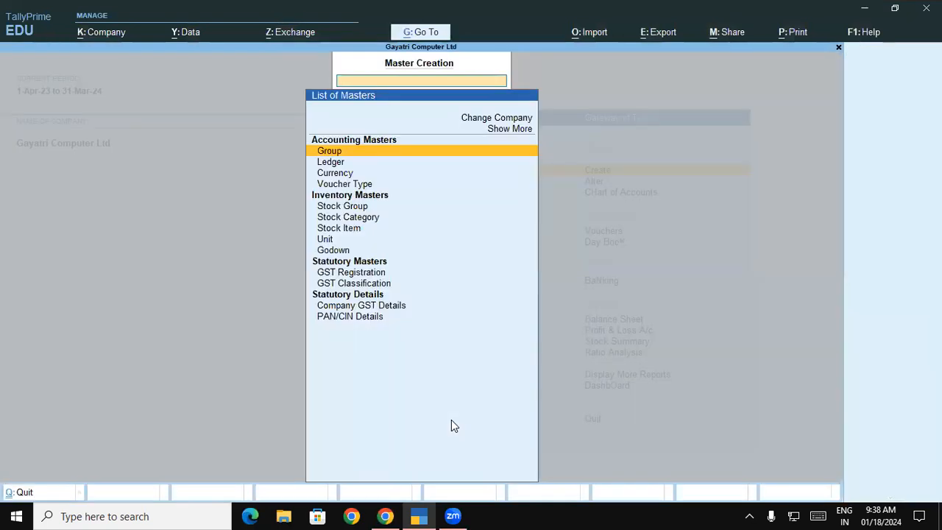
key("Escape")
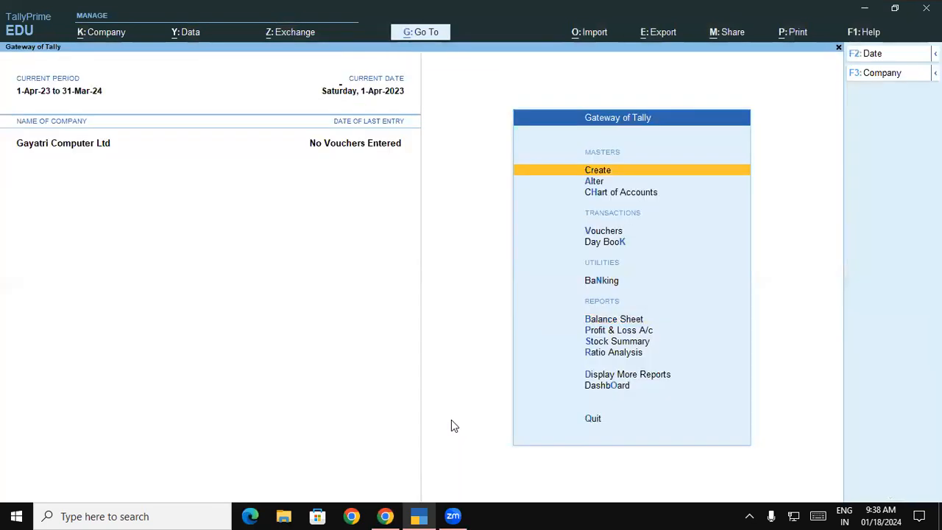
Create a simple unit with symbol Doz, no formal name, Unit Quantity Code DOZ-DOZENS and 0 decimal places.
key("c")
key("Down")
key("Down")
key("Down")
key("Down")
key("Down")
key("Down")
key("Down")
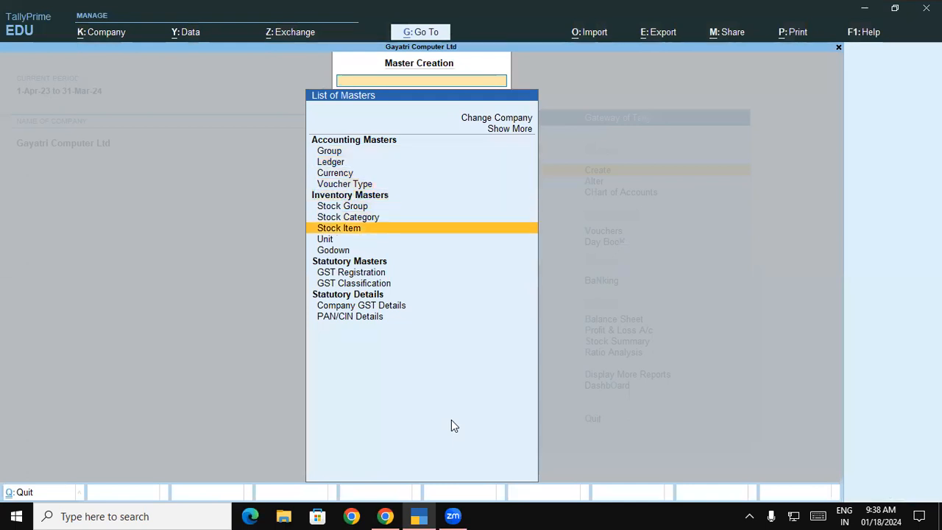
key("Return")
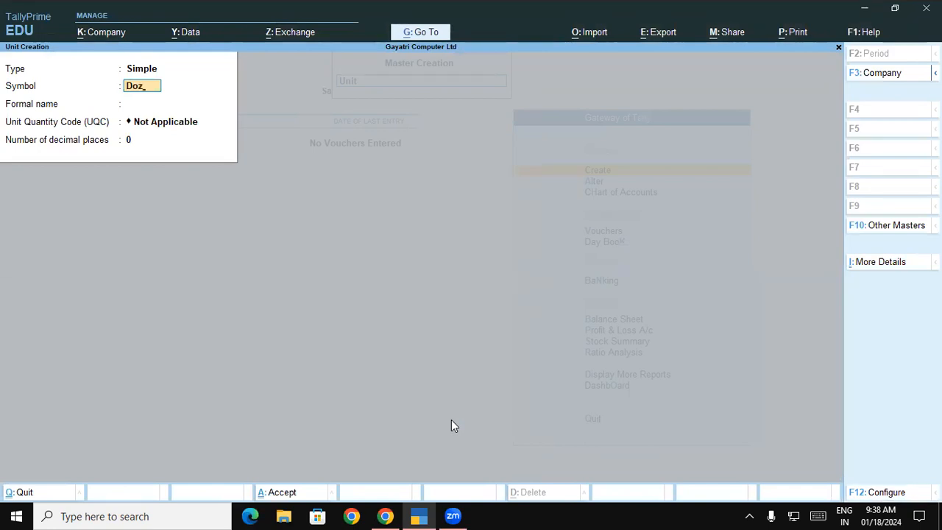
key("Return")
key("Return")
type("do")
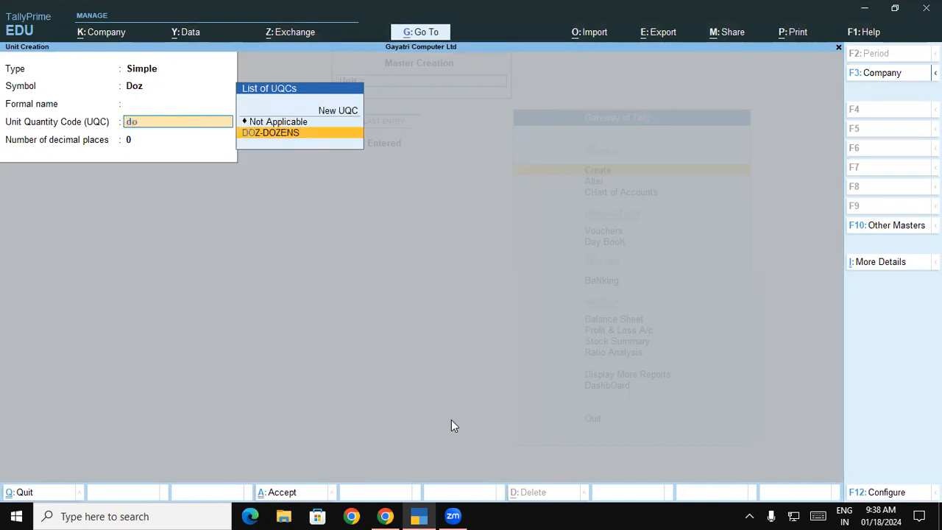
key("Return")
key("Return")
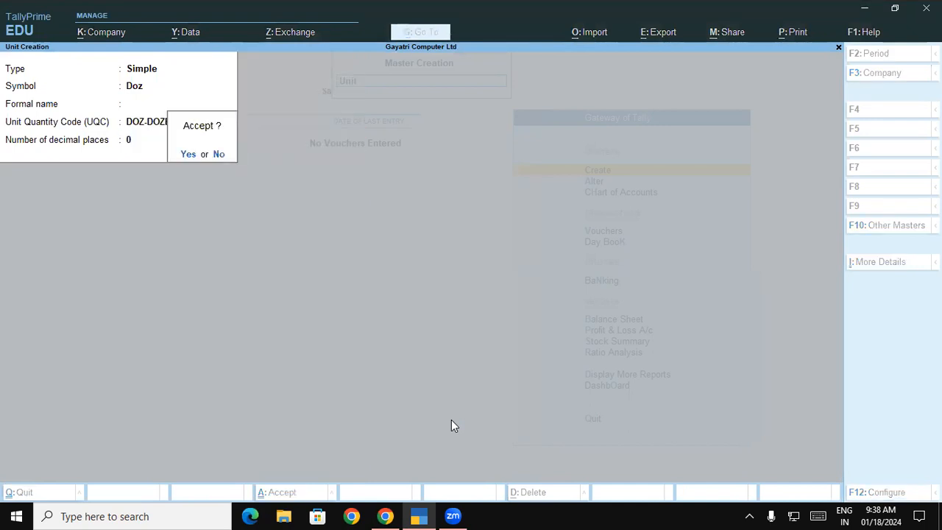
key("Return")
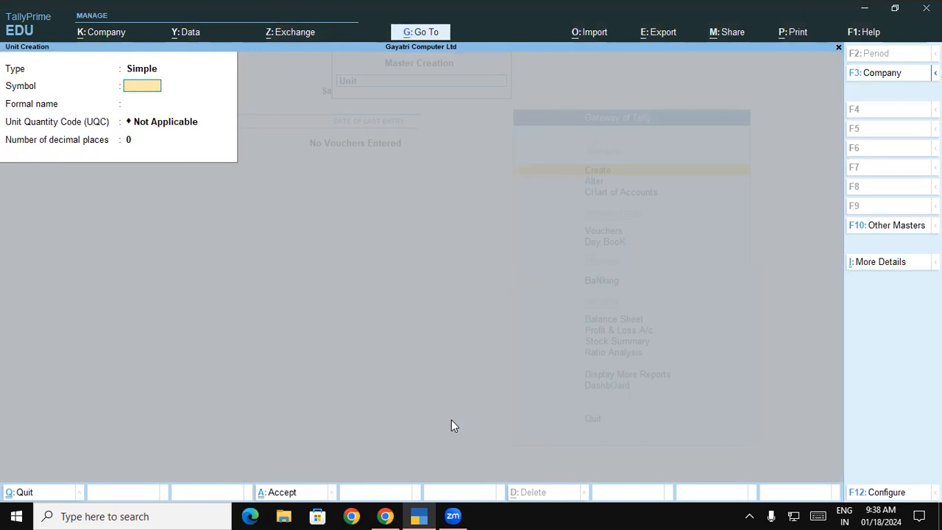
Create a compound unit with Doz as first unit, conversion 12 and Pcs as second unit.
key("BackSpace")
key("Up")
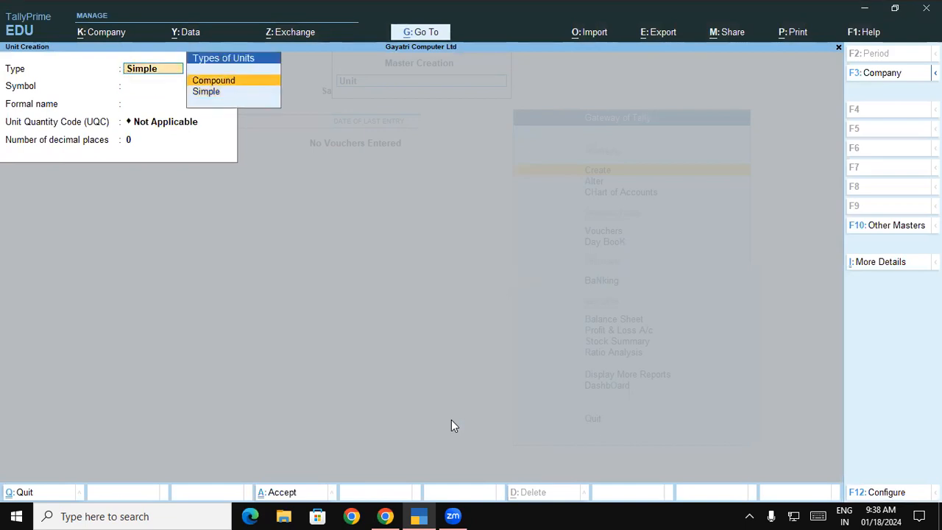
key("Return")
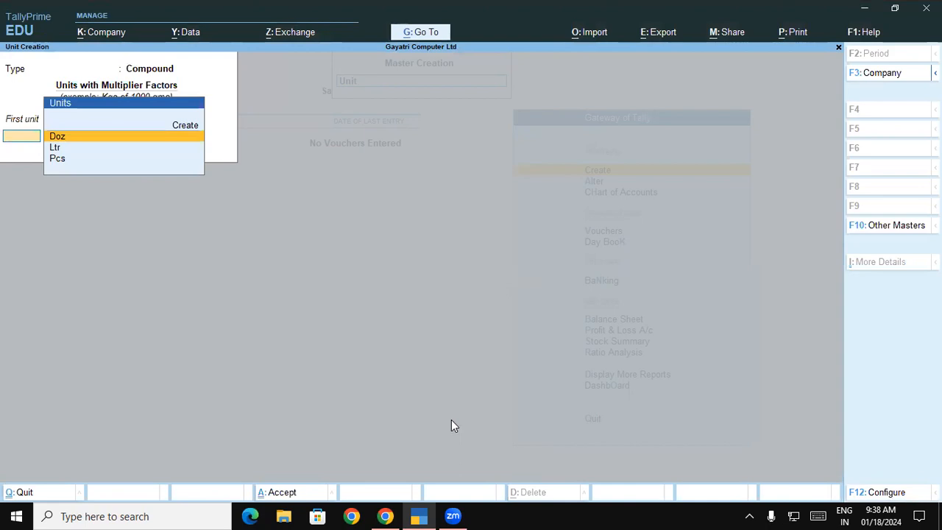
key("Return")
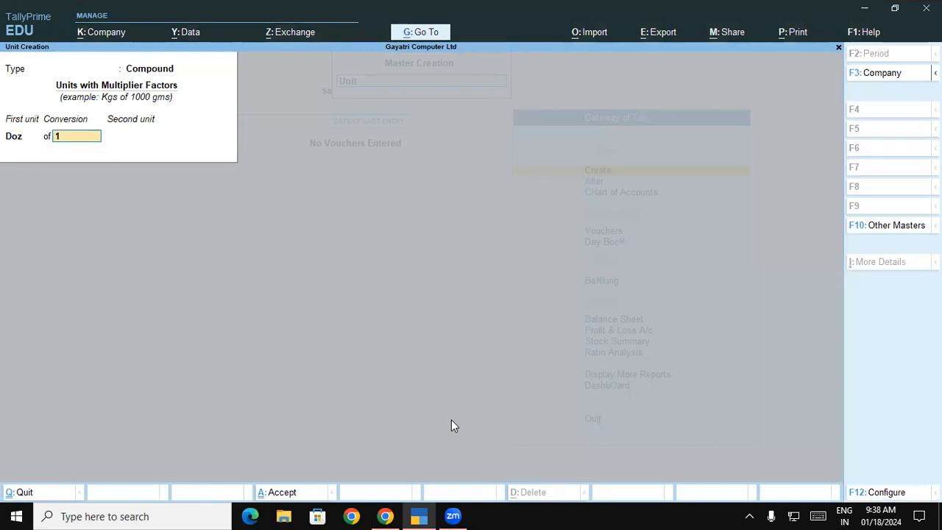
key("Return")
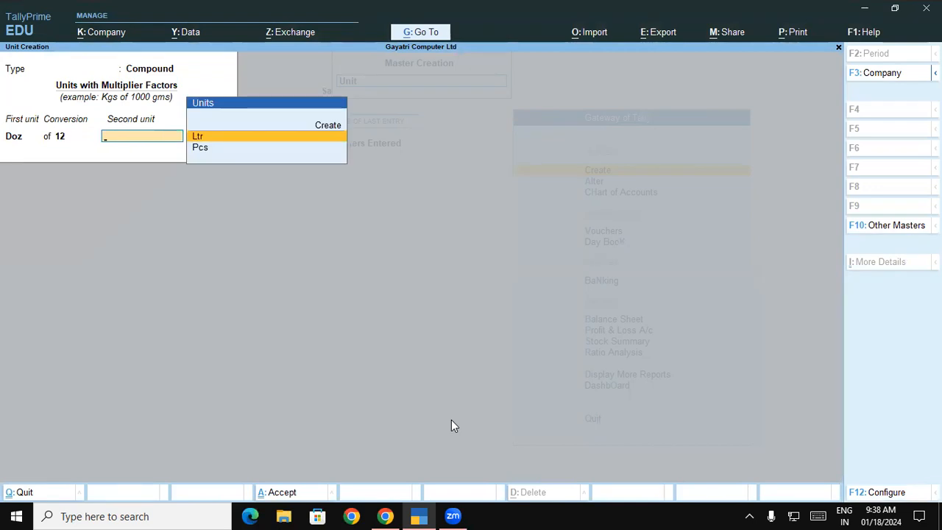
key("Down")
key("Return")
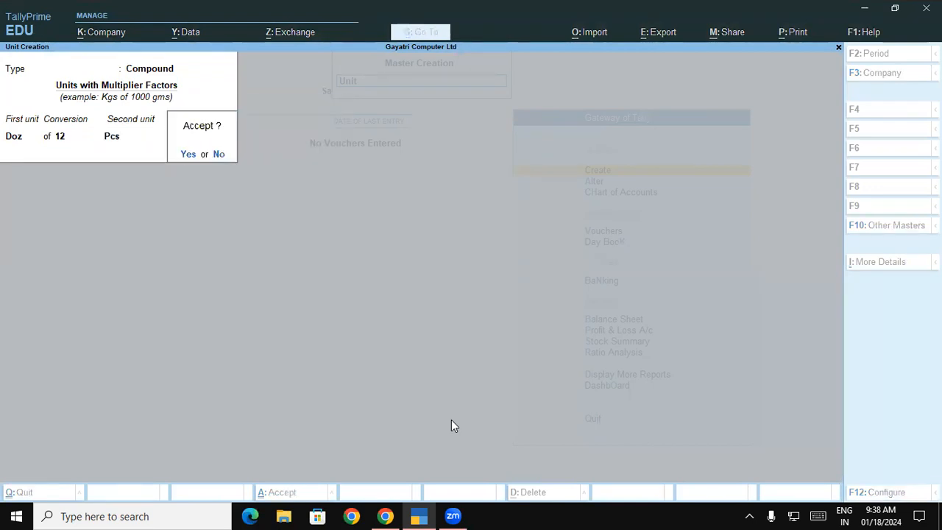
left_click(189, 156)
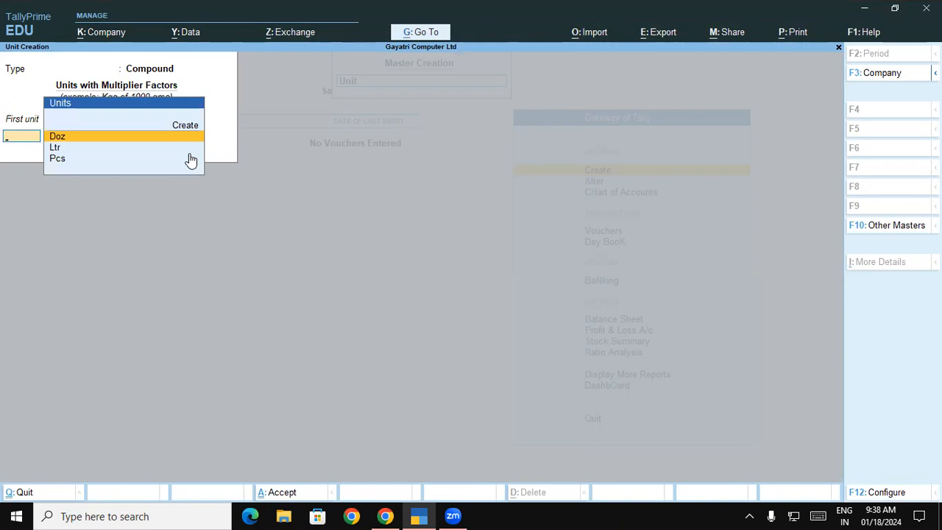
Set the type of the new blank unit back to Simple.
left_click(155, 71)
key("Down")
key("Return")
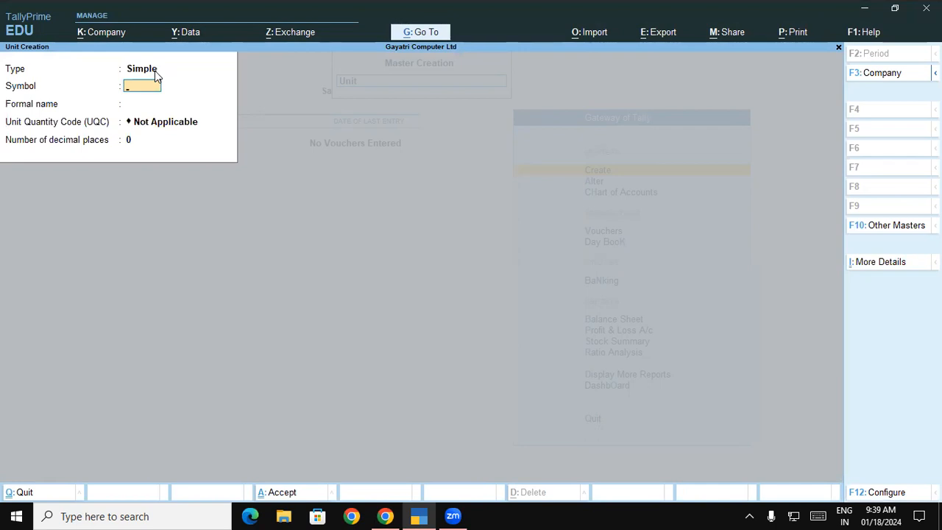
Switch to the PDF in Chrome and read the stock category instructions, highlighting the creation path, name, Primary option and acceptance line.
key("alt+Tab")
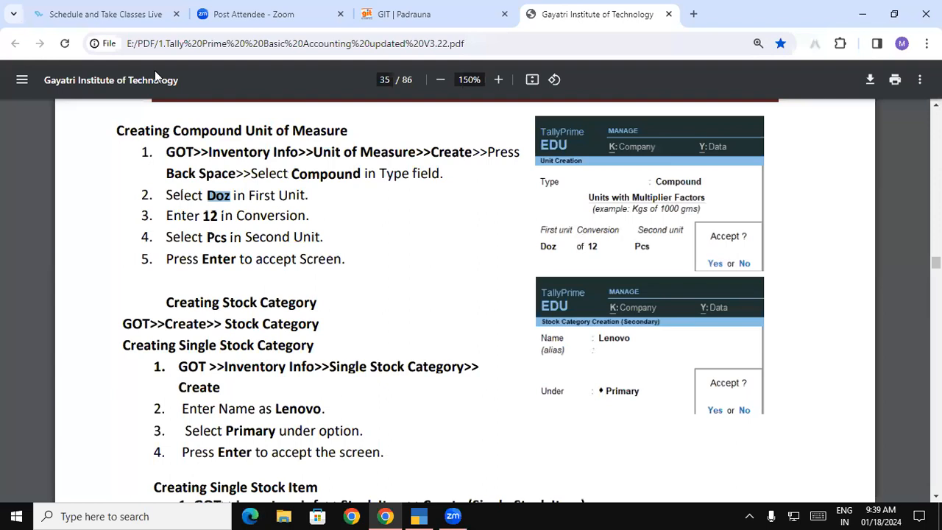
left_click_drag(178, 324, 297, 349)
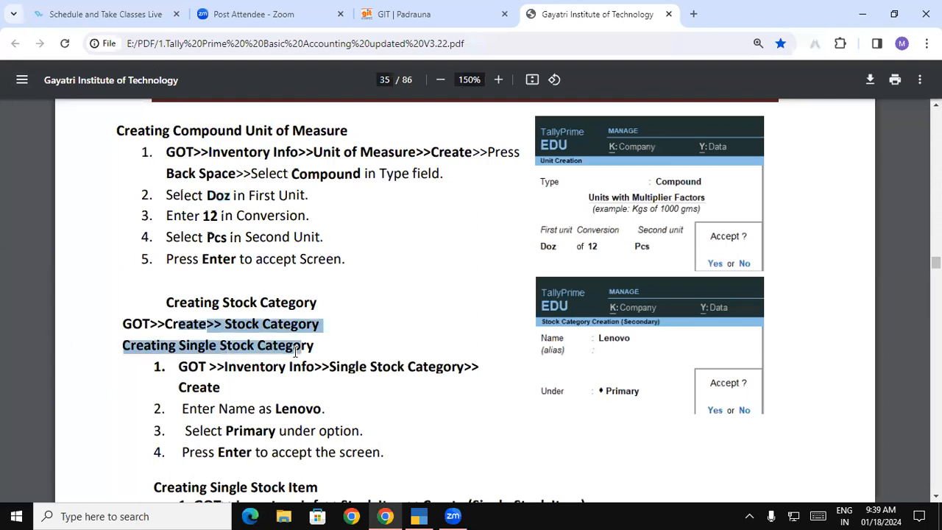
left_click_drag(190, 409, 331, 410)
left_click_drag(225, 430, 274, 430)
left_click_drag(204, 454, 365, 454)
scroll(366, 454, "up", 1)
scroll(366, 454, "down", 2)
scroll(627, 274, "down", 7)
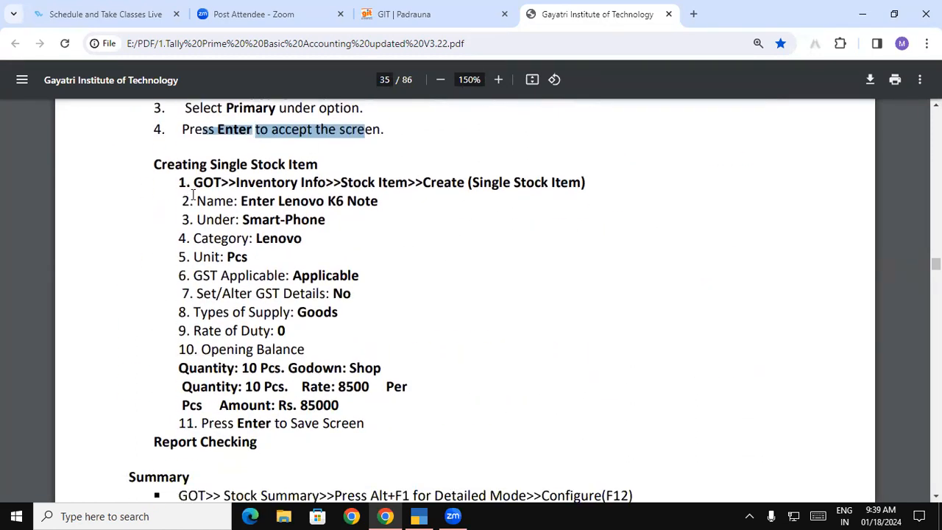
Read the Creating Single Stock Item instructions for Lenovo K6 Note, highlighting its group, category, unit and opening balance lines.
left_click(212, 164)
left_click_drag(304, 164, 333, 161)
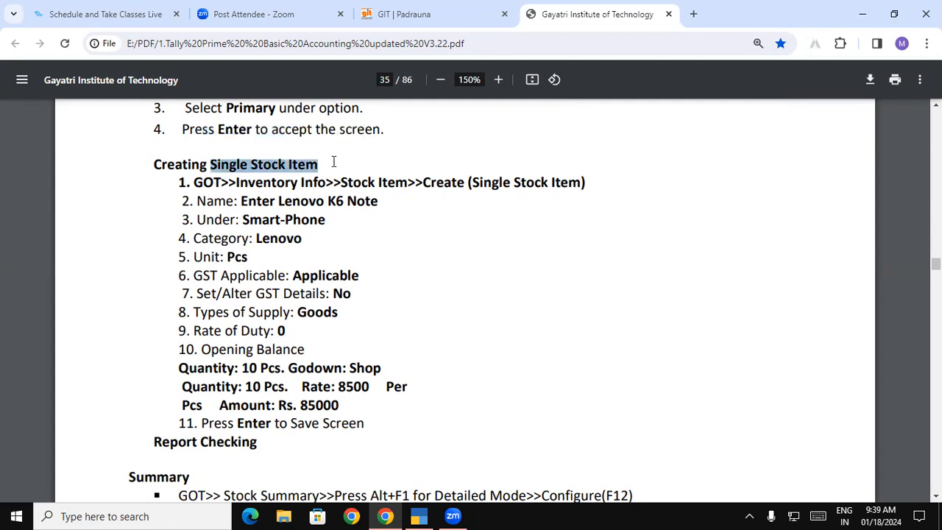
left_click_drag(240, 202, 309, 184)
left_click(227, 220)
left_click_drag(223, 219, 294, 220)
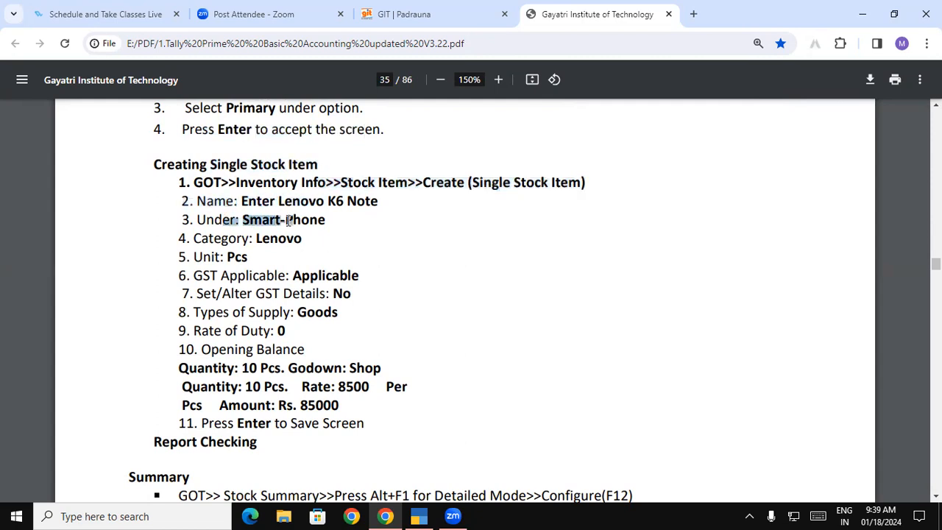
left_click_drag(222, 238, 302, 238)
left_click_drag(212, 256, 302, 346)
left_click_drag(240, 368, 286, 368)
left_click(307, 370)
left_click_drag(210, 388, 261, 388)
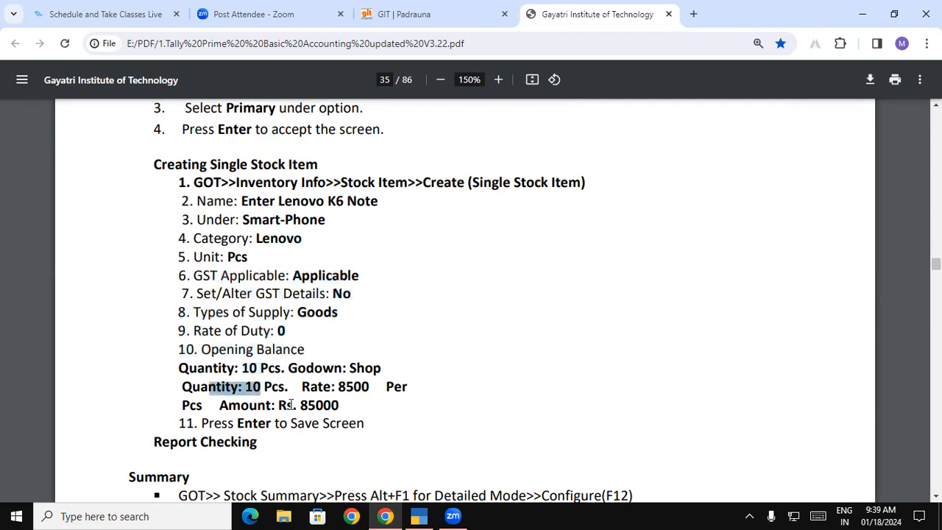
left_click_drag(362, 422, 142, 185)
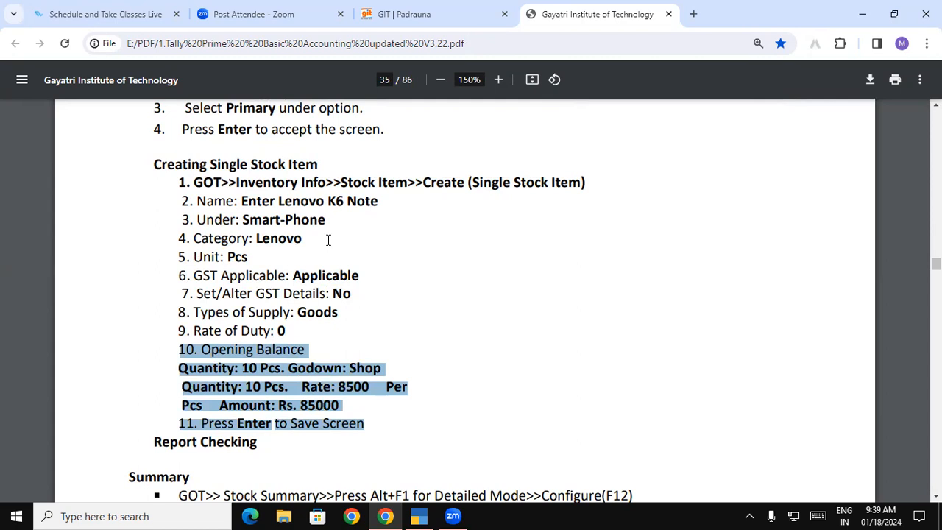
Read the Report Checking and Summary instructions, highlighting the Stock Summary path, zero balance option and acceptance line, and view the sample report.
scroll(328, 240, "down", 1)
left_click_drag(155, 420, 257, 420)
scroll(342, 326, "down", 3)
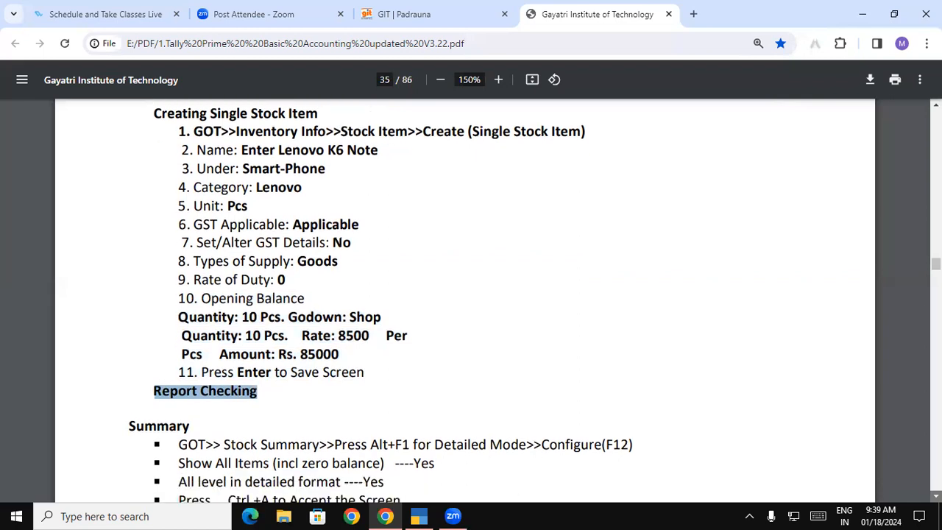
left_click(269, 306)
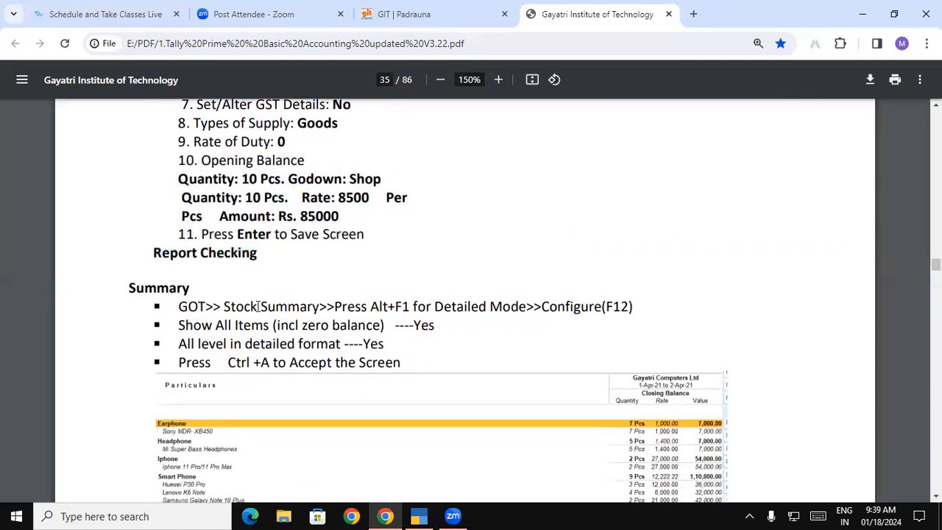
left_click_drag(186, 306, 619, 306)
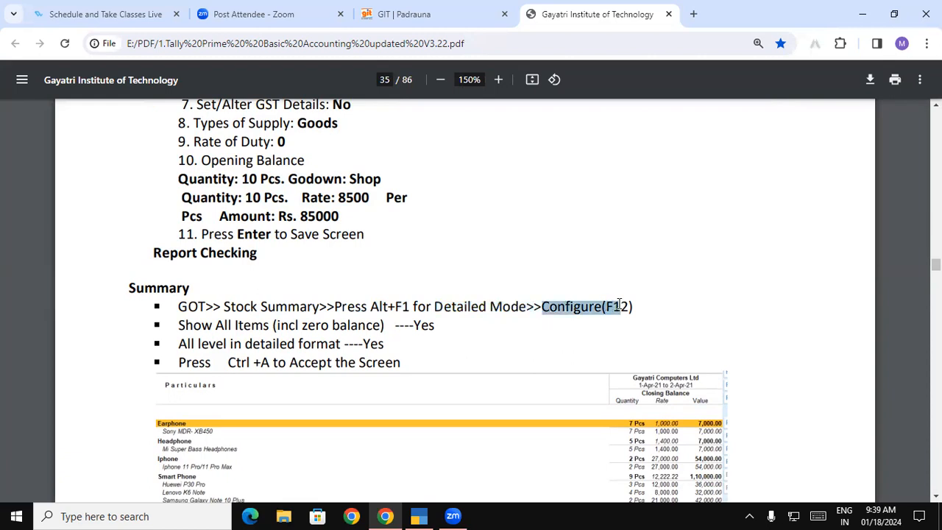
left_click(181, 325)
left_click_drag(180, 325, 380, 321)
left_click(312, 322)
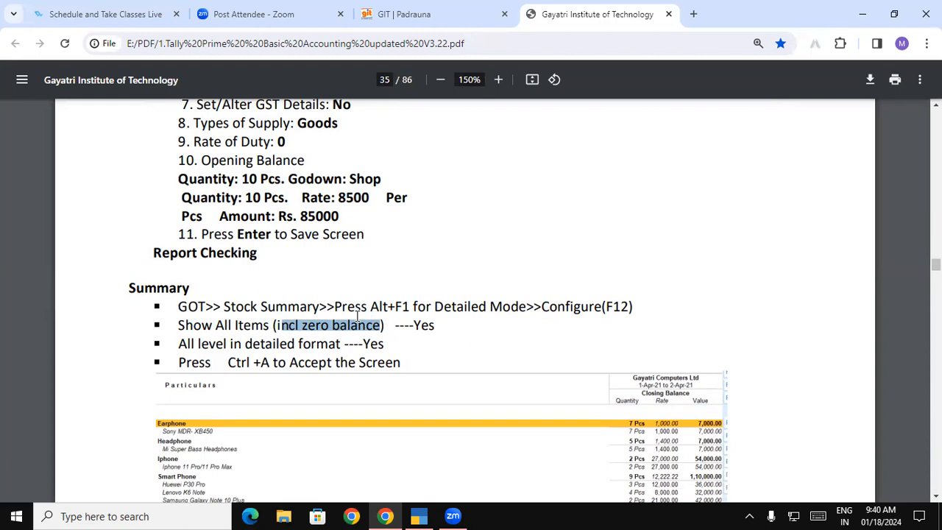
left_click(345, 344)
left_click_drag(230, 362, 395, 362)
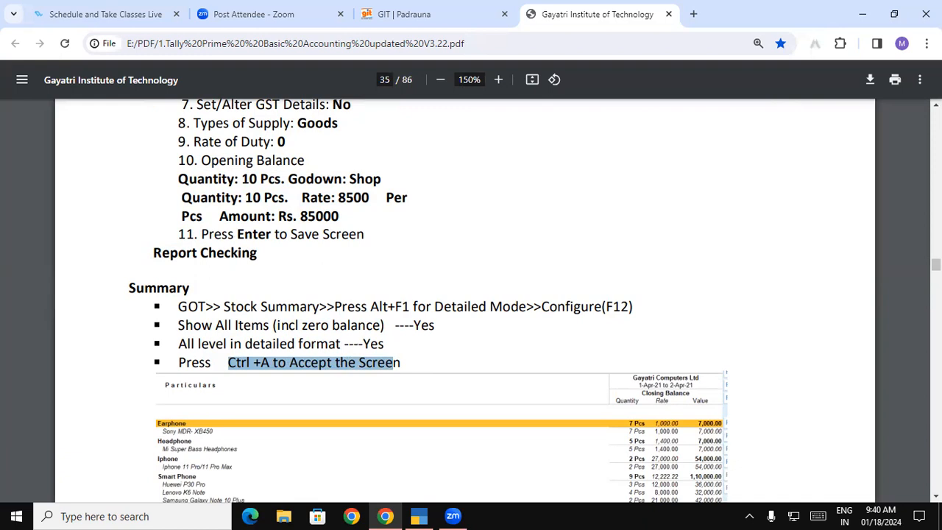
scroll(465, 301, "down", 2)
scroll(653, 243, "down", 3)
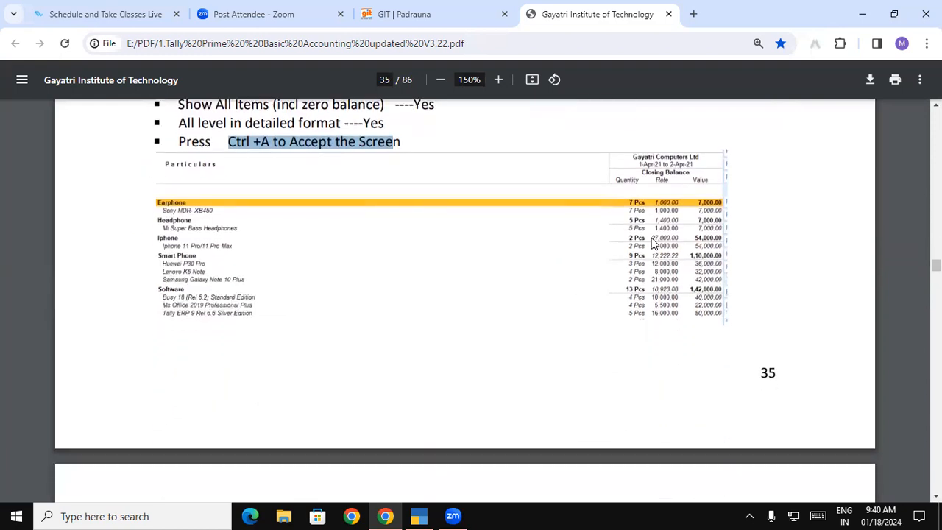
Switch to TallyPrime, leave the unit creation form and open the Stock Summary report.
left_click(419, 515)
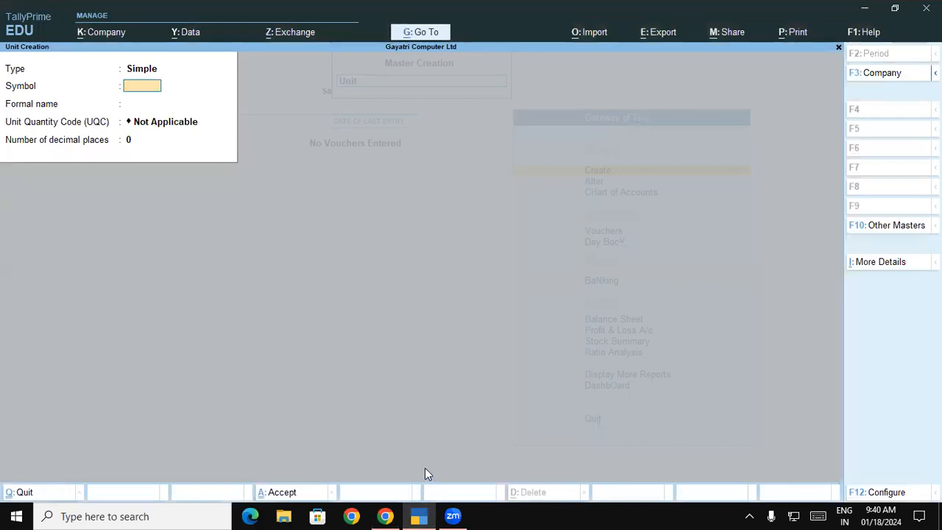
key("Escape")
key("Escape")
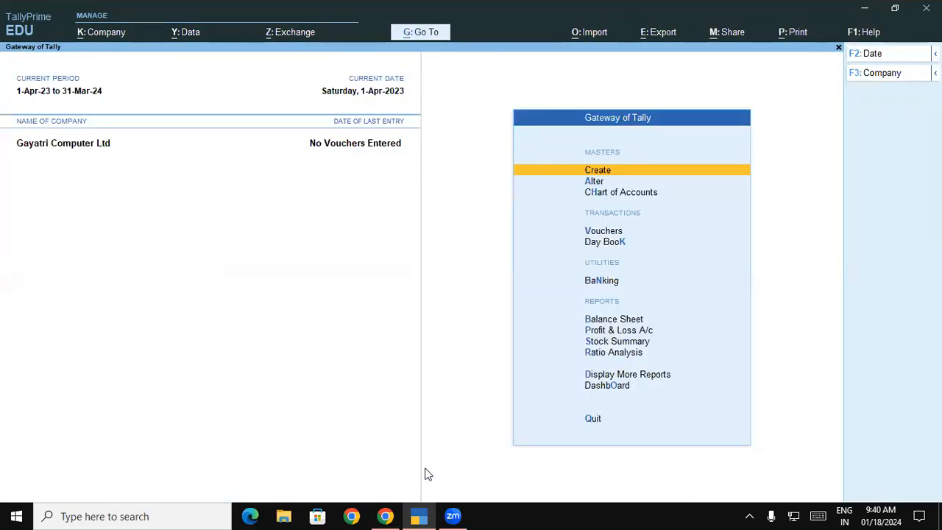
key("Up")
key("Up")
key("Up")
key("Up")
key("Up")
key("Return")
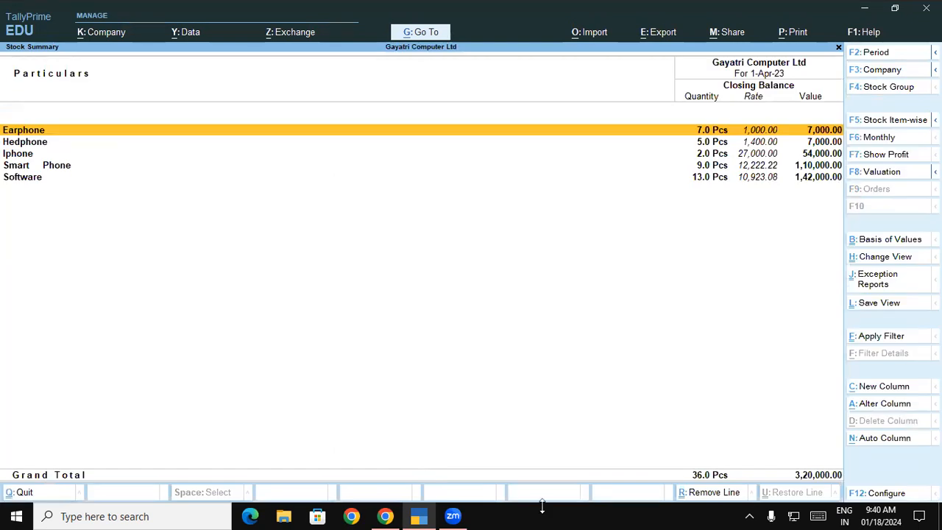
Configure the Stock Summary to show stock items with zero quantity or balance, and check the detailed format instruction in the Chrome PDF.
left_click(905, 495)
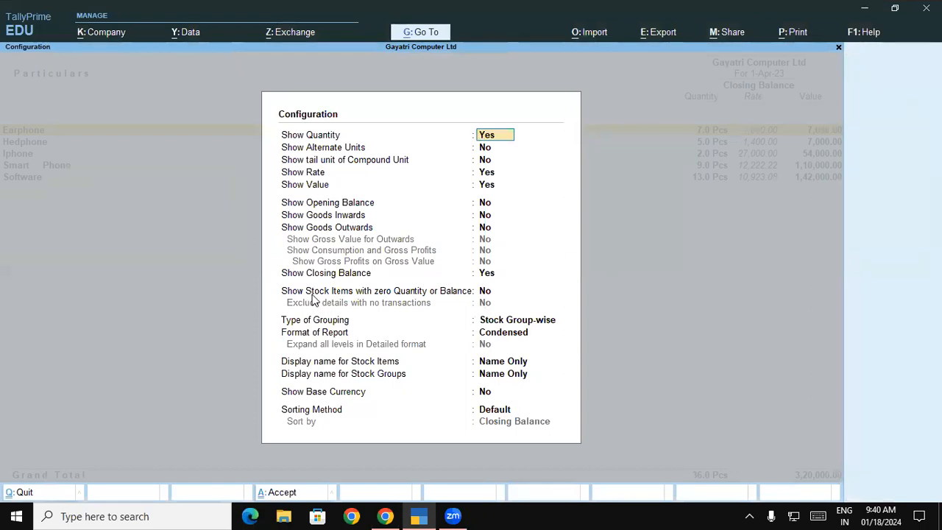
left_click(425, 294)
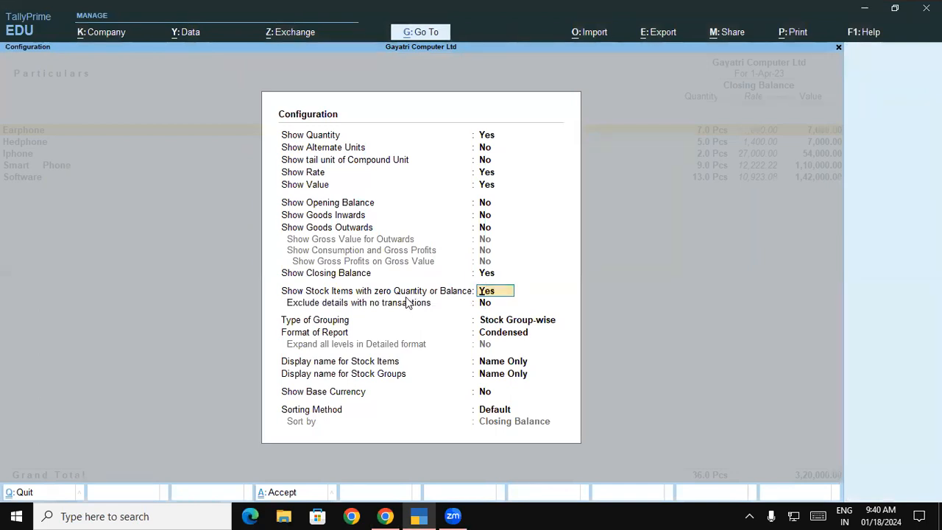
left_click(385, 515)
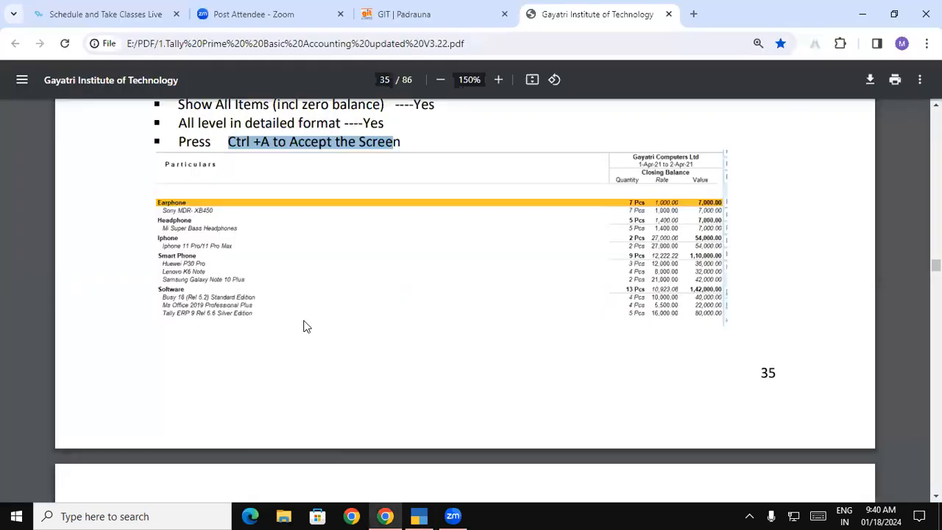
left_click(238, 123)
left_click_drag(198, 123, 343, 122)
Back in TallyPrime, keep Stock Group-wise grouping, set the report format to Detailed with all levels expanded, and accept the configuration.
left_click(418, 514)
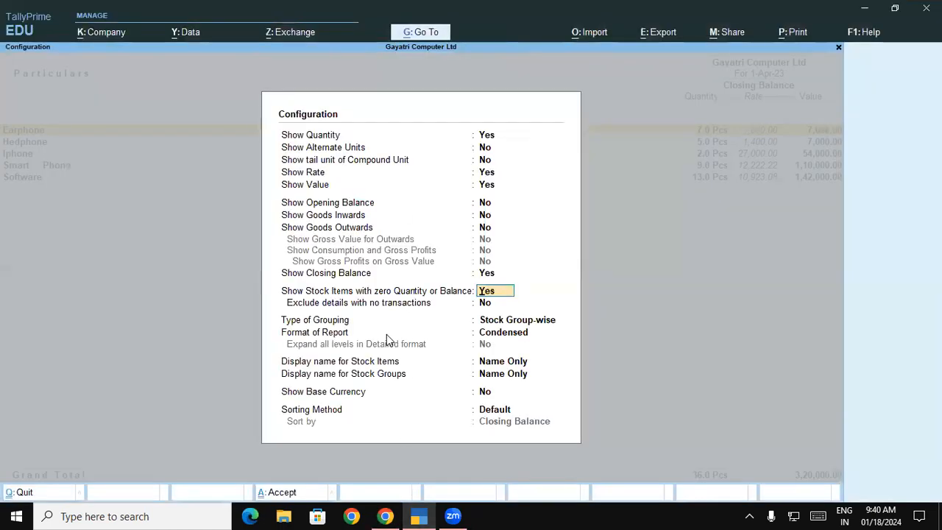
key("Return")
key("Return")
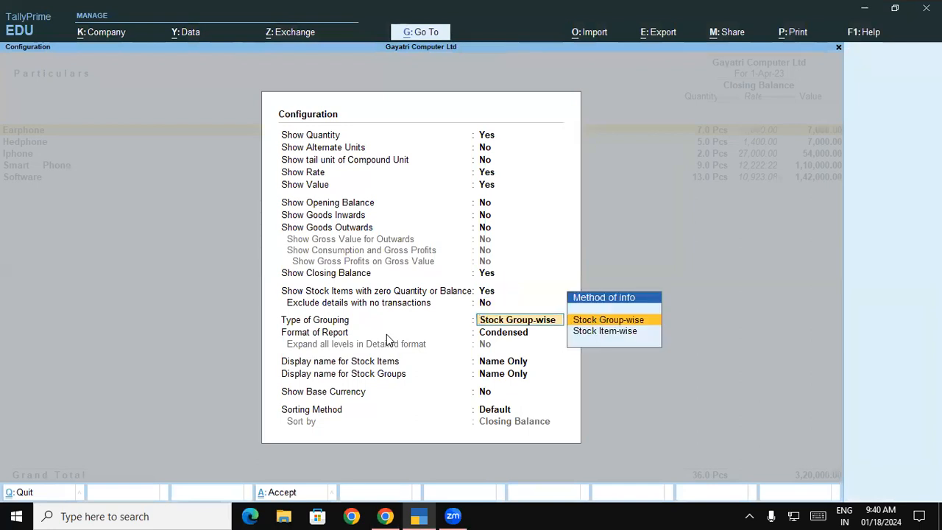
key("Return")
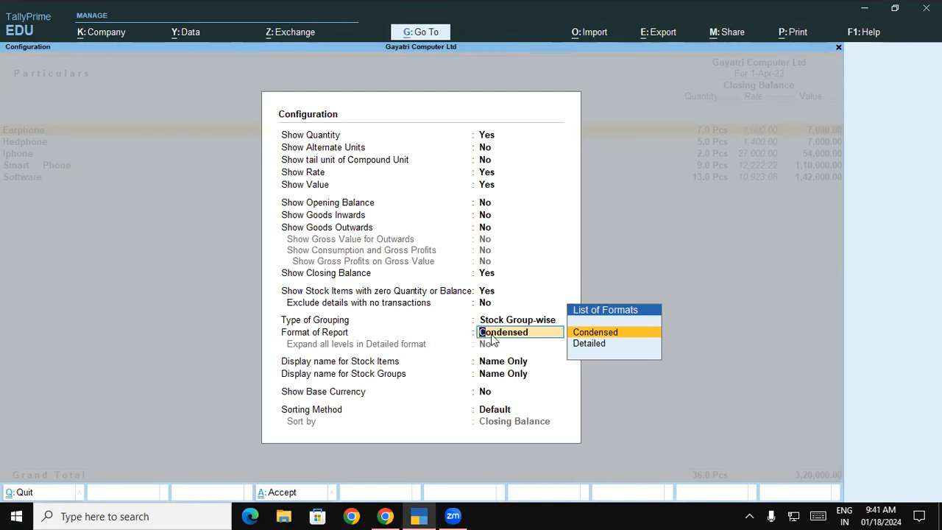
left_click(596, 345)
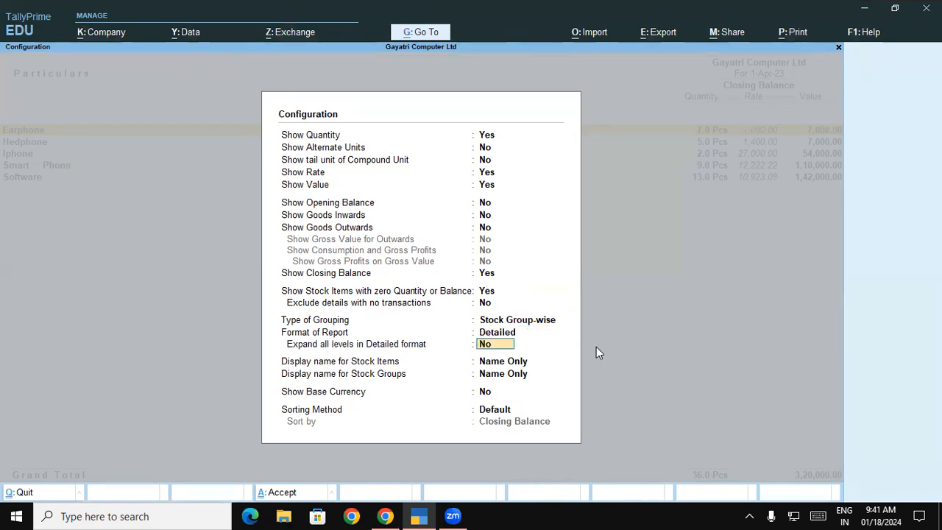
type("y")
key("Return")
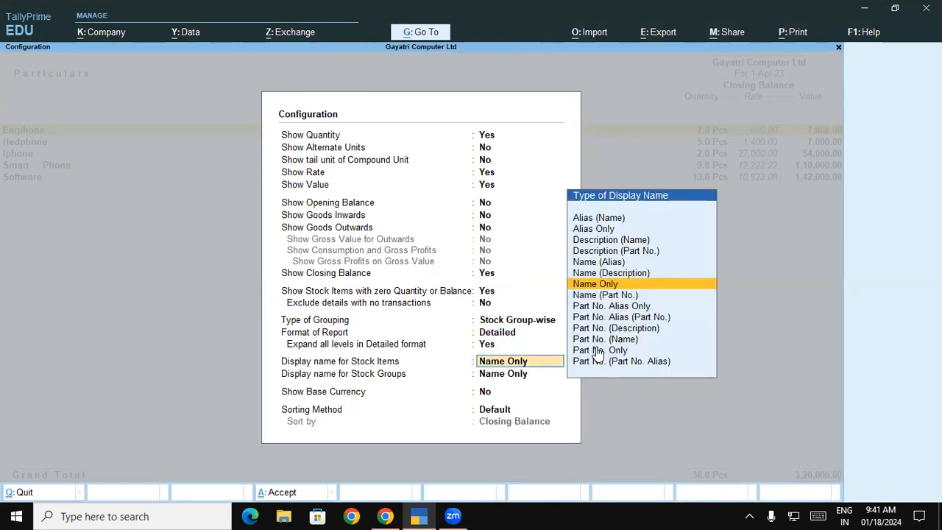
key("ctrl+a")
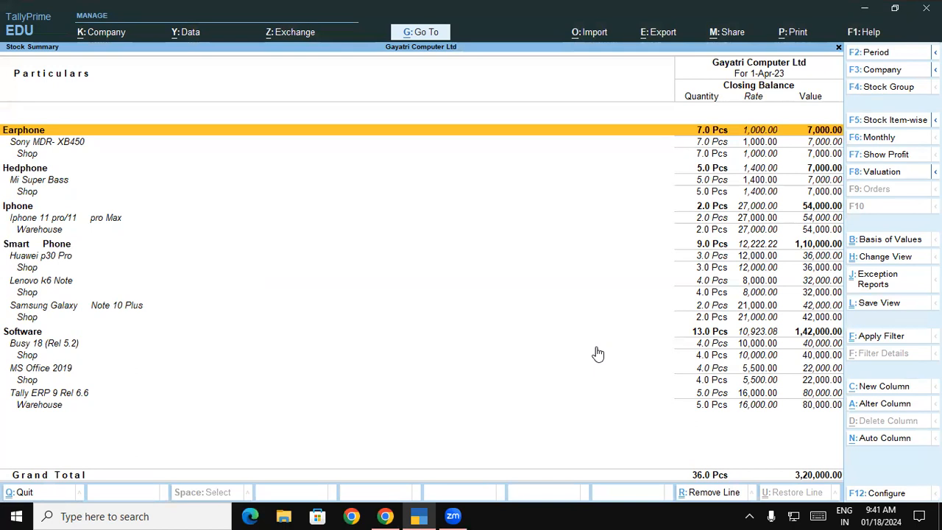
Set the Stock Summary format to Condensed and showing of zero quantity or balance items to No, accept, and expand the report to detailed view.
left_click(868, 493)
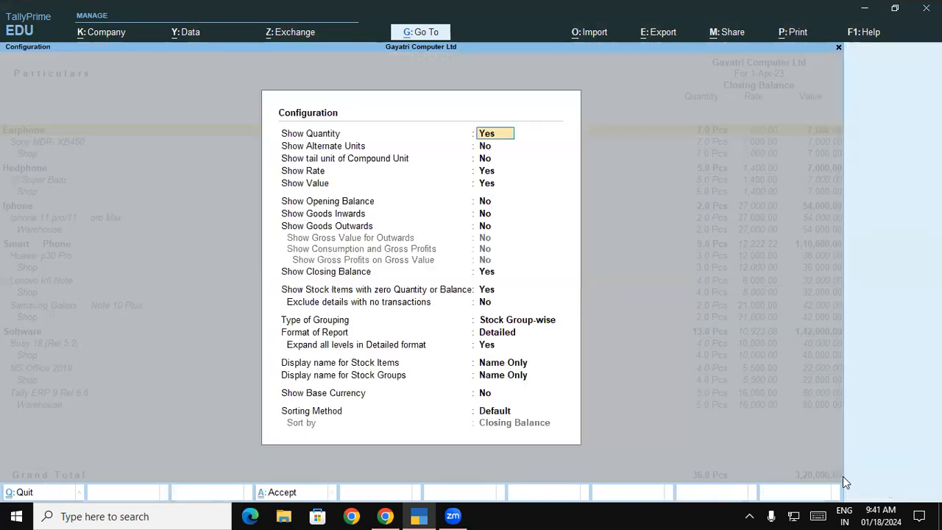
left_click(495, 337)
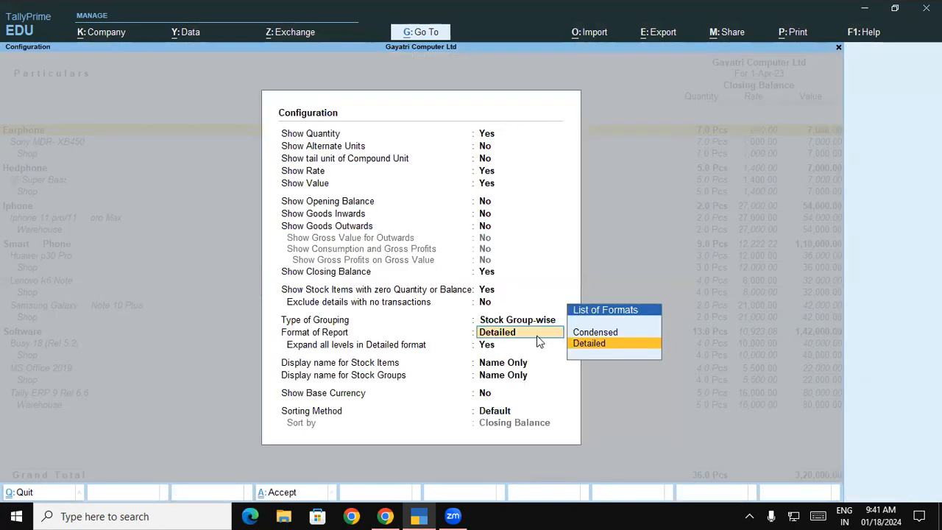
key("Up")
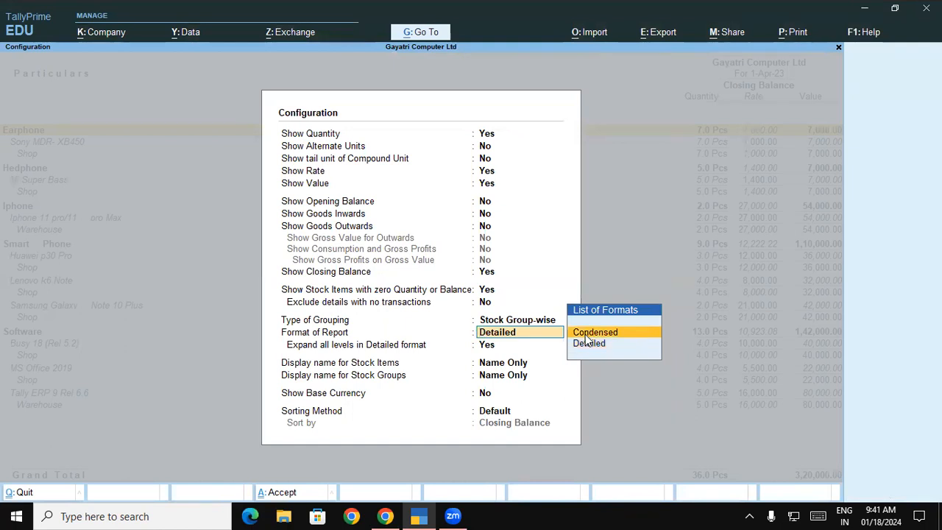
key("Return")
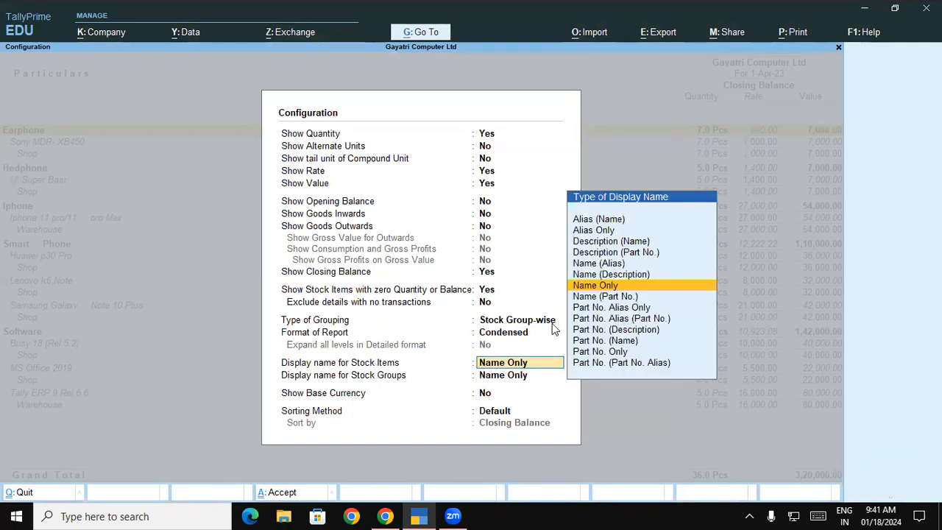
left_click(486, 292)
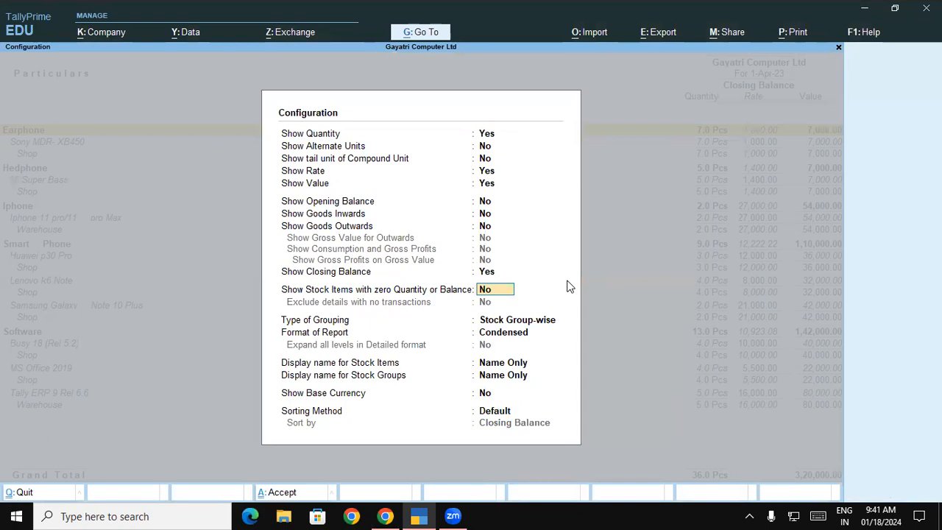
key("ctrl+a")
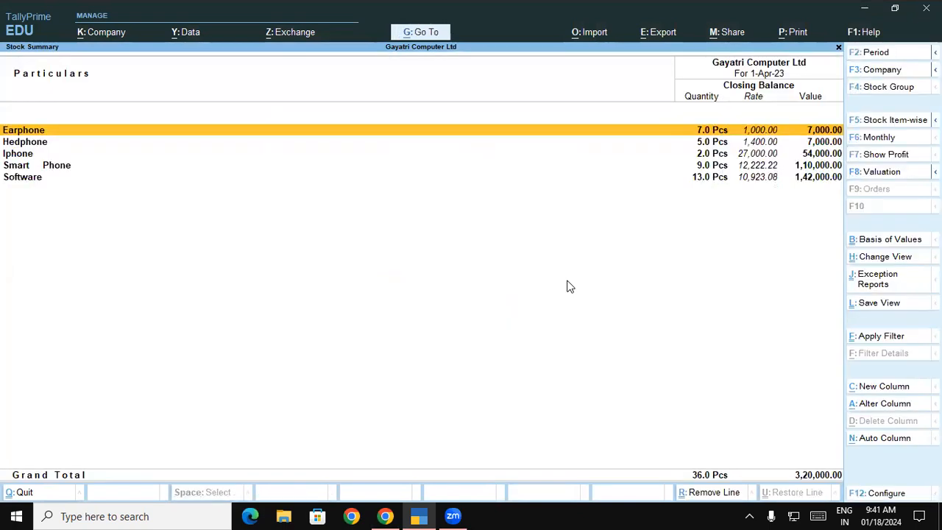
key("alt+F5")
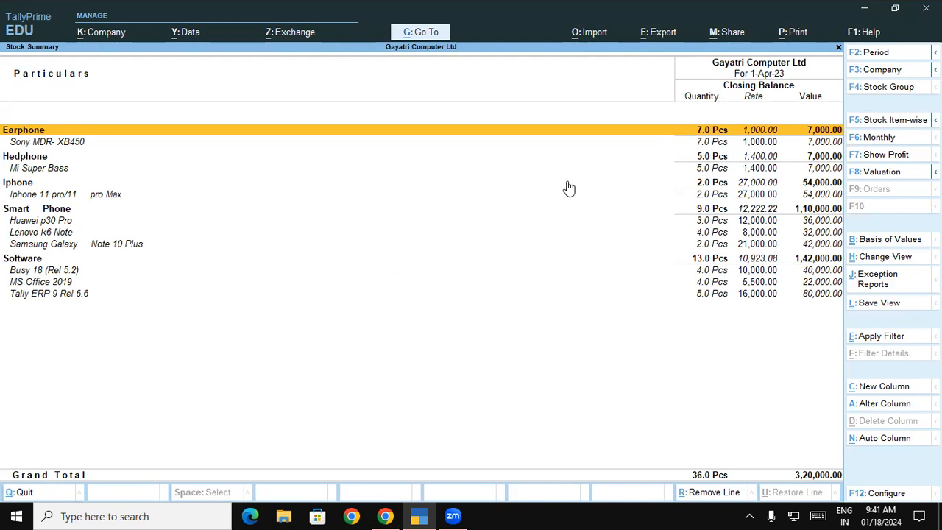
Switch to the Chrome PDF and read the Lesson 6 Vouchers definition, highlighting the sentences on what vouchers record and when each is used.
left_click(387, 516)
scroll(444, 378, "down", 2)
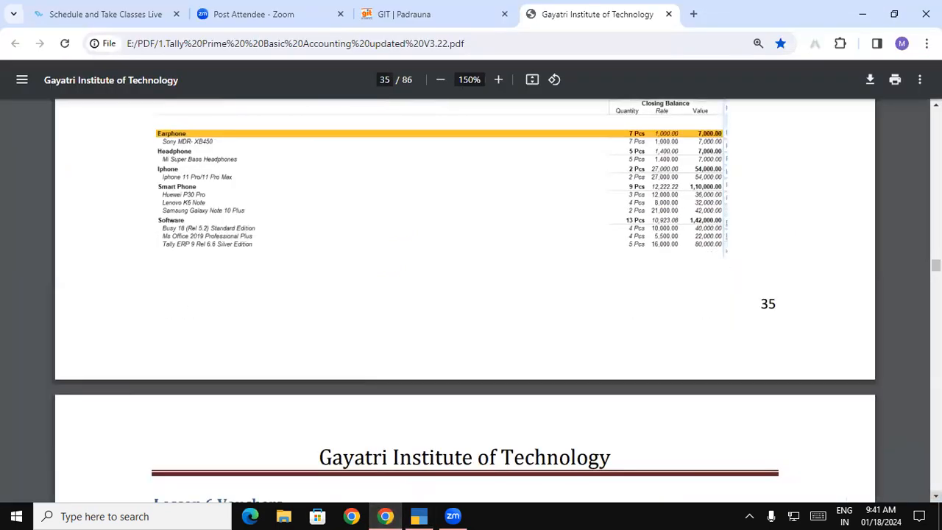
scroll(465, 301, "down", 5)
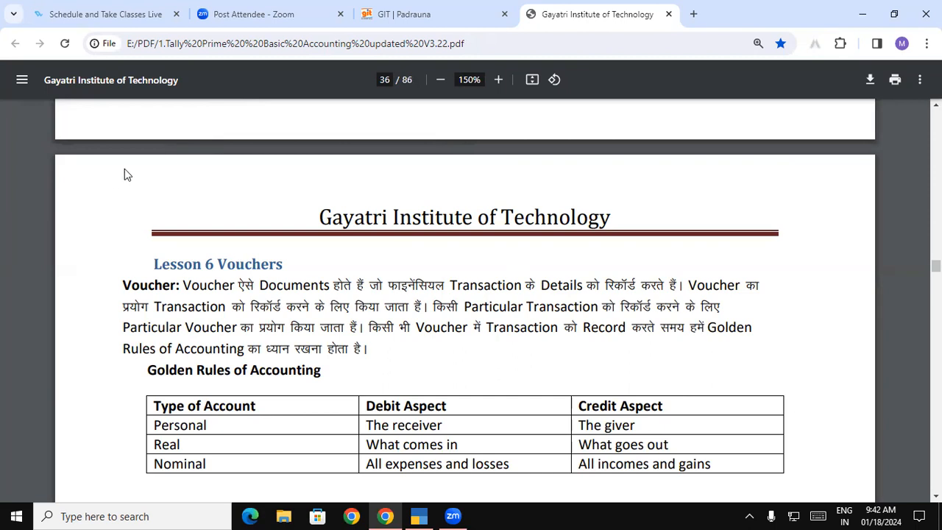
left_click_drag(184, 284, 685, 285)
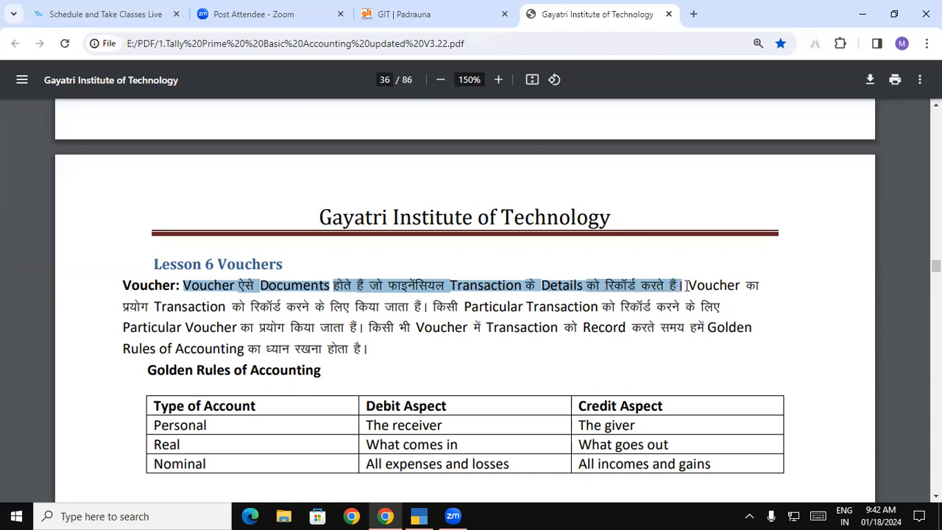
left_click_drag(184, 285, 234, 287)
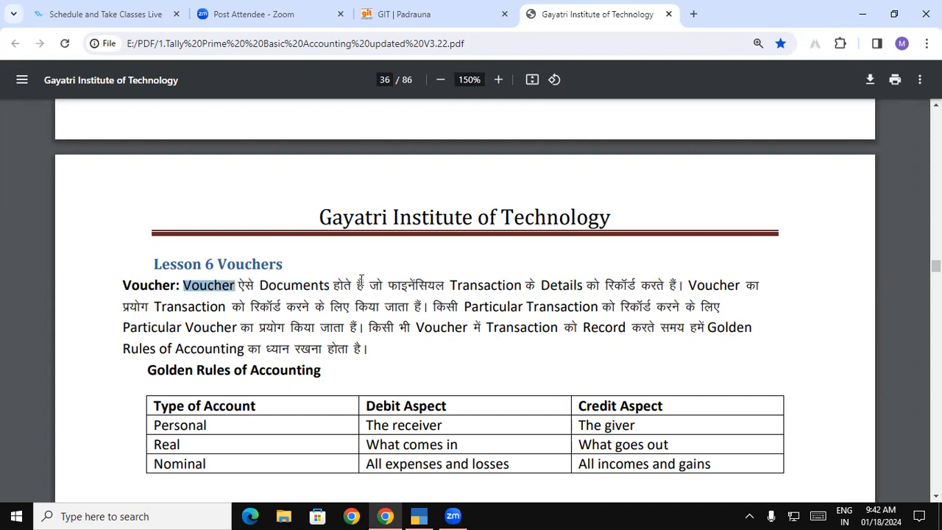
left_click_drag(150, 309, 430, 302)
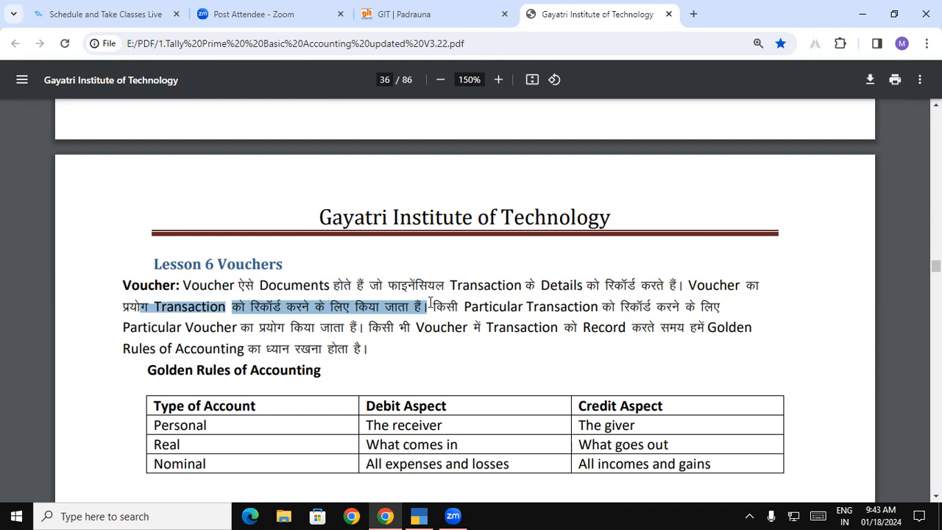
left_click_drag(433, 306, 361, 331)
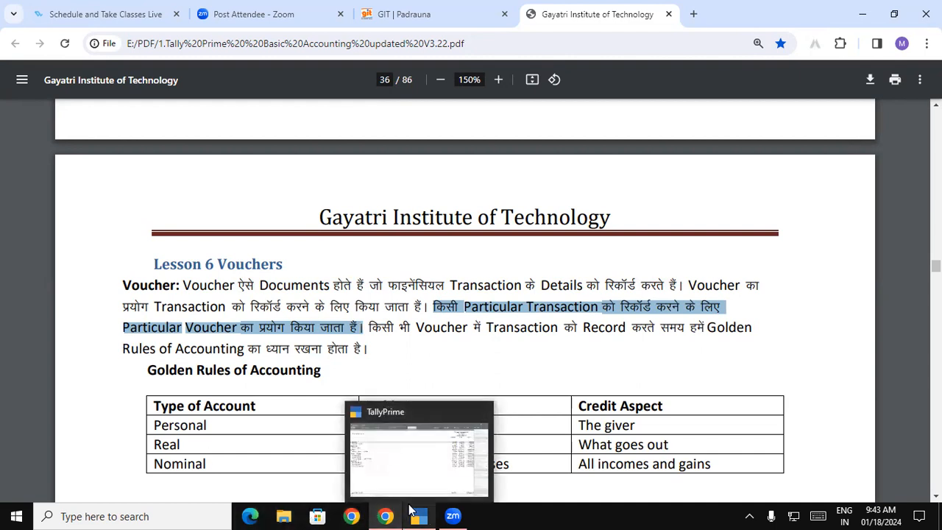
Switch to TallyPrime, leave the Stock Summary and open the voucher creation screen from the Gateway of Tally.
left_click(401, 430)
key("Escape")
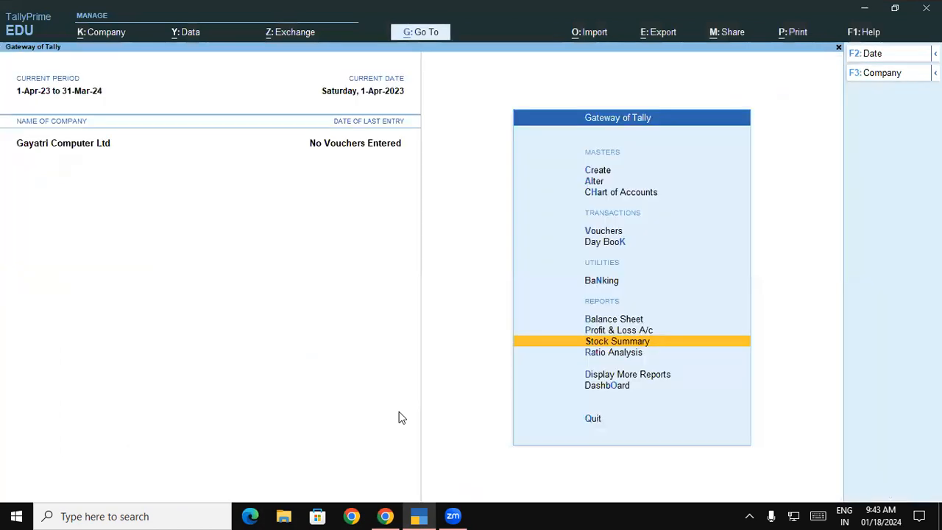
key("Escape")
key("Escape")
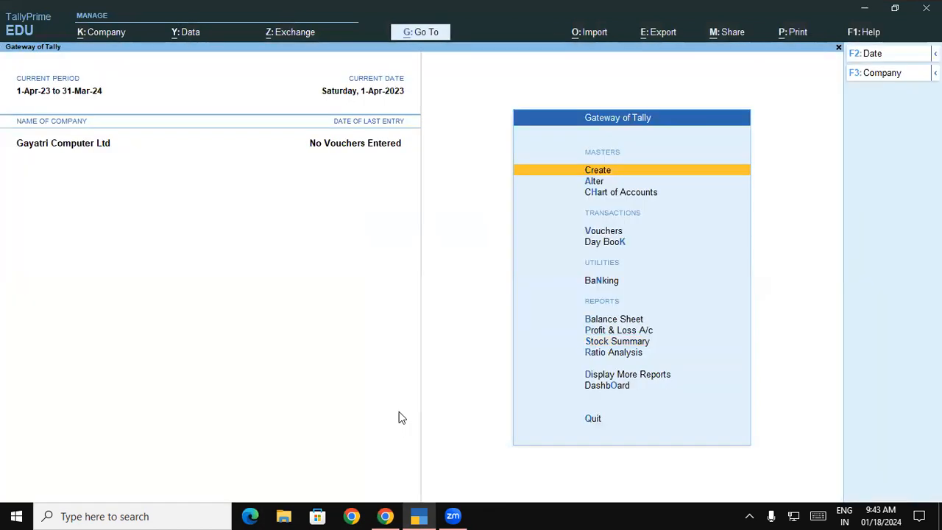
key("Down")
key("Down")
key("Down")
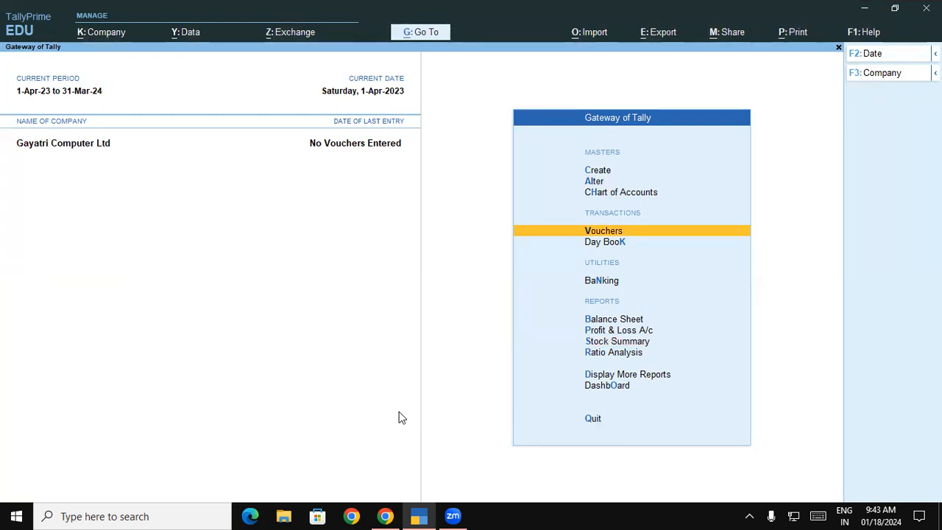
key("Down")
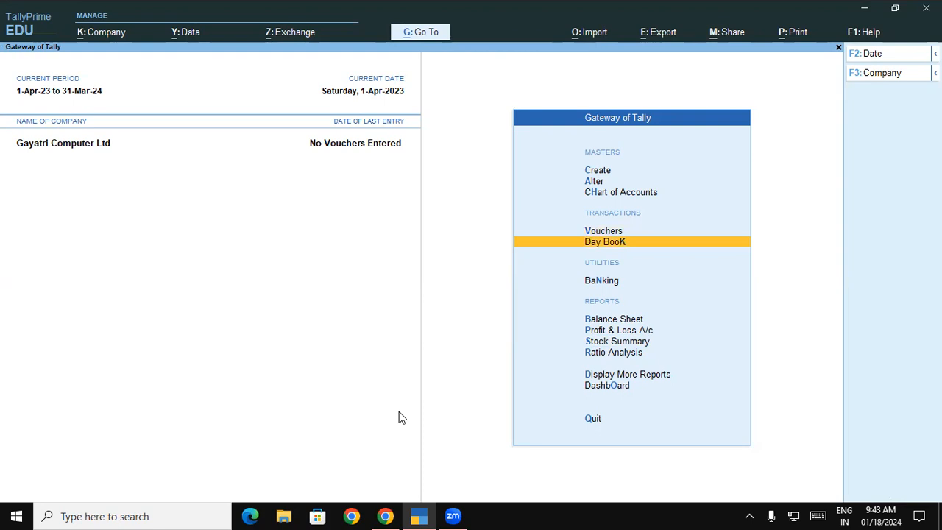
key("Up")
key("Return")
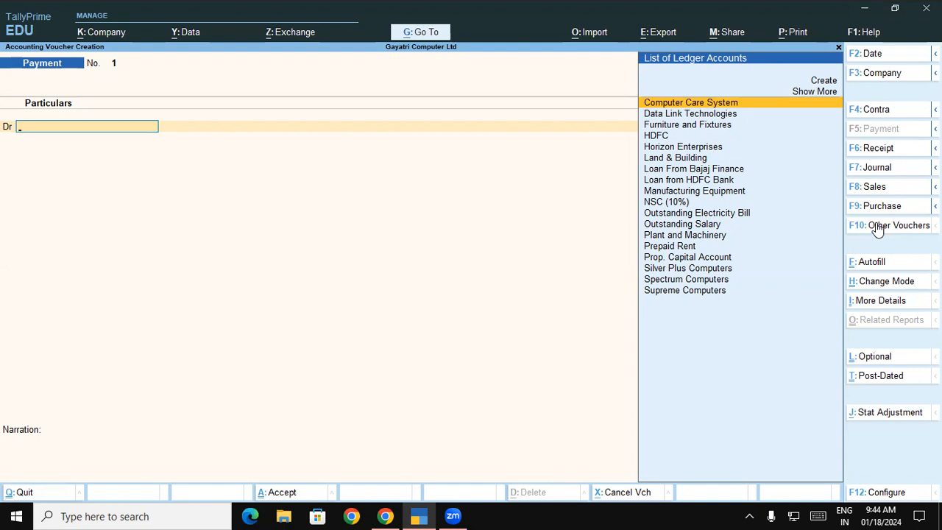
Return to the Chrome PDF and highlight the sentence on following the Golden Rules of Accounting when recording vouchers.
left_click(384, 516)
left_click(394, 316)
left_click_drag(369, 327, 670, 330)
left_click_drag(281, 338, 370, 344)
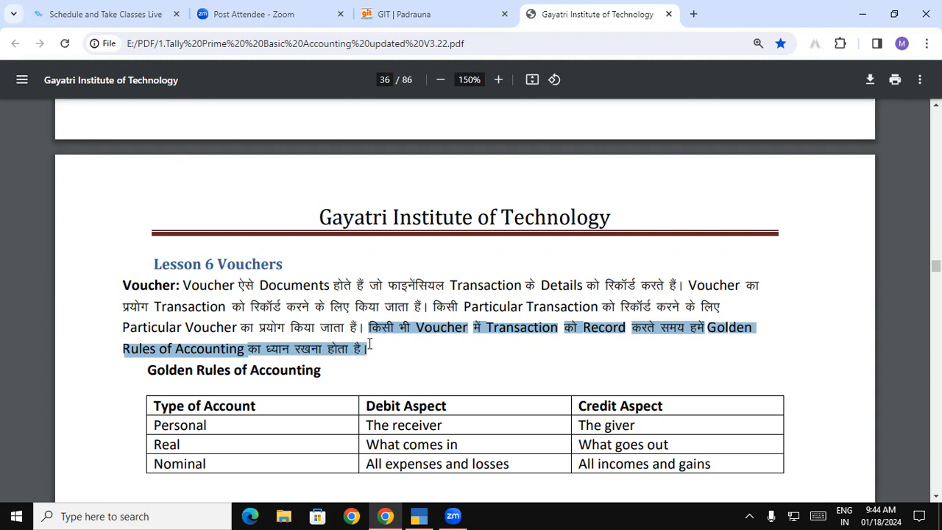
Examine the Golden Rules of Accounting table, highlighting the debit and credit aspects of the Personal account and the debit aspect of the Real account.
left_click(386, 409)
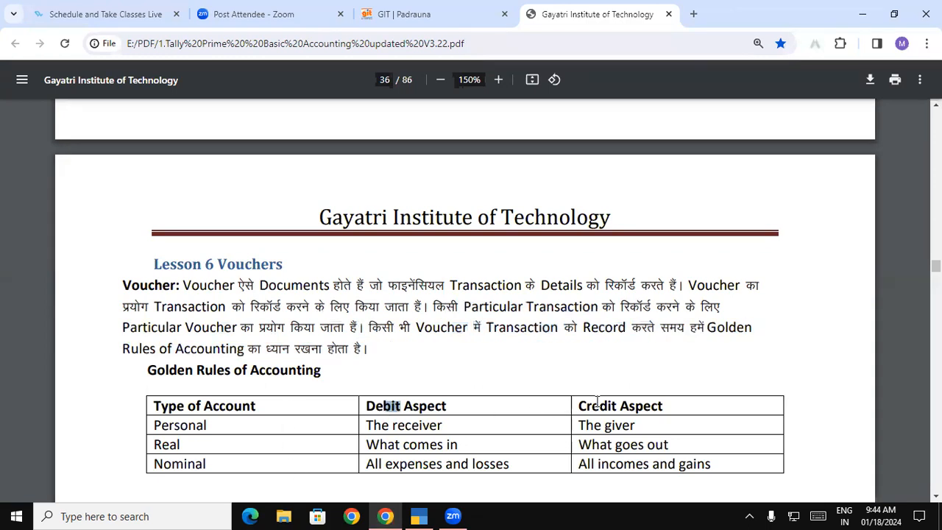
double_click(586, 405)
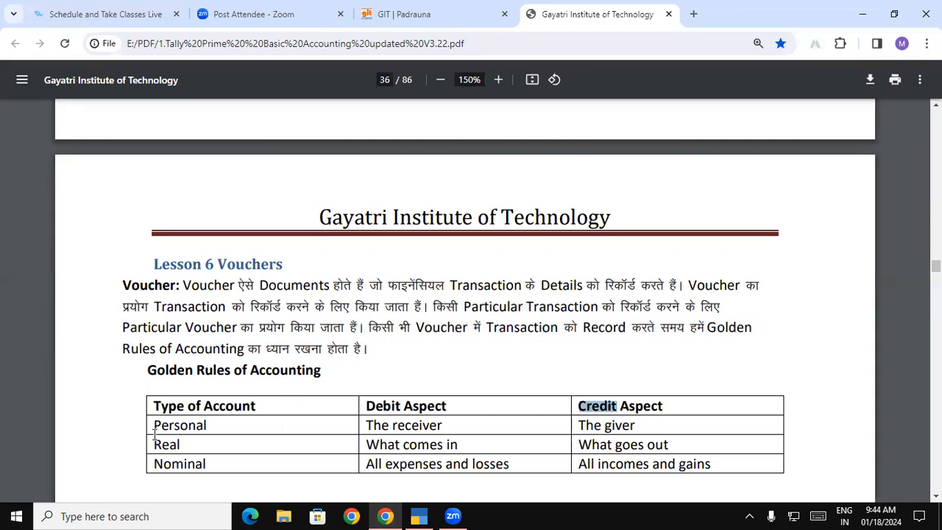
left_click_drag(155, 425, 455, 420)
left_click(389, 425)
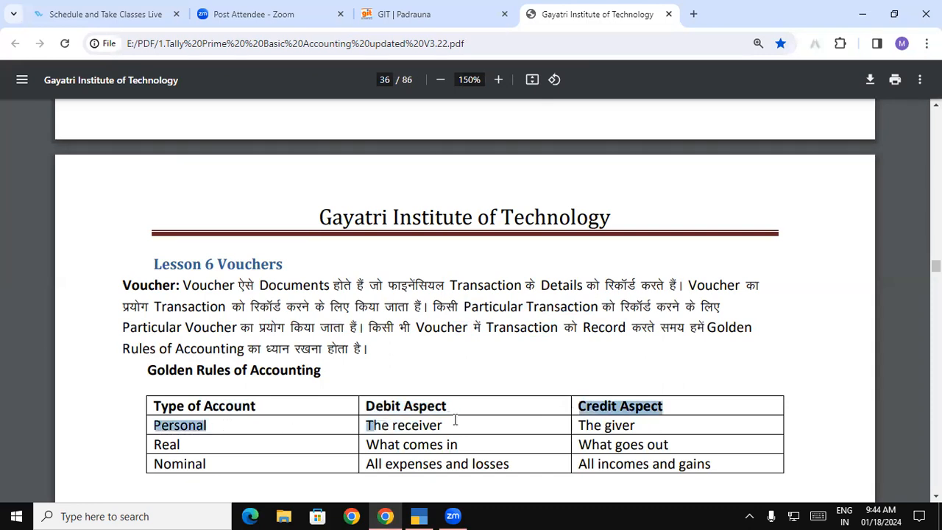
left_click(425, 409)
left_click_drag(580, 425, 636, 425)
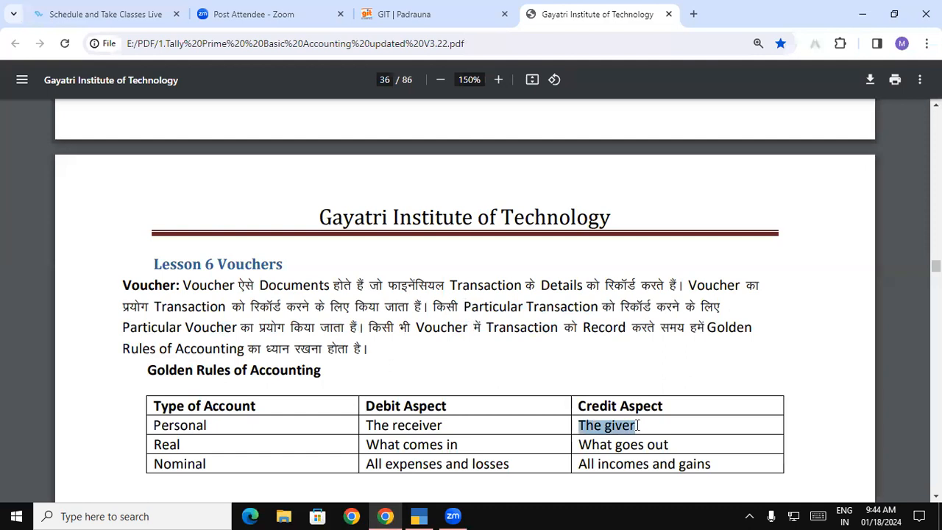
left_click(618, 427)
left_click_drag(578, 405, 592, 406)
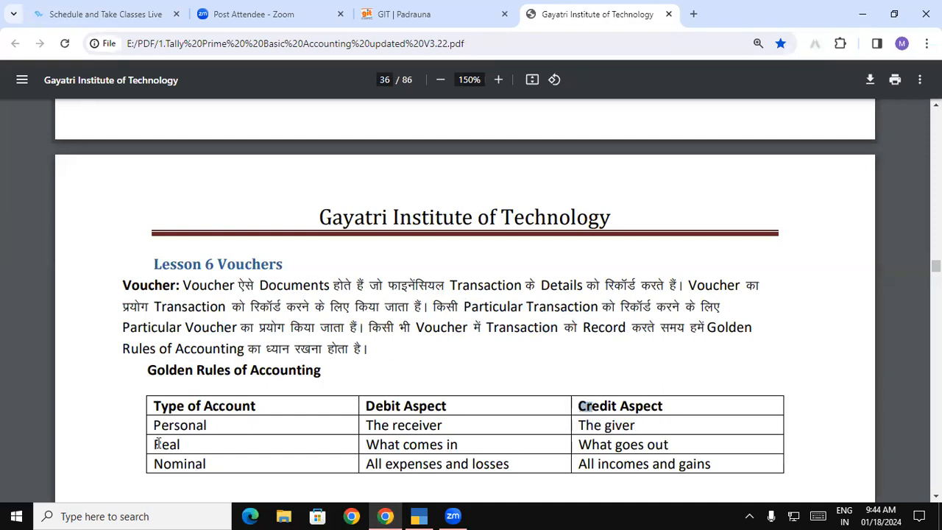
left_click_drag(161, 443, 189, 426)
left_click_drag(366, 445, 465, 444)
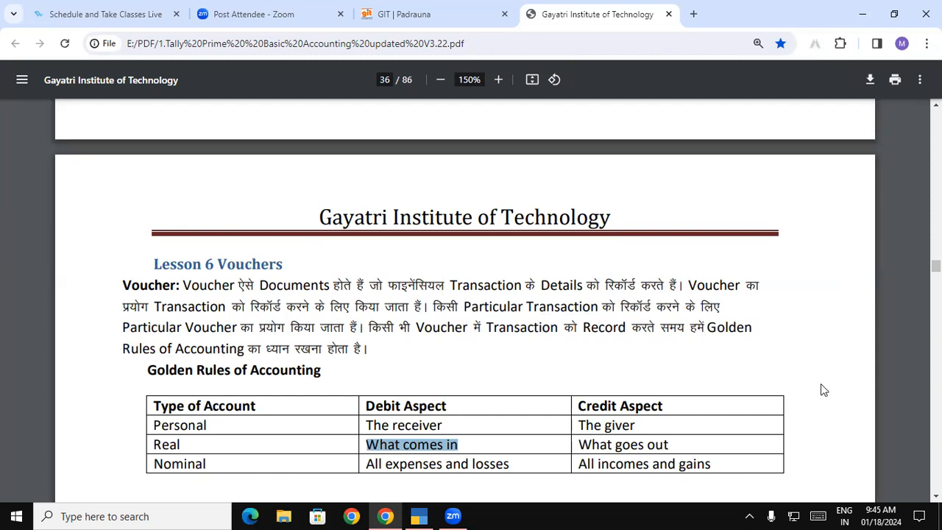
Read the Types of voucher list, covering the Accounting and Inventory Voucher headings, and return to the Report Checking section.
scroll(721, 367, "down", 5)
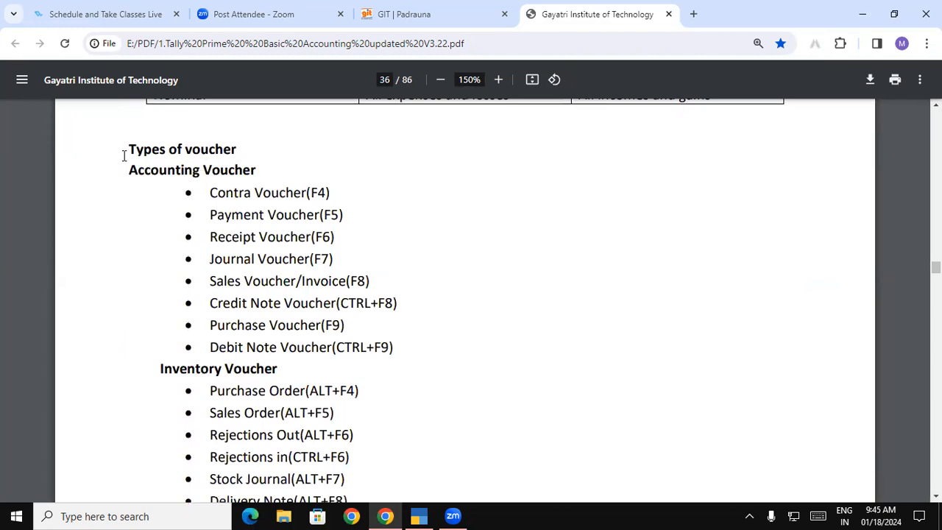
left_click_drag(127, 149, 248, 153)
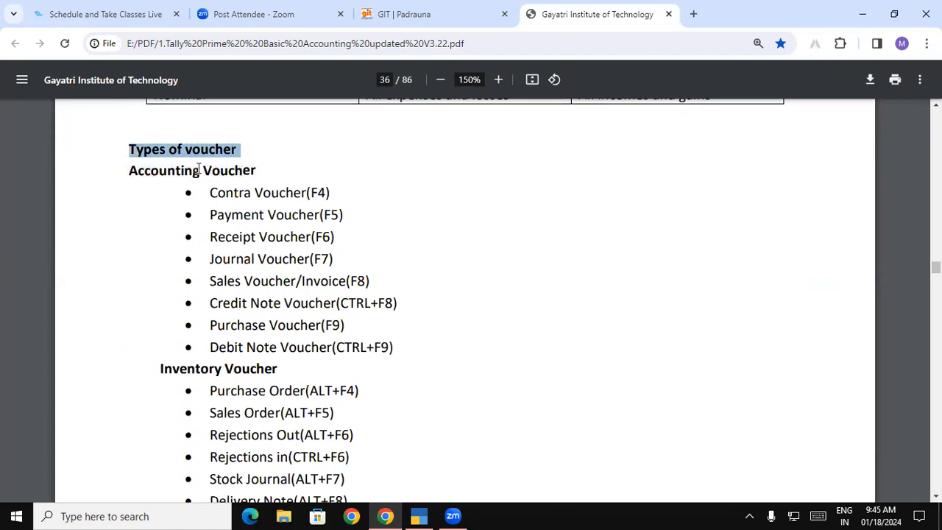
left_click_drag(139, 170, 302, 193)
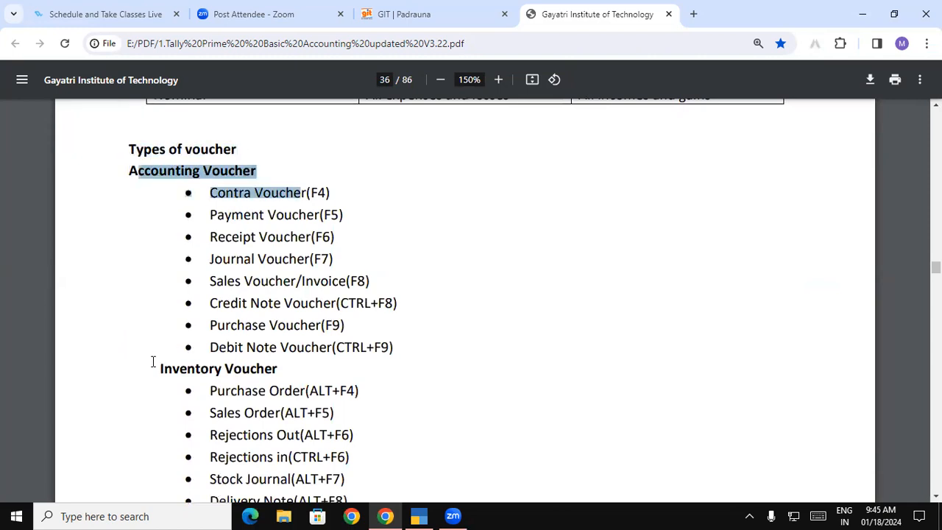
left_click_drag(162, 362, 299, 366)
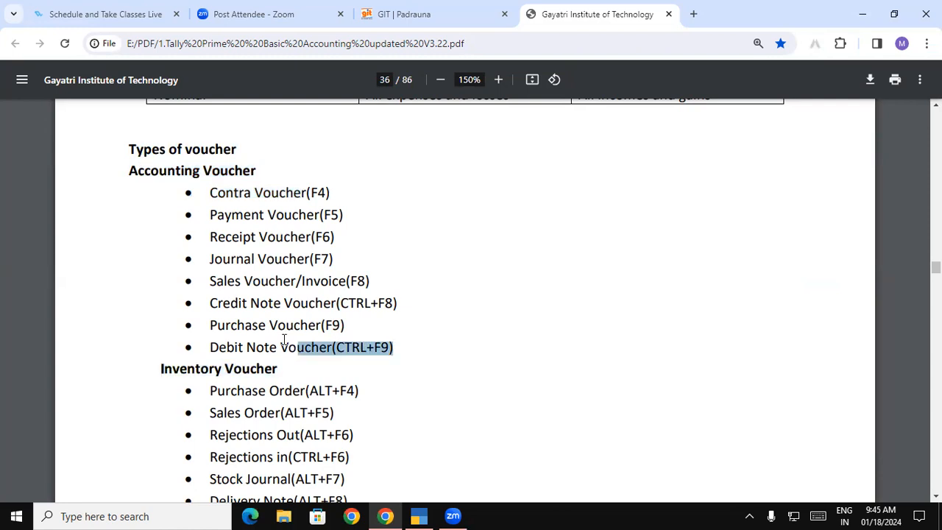
scroll(279, 343, "up", 1)
scroll(619, 273, "up", 1)
scroll(465, 301, "up", 6)
scroll(465, 300, "up", 6)
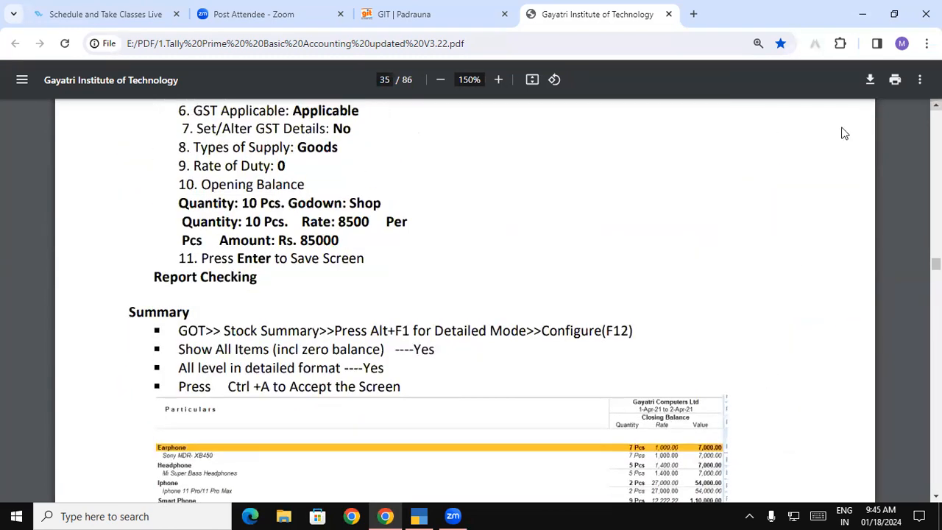
Switch to TallyPrime and leave the empty Payment voucher for the Gateway of Tally.
left_click(417, 513)
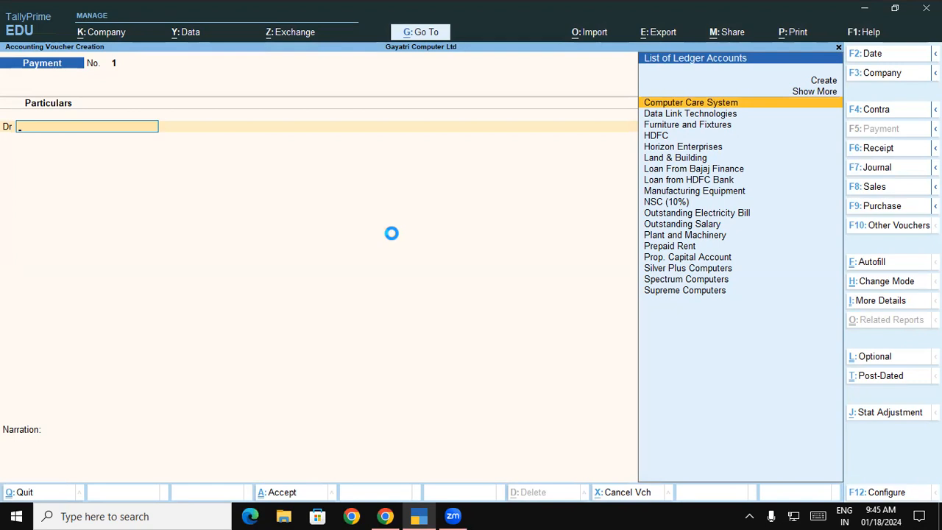
key("Escape")
key("Escape")
key("n")
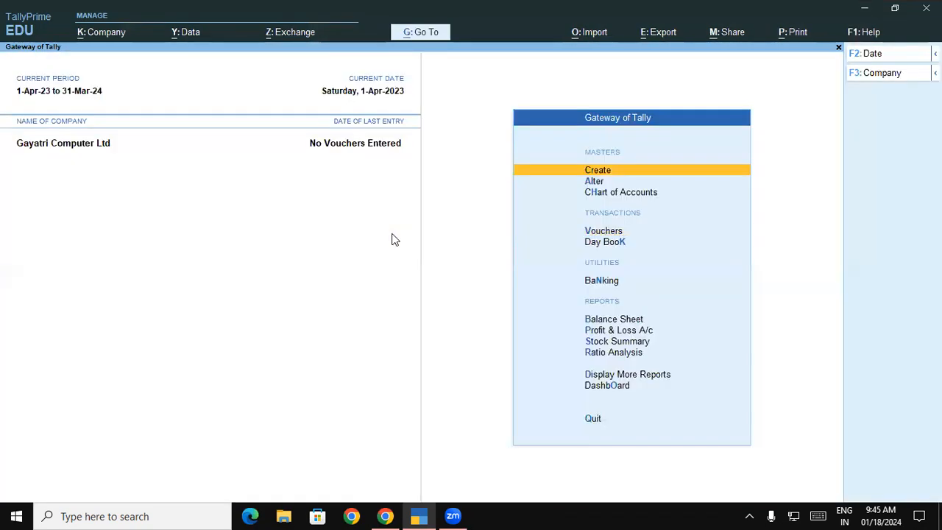
Open the Balance Sheet report from the Gateway of Tally and expand it to the detailed view.
key("Up")
key("Up")
key("Up")
key("Up")
key("Up")
key("Up")
key("Up")
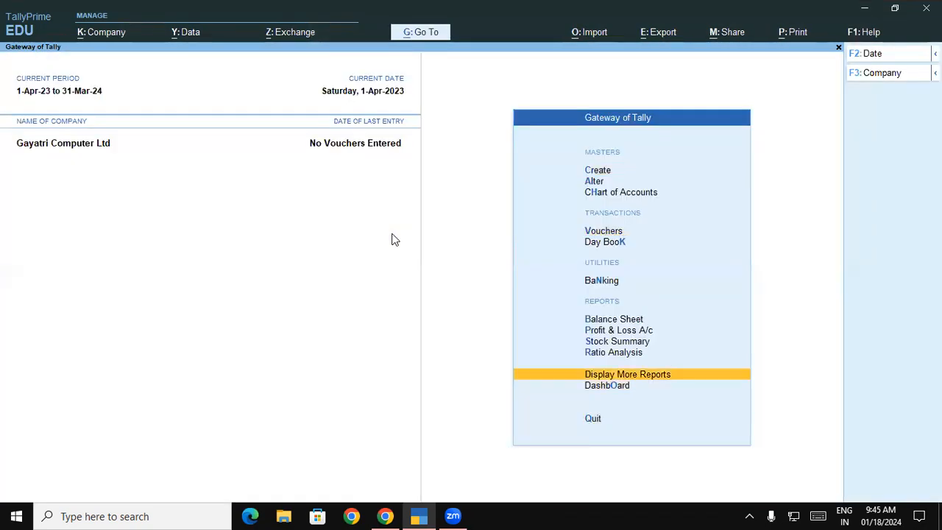
key("Return")
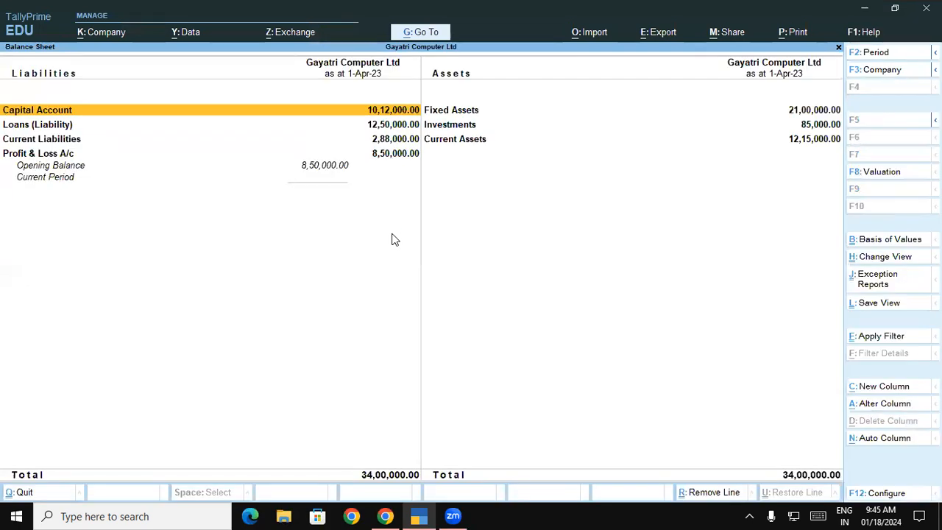
key("alt+F5")
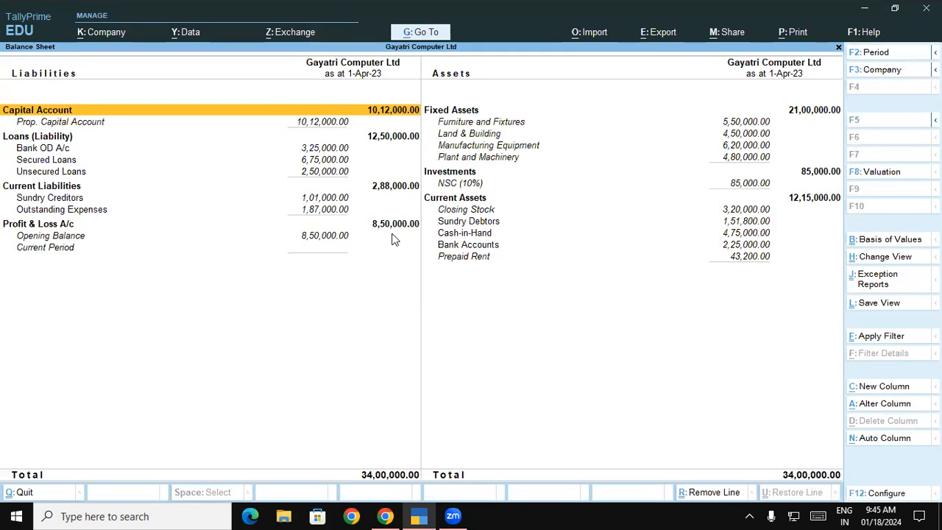